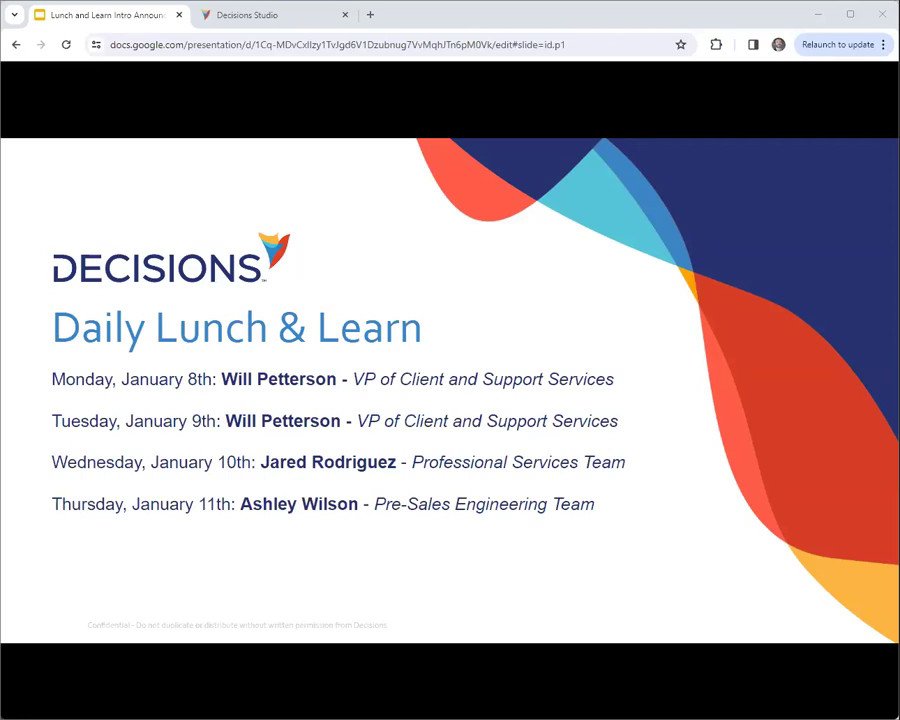
Step: Switch to Decisions Studio and create a root-level designer project named LnL_1_8
left_click(268, 21)
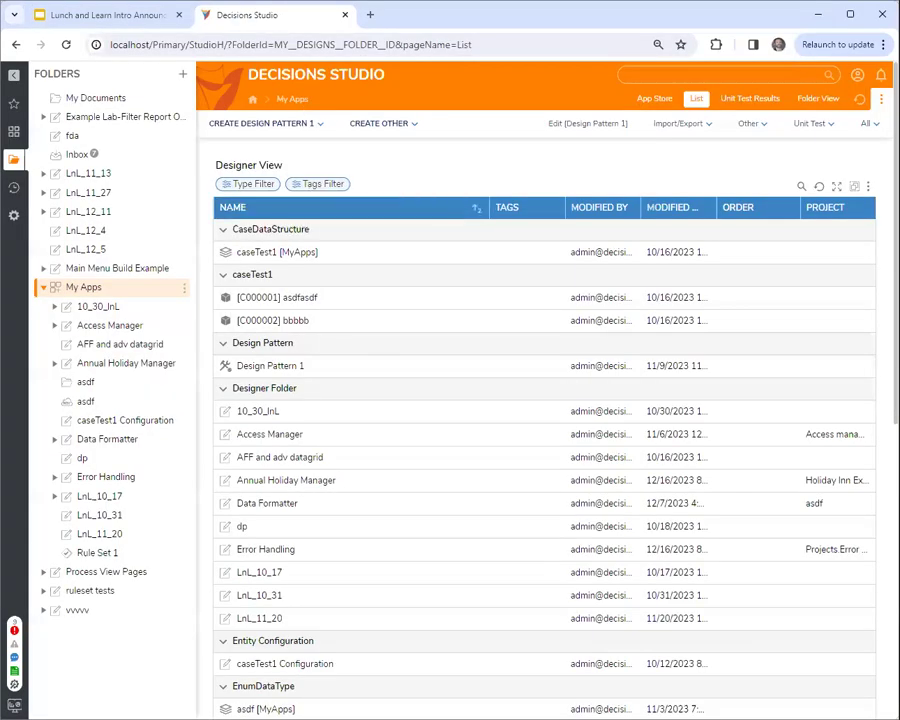
left_click(43, 289)
right_click(140, 292)
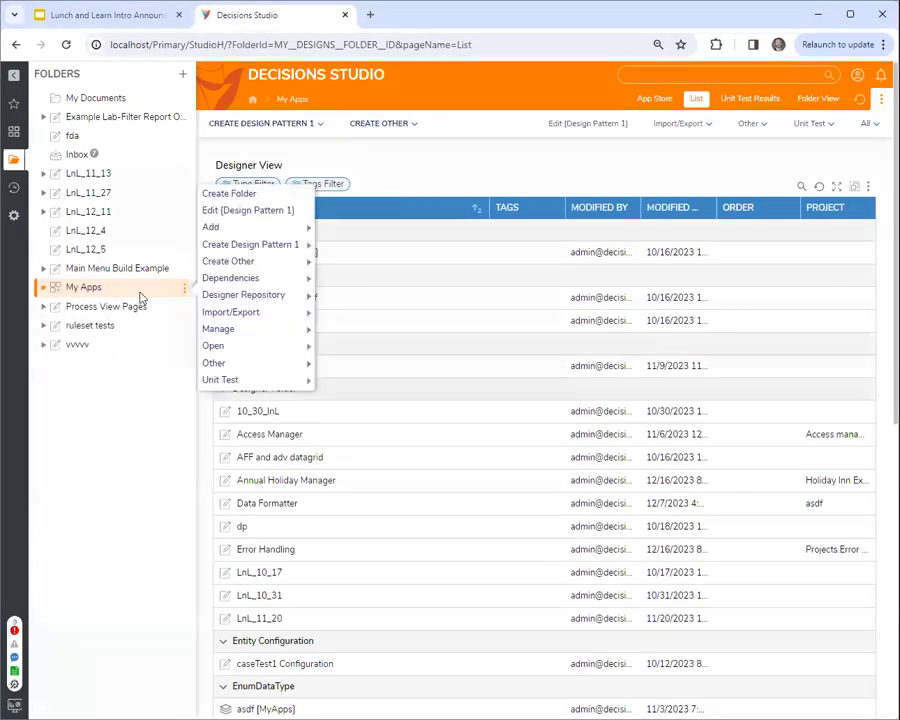
mouse_move(244, 336)
left_click(229, 193)
left_click(568, 410)
left_click(450, 427)
left_click(424, 398)
type("LnL_")
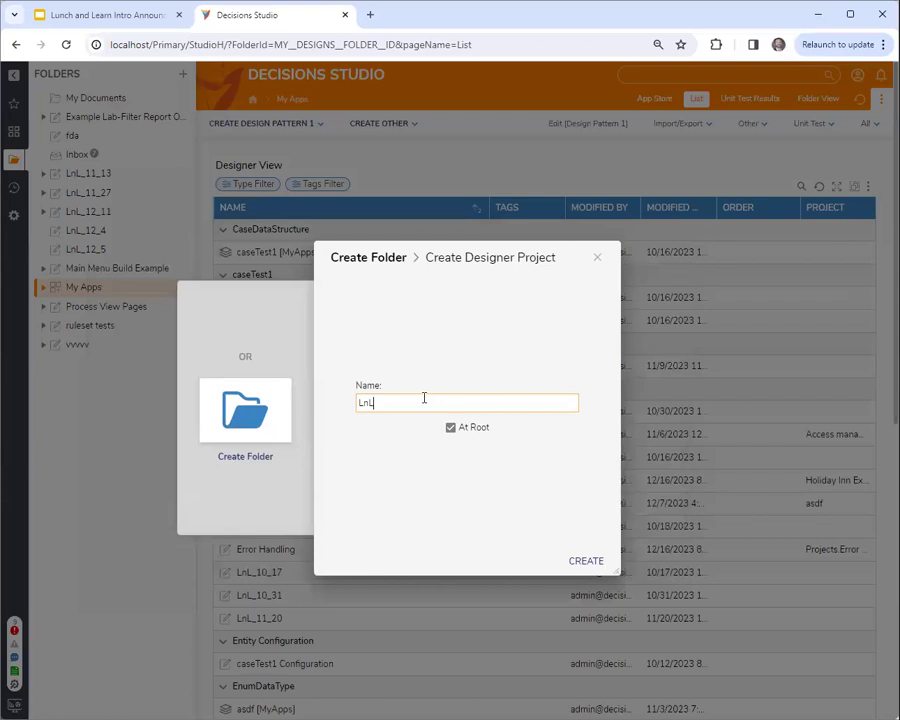
type("1_8")
left_click(588, 561)
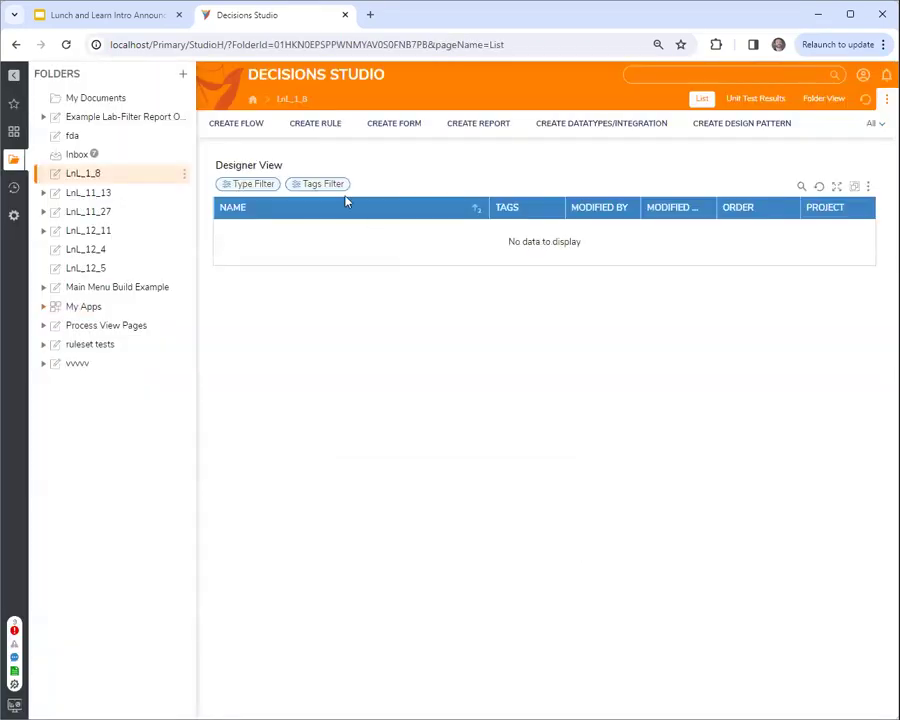
Step: Create a new Flow in the project and place a String Match Step connected directly after the start step
left_click(255, 128)
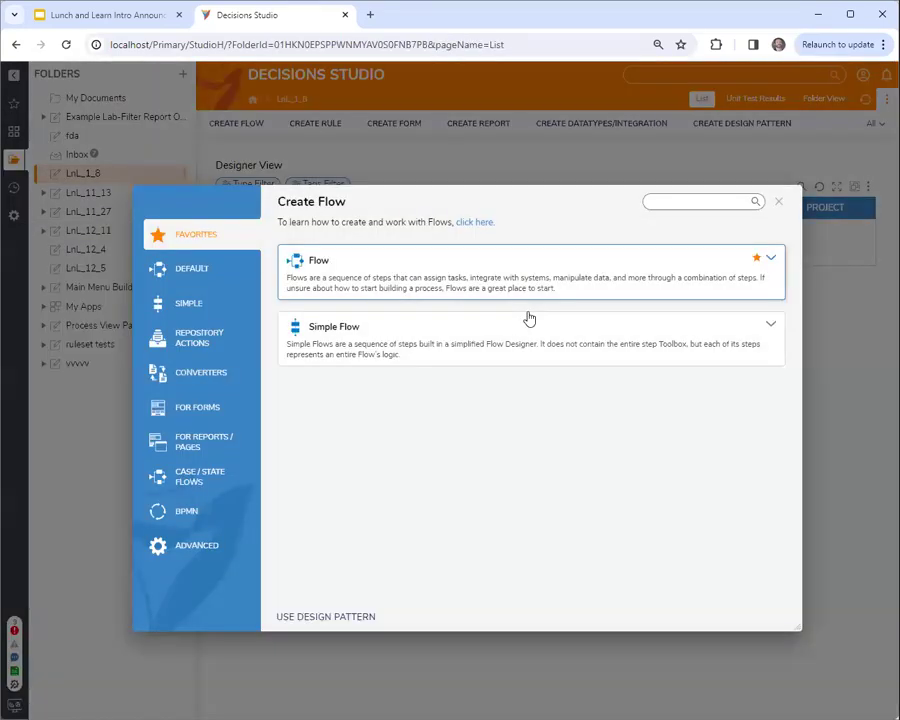
left_click(526, 309)
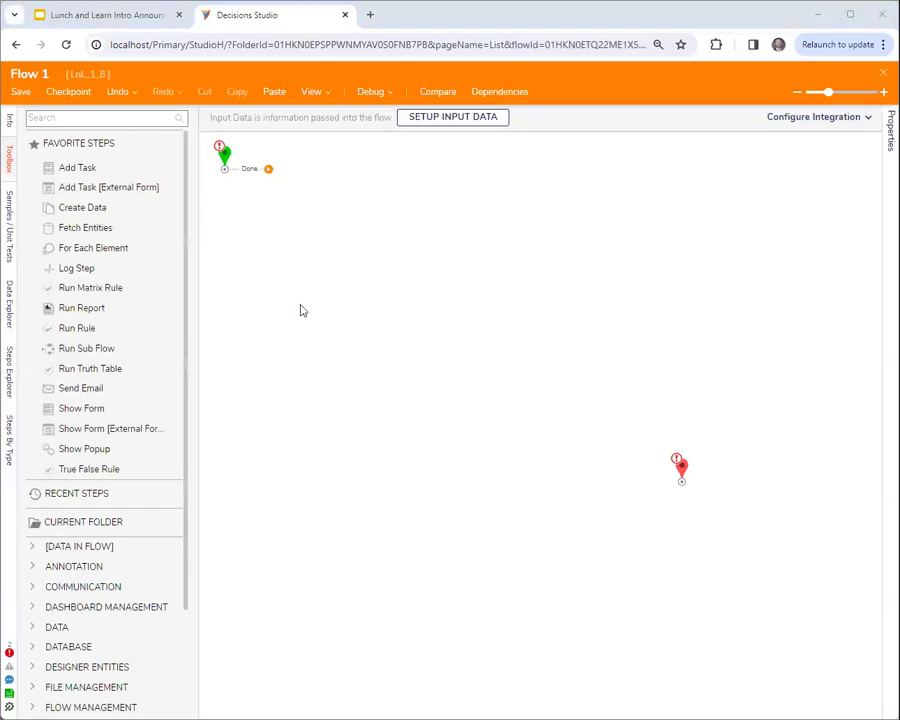
left_click(89, 119)
type("match")
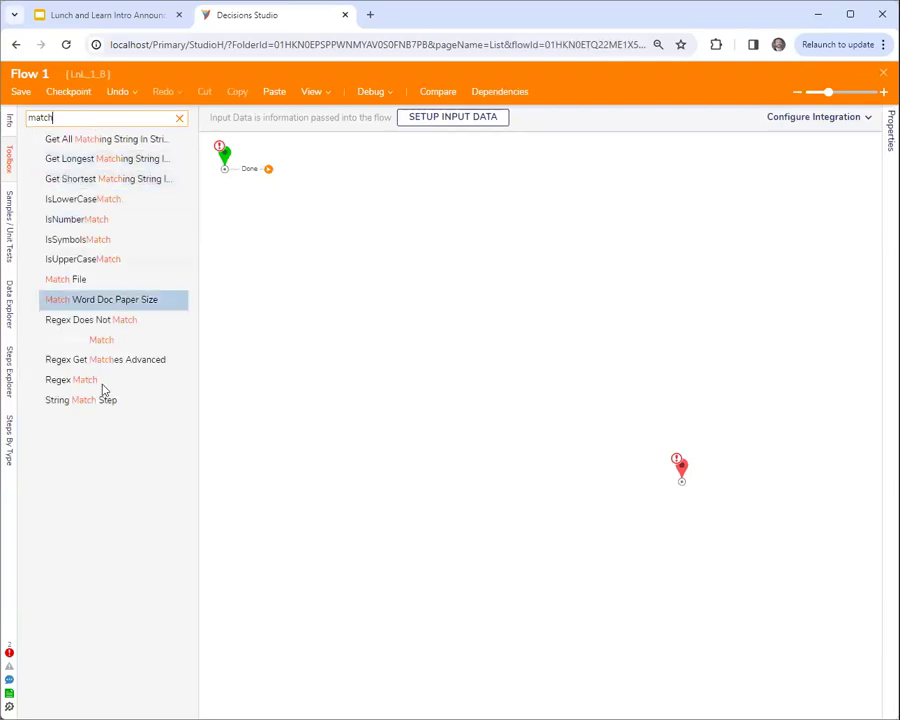
left_click_drag(70, 399, 325, 218)
left_click_drag(224, 153, 300, 214)
Step: Set the String Match Step's possible matches to the letters A through L, one per line
left_click(755, 291)
type("A")
key("Return")
type("B")
key("Return")
type("C D E F G")
key("Return")
type("H")
key("Return")
type("I")
key("Return")
type("J")
key("Return")
type("K")
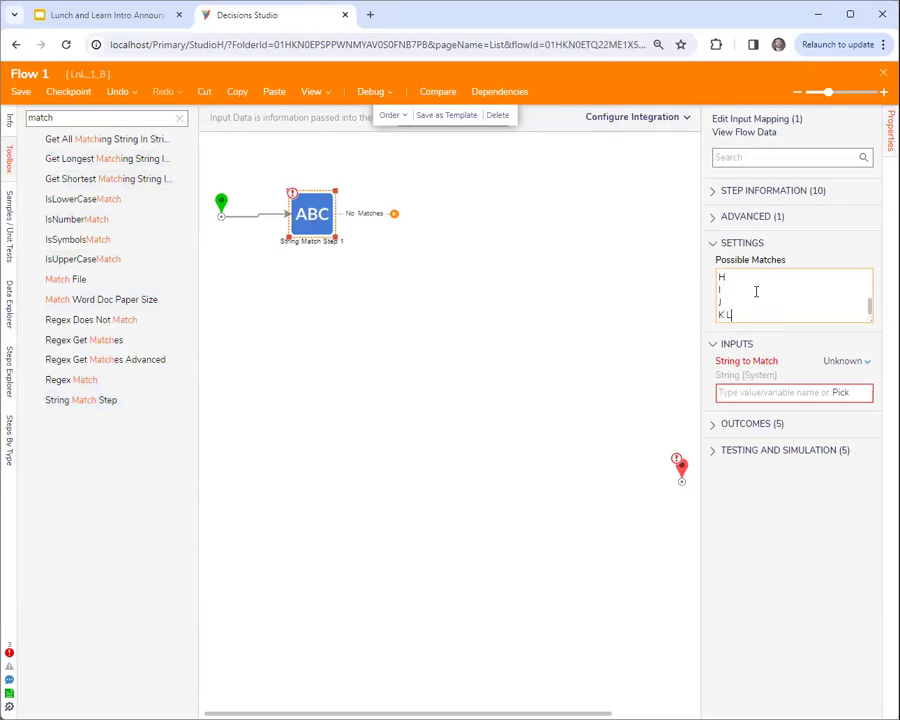
key("Return")
type("L")
left_click(470, 290)
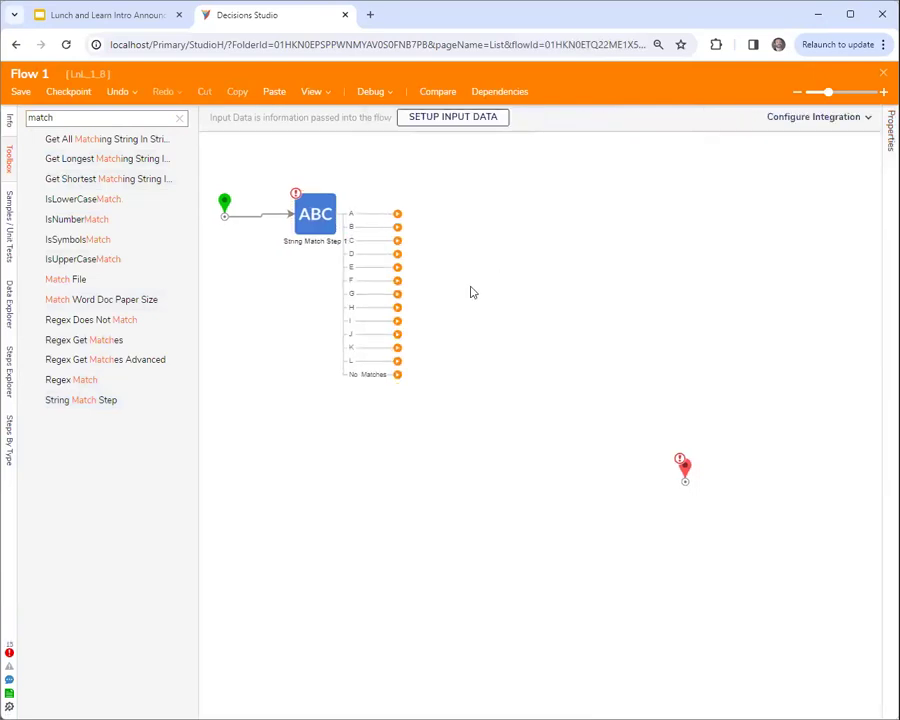
left_click(320, 216)
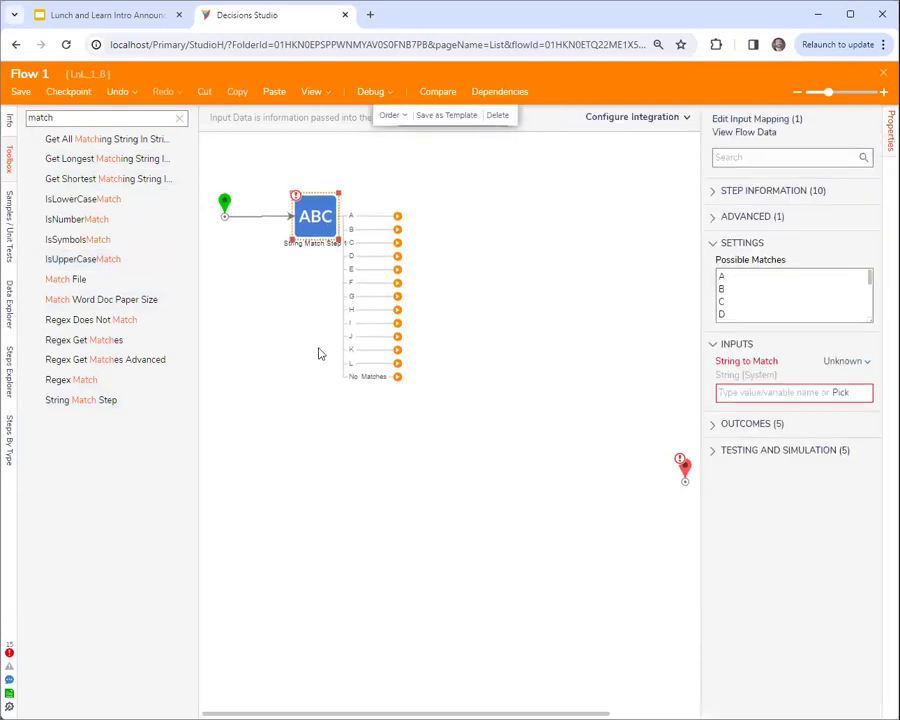
Step: Move the flow's end step up so it is level with the String Match Step
left_click(404, 500)
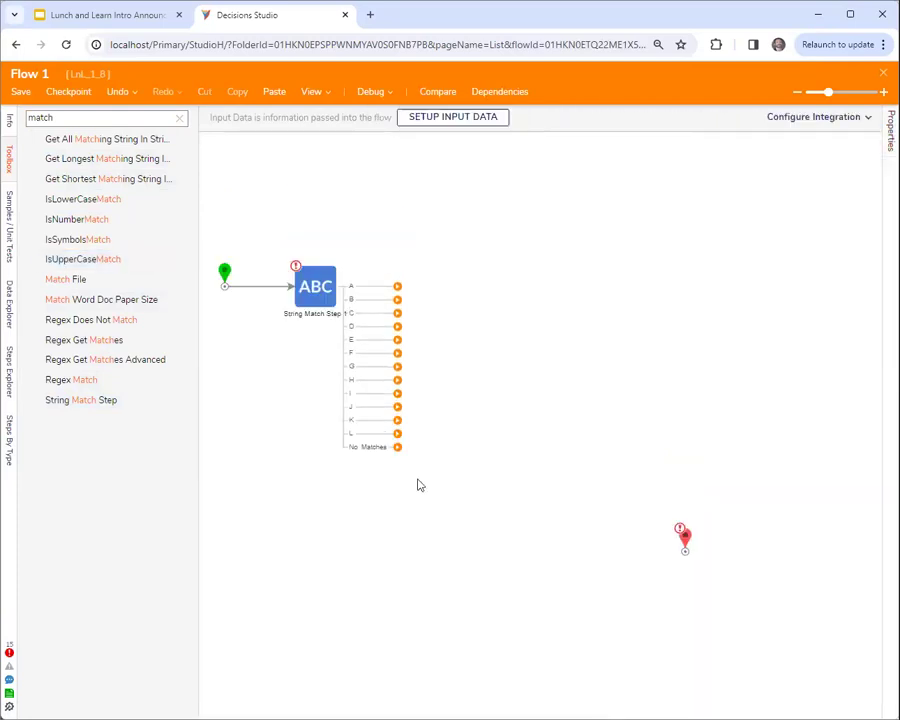
left_click(684, 540)
left_click_drag(662, 347, 672, 282)
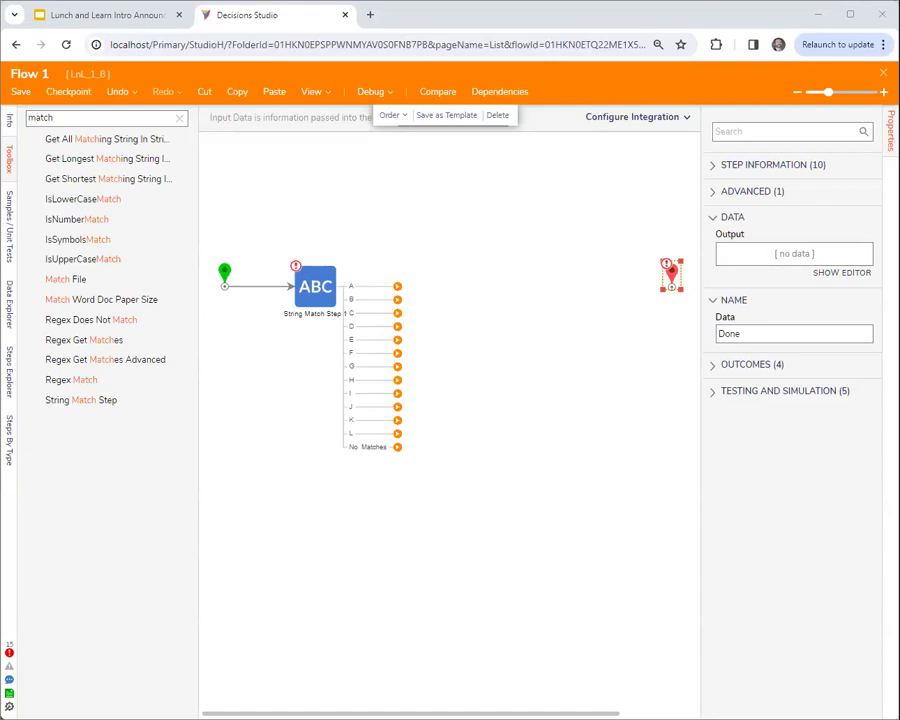
scroll(594, 690, "right", 1)
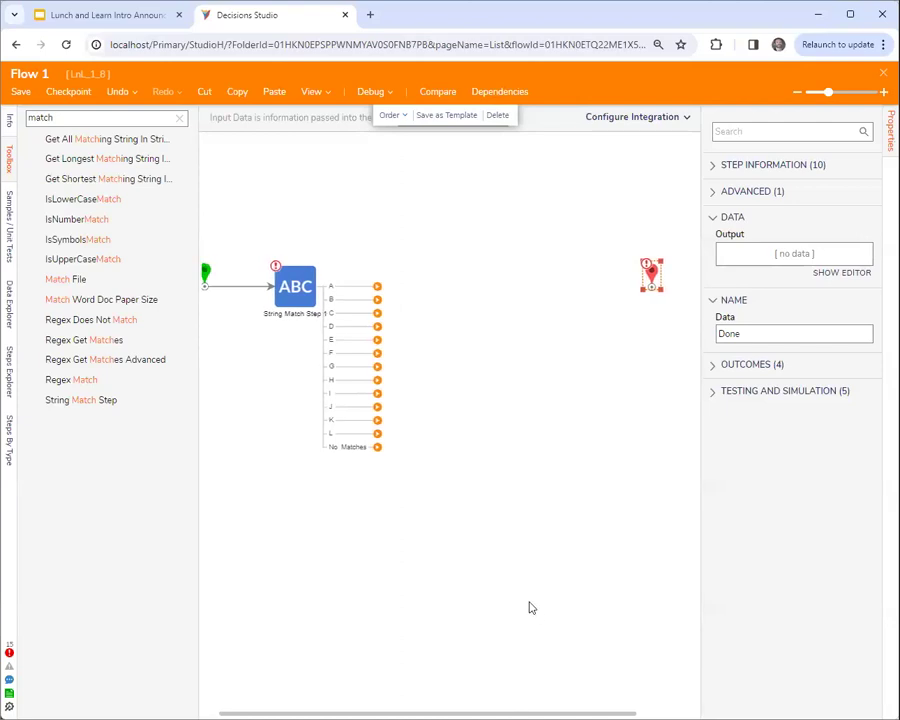
Step: Add a Placeholder Step above and beyond the String Match Step and connect outcomes A and B to it
left_click(181, 119)
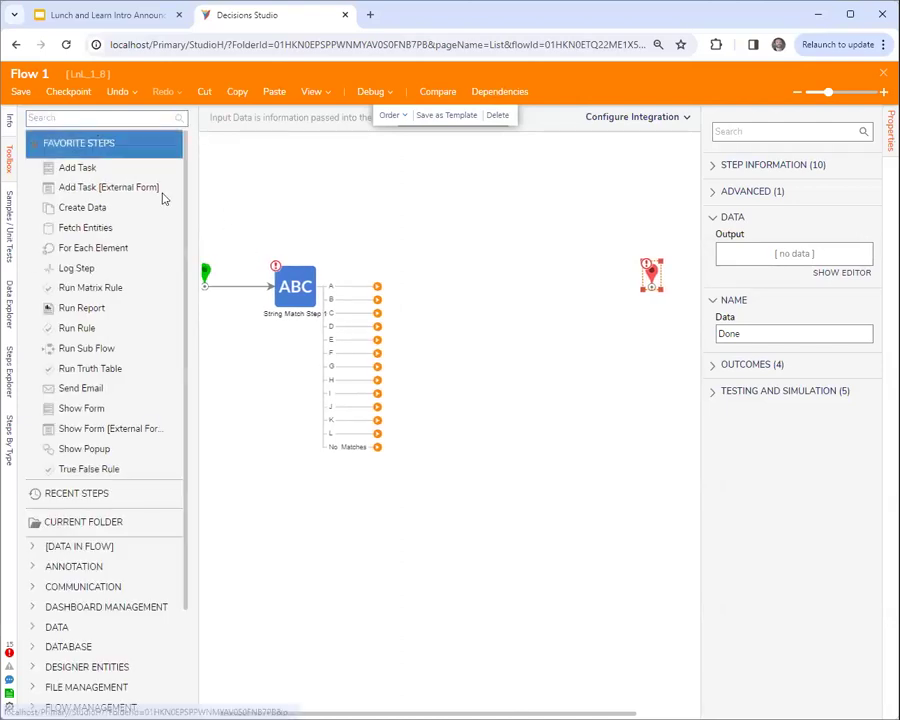
type("placehol")
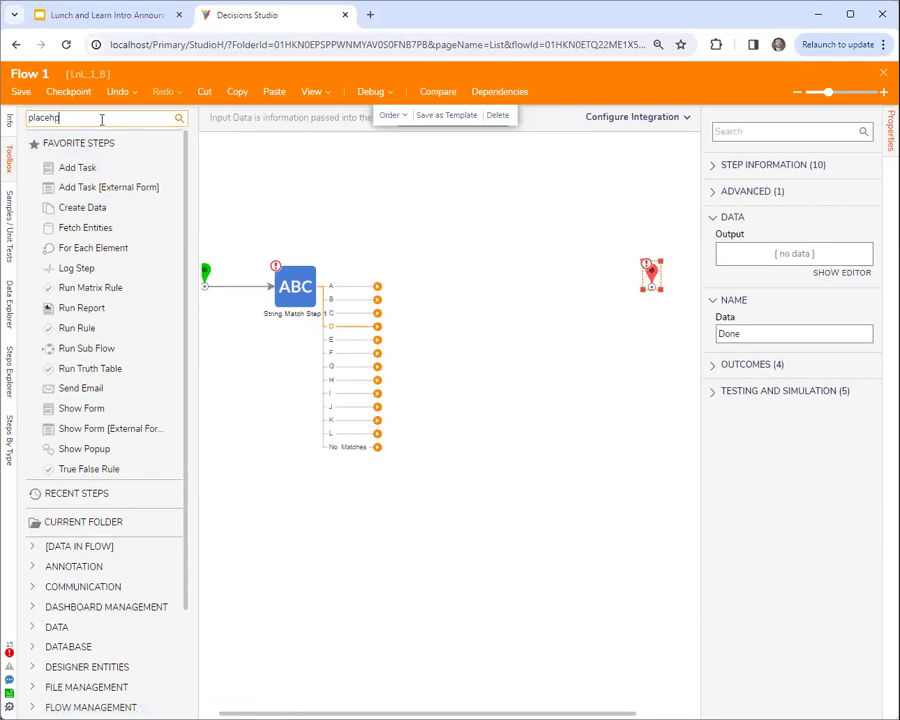
type("der")
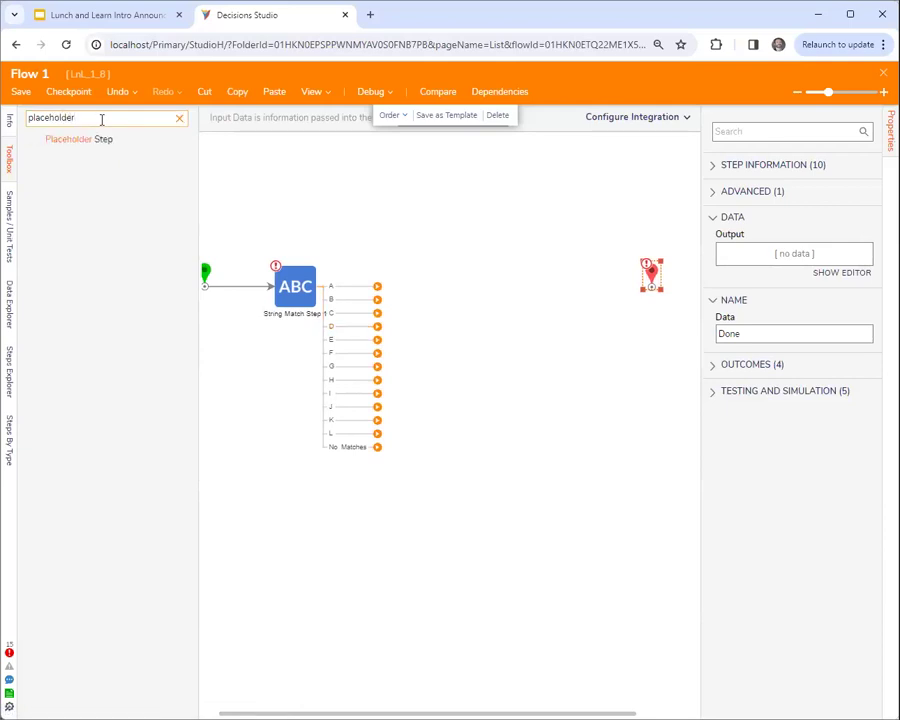
left_click_drag(106, 142, 470, 190)
left_click_drag(377, 287, 432, 196)
left_click_drag(377, 299, 432, 185)
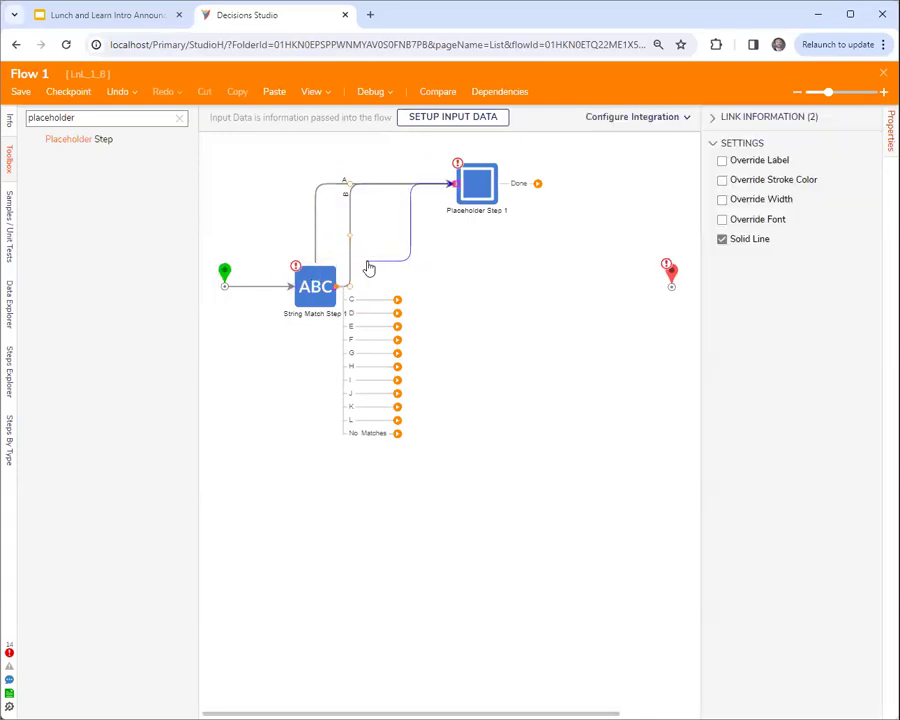
left_click(488, 322)
Step: Connect outcome C to the underside of the Placeholder Step and reroute the link's start to the String Match Step's top edge
left_click_drag(397, 299, 477, 218)
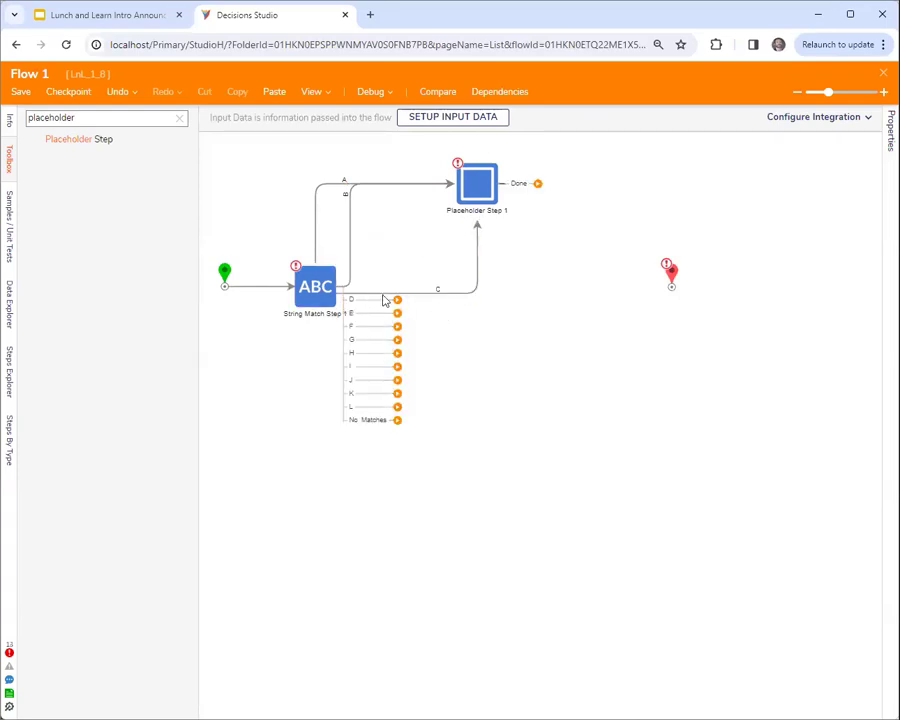
left_click(477, 280)
left_click_drag(338, 297, 315, 262)
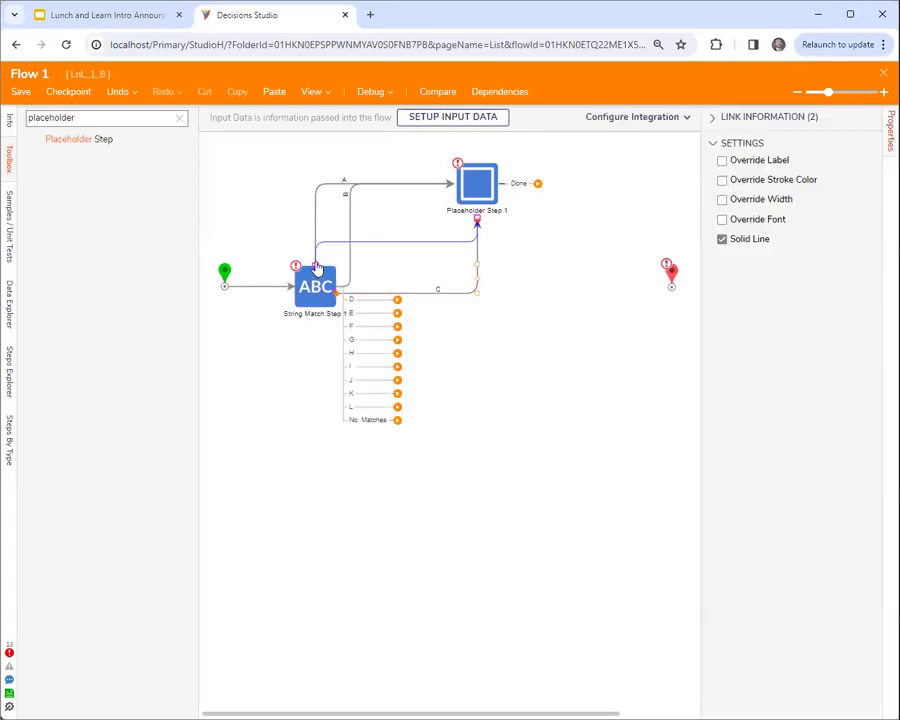
left_click(349, 214)
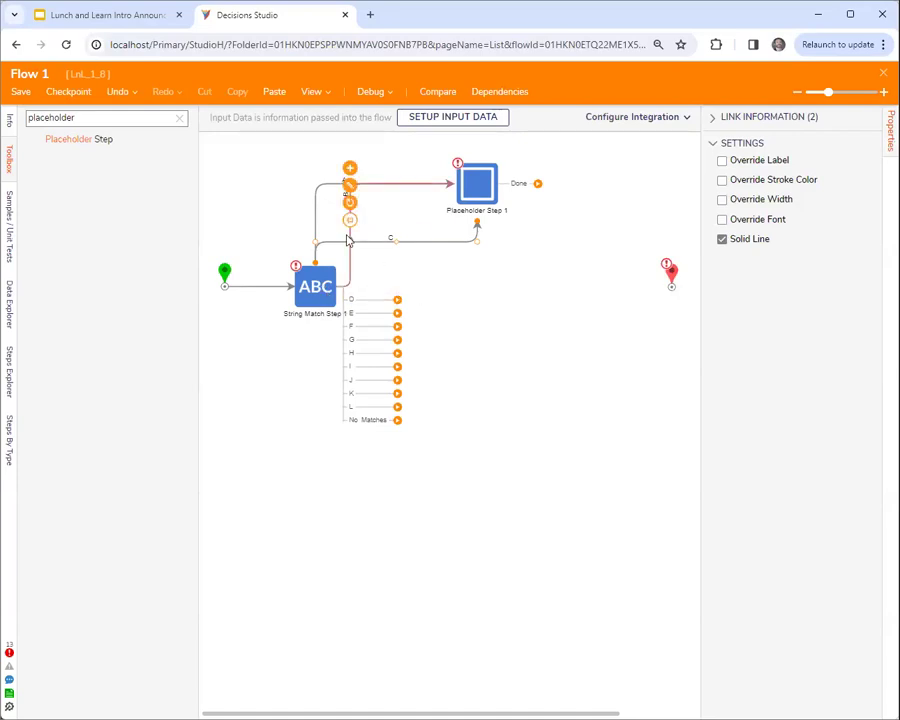
mouse_move(338, 288)
left_mouse_down()
mouse_move(312, 268)
mouse_move(326, 282)
left_mouse_up()
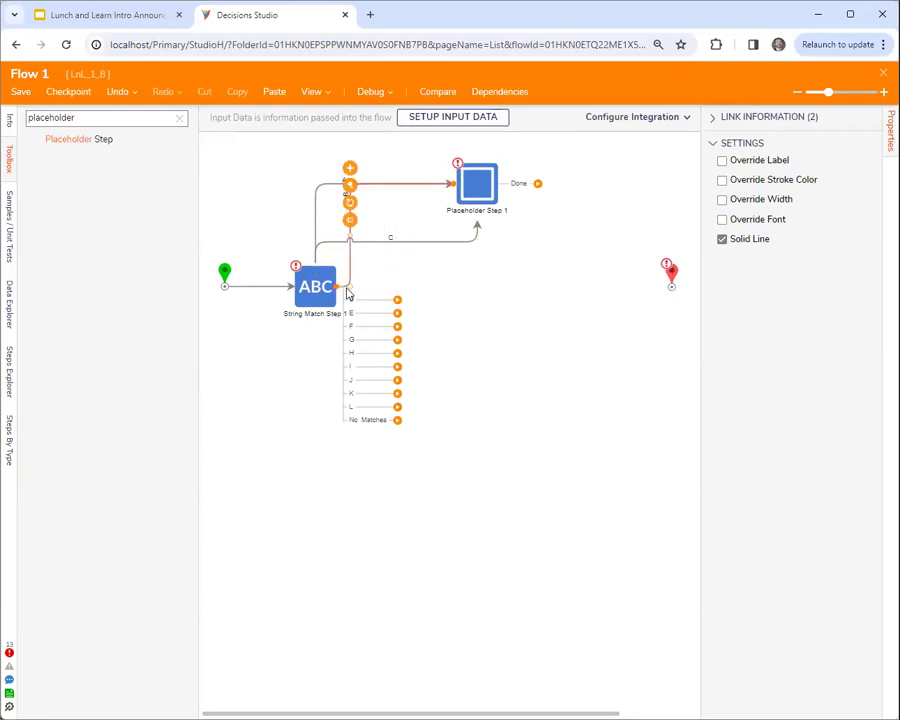
left_click(487, 287)
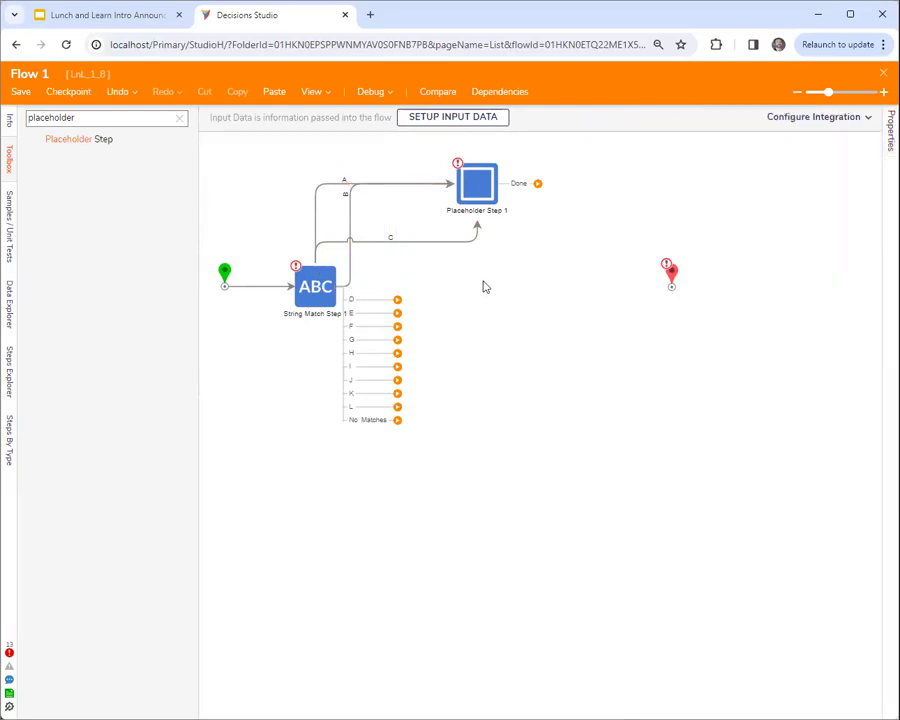
Step: Reattach the C link's end to the Placeholder Step's left side and raise its horizontal segment above the A link
left_click(481, 238)
left_click_drag(481, 237, 476, 190)
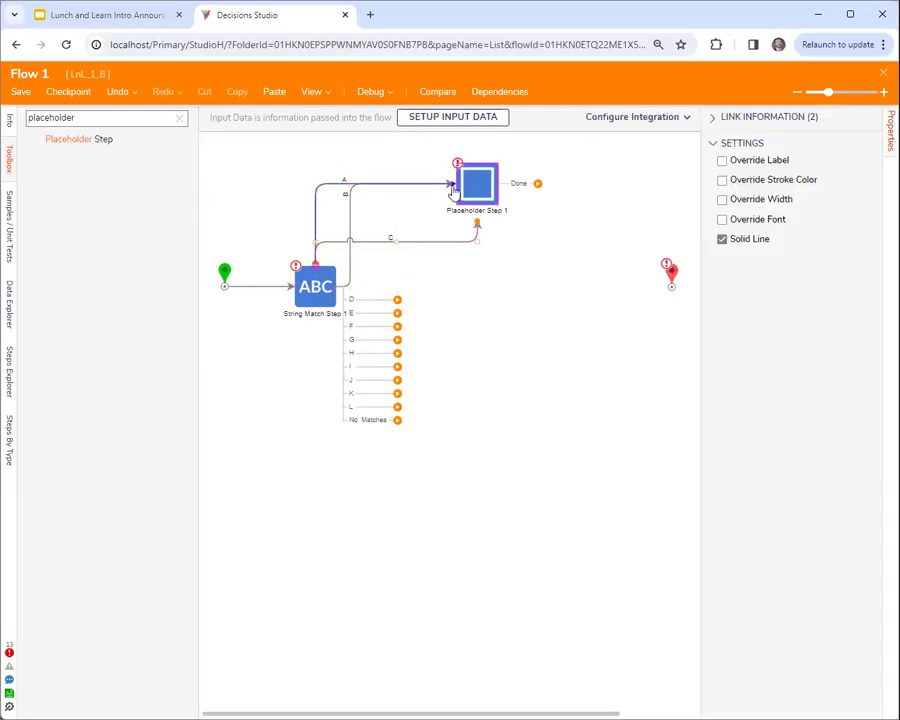
left_click(456, 267)
left_click(318, 188)
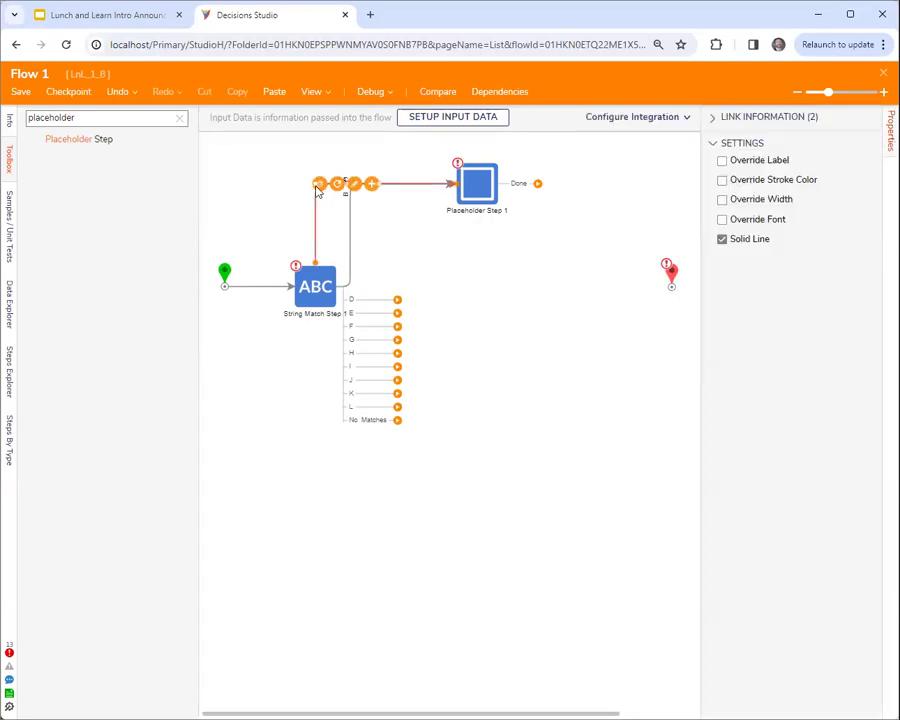
left_click_drag(314, 186, 318, 160)
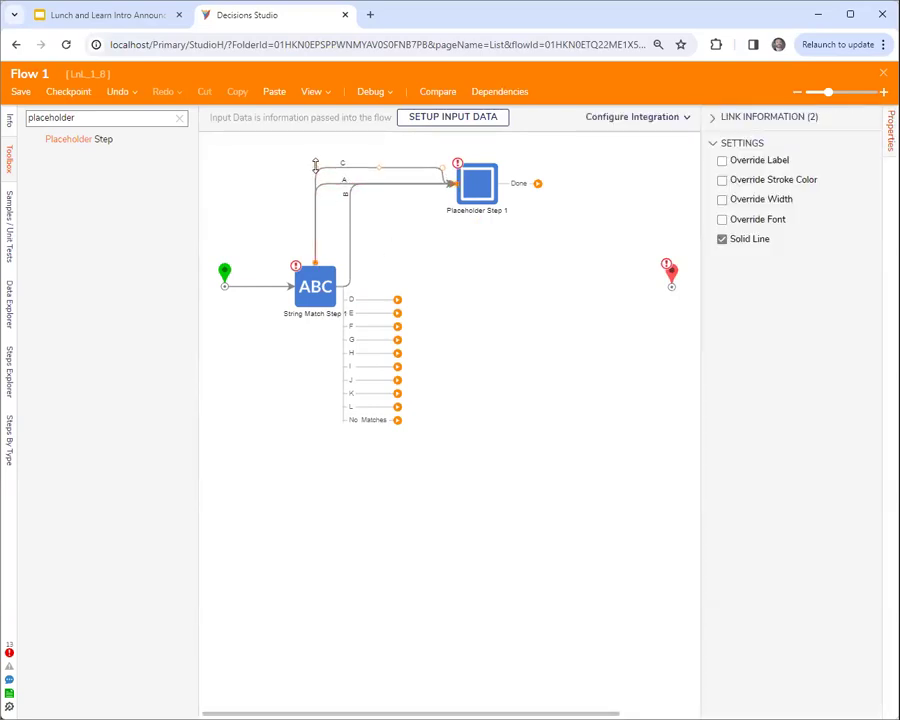
left_click(493, 286)
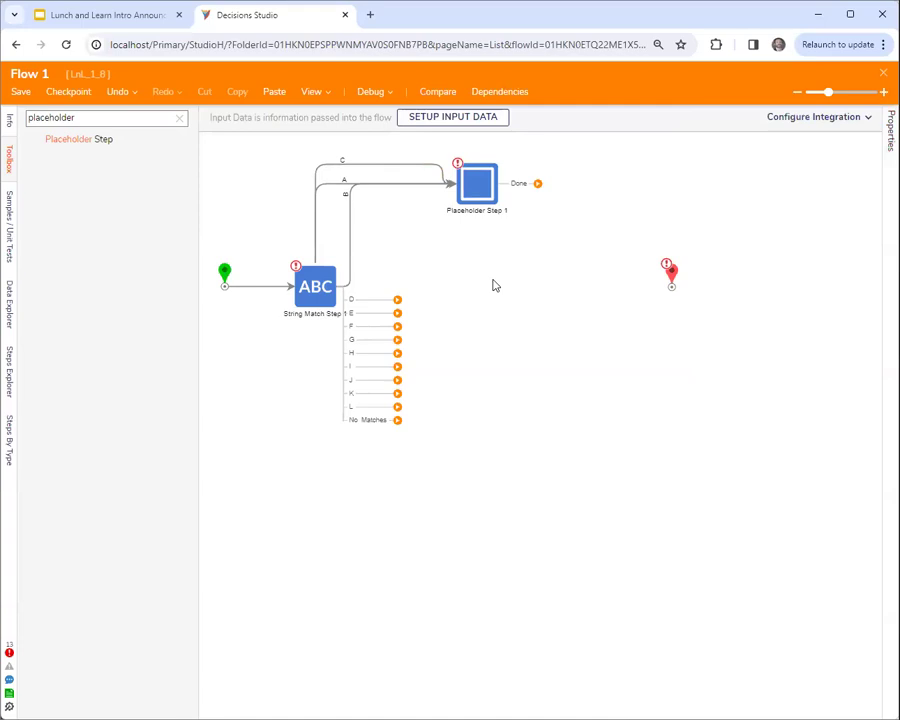
Step: Save and close Flow 1, and reopen it from the LnL_1_8 folder
left_click(20, 91)
left_click(597, 448)
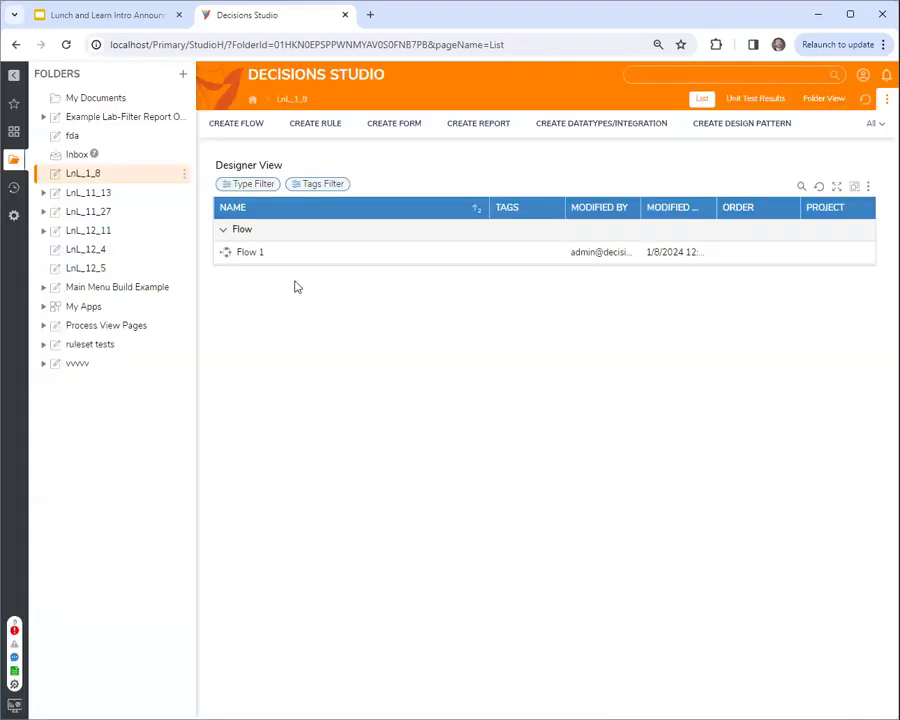
double_click(248, 250)
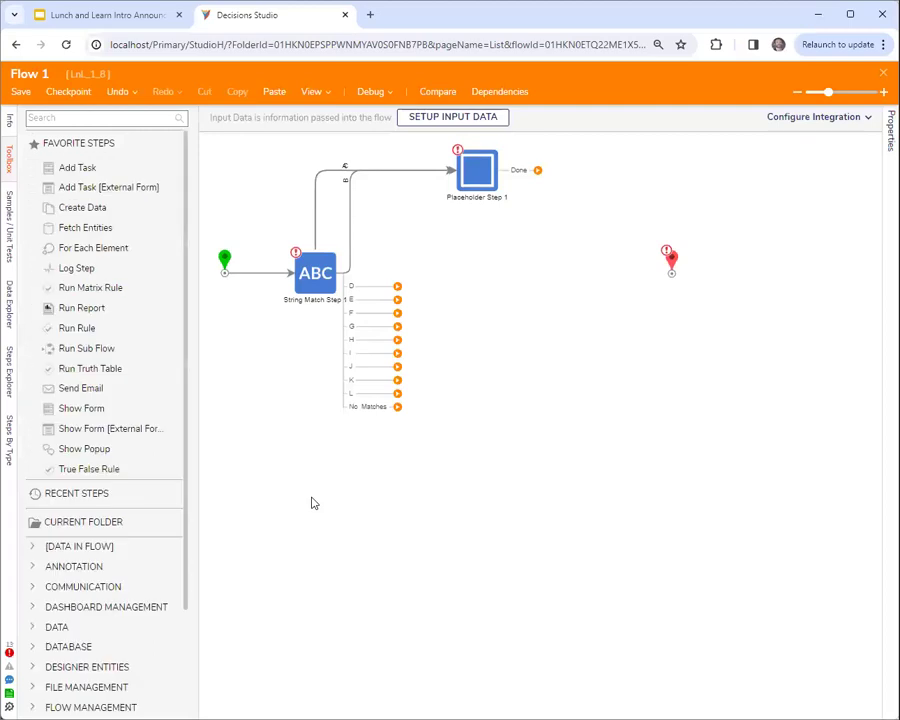
Step: Raise the C link's horizontal segment clearly above the A link in the reopened flow
left_click(316, 287)
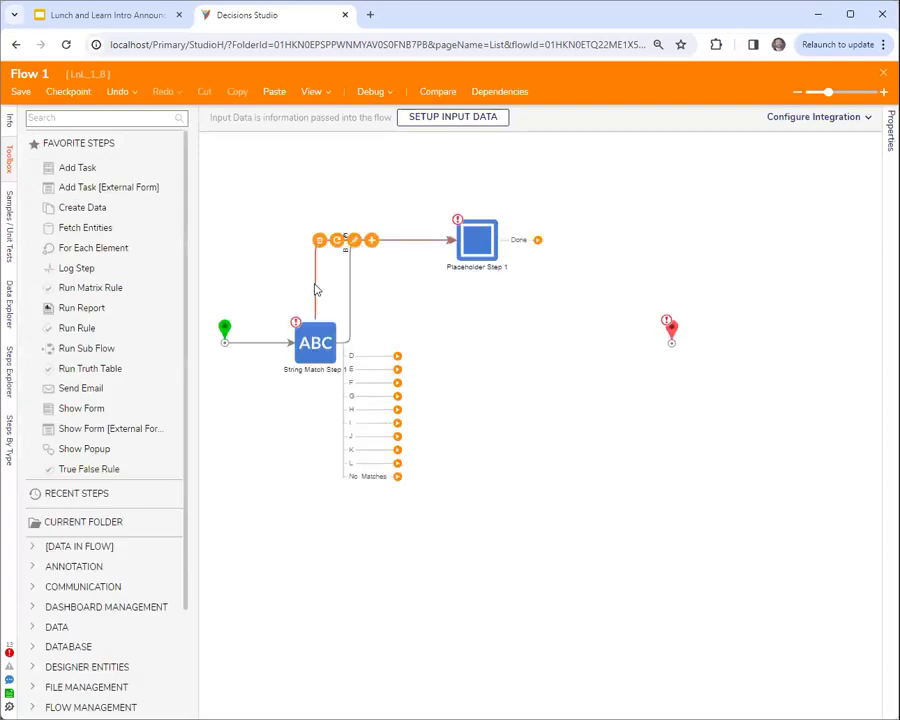
left_click_drag(316, 245, 340, 216)
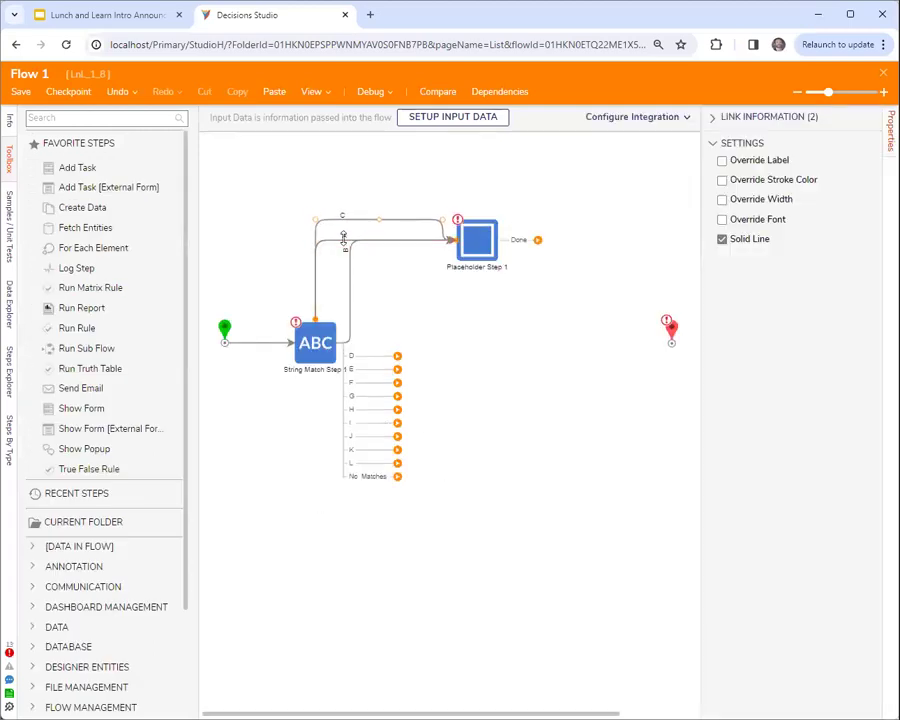
left_click(400, 292)
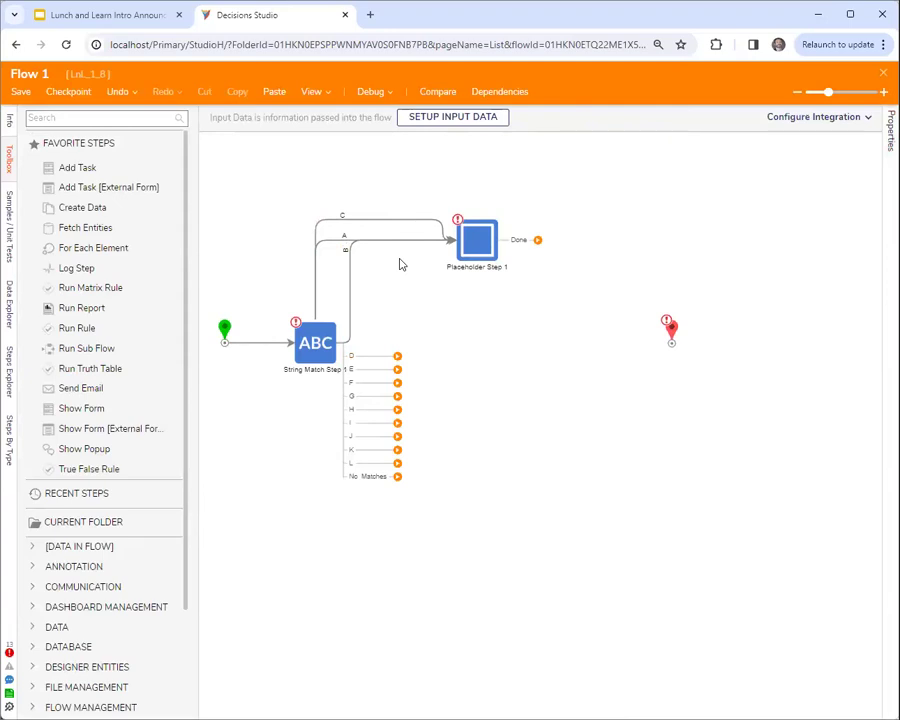
mouse_move(396, 227)
mouse_move(318, 240)
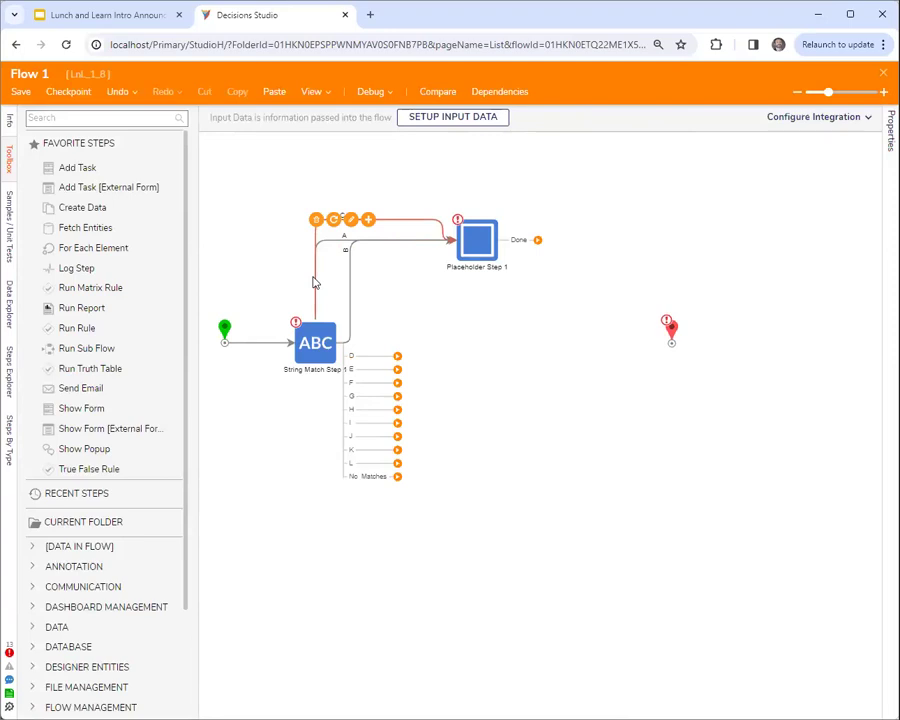
left_click(408, 220)
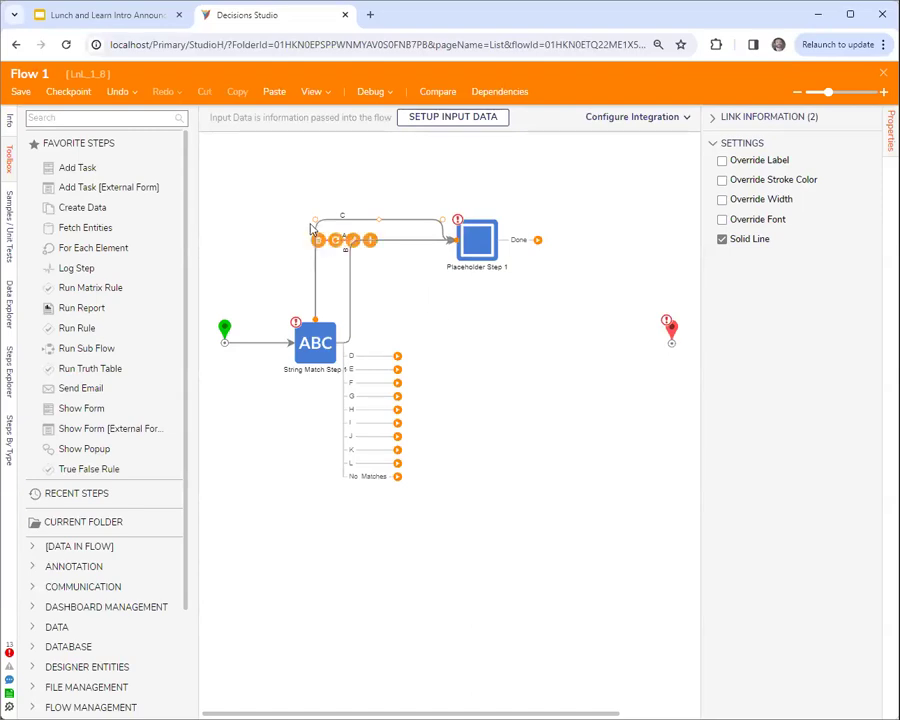
left_click_drag(315, 216, 315, 204)
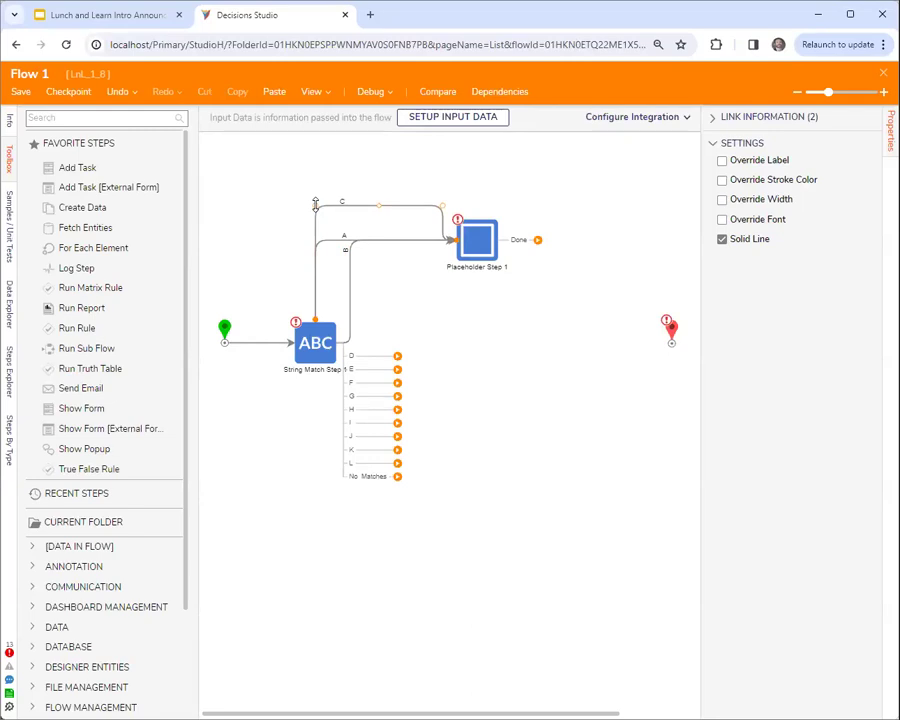
left_click(490, 336)
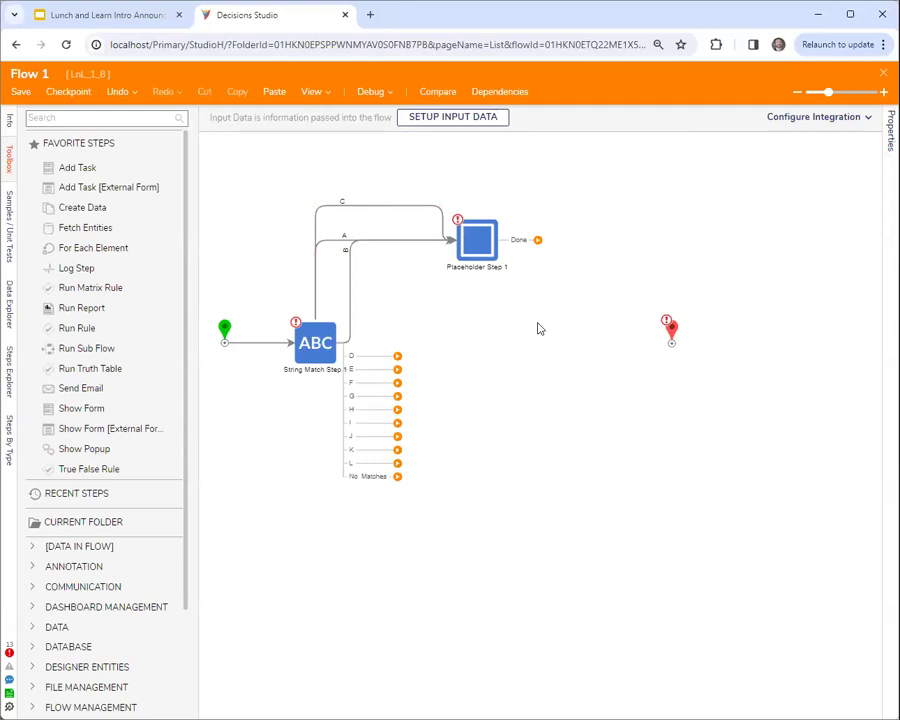
Step: Set the flow's default Link Line Type to Direct in its advanced shape defaults
left_click(324, 361)
left_click(516, 424)
left_click(333, 350)
left_click(863, 391)
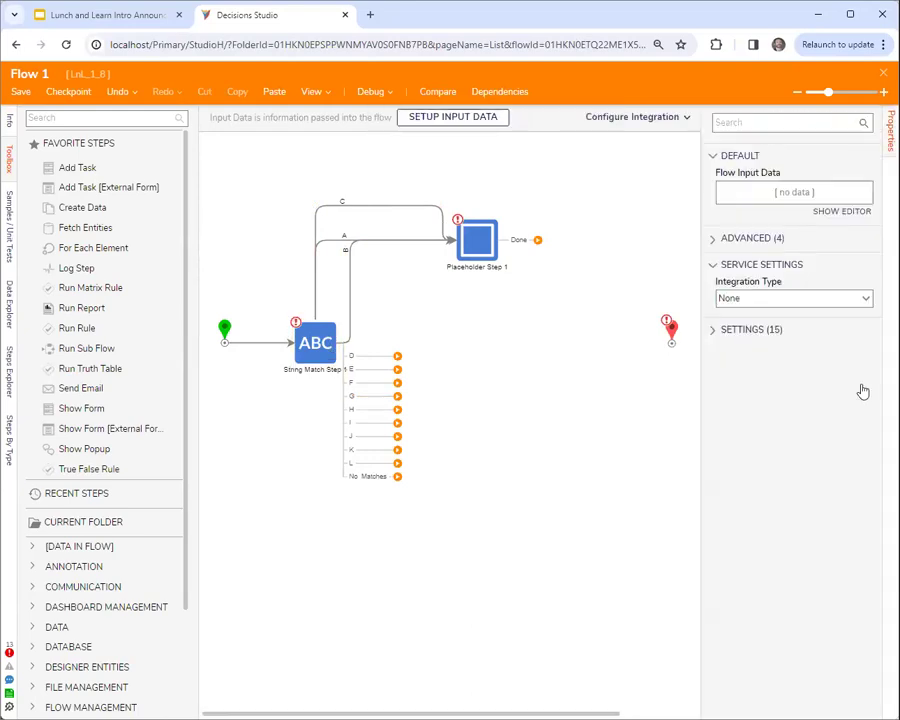
left_click(712, 240)
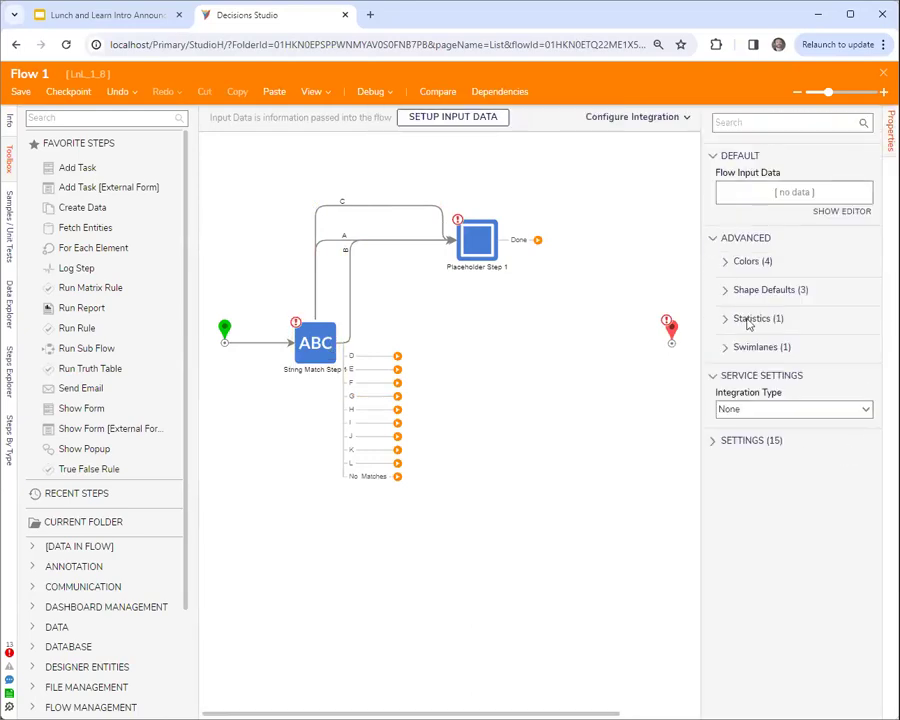
left_click(727, 291)
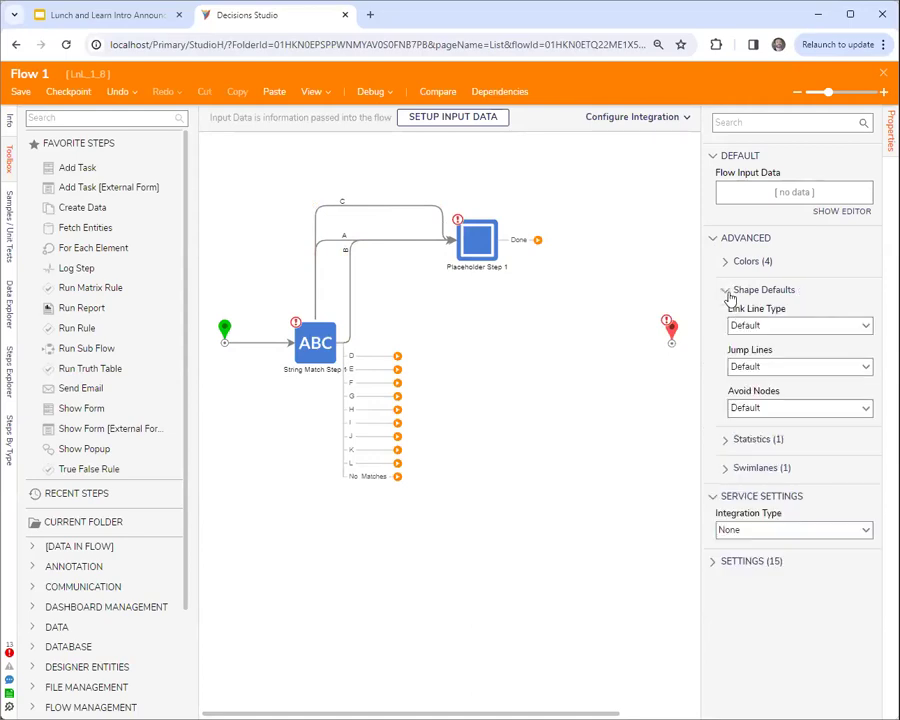
left_click(858, 323)
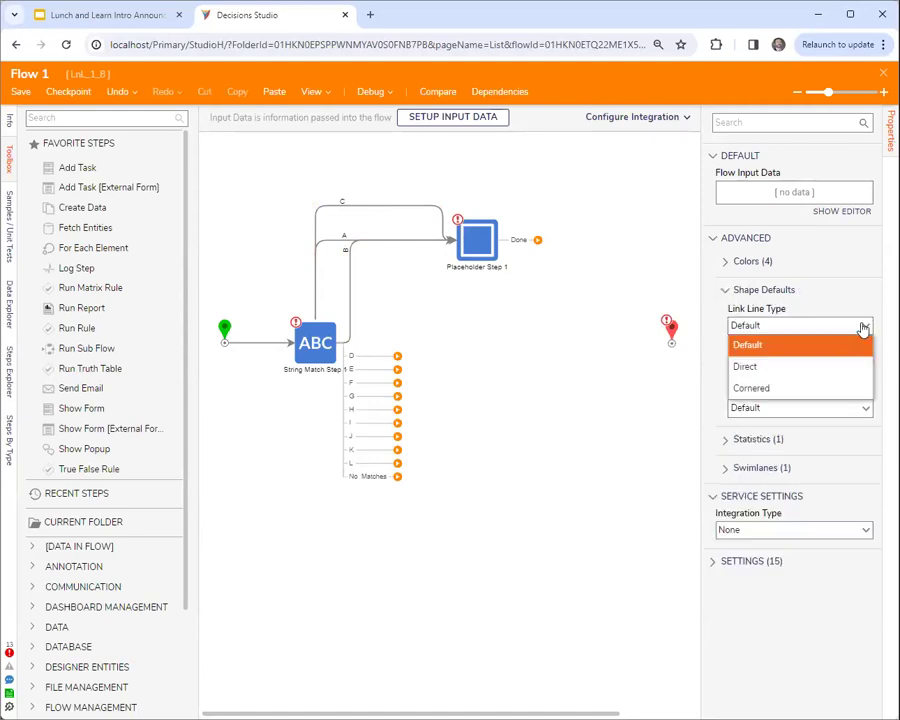
left_click(786, 367)
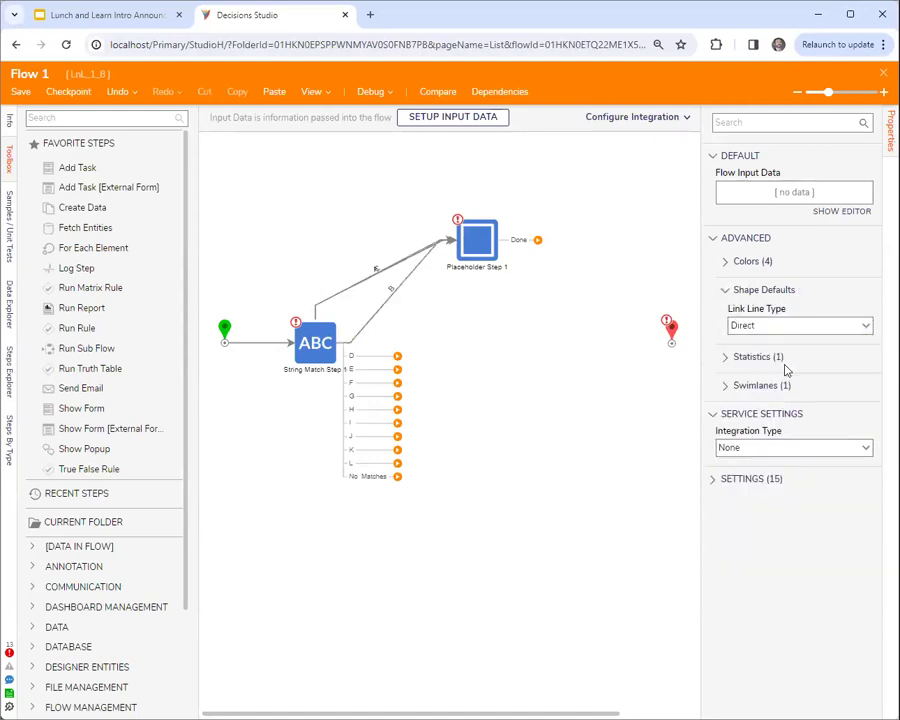
Step: Bend the C link upward so it runs clearly above the A link to the Placeholder Step
left_click(324, 314)
left_click_drag(326, 266, 323, 214)
left_click(509, 388)
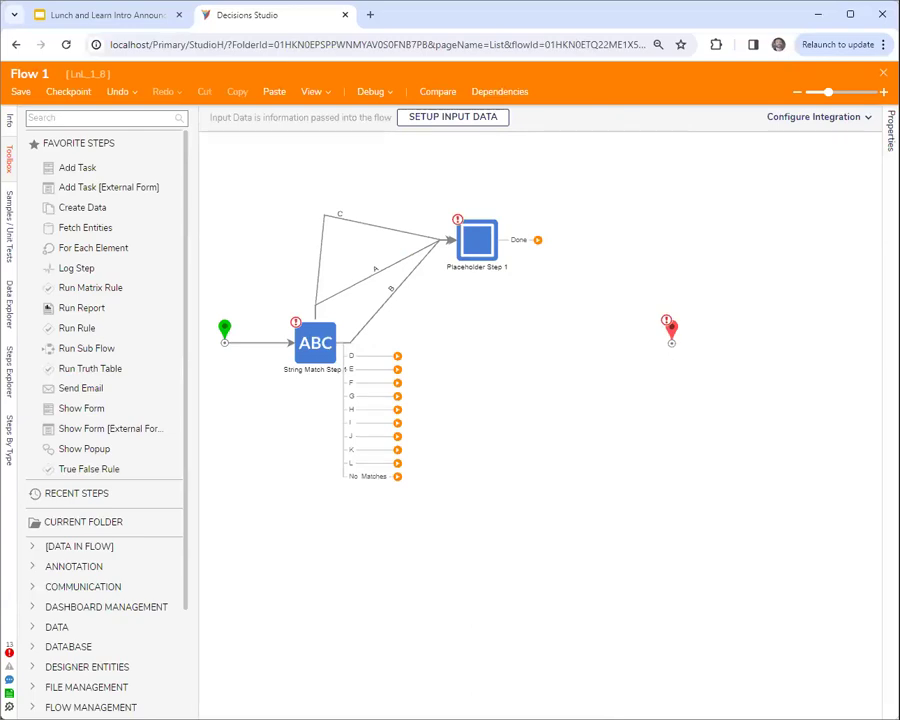
Step: Close Flow 1 with its changes saved and reopen it from the LnL_1_8 folder
left_click(883, 72)
left_click(599, 454)
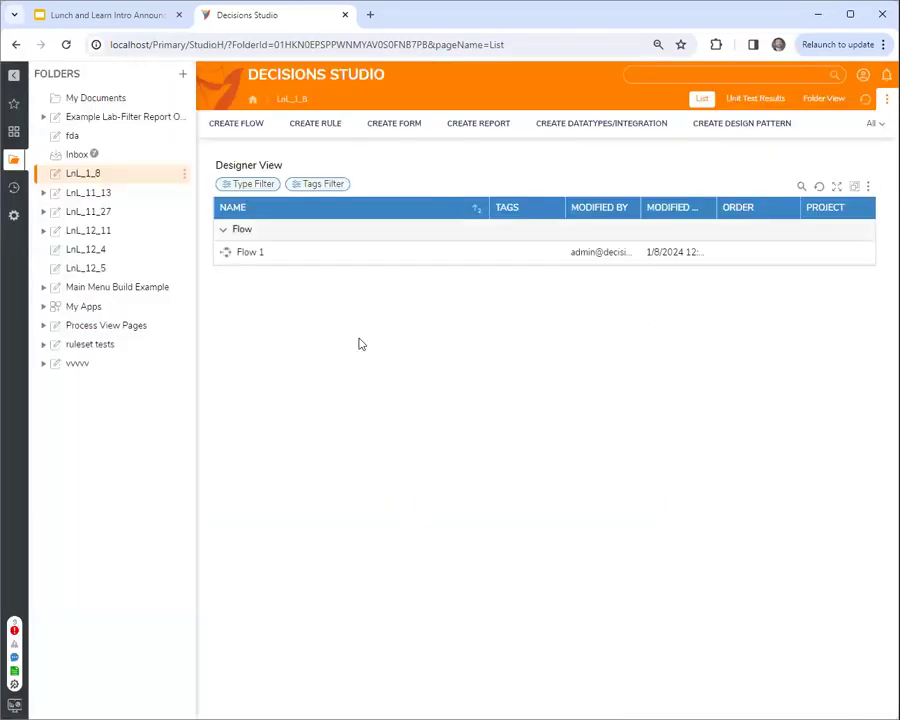
double_click(244, 253)
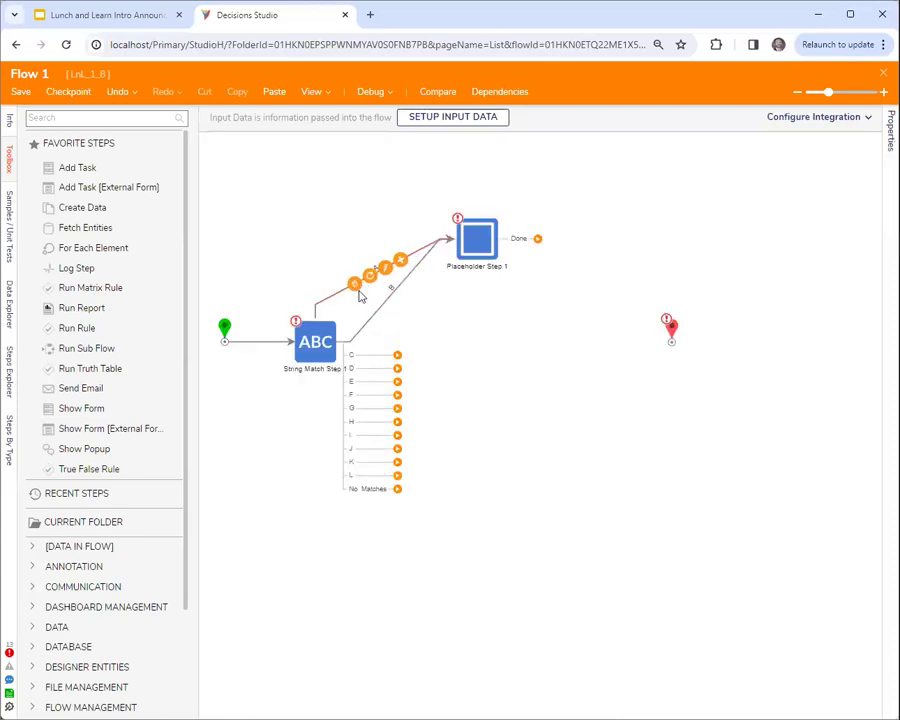
Step: Pull the A link into two bends between the String Match Step and the Placeholder Step
left_click(323, 308)
left_click_drag(369, 274, 328, 210)
left_click_drag(322, 257, 371, 273)
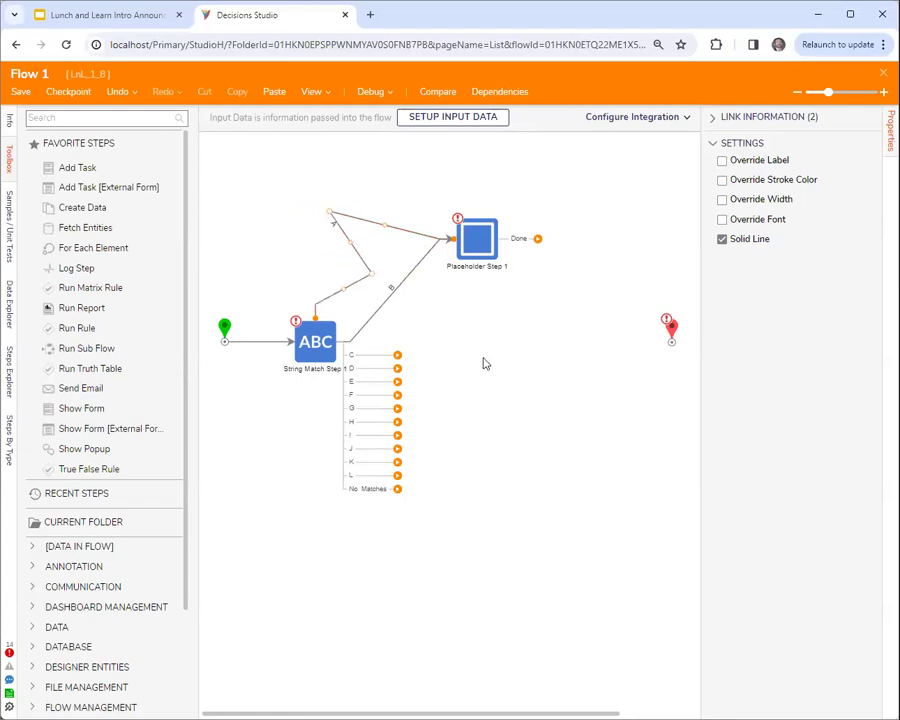
Step: Undo the latest bends and routing changes on the A link
key("ctrl+z")
key("ctrl+z")
key("ctrl+z")
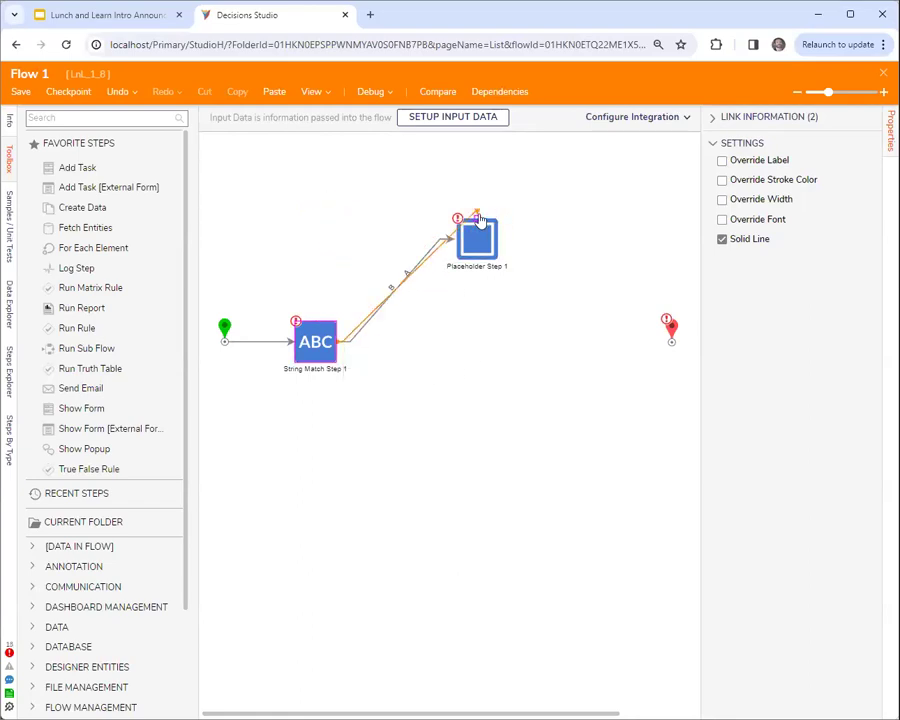
key("ctrl+z")
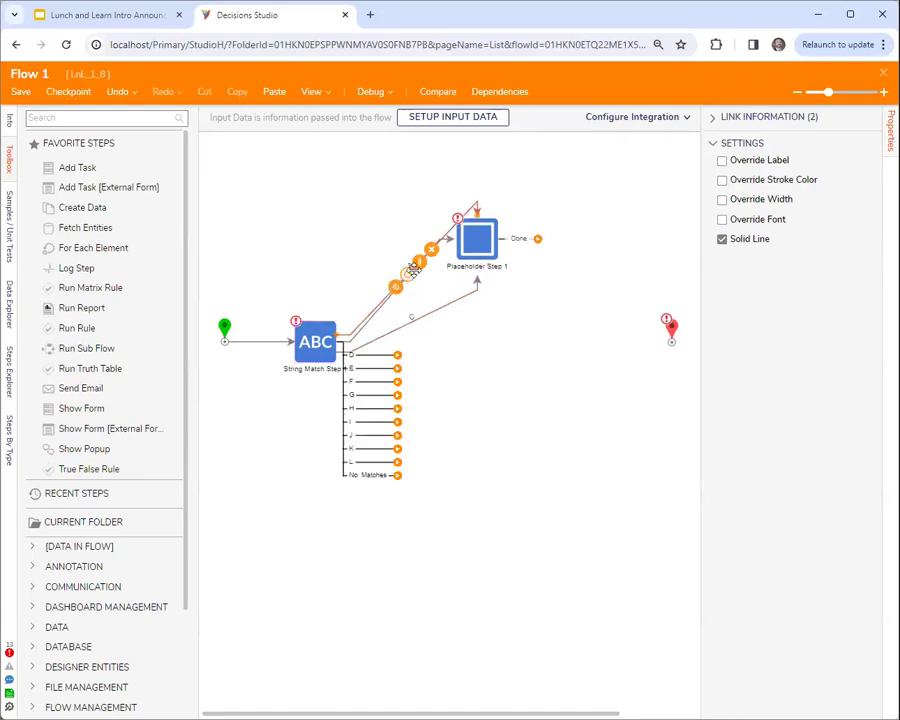
Step: Bend the A link up and away from the B link, above the String Match Step
left_click_drag(410, 260, 342, 221)
left_click(267, 197)
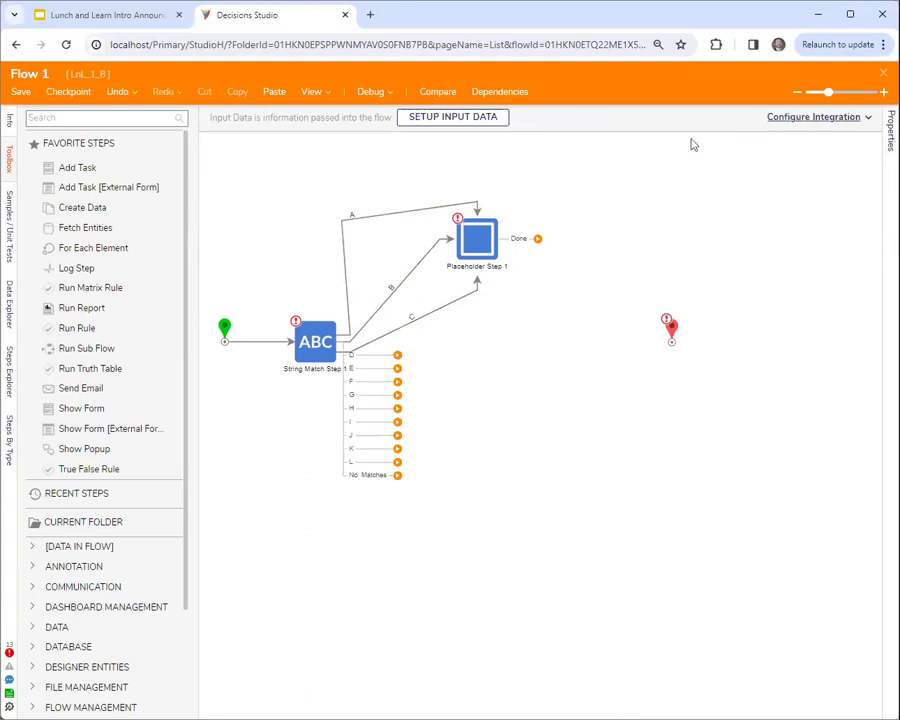
Step: Save and close Flow 1 with the bent A link, and reopen it from the LnL_1_8 folder
left_click(30, 100)
left_click(594, 448)
left_click(883, 72)
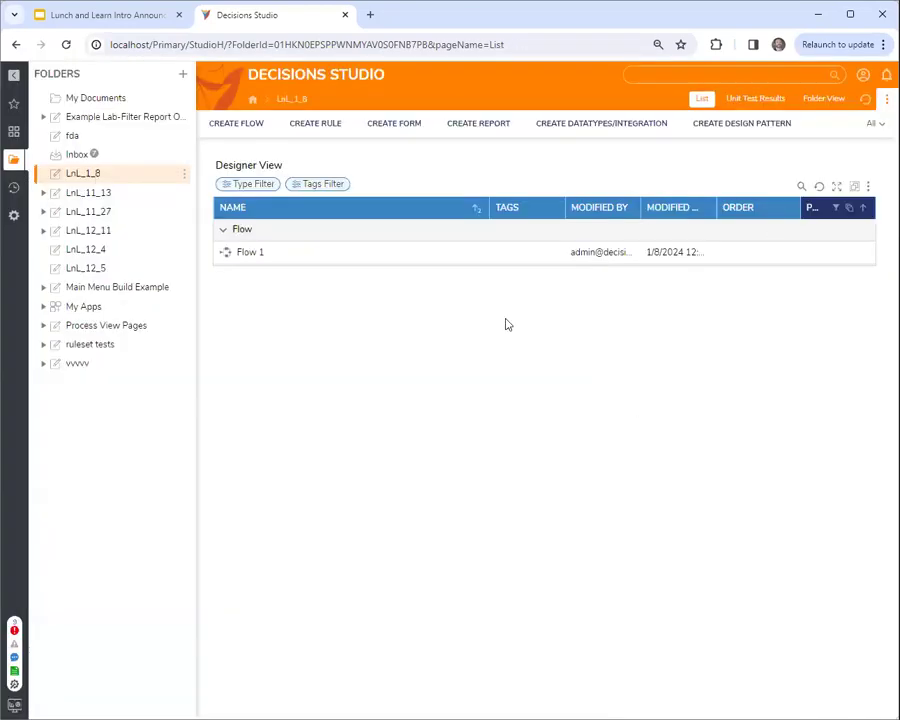
double_click(251, 257)
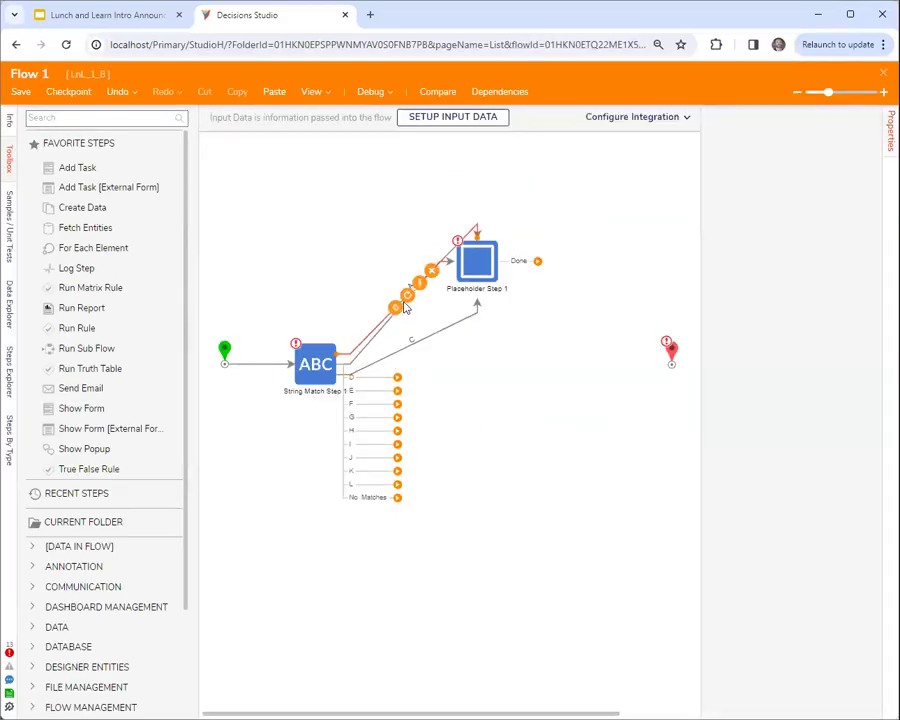
Step: Bend the A link upward again in the reopened flow so it clears the B link
left_click(355, 355)
left_click_drag(408, 298, 335, 233)
left_click(606, 232)
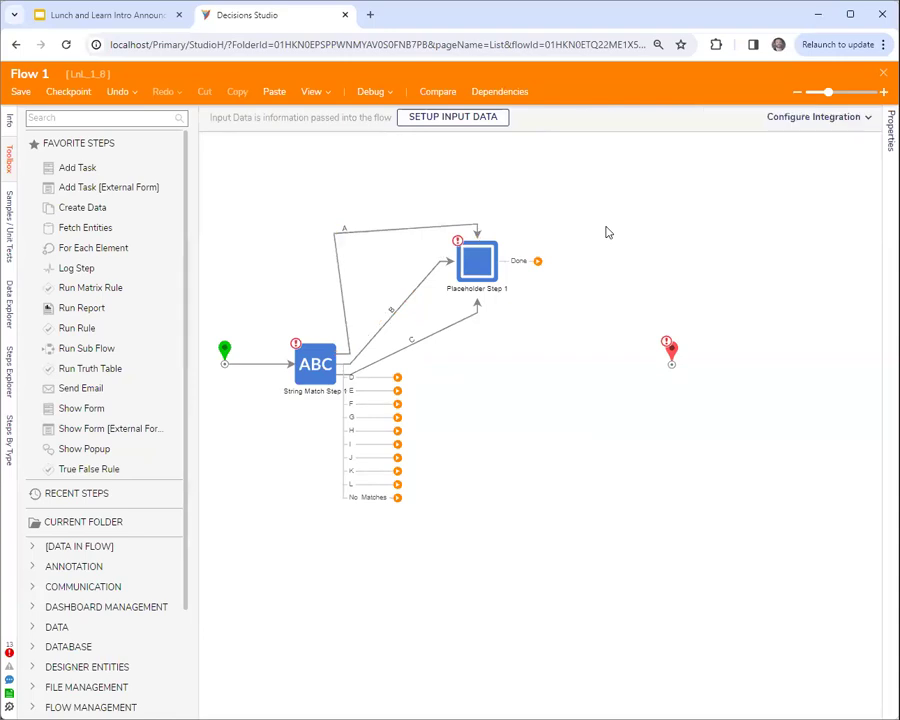
Step: Examine the A link's settings and link information
left_click(396, 231)
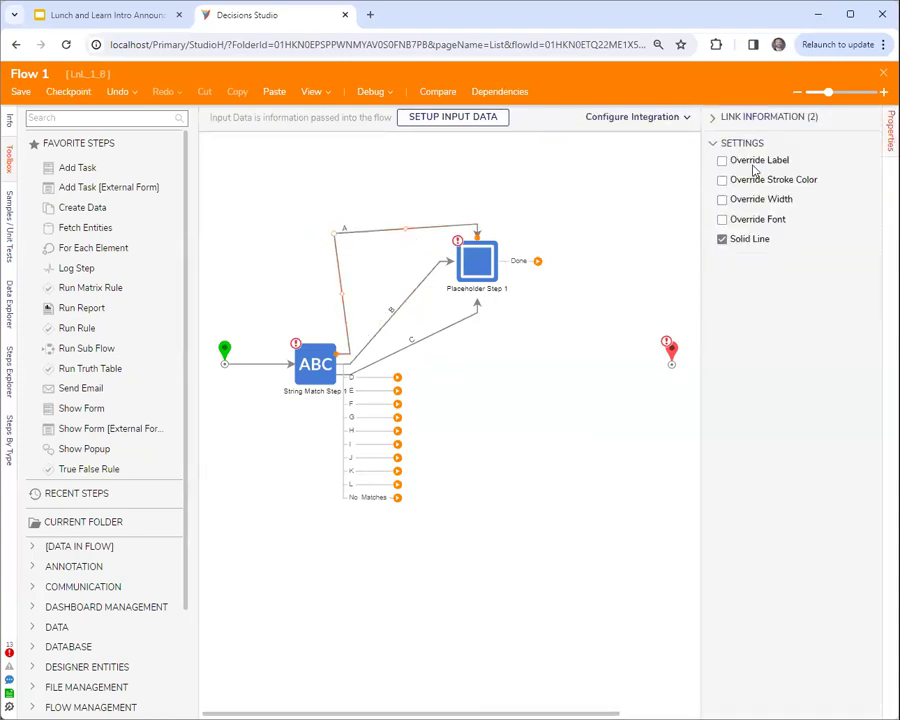
left_click(737, 120)
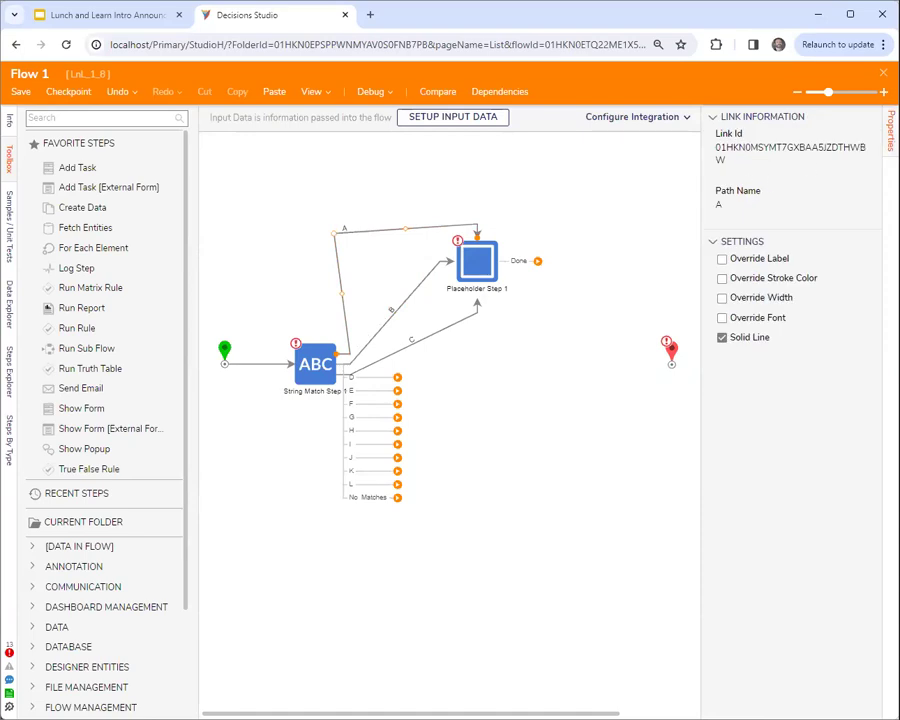
left_click(559, 203)
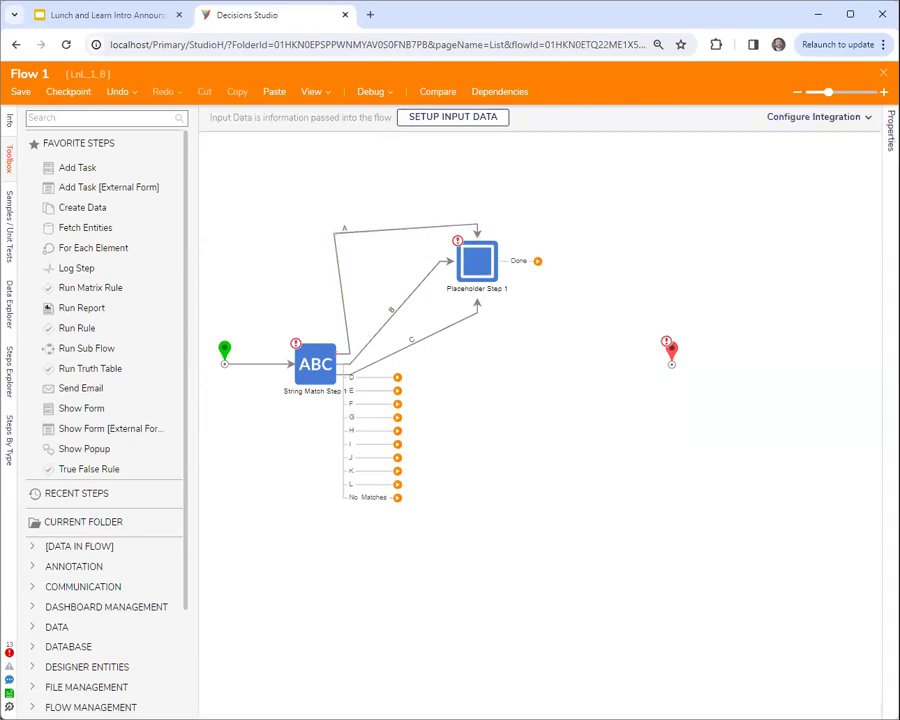
Step: Expand the flow's advanced shape, statistics and swimlane settings, and set the Link Line Type to Default
left_click(733, 240)
left_click(748, 292)
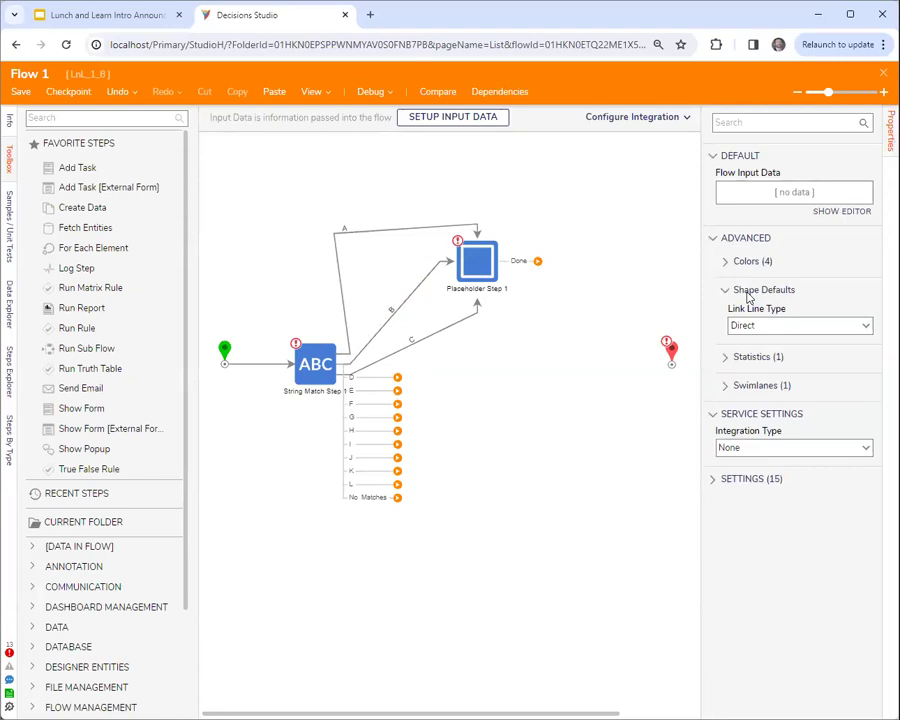
left_click(863, 328)
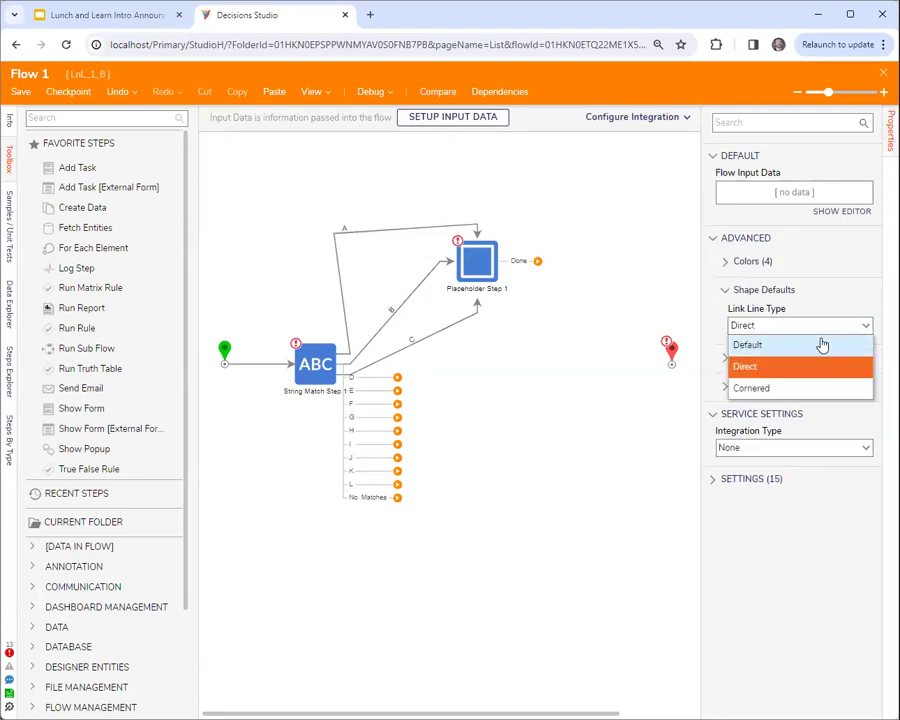
left_click(850, 291)
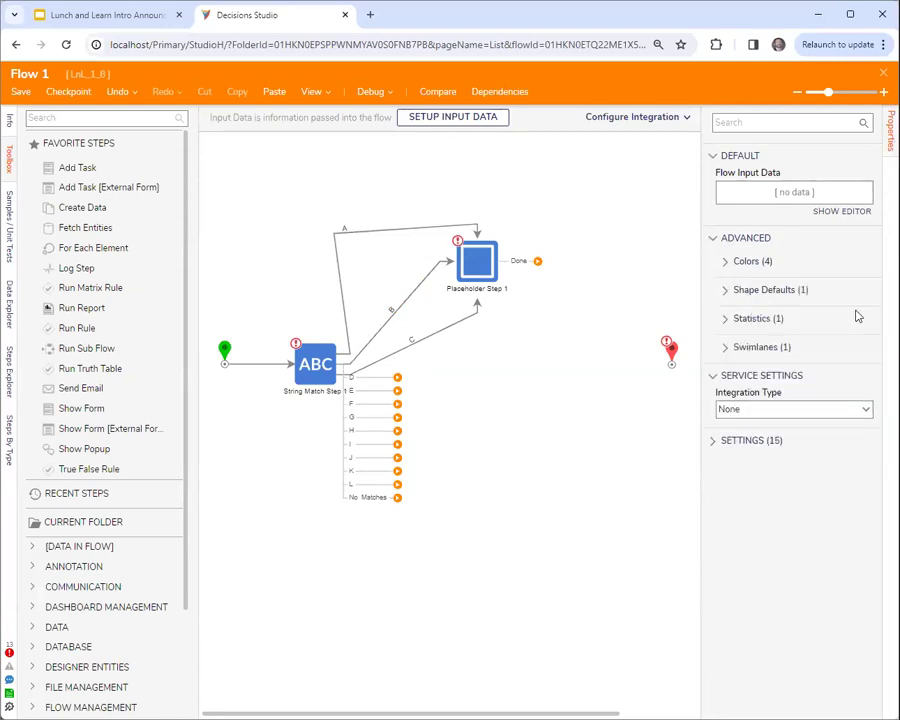
left_click(762, 350)
left_click(755, 318)
left_click(777, 291)
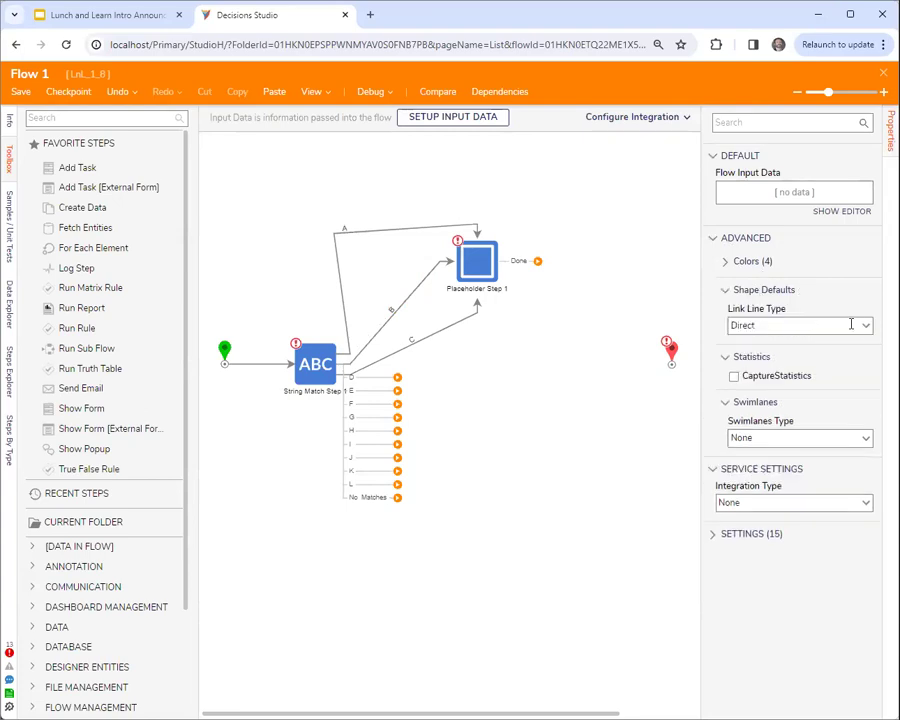
left_click(868, 327)
left_click(795, 344)
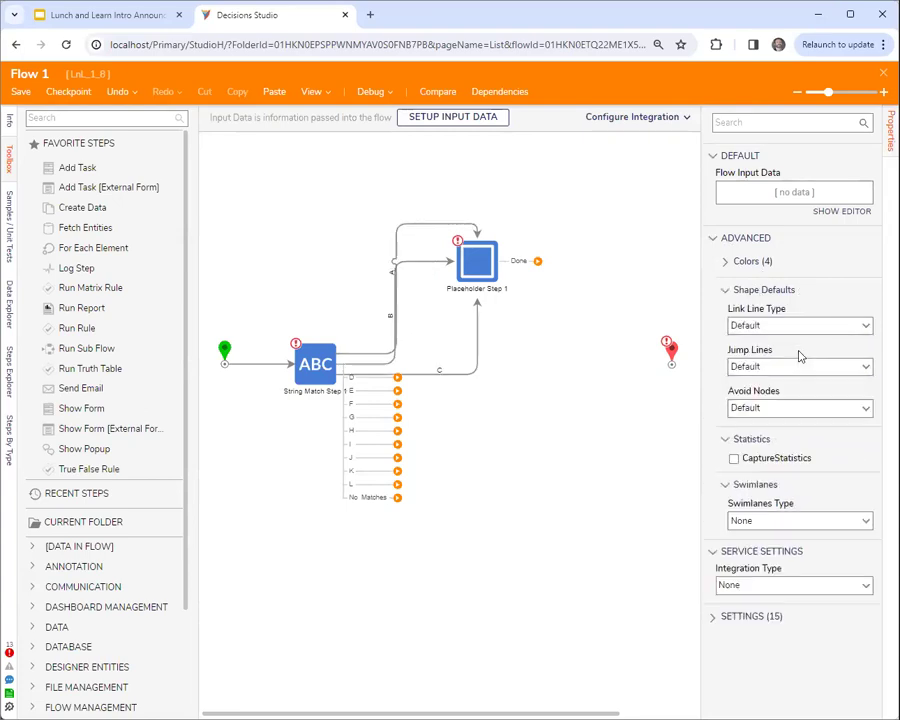
Step: Move the A link's start from the String Match Step's right side to its top edge
left_click(398, 230)
left_click_drag(352, 358, 336, 352)
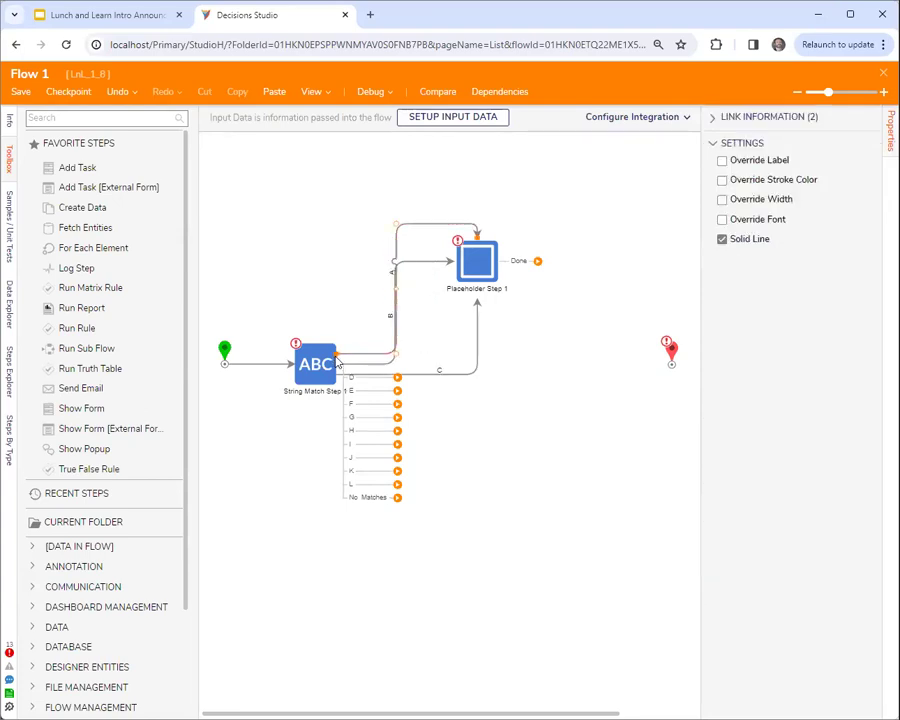
left_click(563, 362)
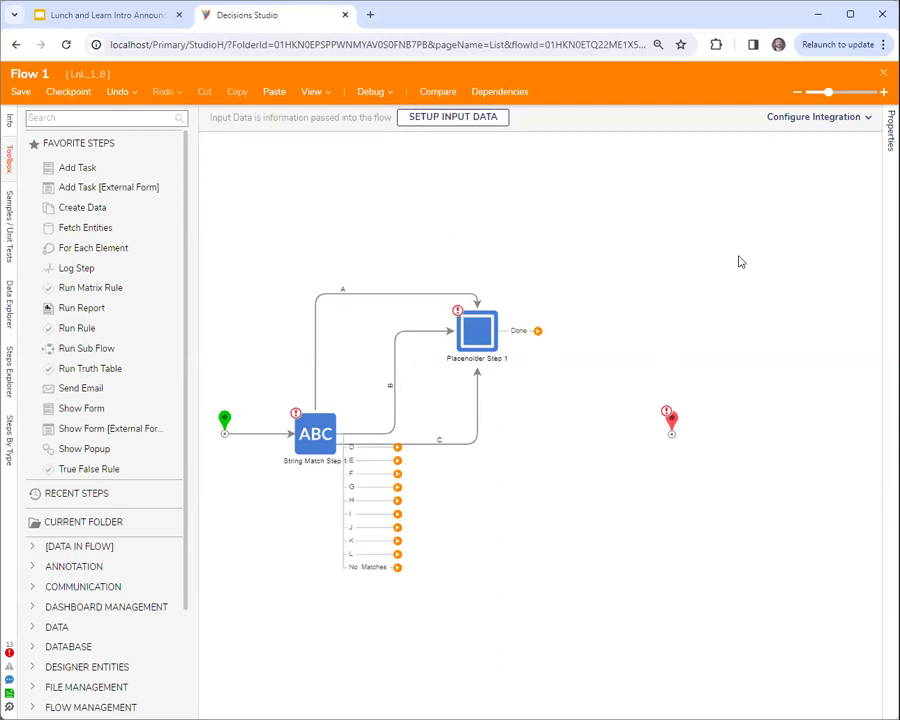
Step: Change the flow's Link Line Type from the shape defaults back to Direct
left_click(890, 130)
left_click(735, 242)
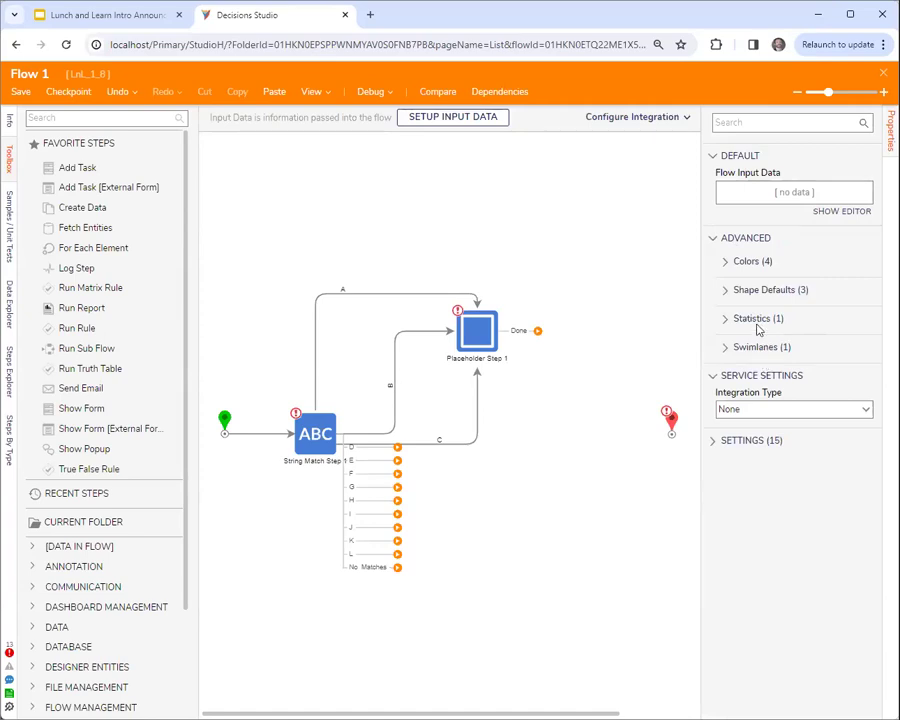
left_click(775, 295)
left_click(866, 323)
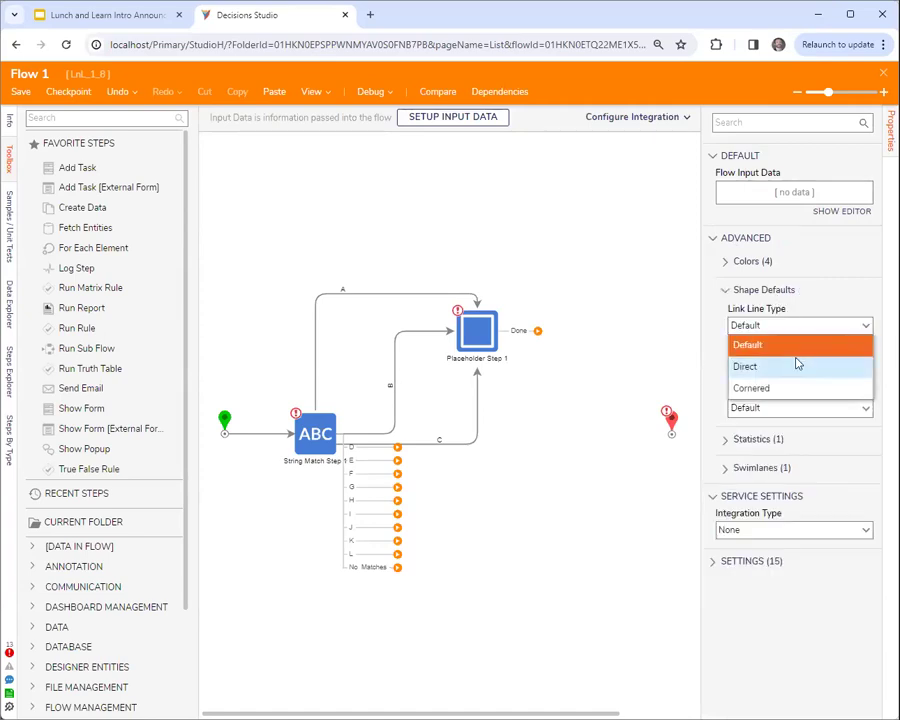
left_click(740, 362)
Step: Move the Placeholder Step up and to the right, and delete its incoming A, B and C links
left_click_drag(492, 337, 552, 219)
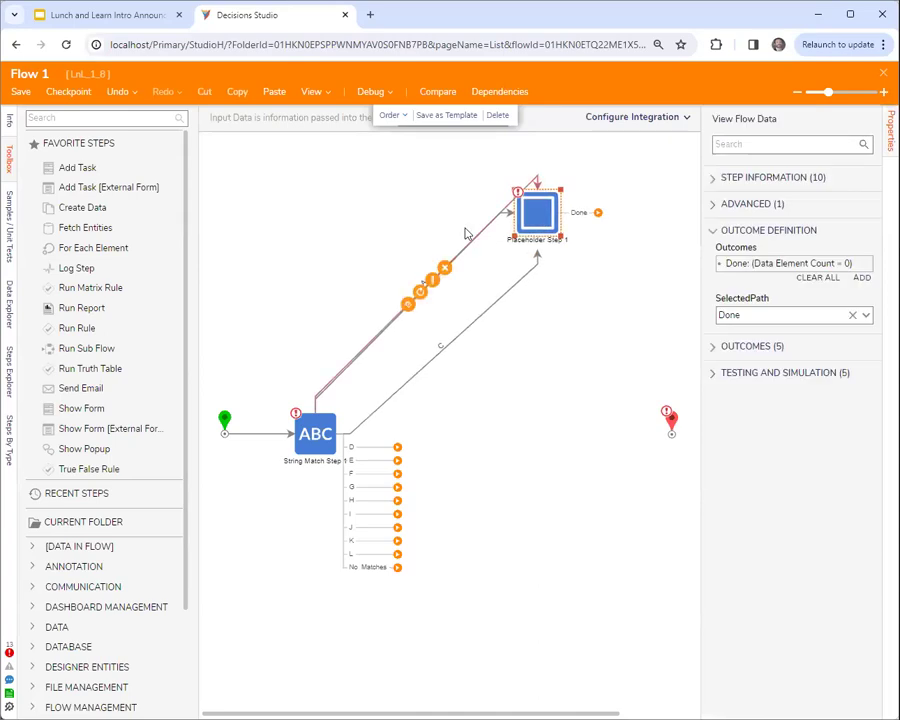
left_click(472, 240)
key("Delete")
left_click(508, 283)
key("Delete")
left_click_drag(572, 208, 585, 196)
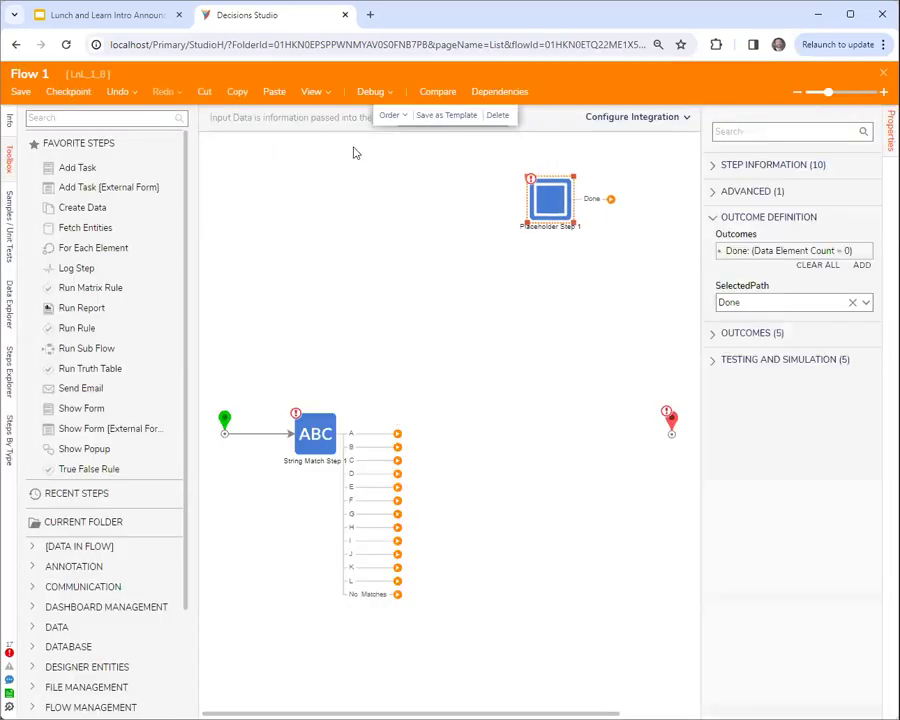
Step: Copy the Placeholder Step and paste six duplicates of it into the flow
left_click(237, 91)
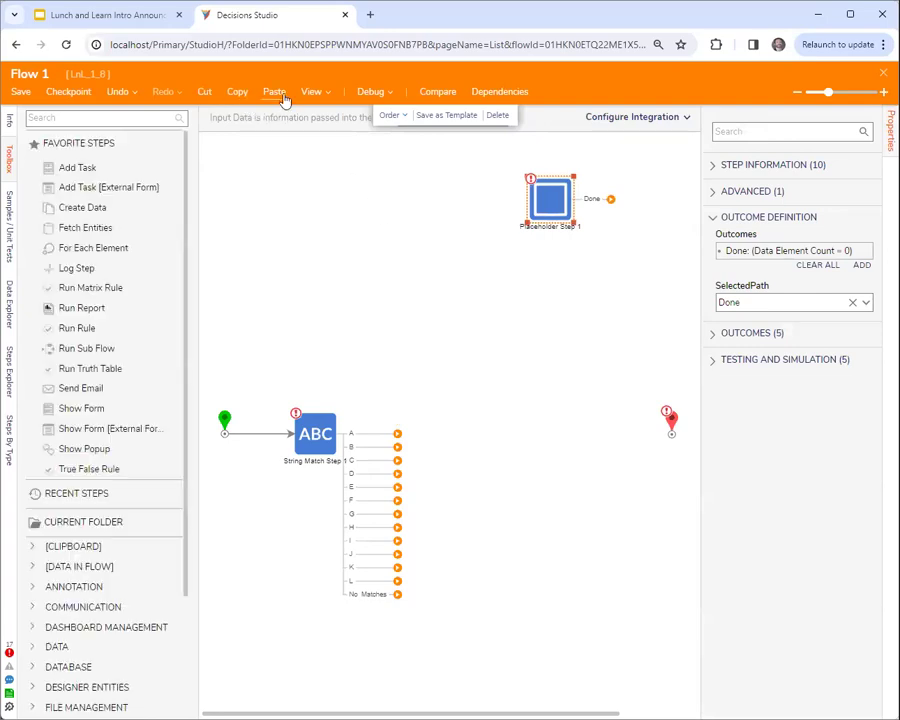
left_click(274, 91)
left_click(274, 91)
left_click(274, 91)
left_click(274, 91)
left_click(274, 91)
left_click(274, 91)
Step: Spread the seven Placeholder Steps into a rough vertical column between the String Match outcomes and the End Step
left_click_drag(651, 283, 560, 470)
left_click_drag(617, 257, 561, 410)
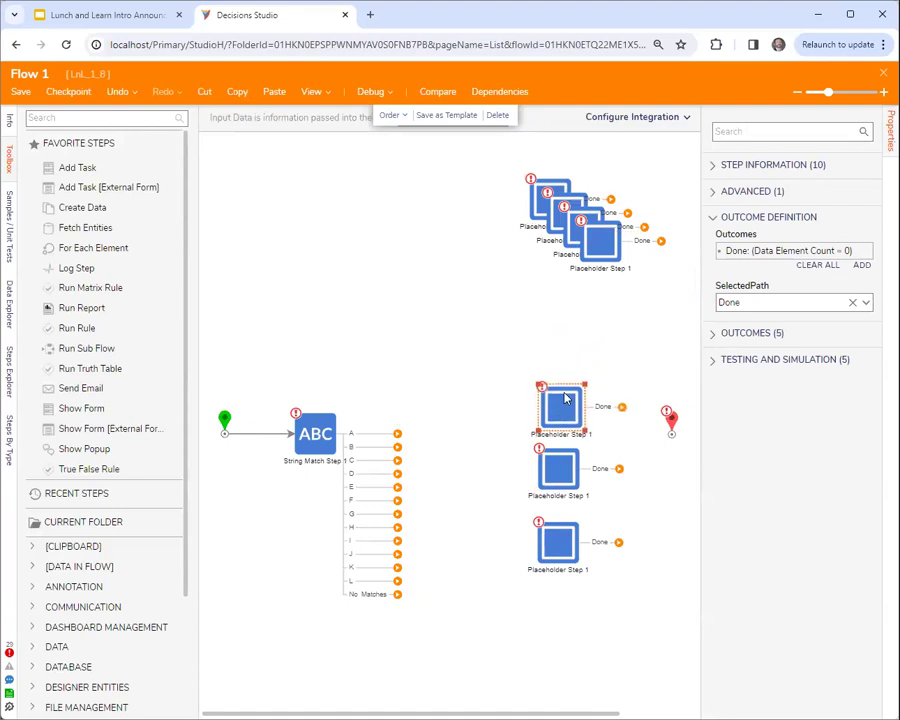
left_click_drag(600, 245, 563, 360)
left_click_drag(583, 227, 557, 282)
left_click_drag(492, 266, 618, 598)
left_click_drag(562, 424, 562, 531)
left_click(576, 249)
left_click_drag(566, 185, 545, 233)
Step: Select all seven Placeholder Steps and align them with Center Vertically, followed by Center Horizontally
left_click_drag(656, 662, 506, 137)
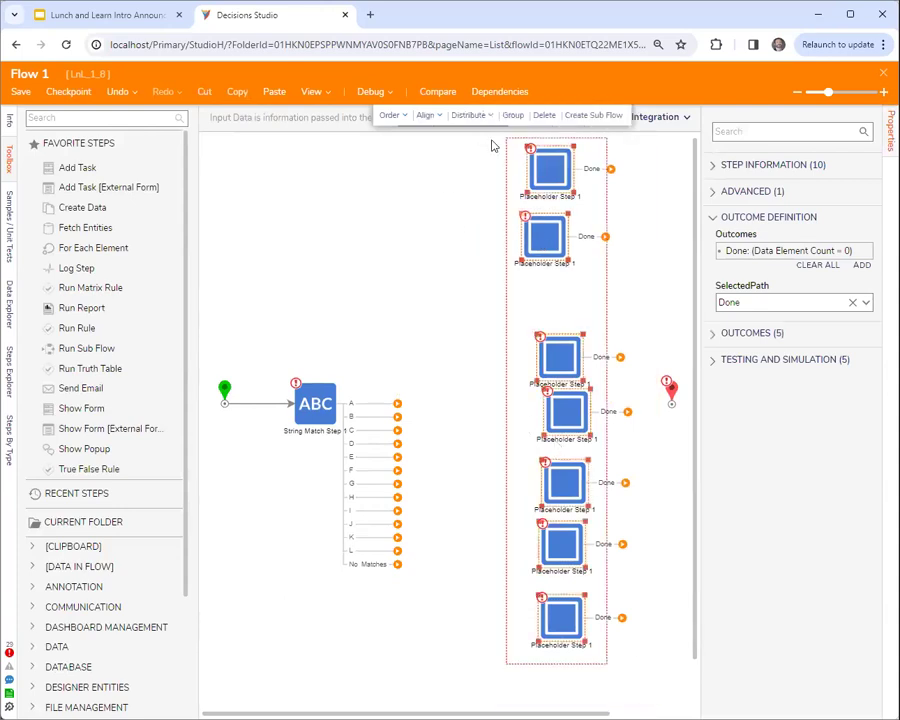
left_click(432, 118)
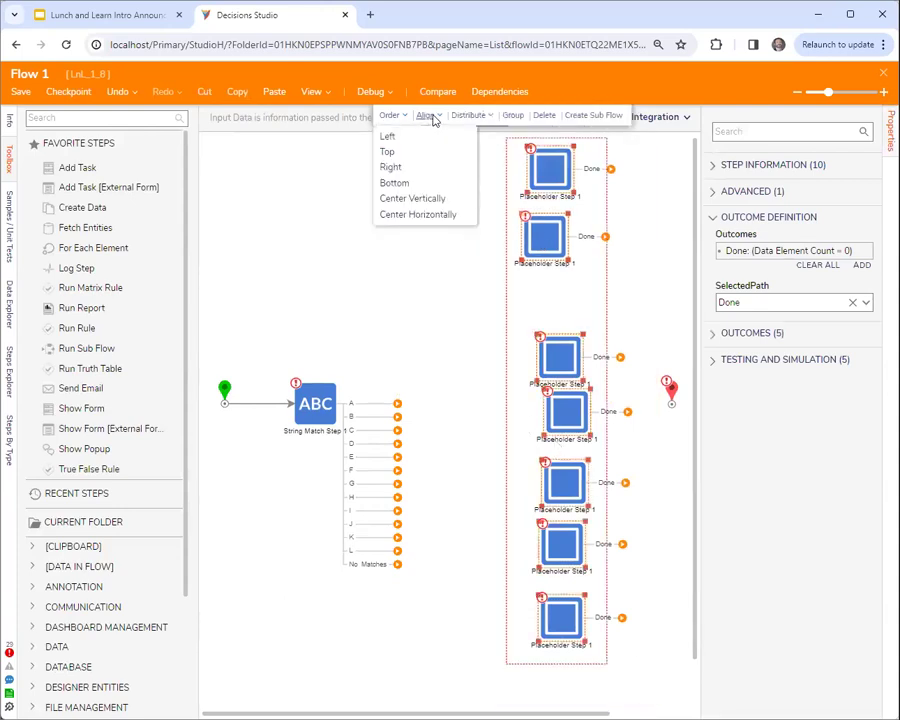
left_click(431, 199)
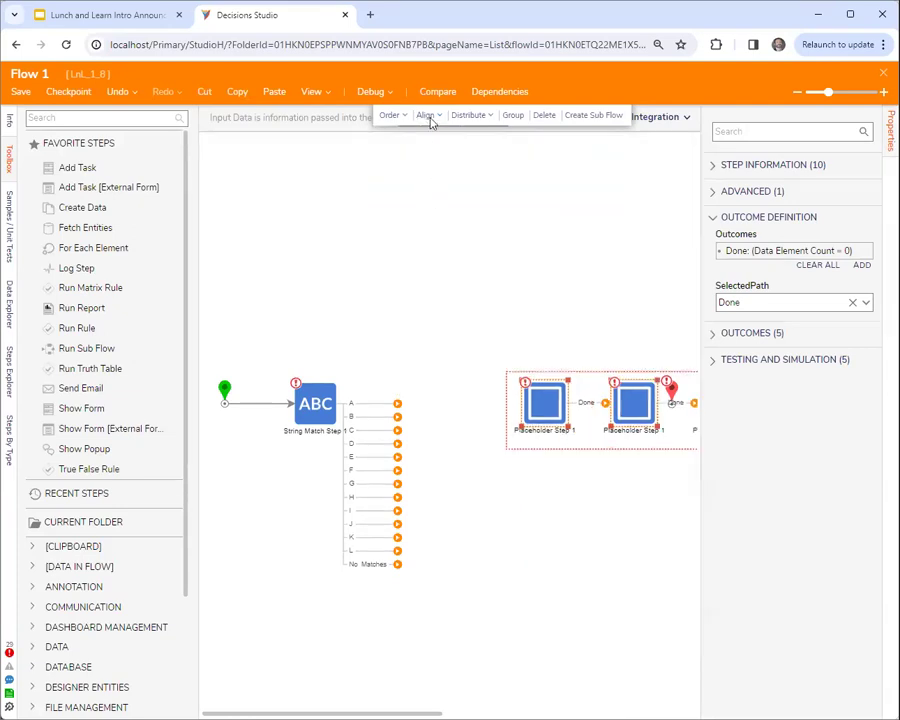
left_click(431, 117)
left_click(425, 213)
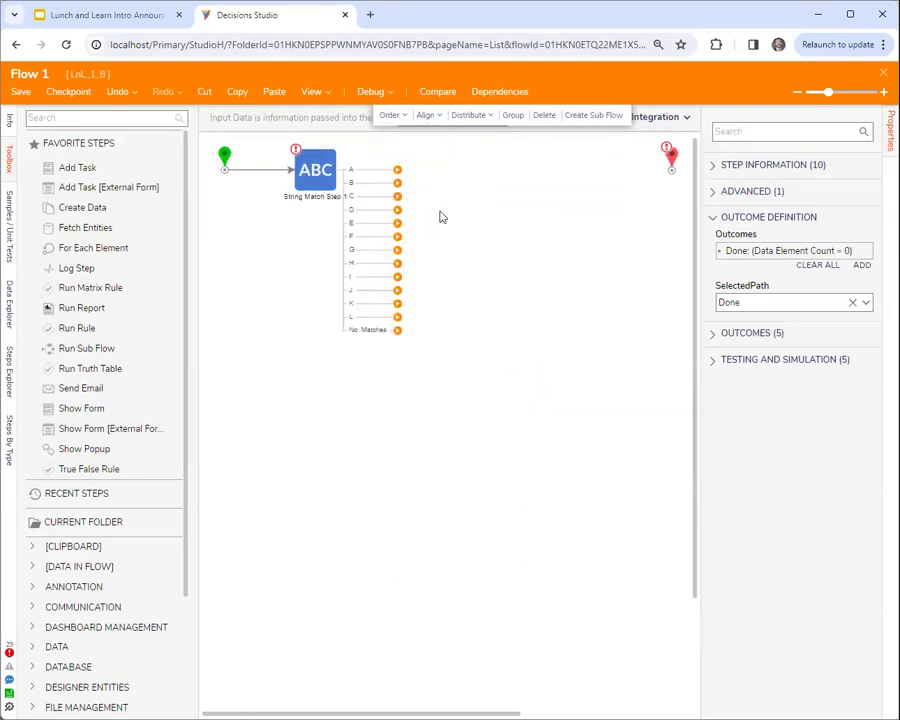
Step: Select all seven Placeholder Steps and move the column between the String Match Step and the End Step
left_click(481, 343)
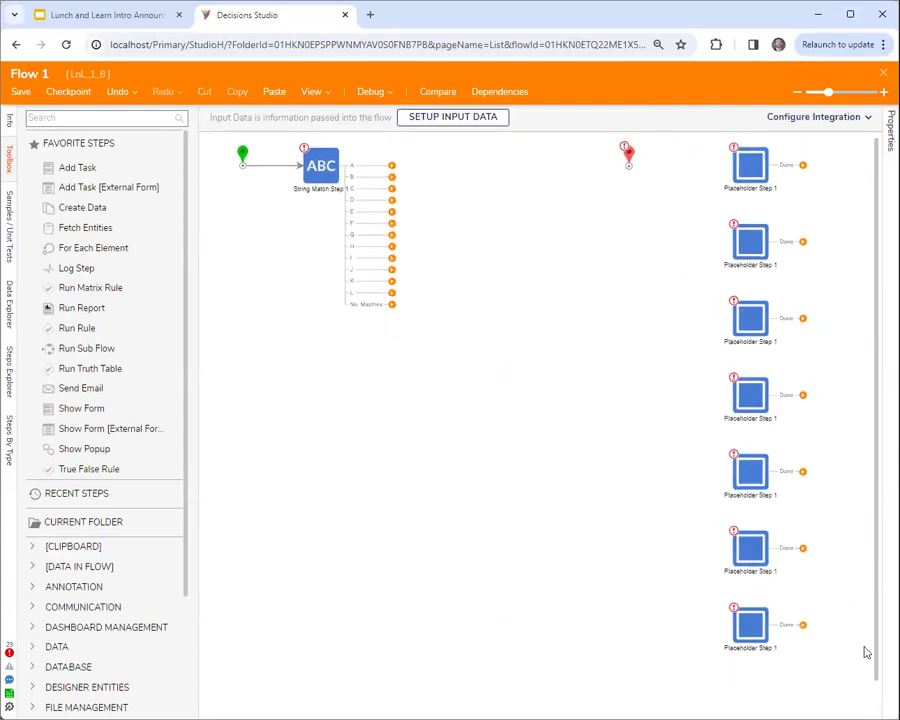
left_click_drag(688, 142, 801, 635)
left_click_drag(703, 541, 438, 451)
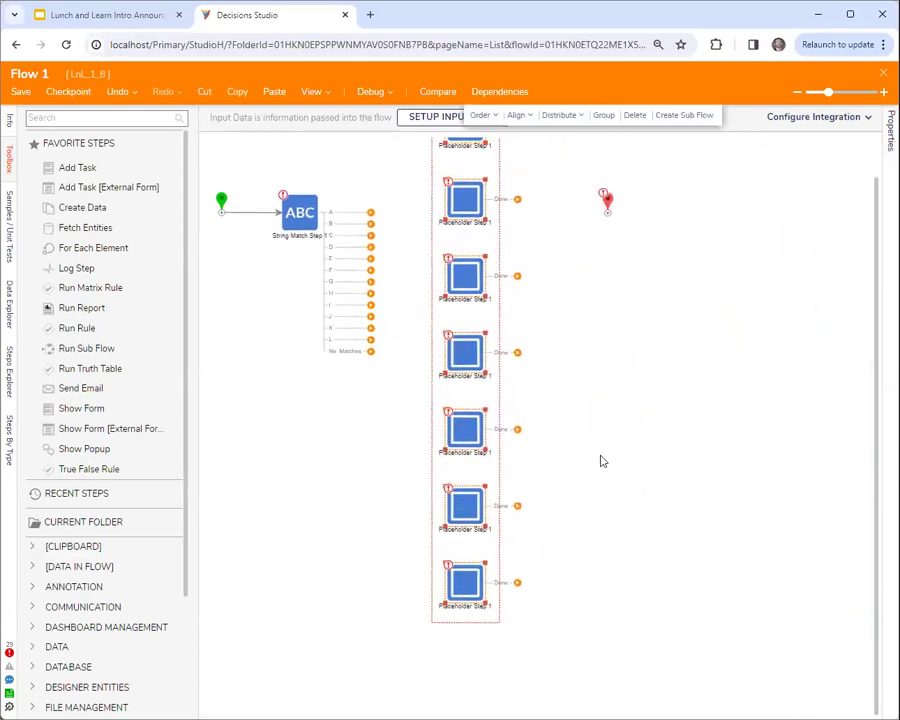
Step: Link String Match outcomes A through G to the seven Placeholder Steps in order
left_click_drag(370, 255, 443, 242)
left_click_drag(370, 266, 462, 403)
left_click_drag(354, 273, 447, 476)
left_click_drag(372, 330, 443, 549)
left_click_drag(346, 264, 448, 641)
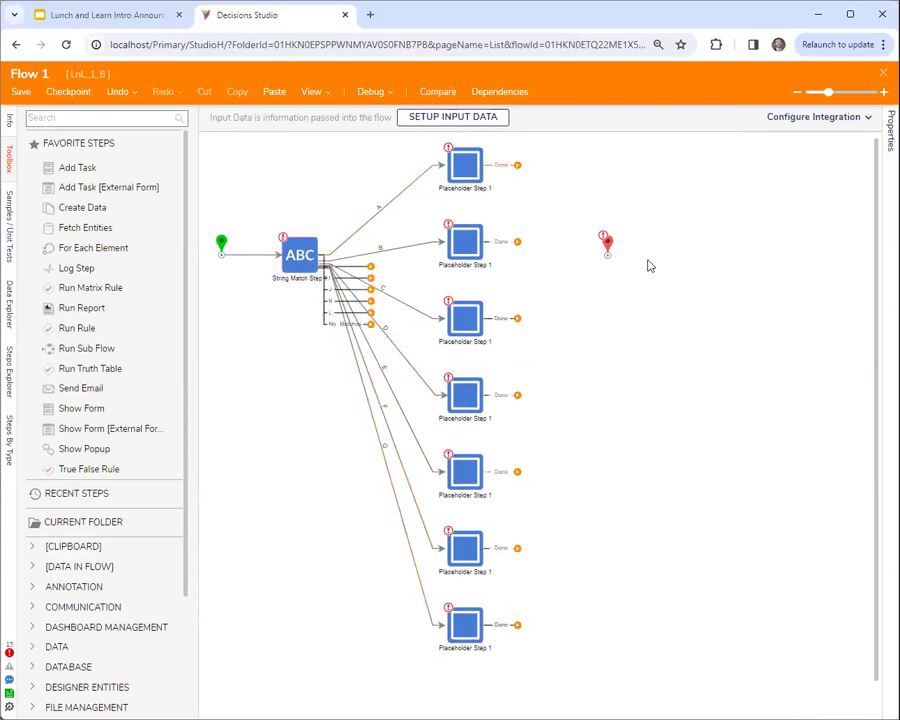
Step: Move the End Step slightly to the right and the String Match Step down beside the fifth Placeholder Step
left_click(608, 247)
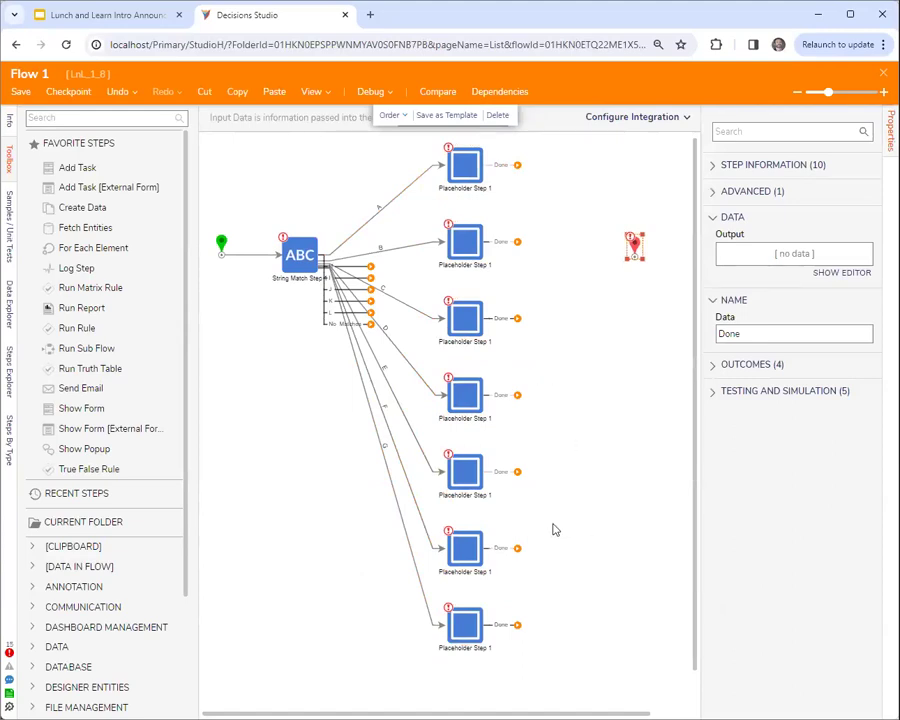
left_click_drag(301, 261, 310, 500)
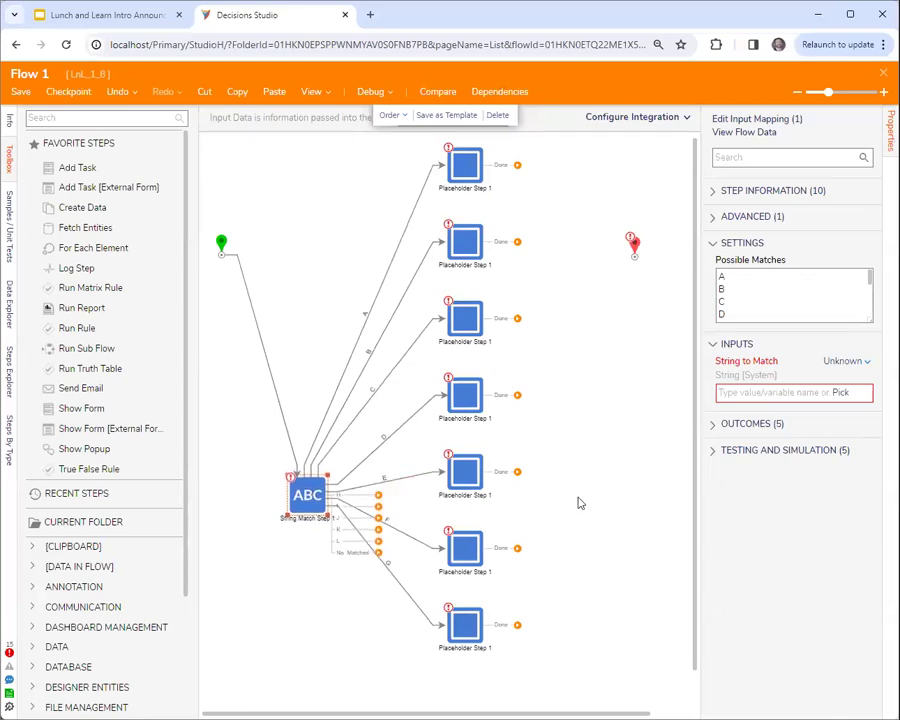
left_click(591, 506)
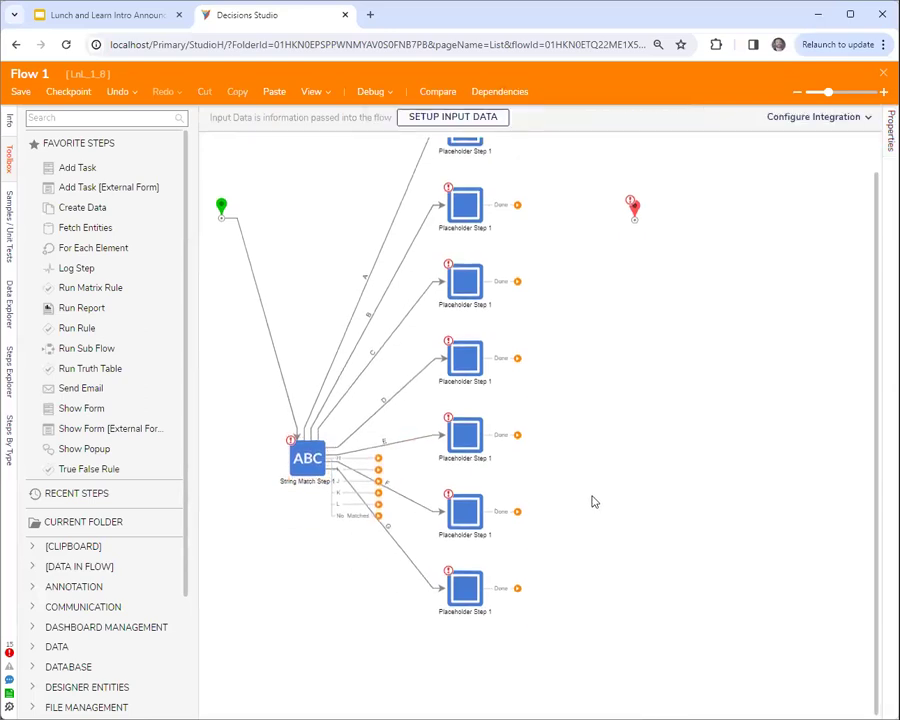
Step: Paste three more copies of the Placeholder Step and place them one below another under the existing column
left_click(467, 596)
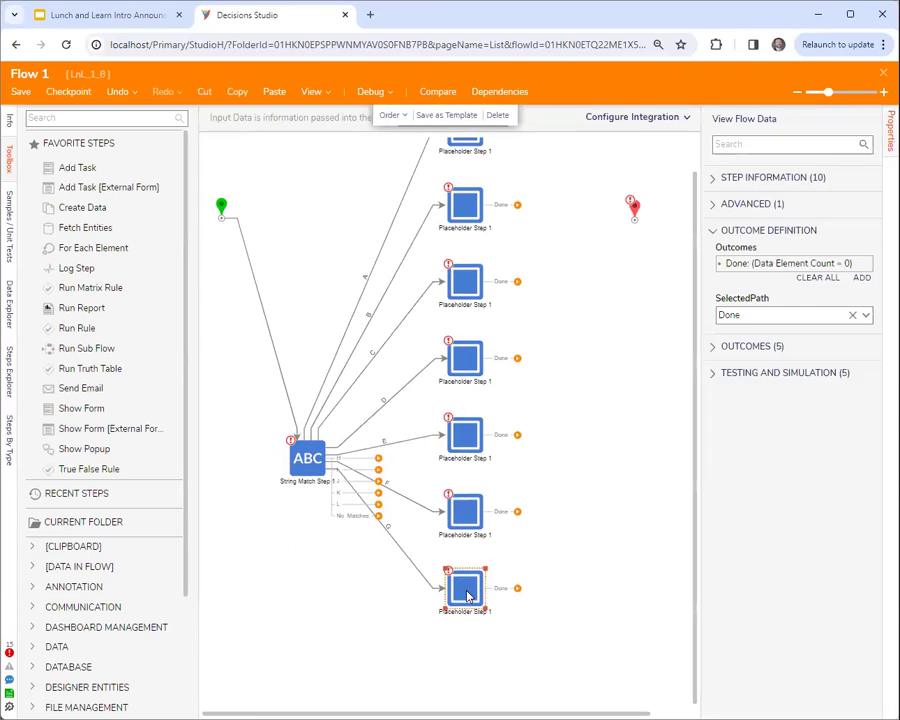
left_click(604, 362)
left_click(476, 604)
left_click(274, 91)
left_click_drag(493, 585, 473, 635)
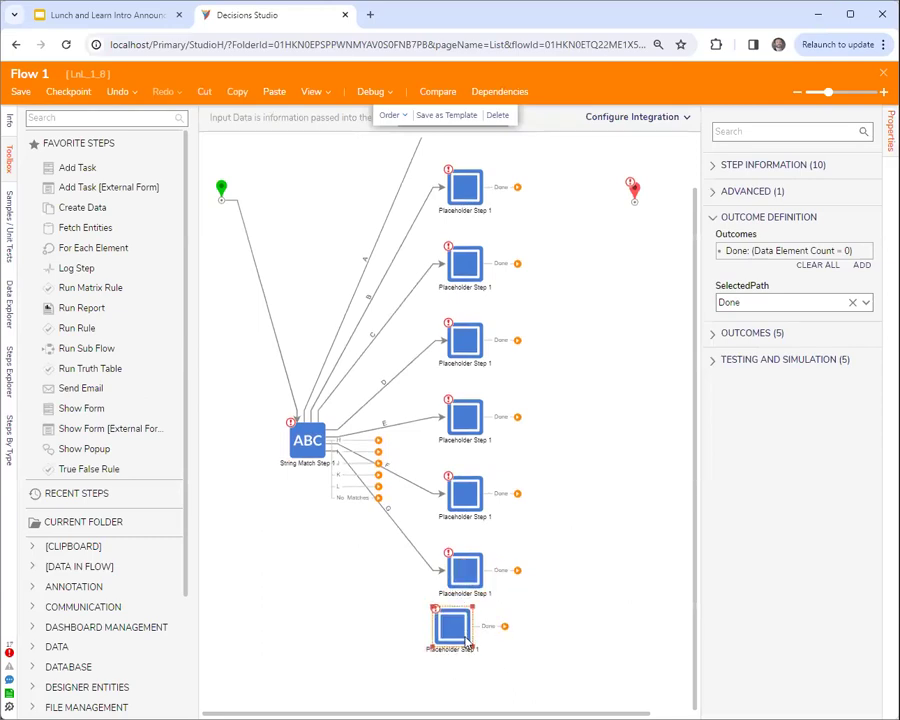
left_click(274, 91)
left_click(274, 91)
left_click_drag(490, 545, 470, 660)
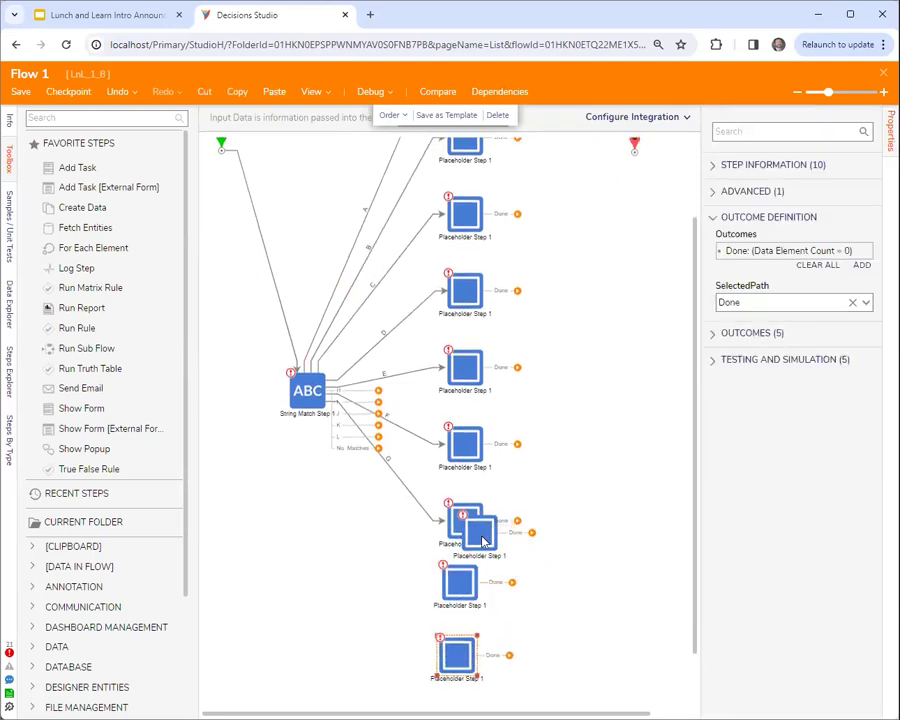
left_click_drag(480, 532, 462, 700)
Step: Link String Match outcomes H, I and J to the three new Placeholder Steps
left_click_drag(377, 391, 432, 581)
left_click_drag(378, 391, 436, 656)
left_click_drag(373, 399, 445, 615)
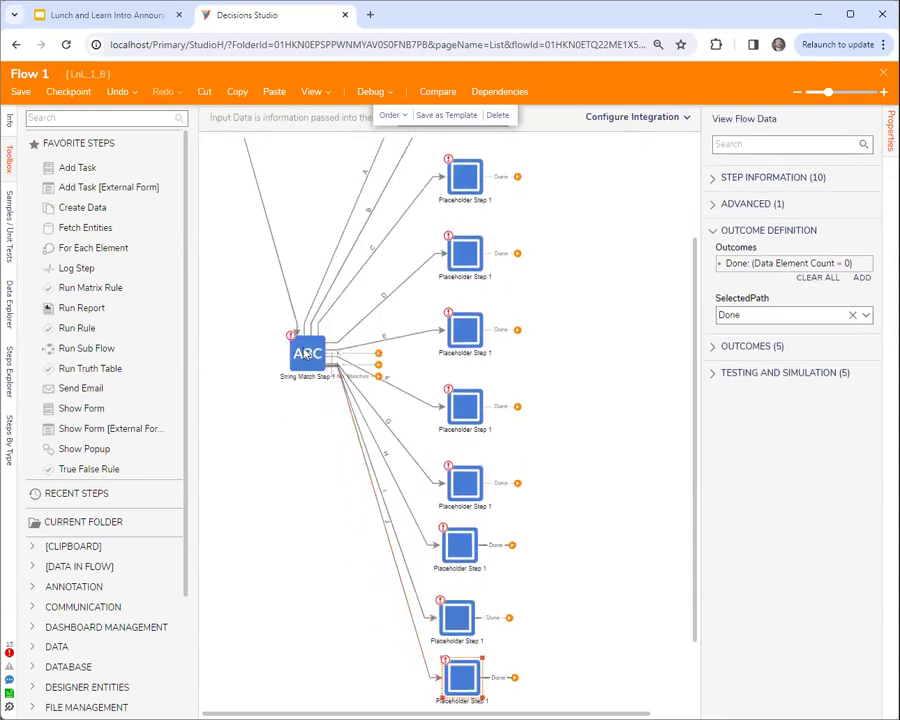
left_click(306, 357)
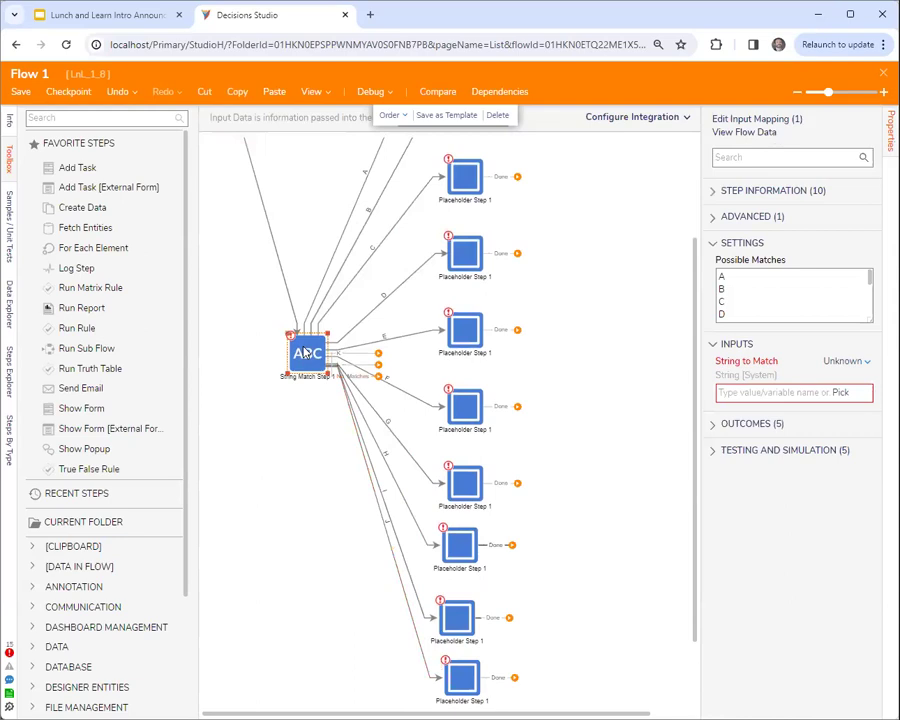
left_click(735, 217)
left_click(736, 218)
left_click(621, 273)
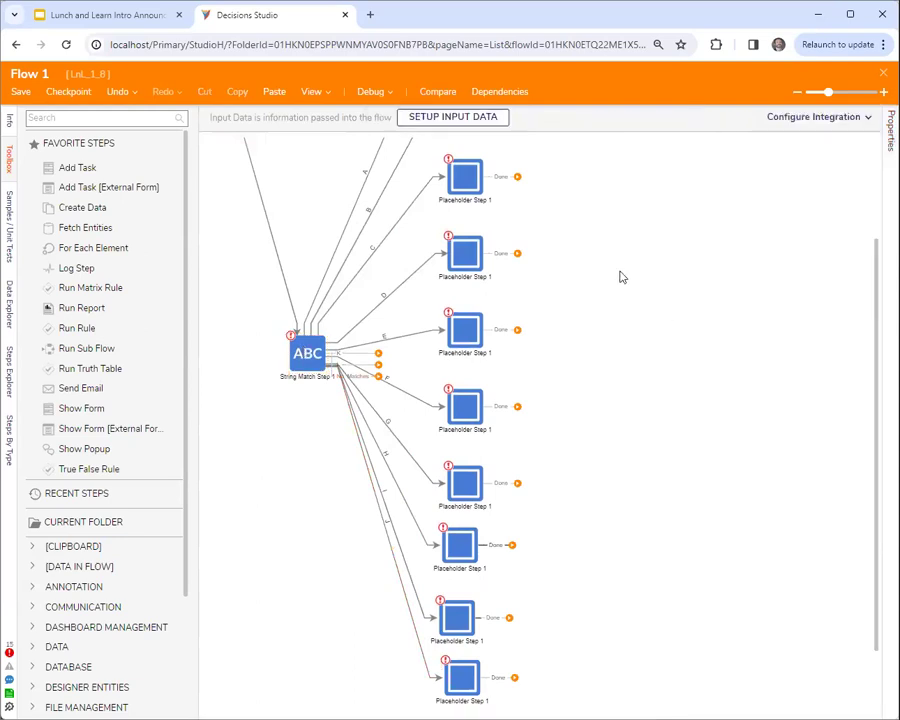
Step: Set the flow's Link Line Type to Default in its advanced shape defaults and check the link routing
scroll(620, 273, "up", 3)
scroll(628, 316, "down", 1)
scroll(630, 317, "up", 1)
left_click(890, 128)
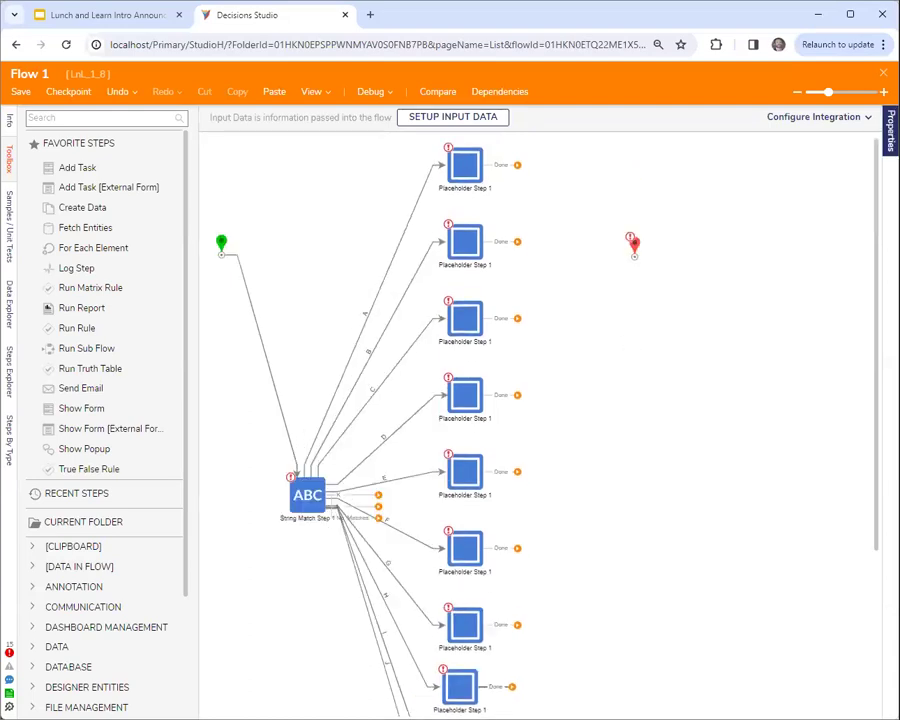
left_click(772, 240)
left_click(760, 287)
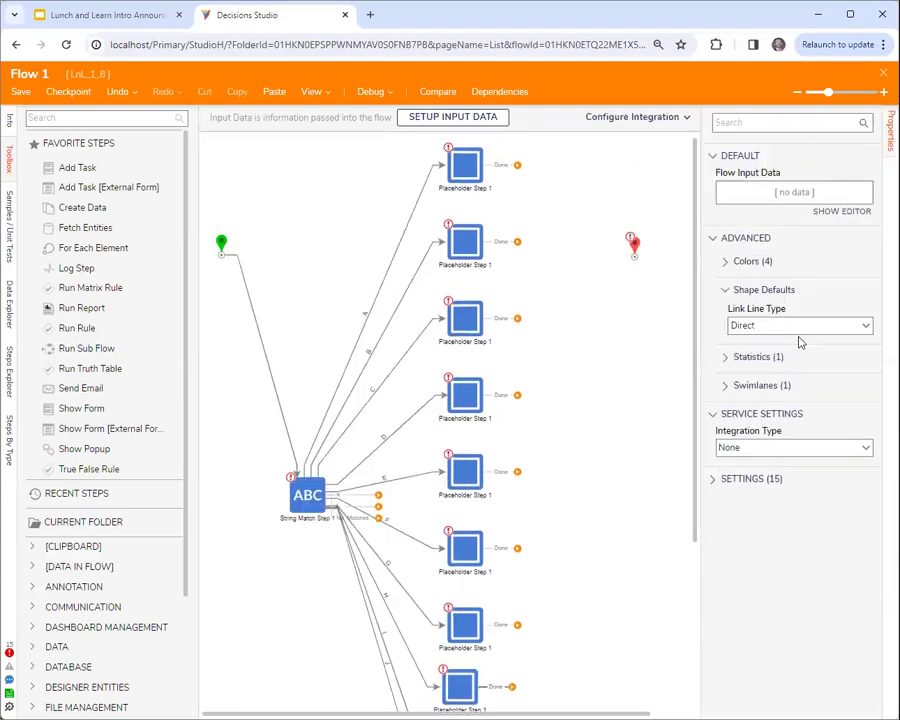
left_click(864, 323)
left_click(804, 344)
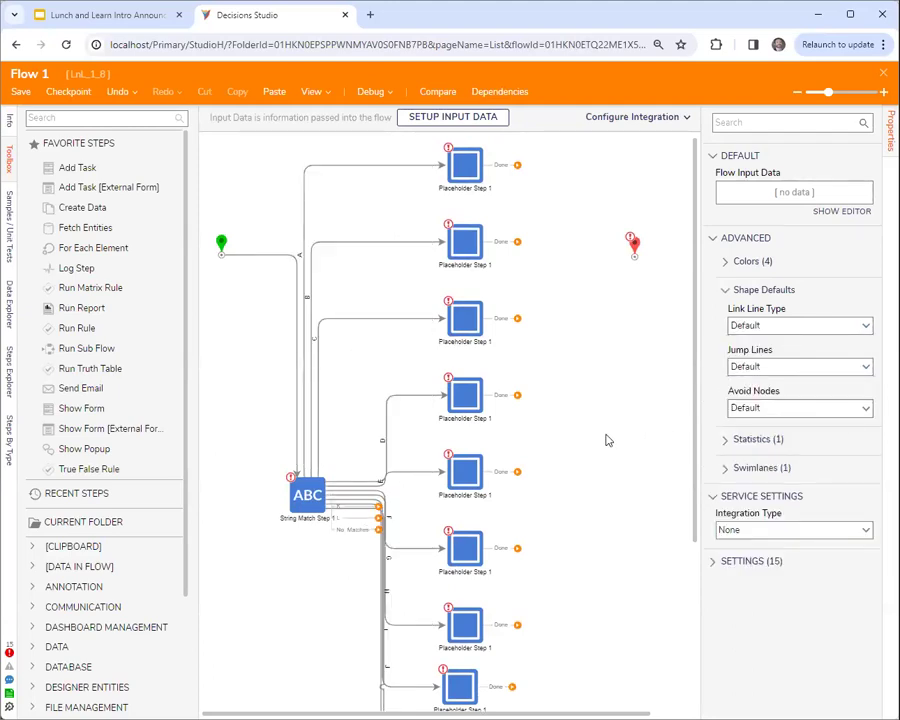
scroll(605, 440, "down", 1)
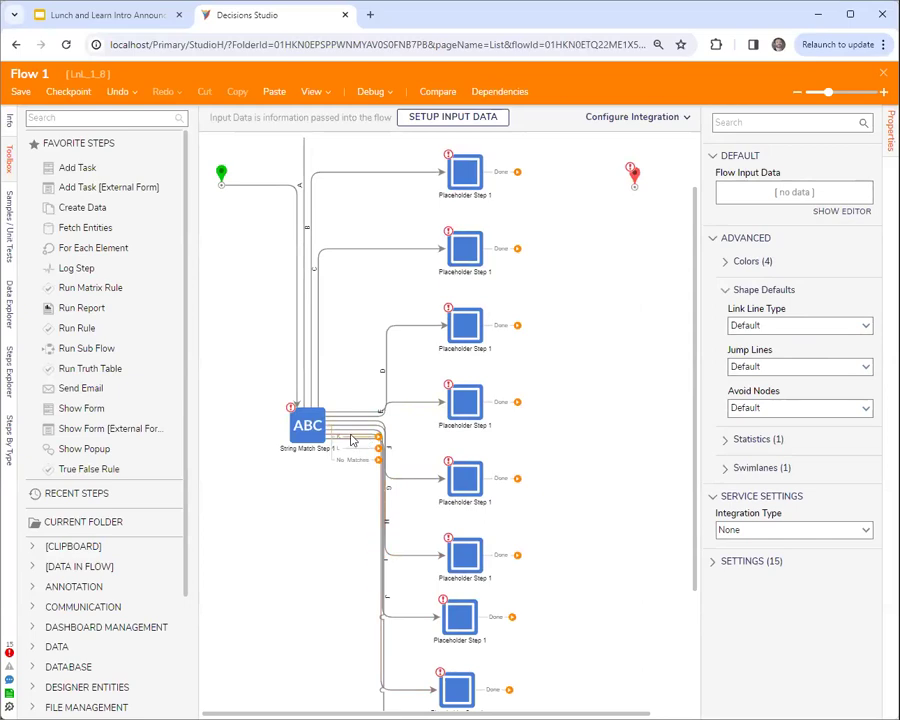
Step: Set the flow's Link Line Type back to Direct
left_click(864, 325)
left_click(804, 361)
scroll(537, 525, "down", 1)
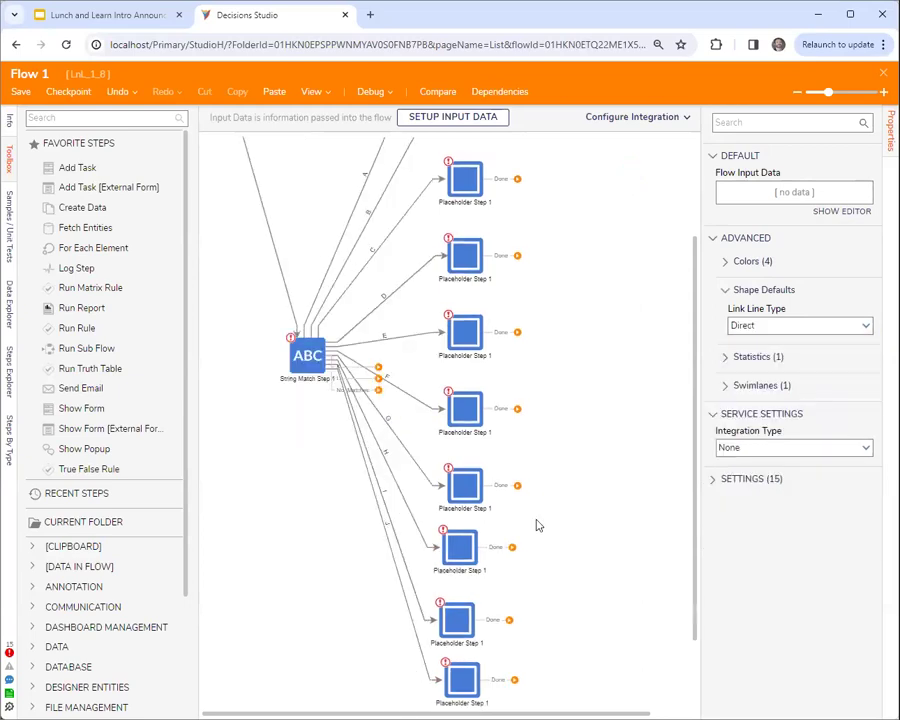
Step: Reroute the J and I links so that they leave from the underside of the String Match Step
mouse_move(386, 553)
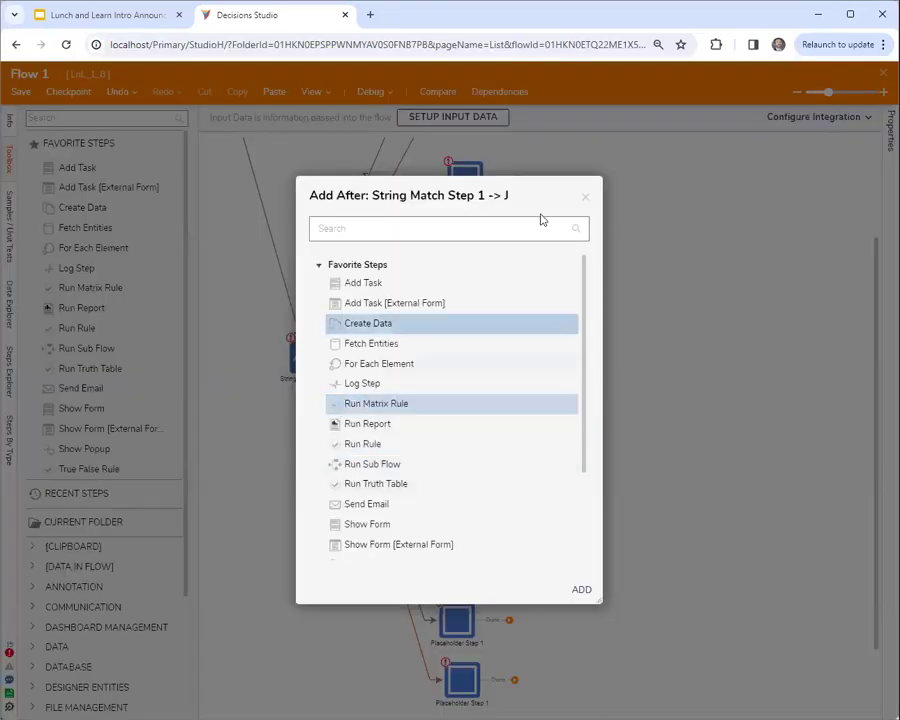
left_click(583, 198)
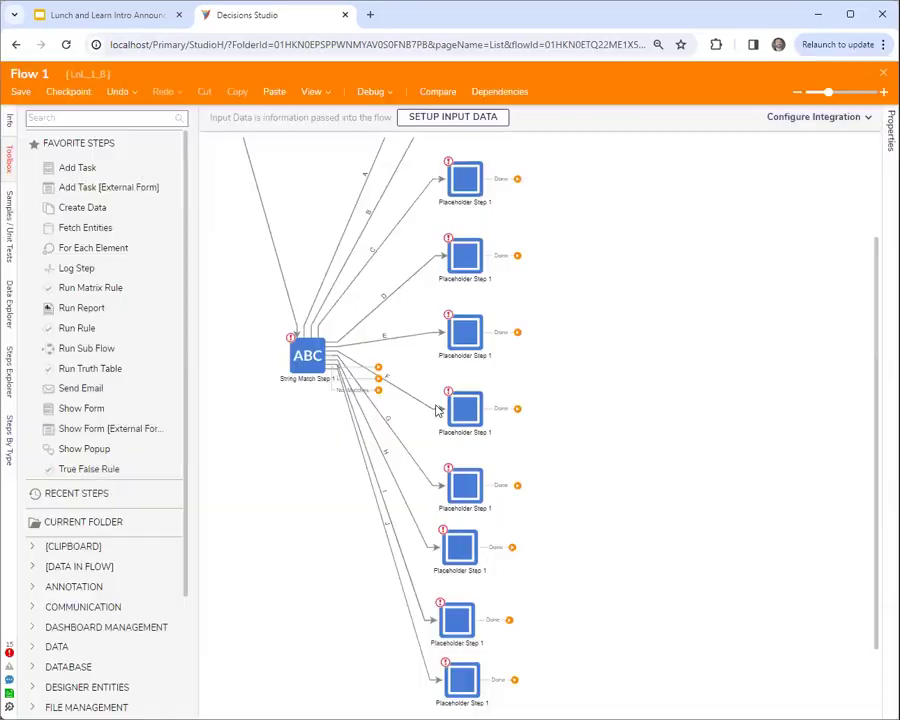
left_click(408, 618)
left_click_drag(333, 386, 308, 380)
left_click(408, 589)
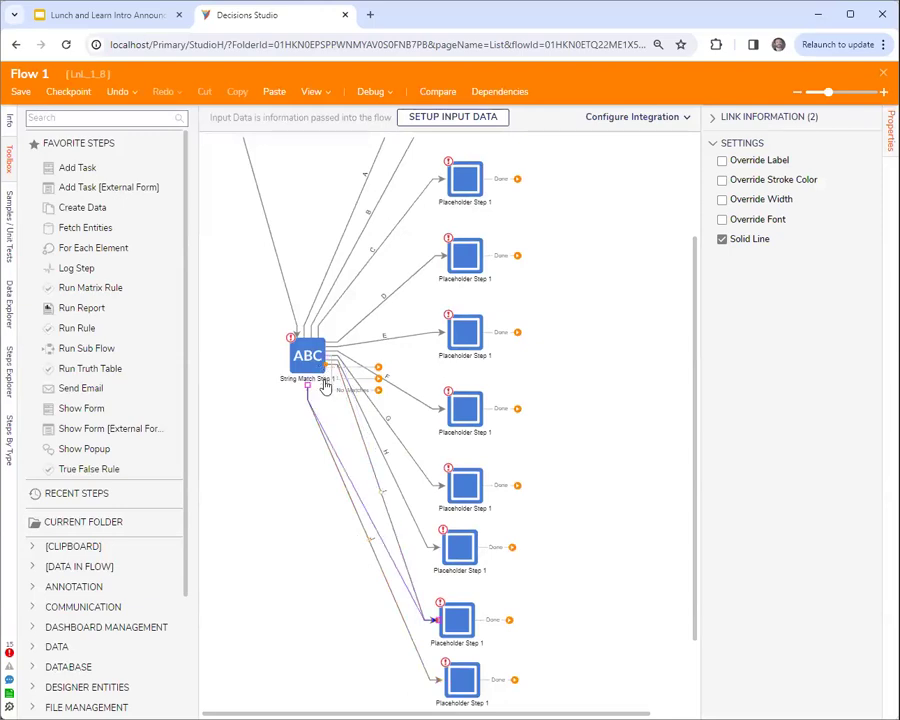
Step: Nudge the Placeholder Steps of outcomes I and H closer into line with the column
left_click(482, 600)
left_click_drag(457, 628, 461, 619)
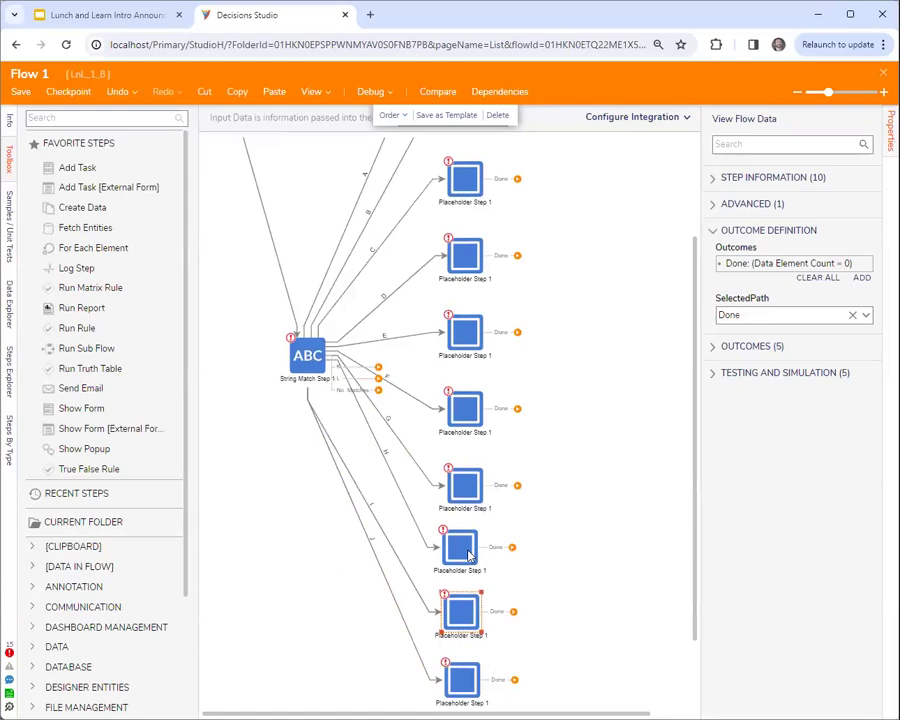
left_click_drag(468, 556, 463, 551)
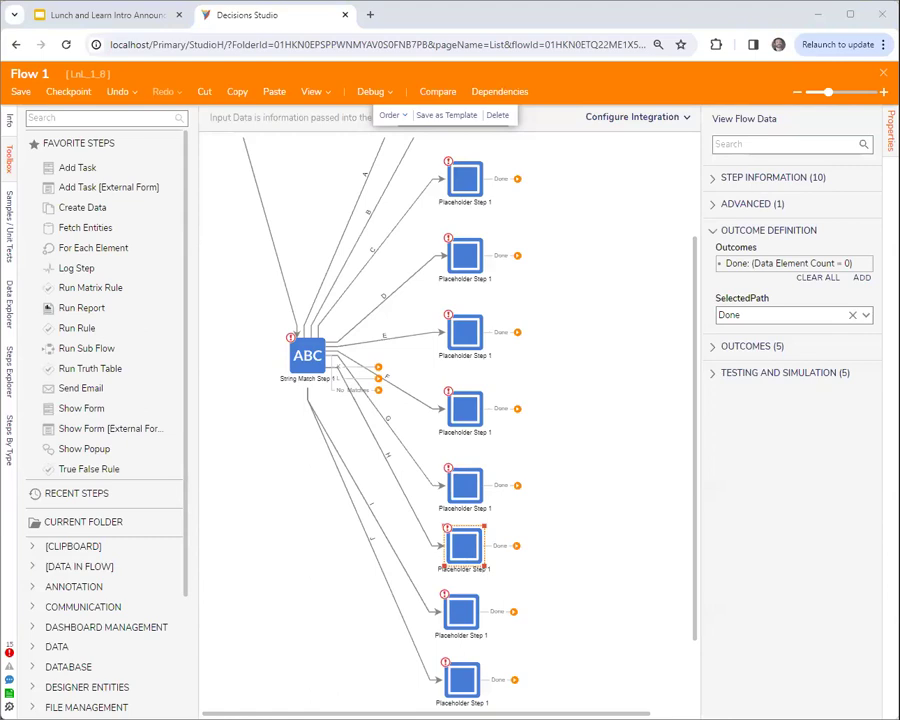
Step: Select the H link and toggle Override Label and Override Stroke Color on and off again
left_click(420, 517)
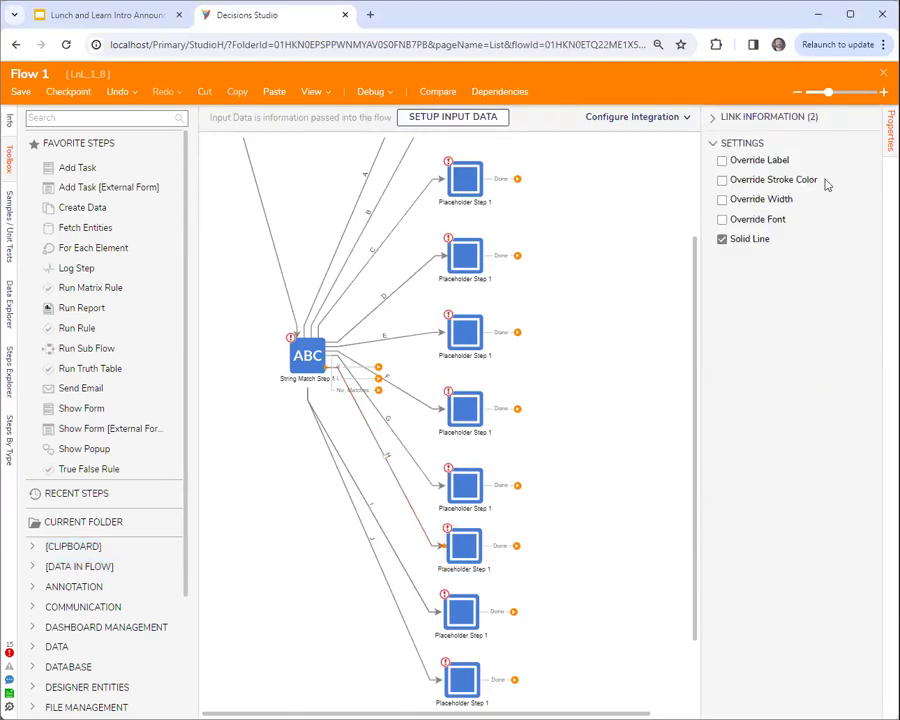
left_click(759, 160)
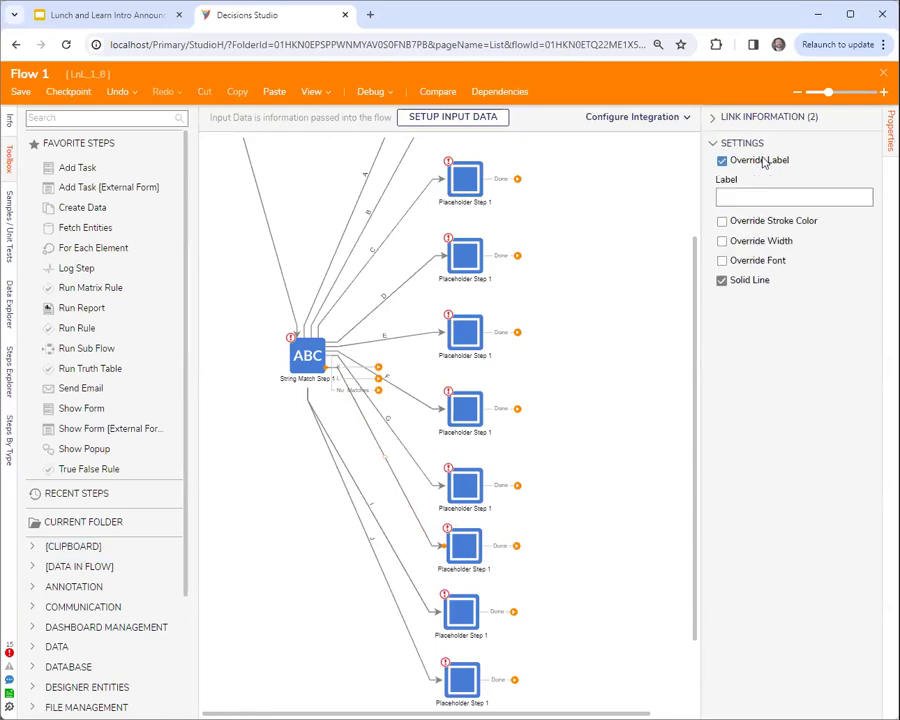
left_click(762, 195)
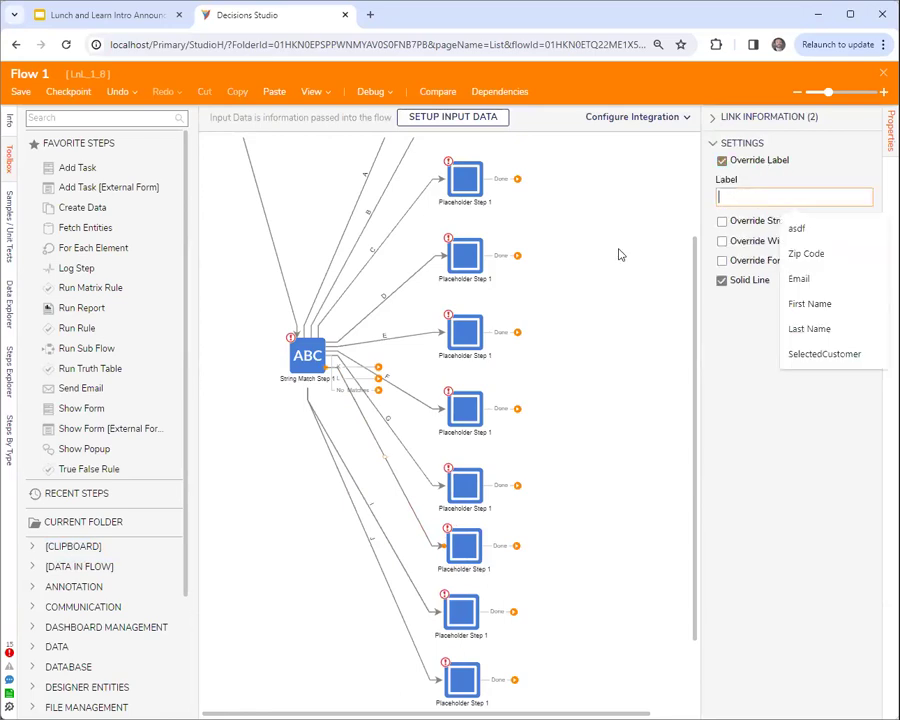
left_click(723, 161)
left_click(765, 181)
left_click(767, 183)
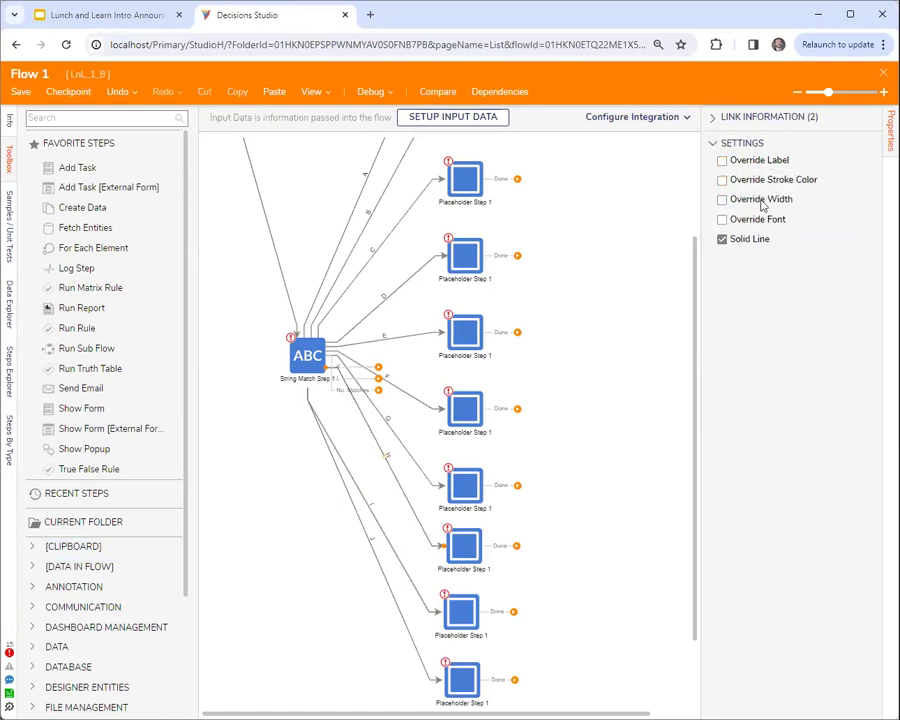
Step: Override the H link's width with a value of 4
left_click(760, 200)
left_click(804, 229)
key("BackSpace")
type("4")
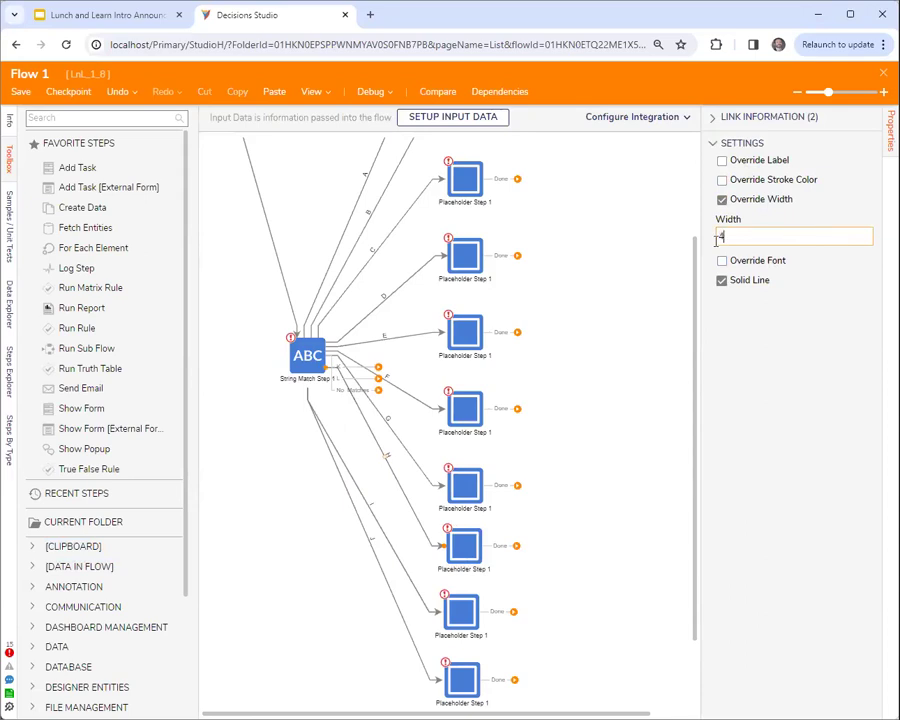
left_click(659, 241)
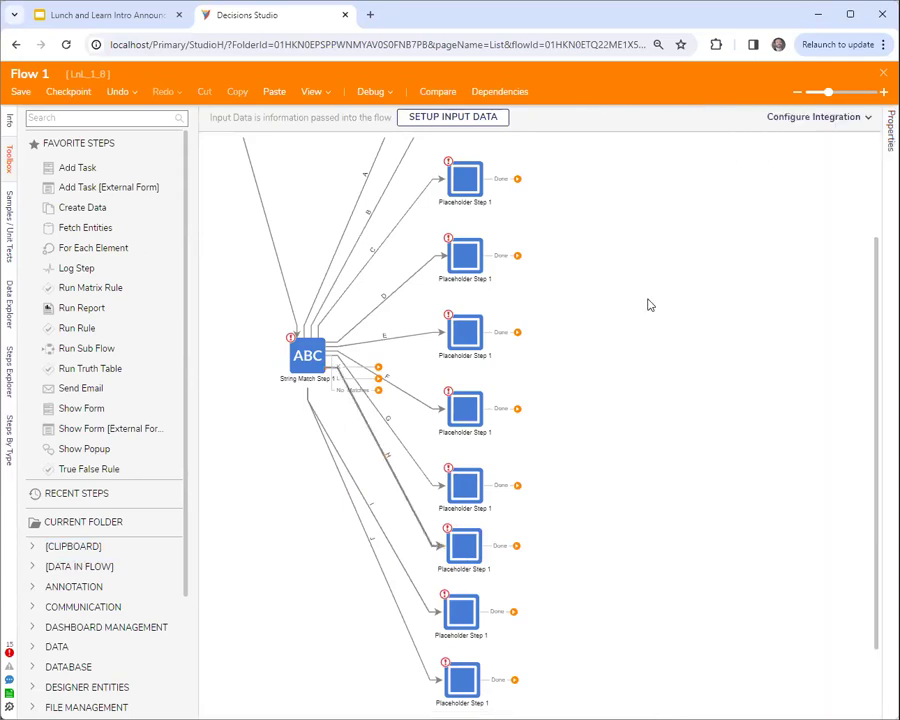
Step: Override the H link's label with an "H" preceded by spaces
left_click(400, 483)
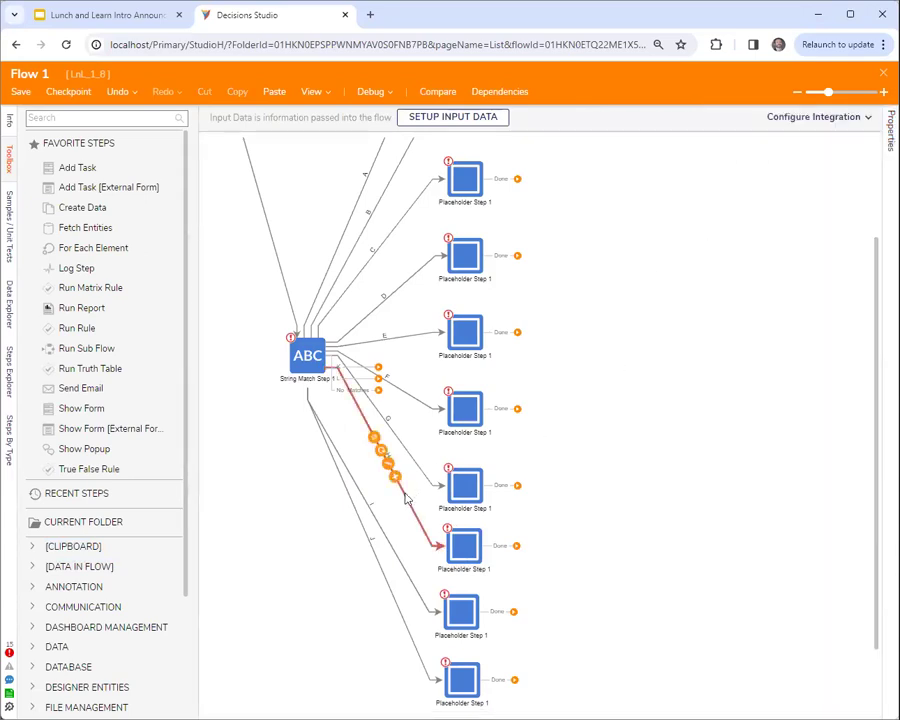
left_click(753, 166)
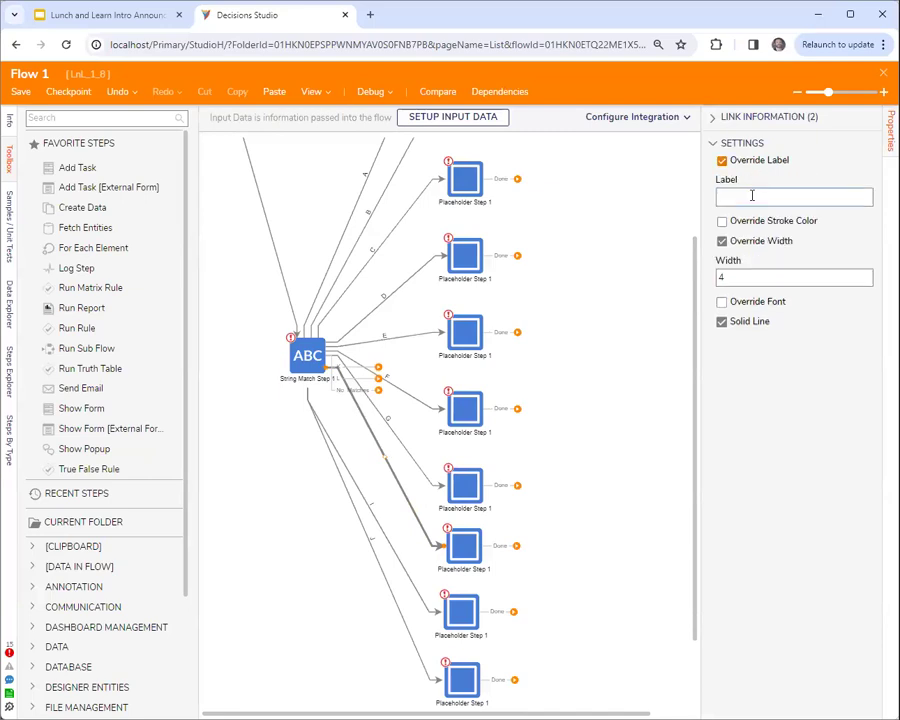
left_click(750, 195)
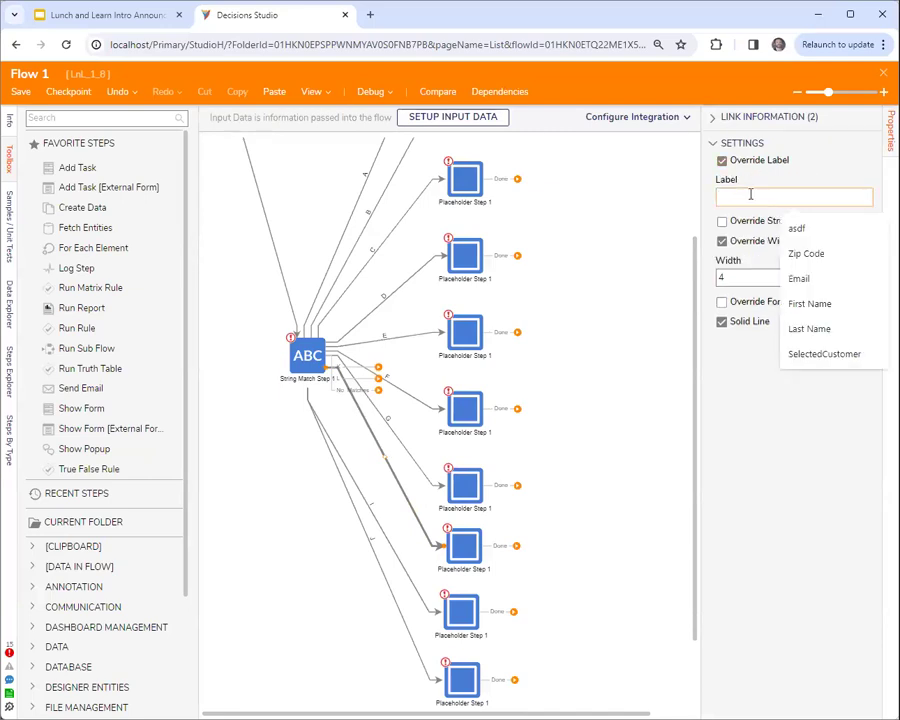
type("H")
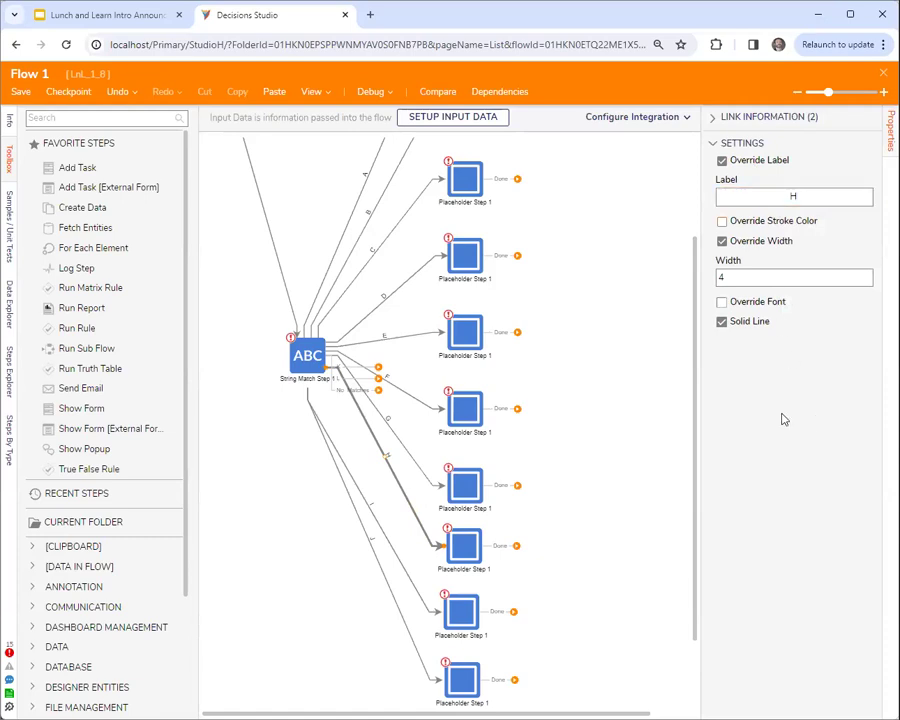
left_click(580, 409)
Step: Override the H link's width with a value of 12
left_click(398, 476)
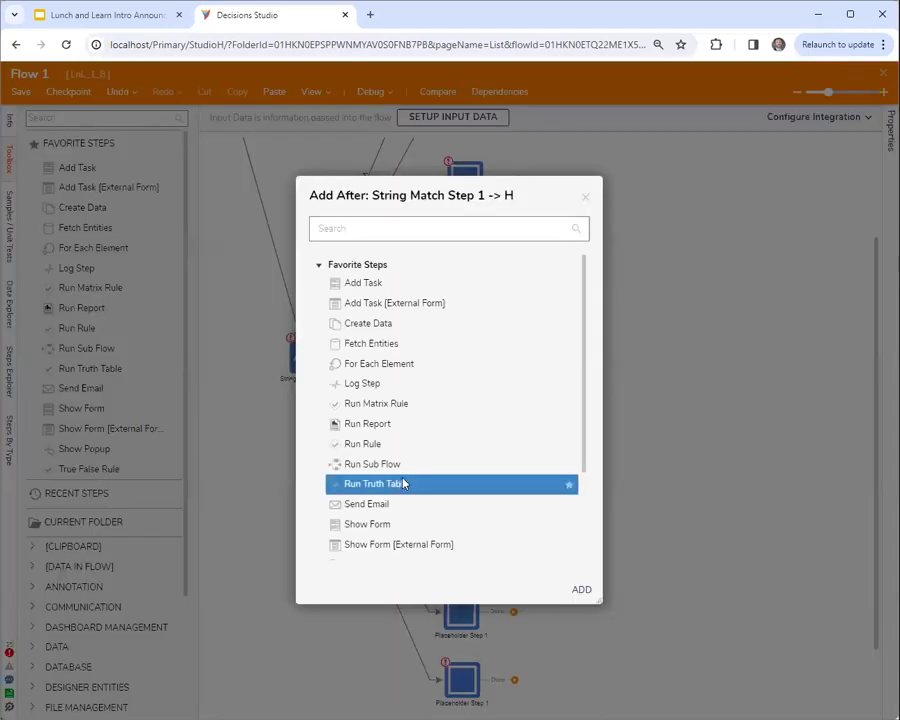
left_click(584, 200)
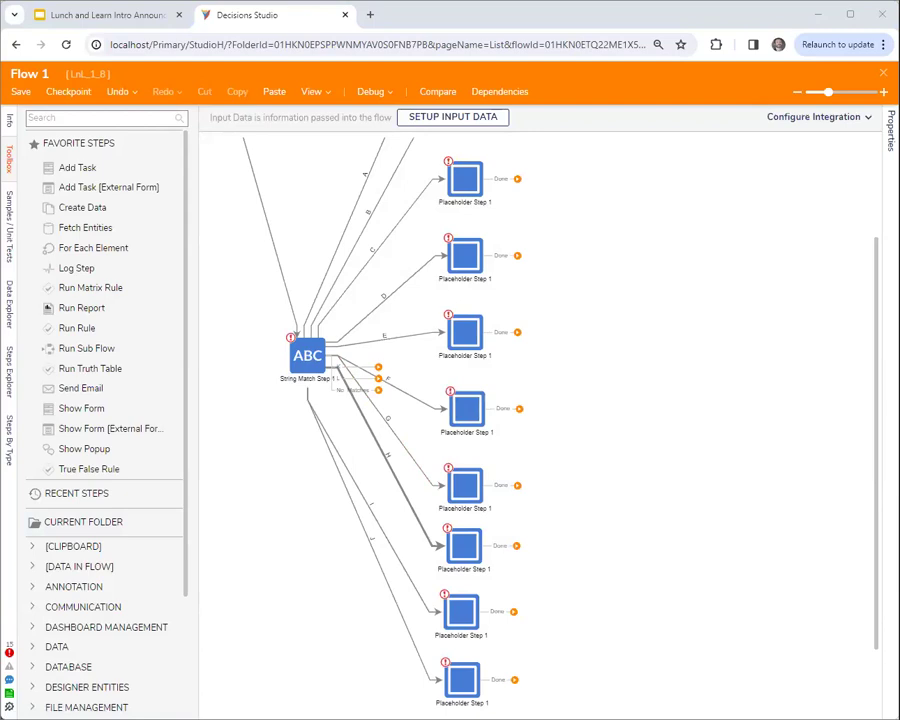
left_click(690, 450)
left_click(414, 500)
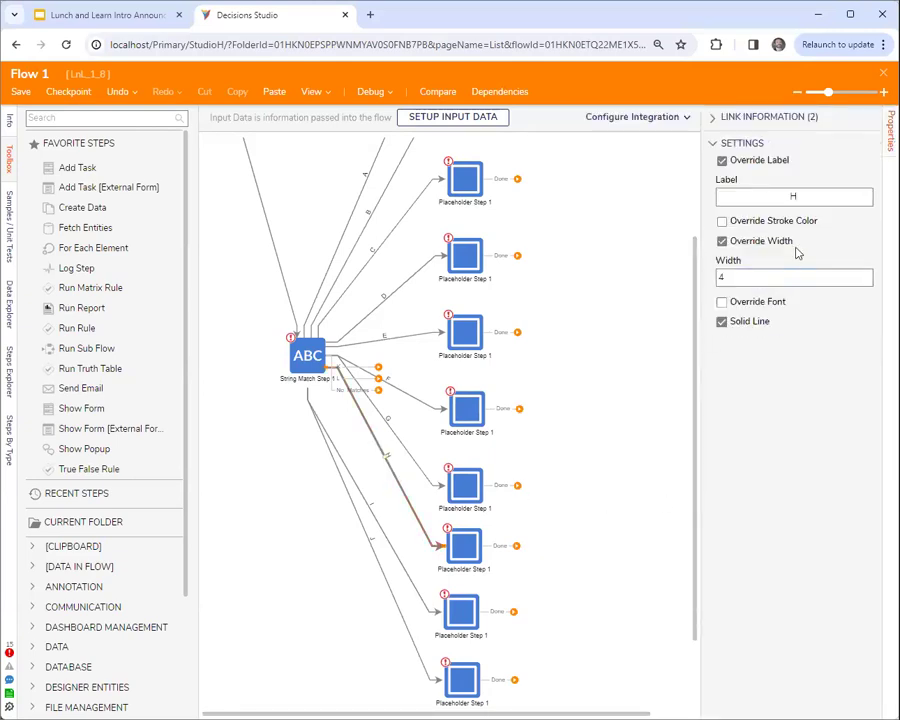
left_click(771, 277)
type("12")
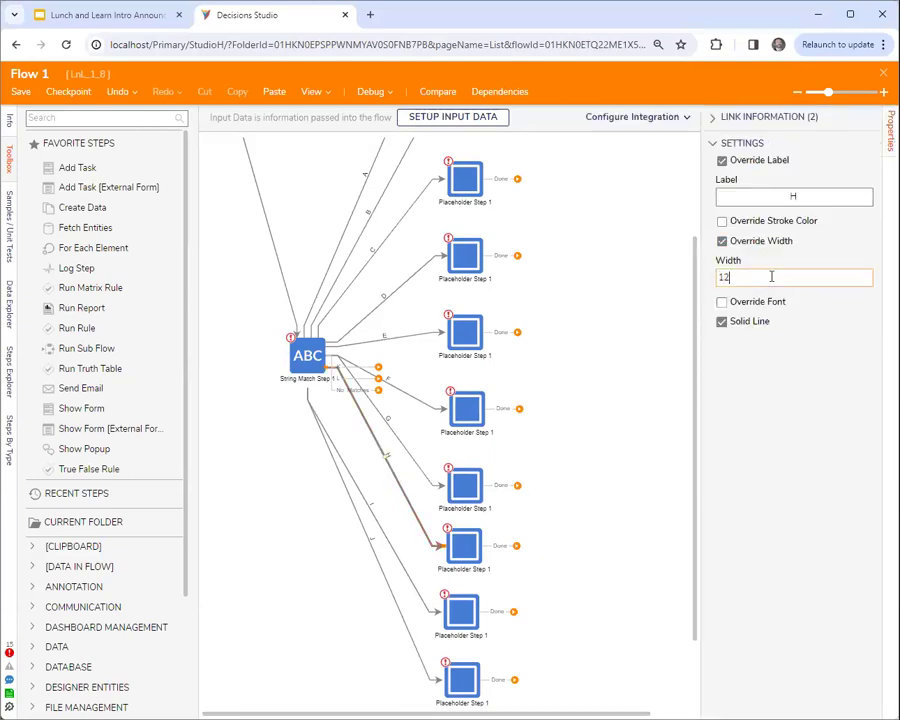
left_click(572, 423)
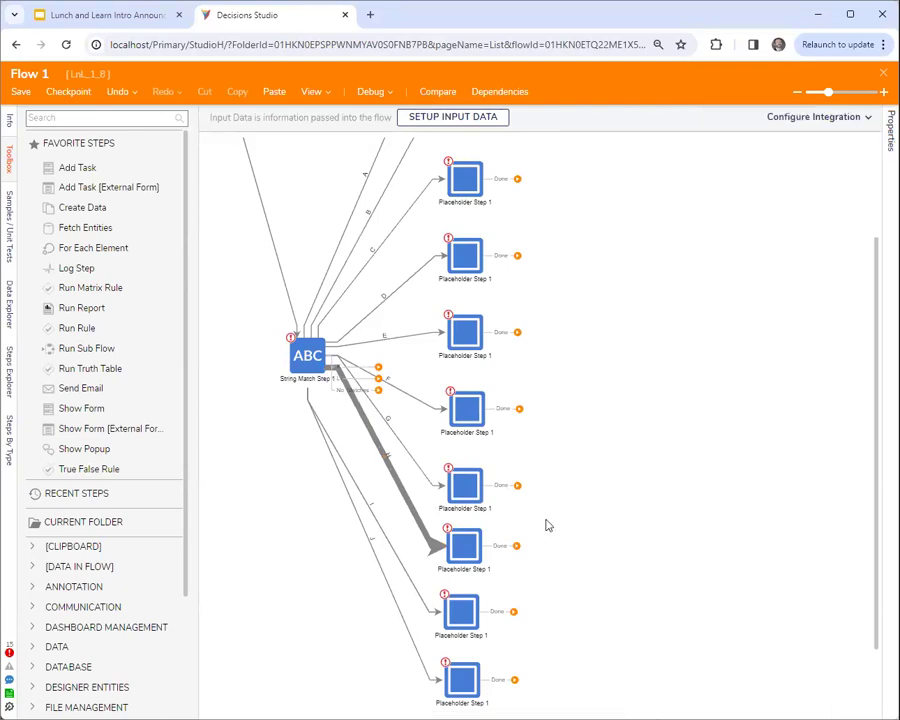
Step: Nudge outcome H's Placeholder Step slightly toward the String Match Step and close the designer, saving the flow
left_click(472, 548)
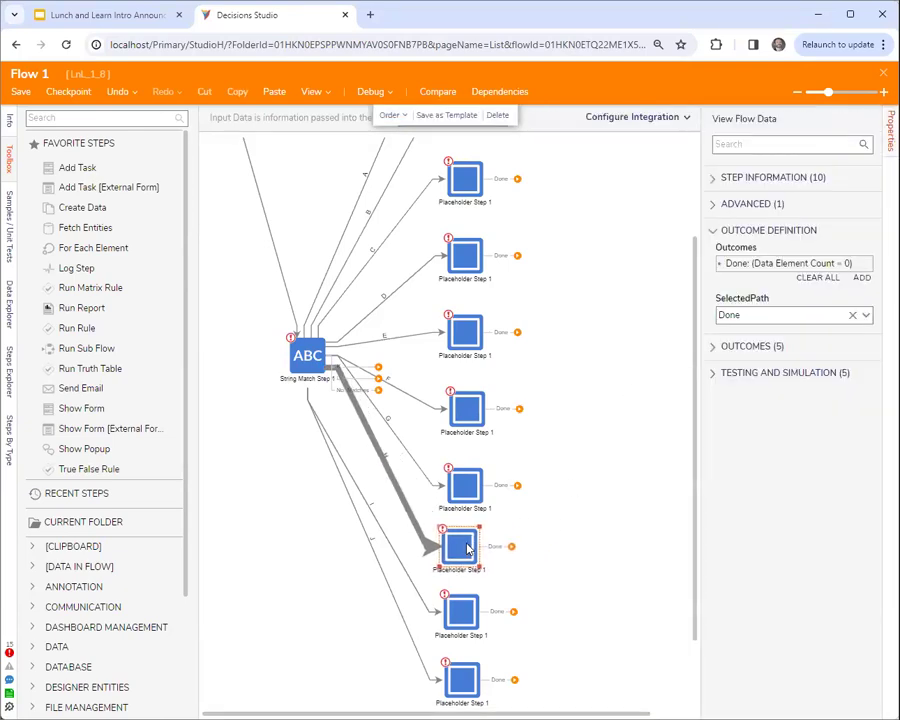
left_click(587, 504)
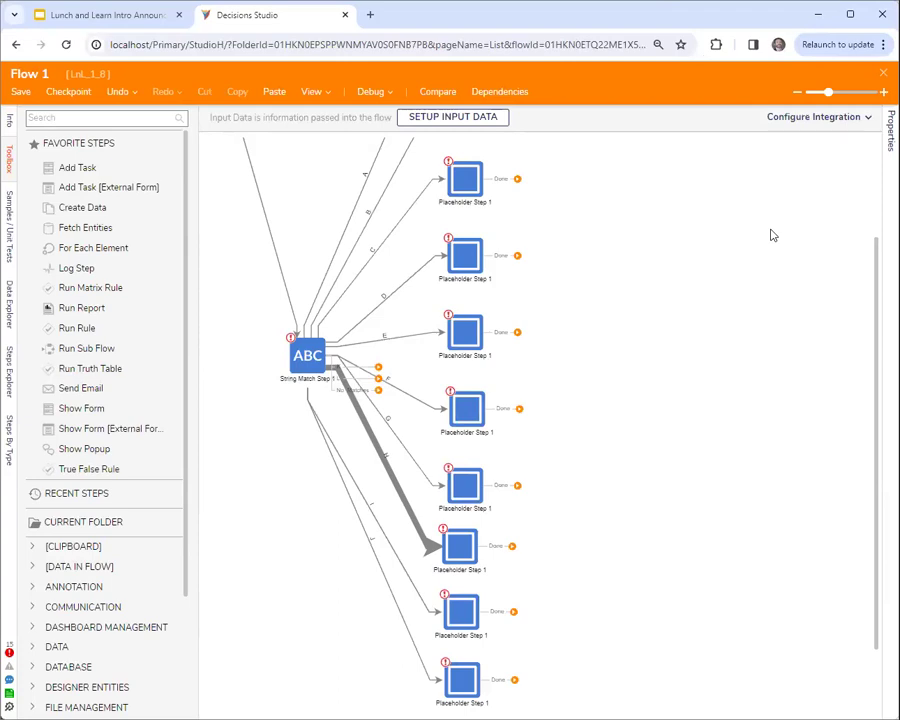
scroll(755, 375, "up", 3)
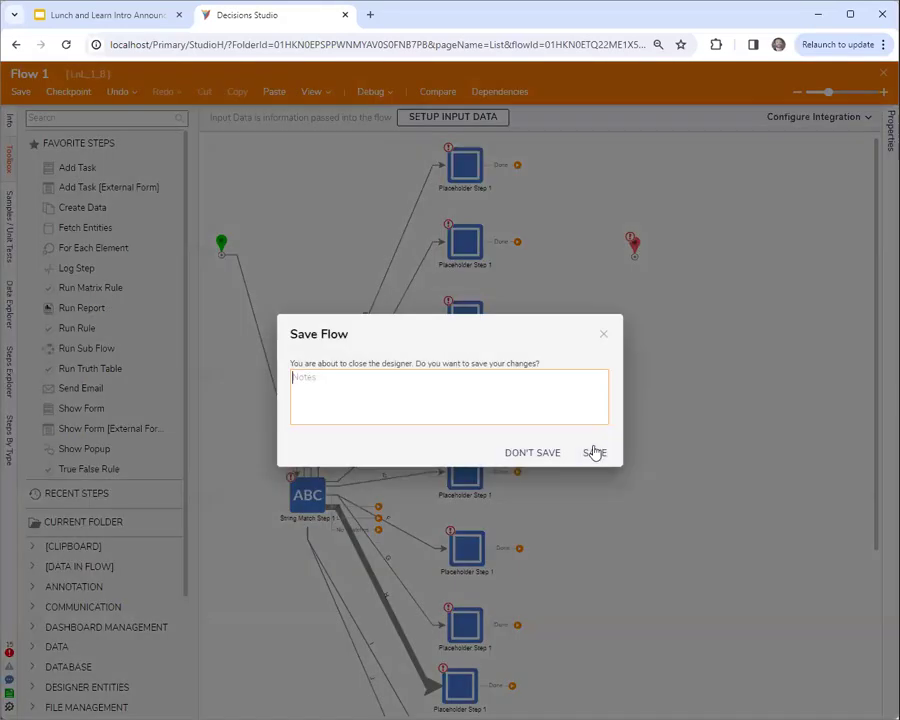
left_click(594, 450)
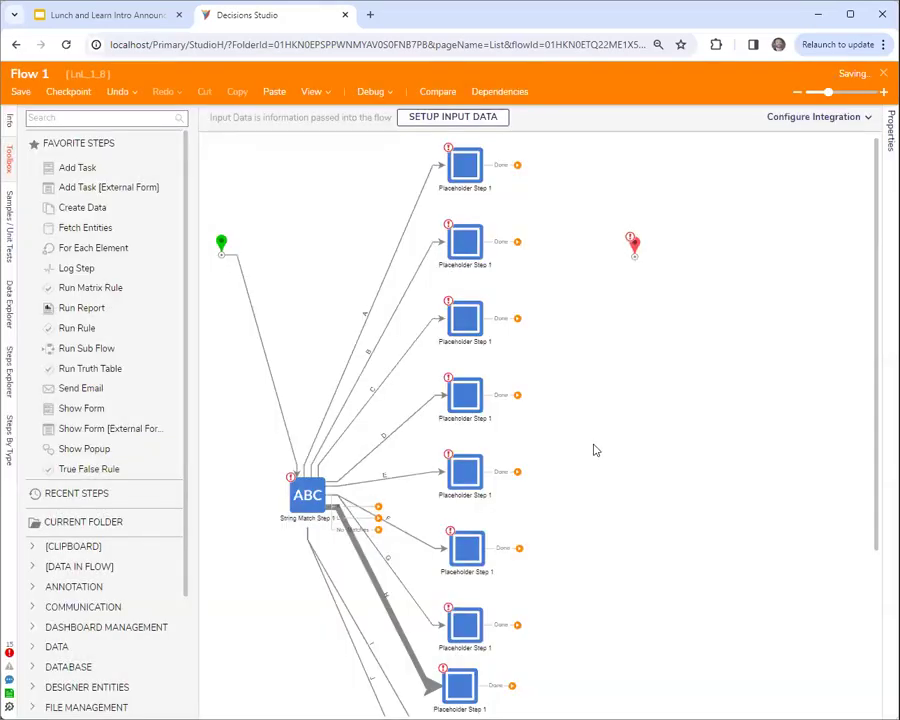
Step: Examine the Set Forms Title Style settings of Flow 1 and close them without changes
right_click(257, 252)
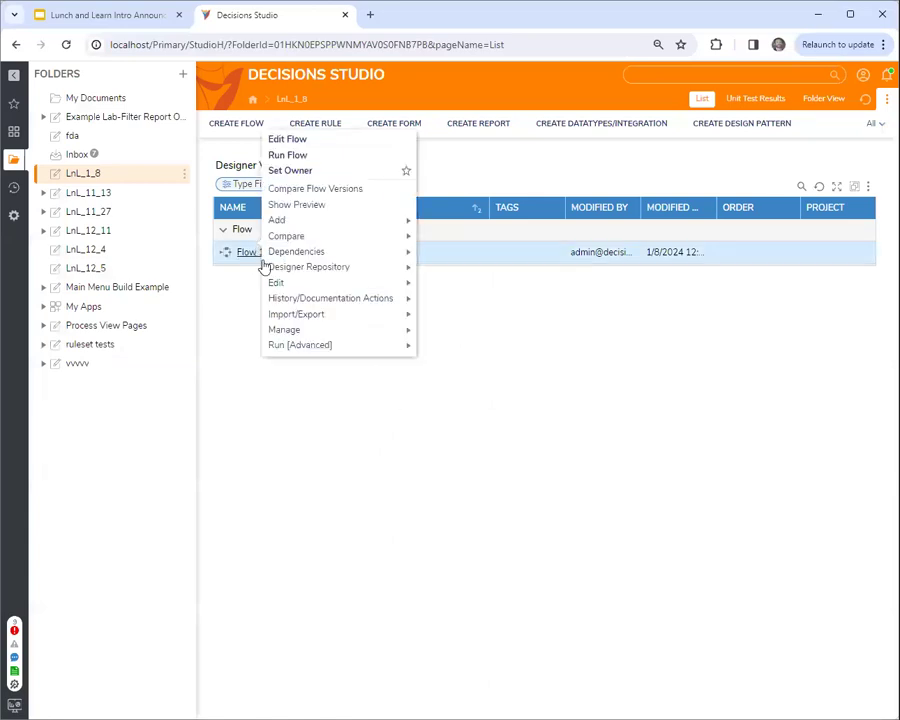
mouse_move(323, 332)
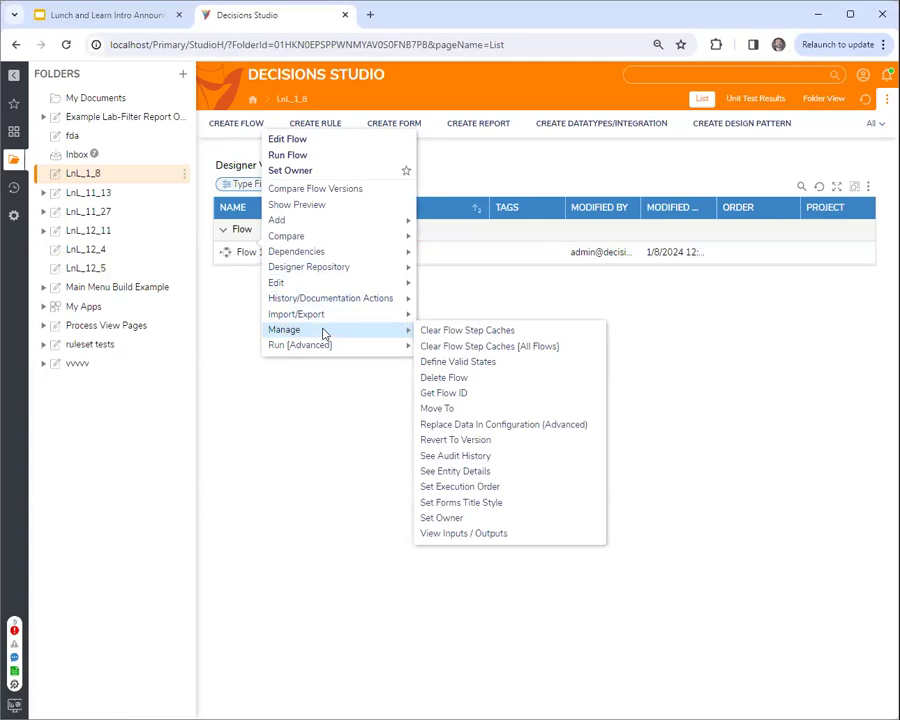
left_click(500, 504)
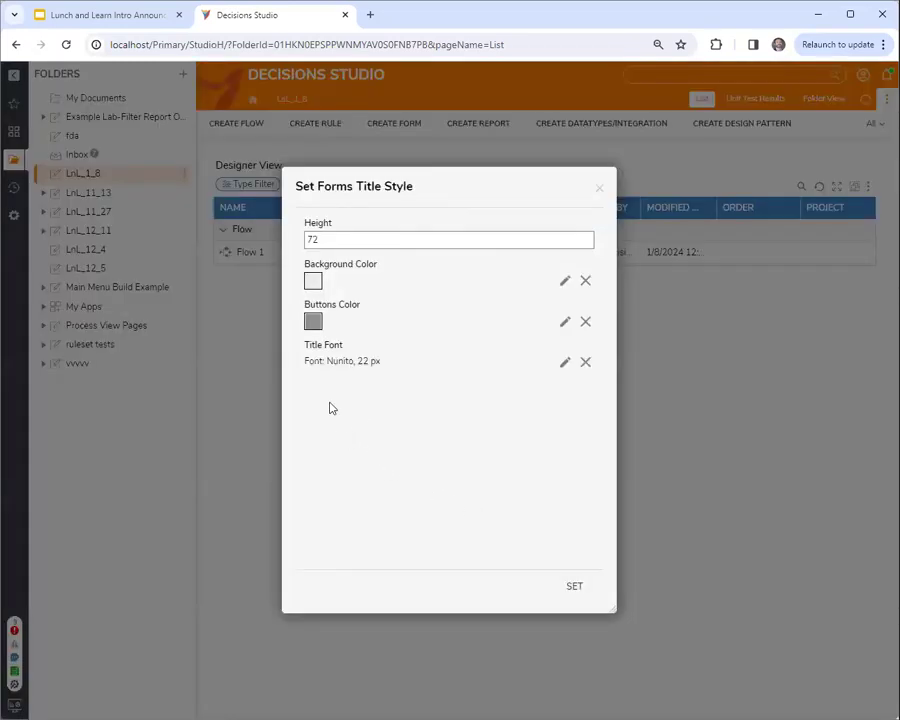
left_click_drag(512, 177, 694, 242)
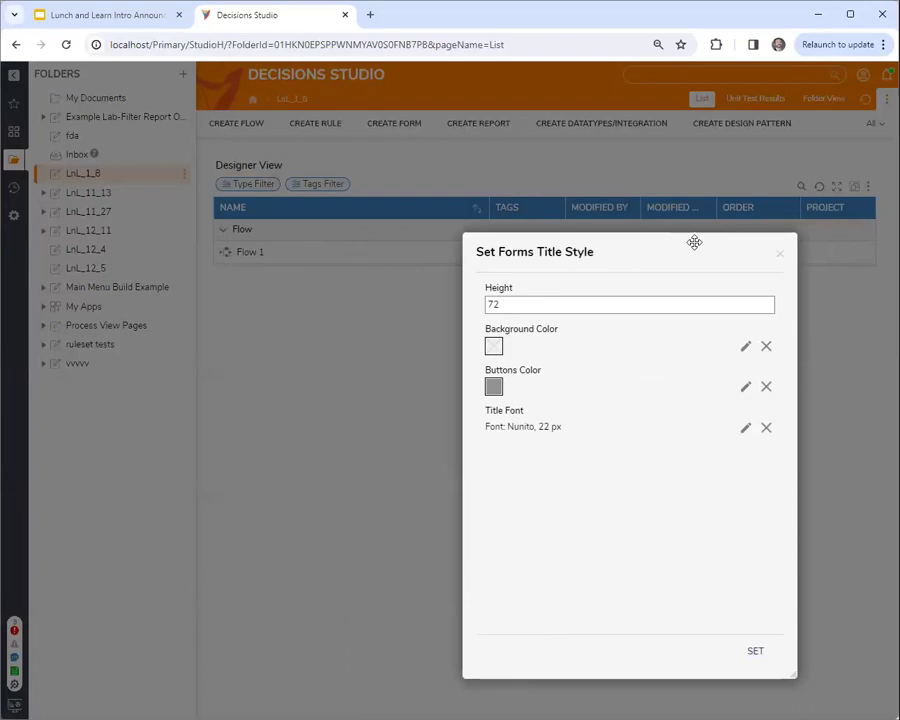
left_click(780, 253)
Step: Create a second flow in the LnL_1_8 folder
left_click(250, 137)
left_click(390, 229)
left_click(512, 304)
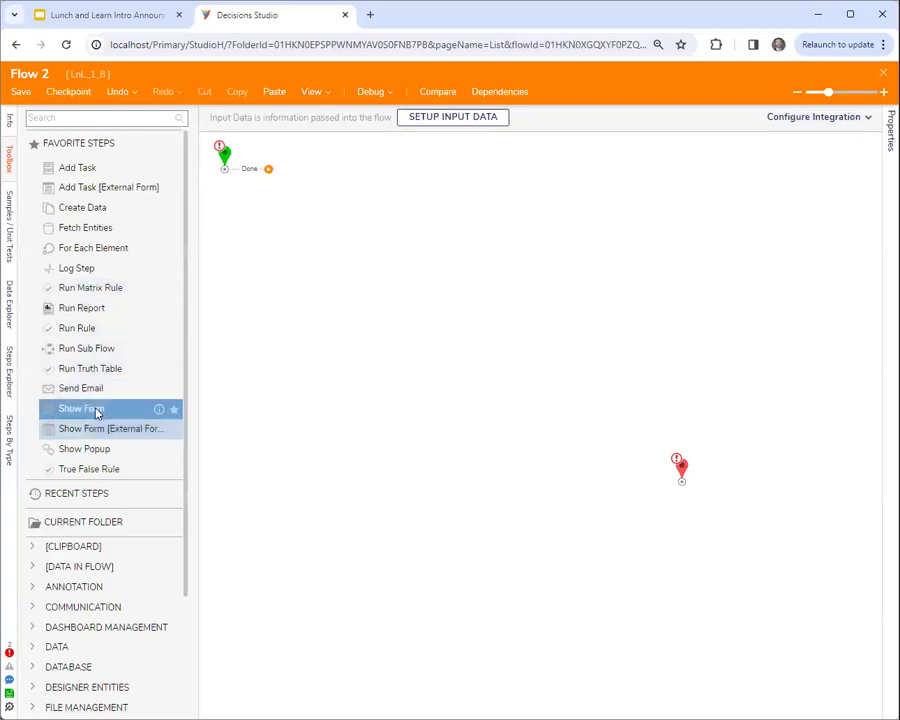
Step: Add a Show Form step connected after the Start step and select it
left_click_drag(97, 412, 262, 182)
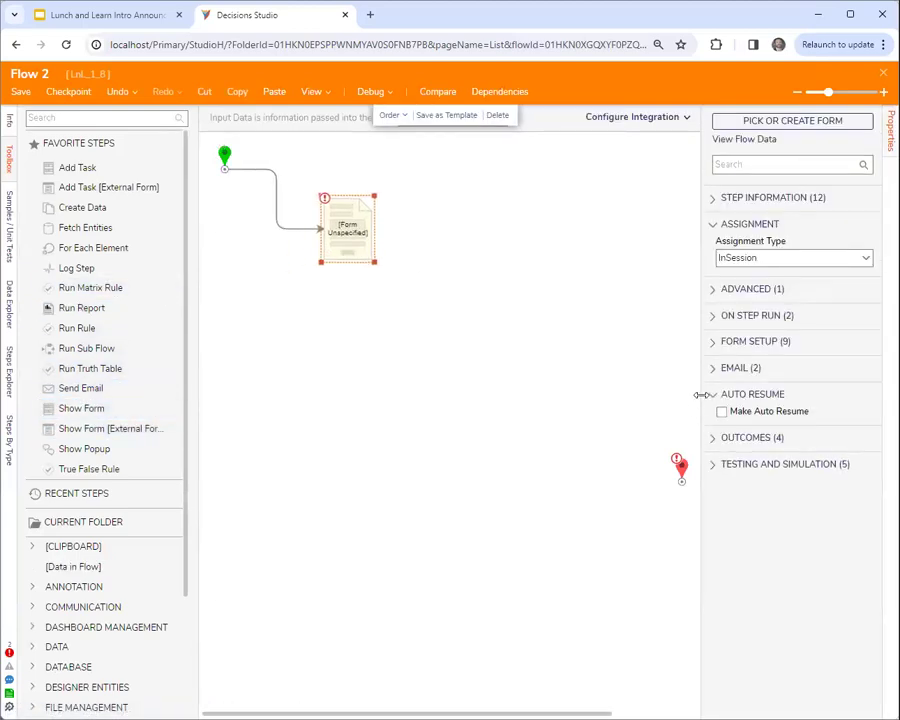
left_click_drag(701, 395, 698, 396)
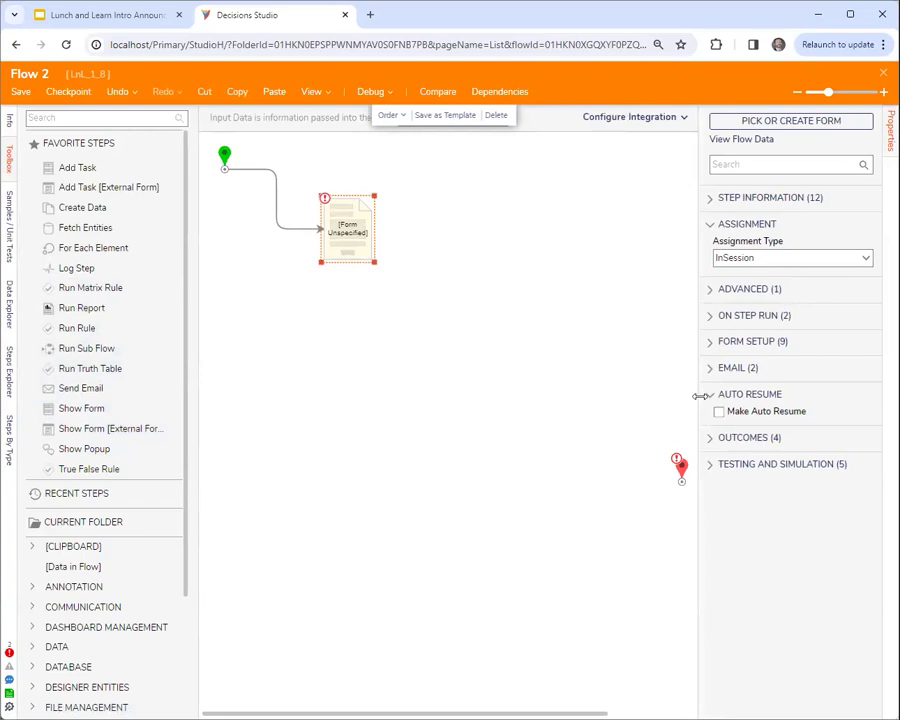
left_click(362, 280)
left_click(347, 229)
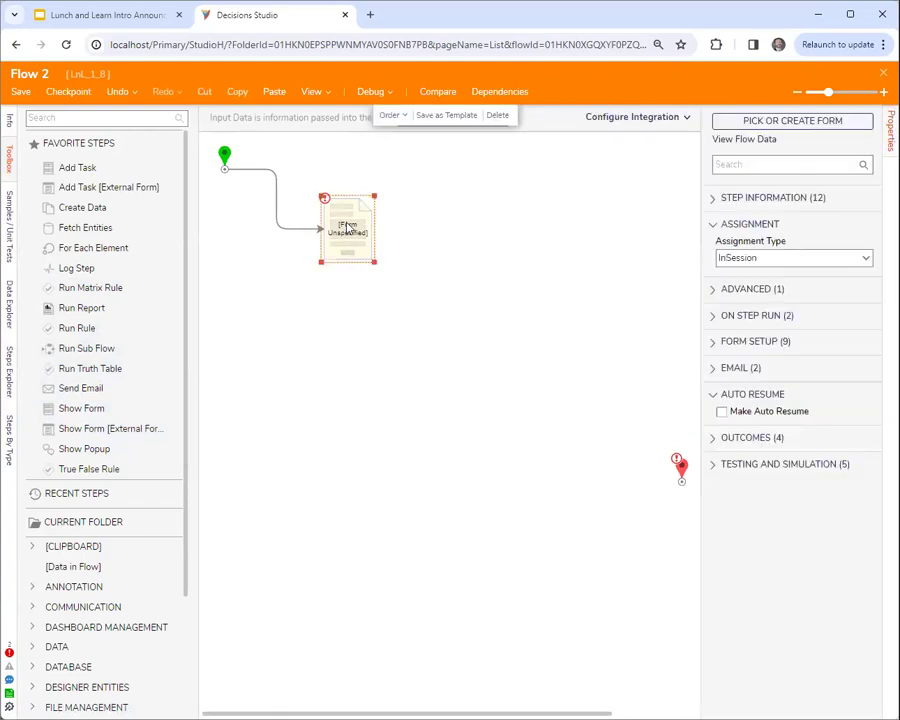
Step: Create a new form of the standard Form type for the Show Form step
left_click(785, 125)
left_click(342, 398)
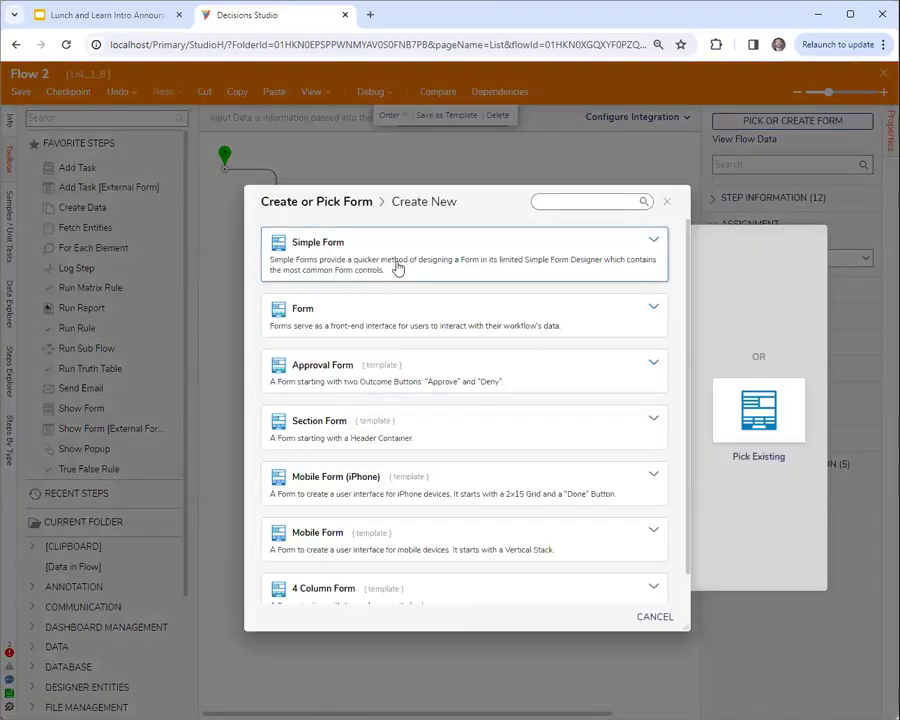
left_click(408, 332)
left_click(502, 356)
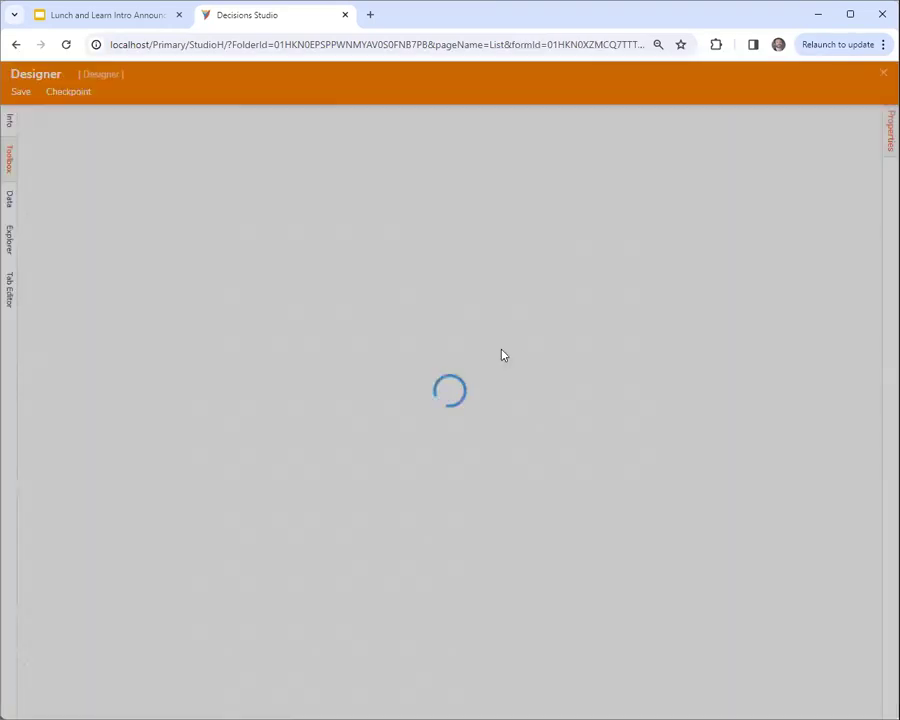
Step: Place a Button in the last cell of the form's footer row and close the form designer, saving the form
left_click_drag(68, 177, 592, 490)
left_click(478, 518)
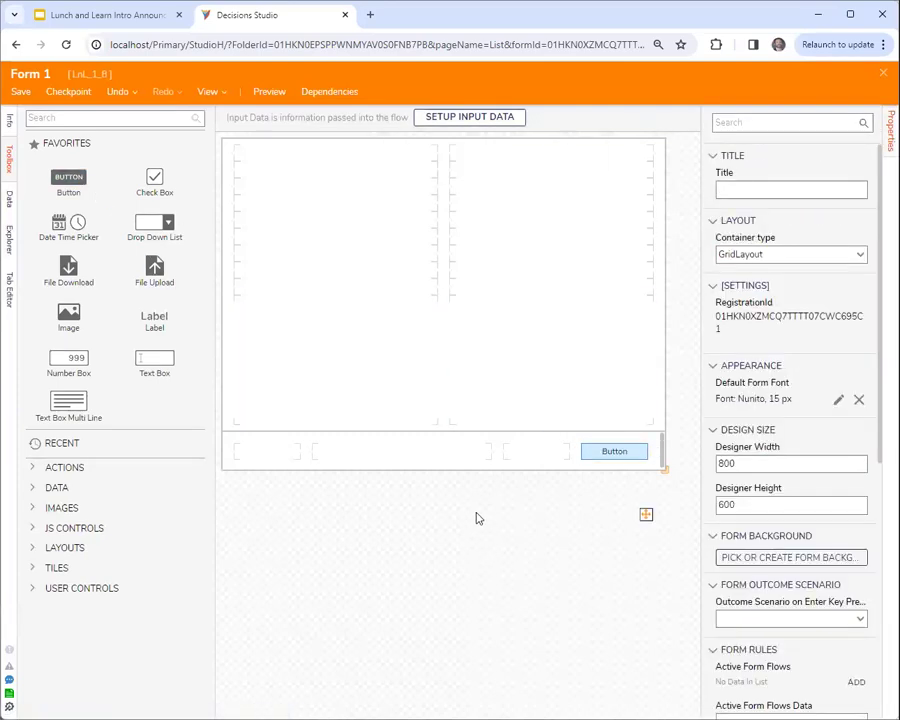
key("Escape")
left_click(596, 452)
Step: Connect the form step to the End step and run the flow in the debugger, closing the form and debugger
left_click_drag(414, 230, 582, 299)
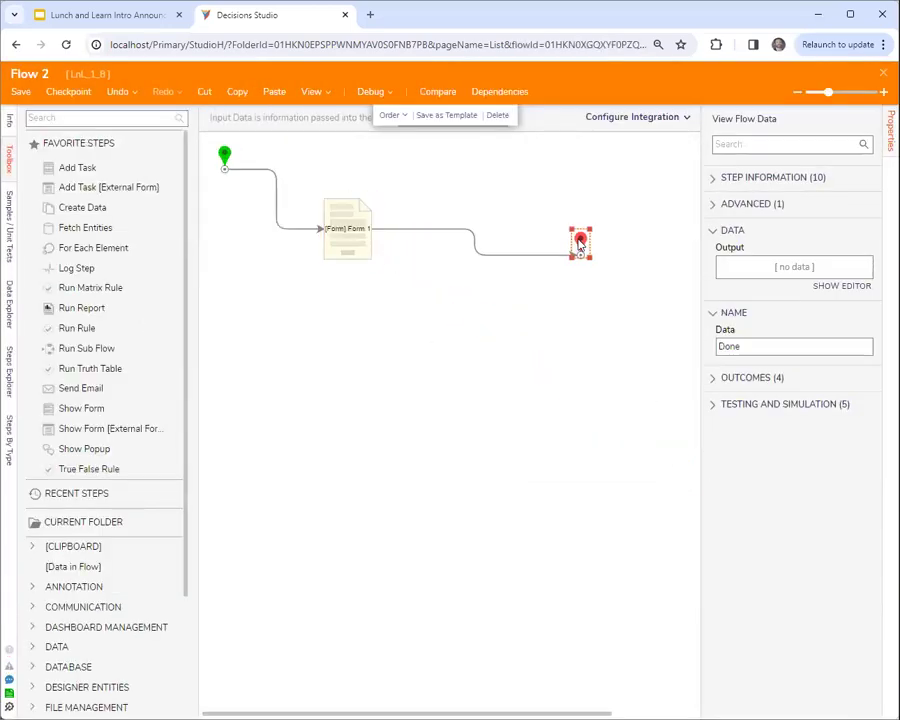
left_click(367, 91)
left_click(498, 316)
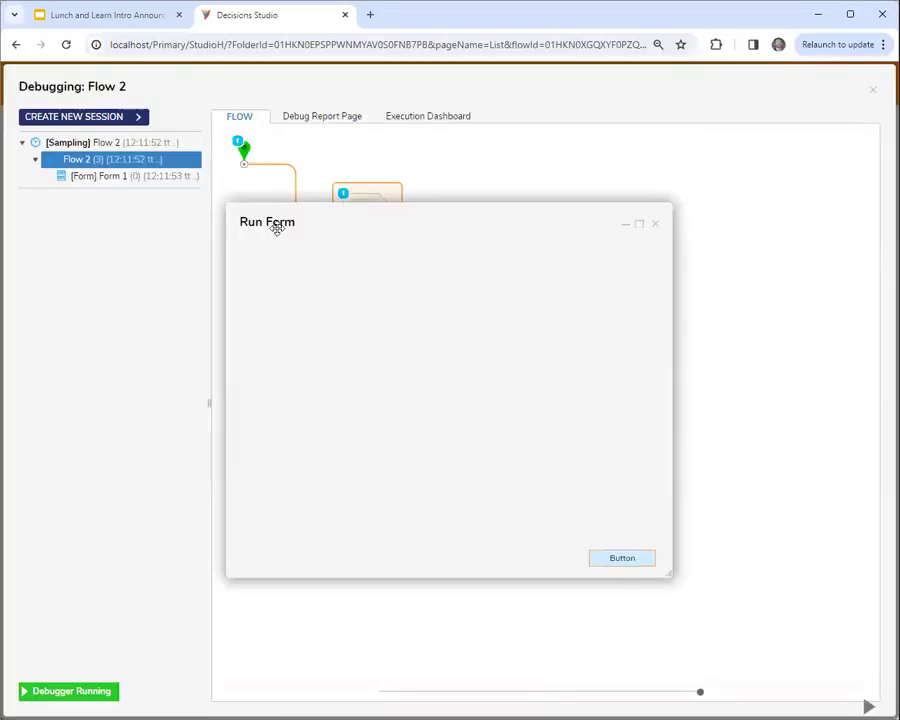
left_click(656, 226)
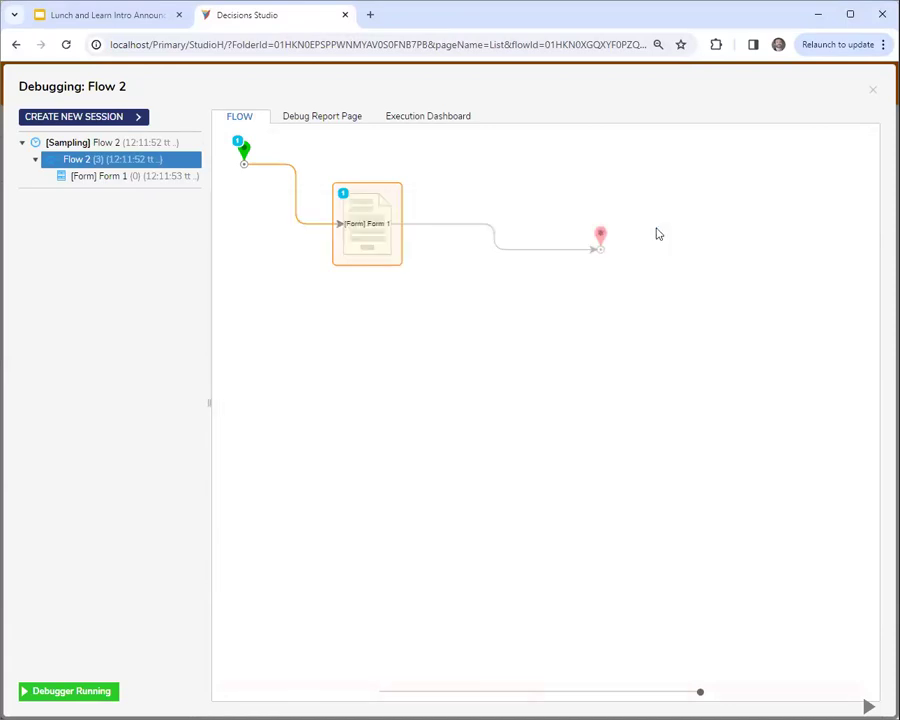
left_click(876, 92)
Step: Examine the form step's Advanced and Form Setup properties, including the Sub Dialog sizing and title bar options
left_click(352, 236)
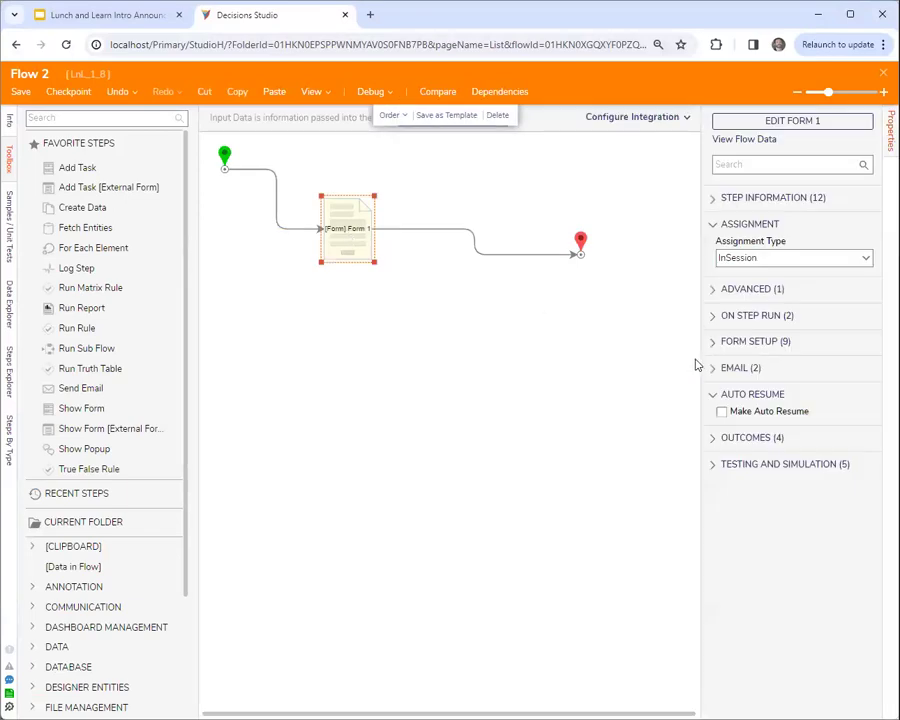
left_click_drag(696, 352, 660, 354)
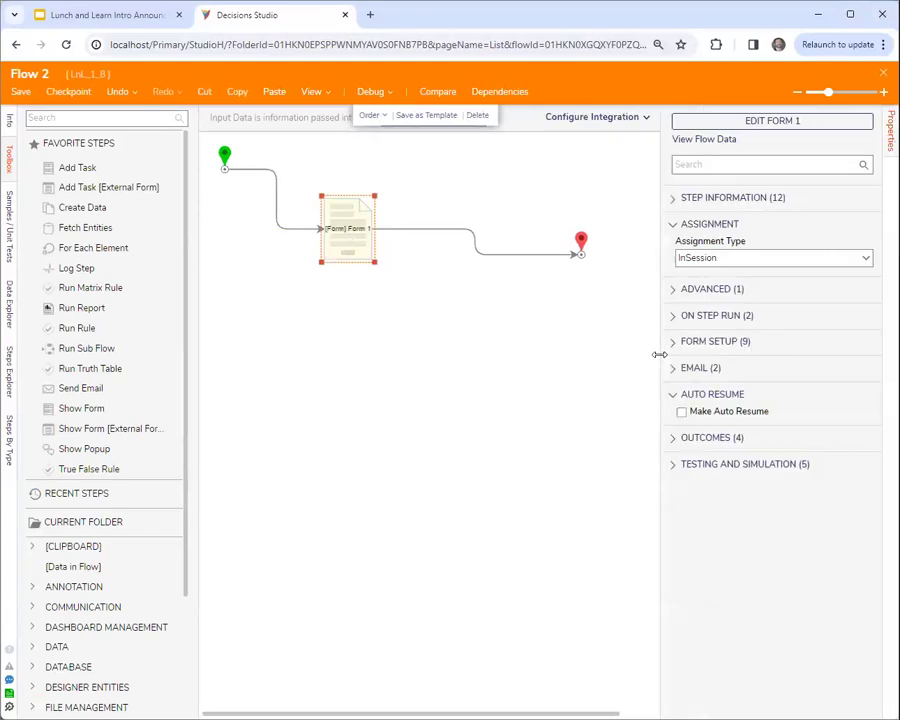
left_click(667, 294)
left_click(673, 405)
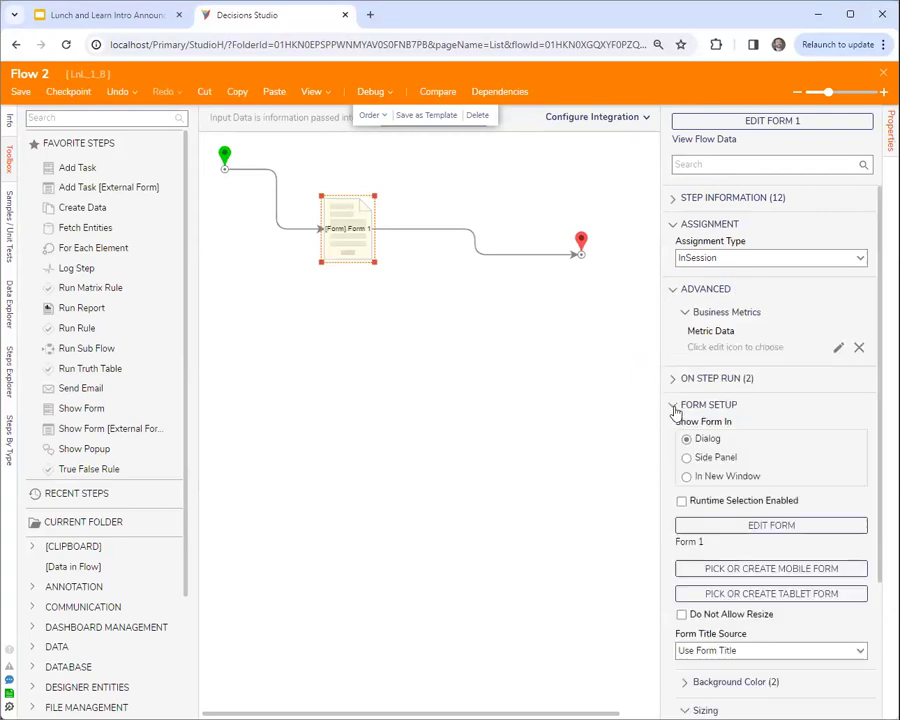
scroll(677, 395, "down", 2)
scroll(700, 450, "down", 2)
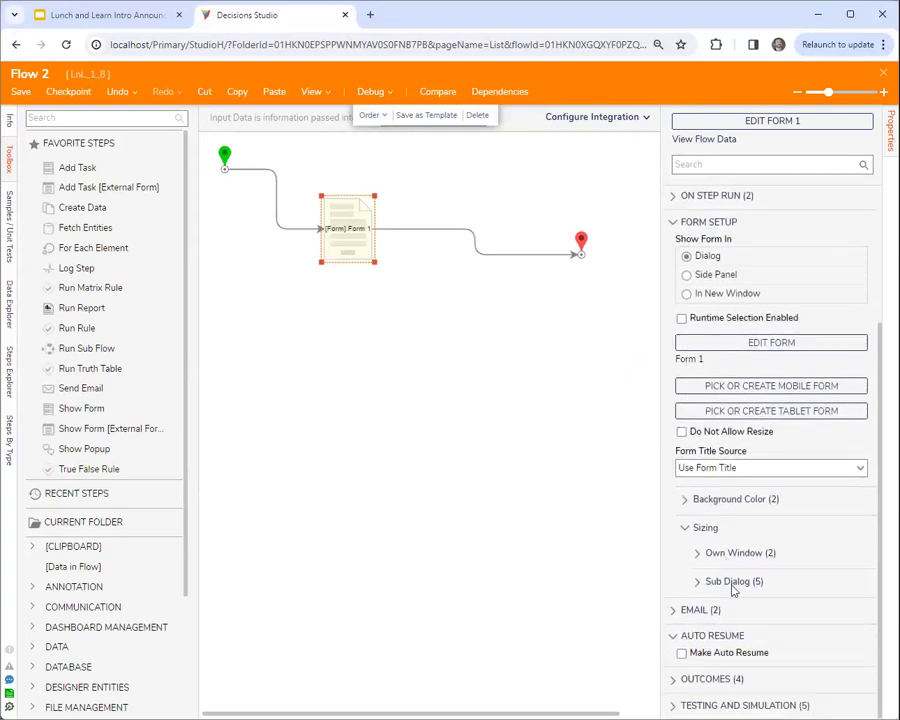
left_click(739, 580)
scroll(741, 570, "down", 2)
scroll(741, 566, "down", 1)
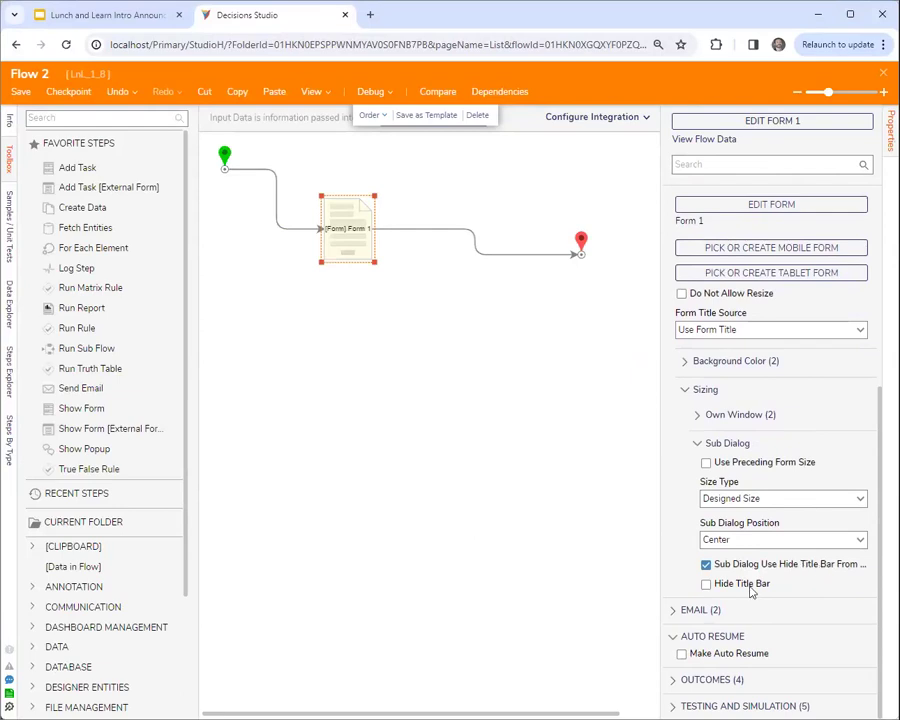
left_click_drag(656, 479, 641, 532)
left_click(398, 302)
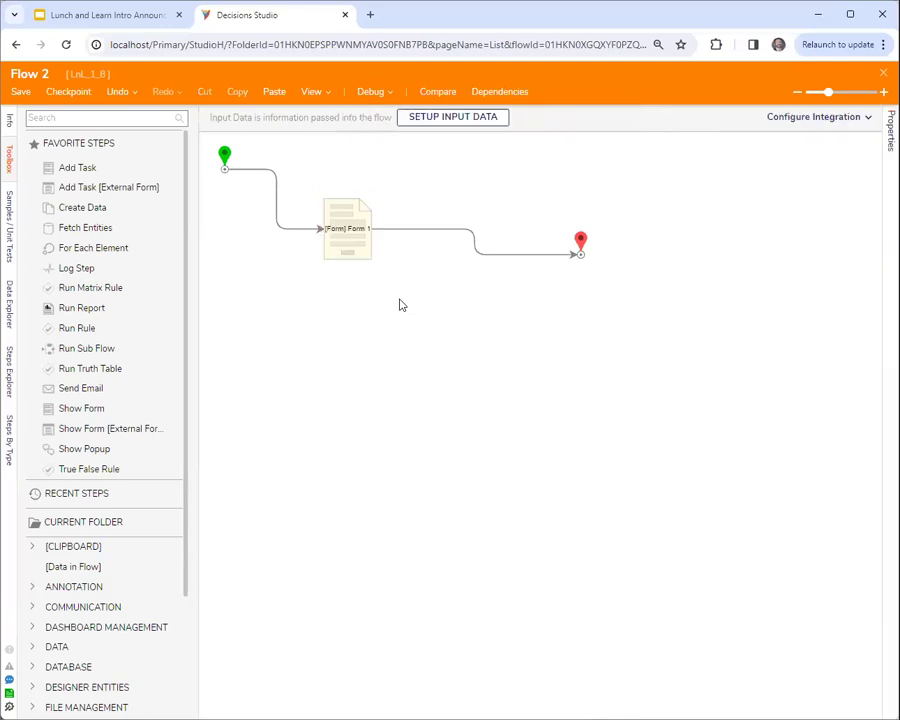
Step: Close the designer of Flow 2, saving the flow
left_click(365, 253)
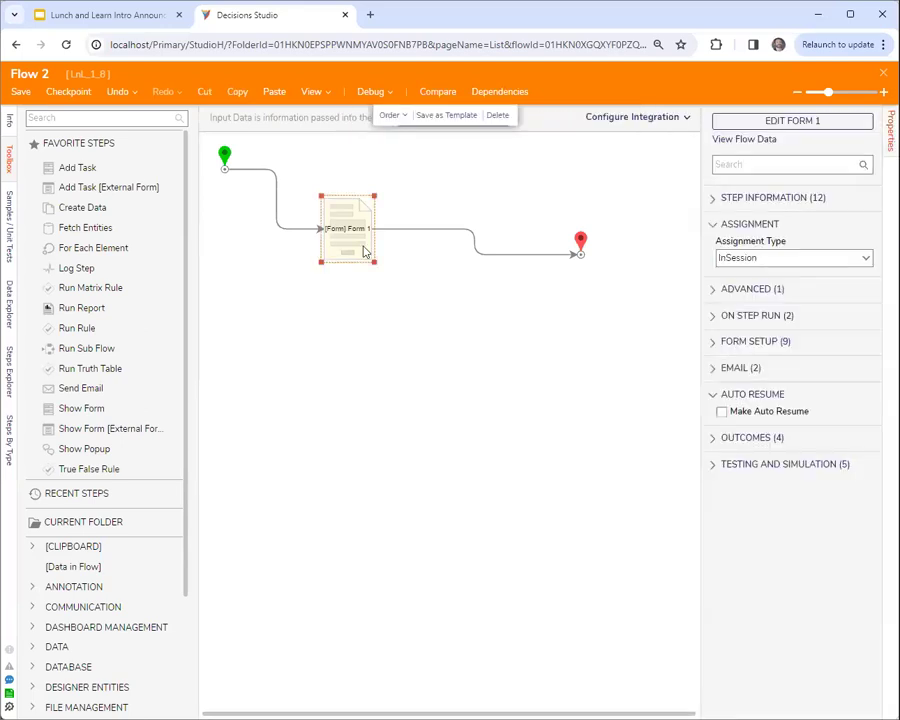
scroll(389, 387, "up", 1)
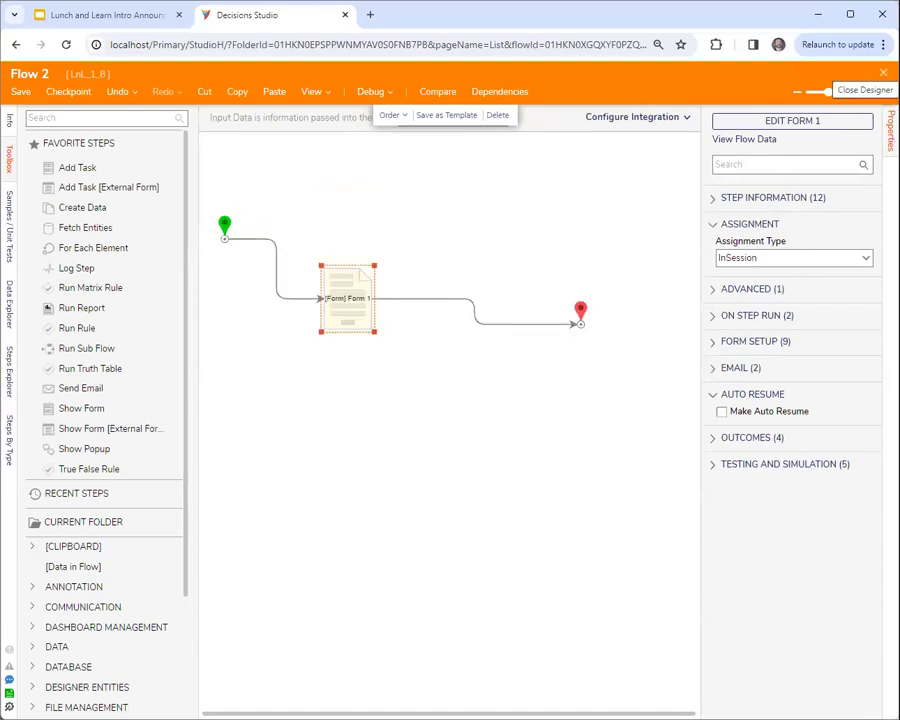
left_click(883, 72)
left_click(592, 451)
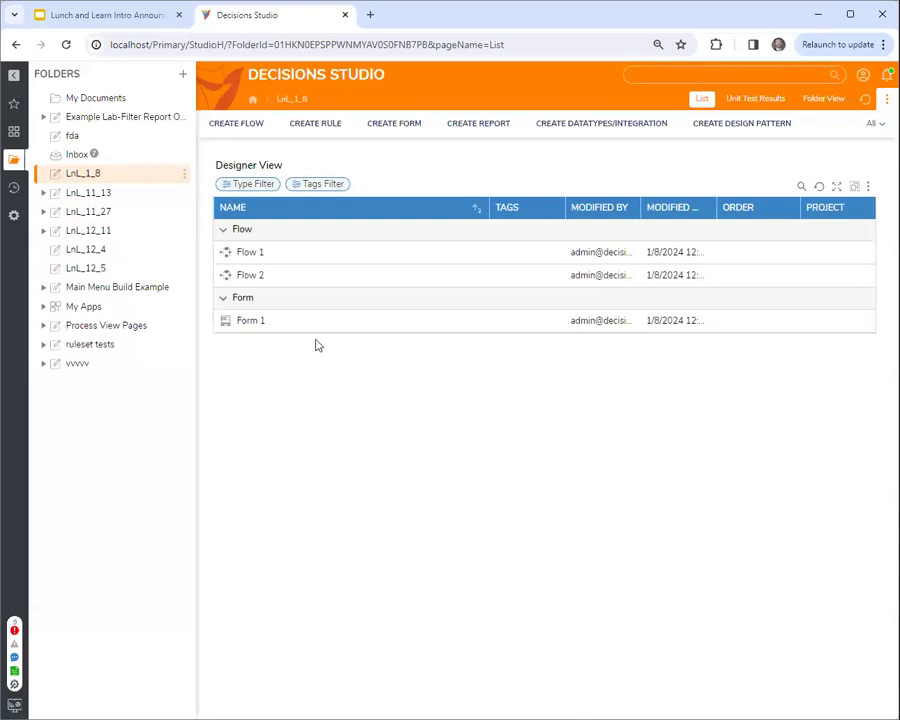
Step: Set the forms title style of Flow 2 so the title font's label color is very light gray
right_click(250, 276)
mouse_move(323, 362)
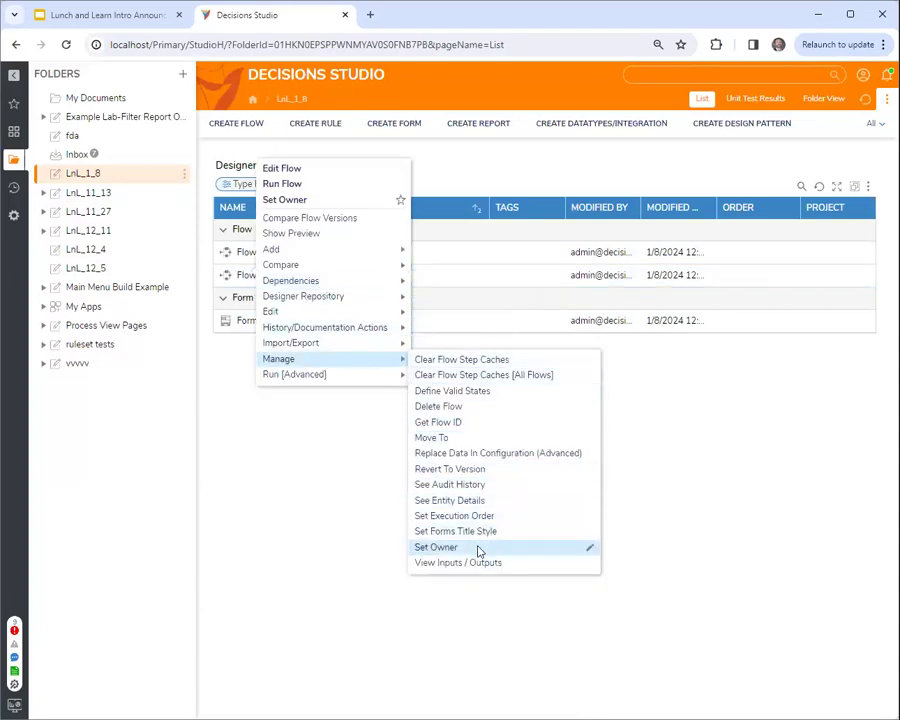
left_click(433, 531)
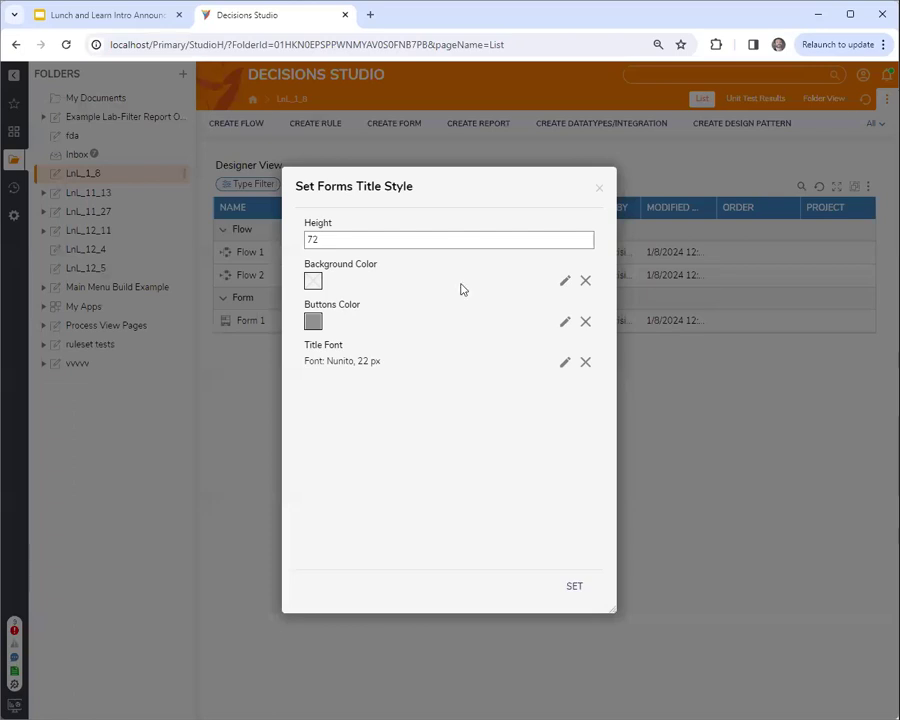
left_click_drag(462, 181, 538, 184)
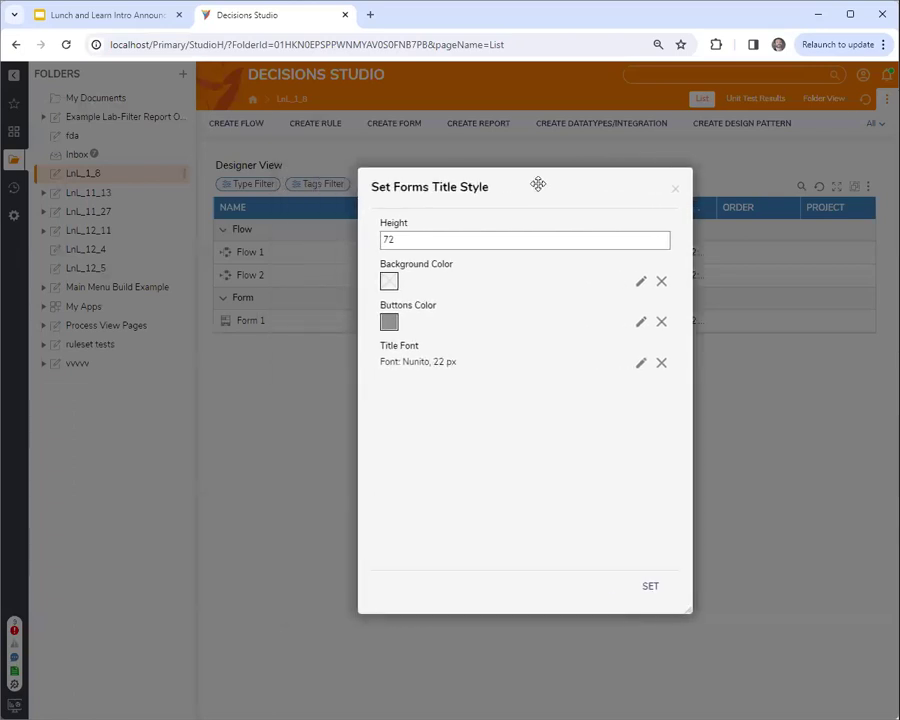
left_click(642, 364)
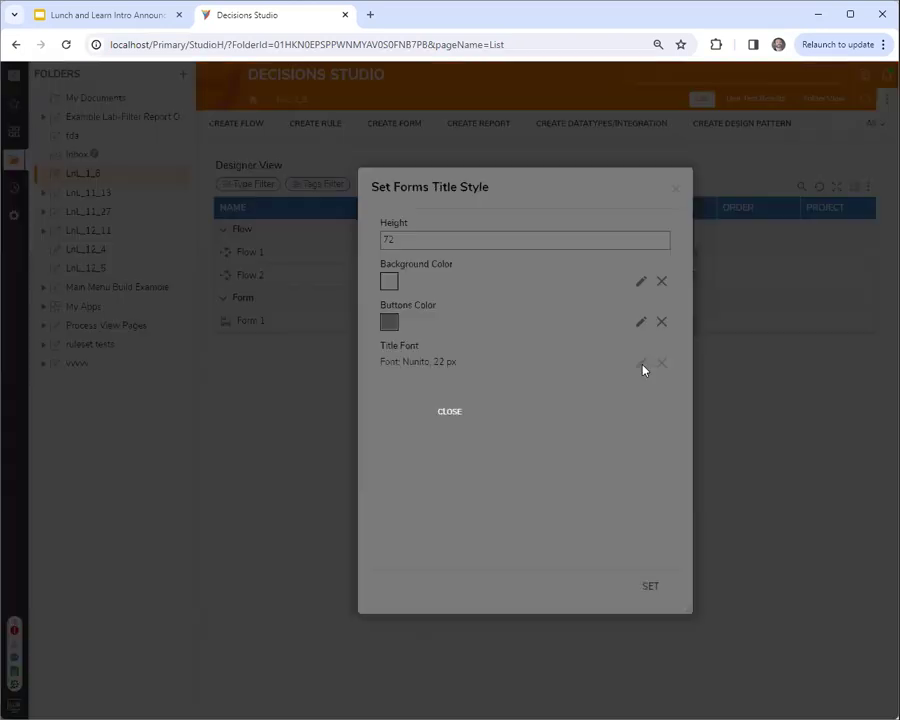
scroll(458, 440, "down", 2)
scroll(458, 446, "up", 2)
scroll(458, 446, "down", 2)
left_click(559, 436)
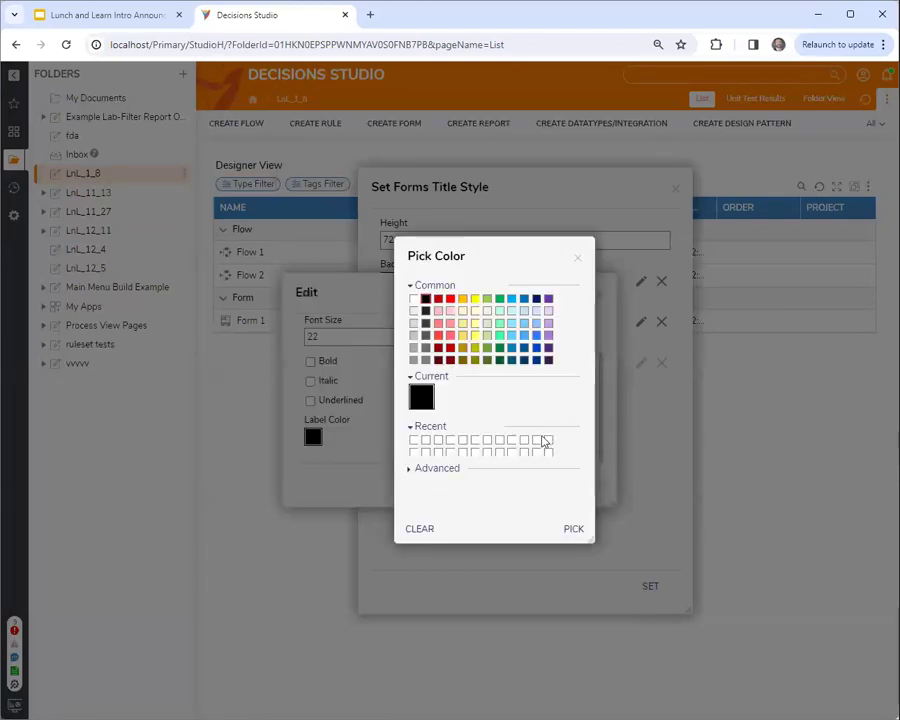
left_click(413, 310)
left_click(573, 528)
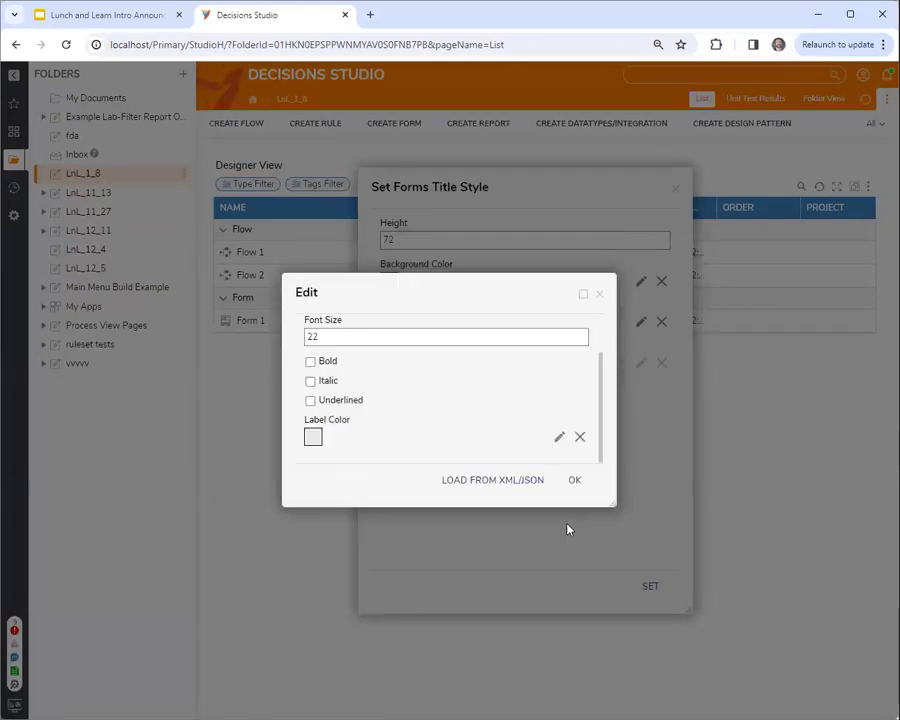
left_click(570, 483)
left_click(660, 588)
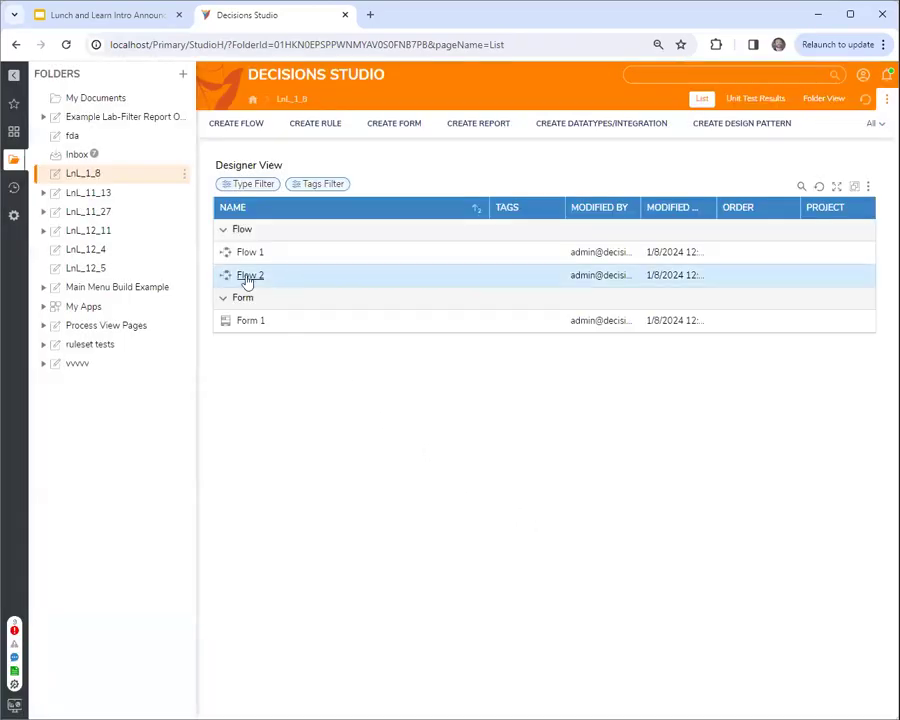
Step: Run Flow 2 to check the form's title bar, move the form window around, and close it
right_click(245, 279)
left_click(282, 188)
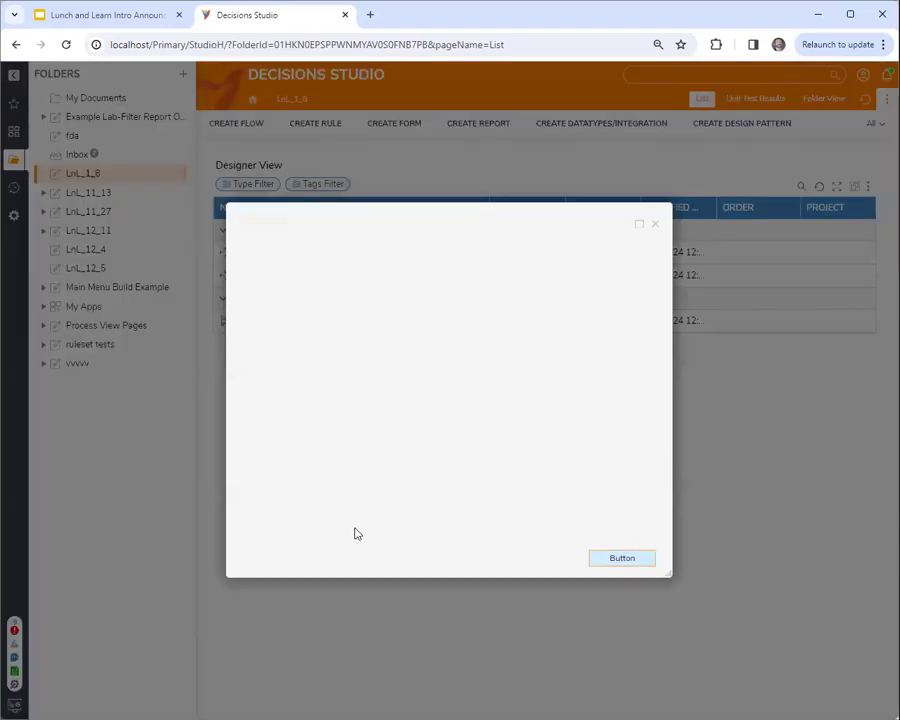
left_click_drag(444, 213, 430, 351)
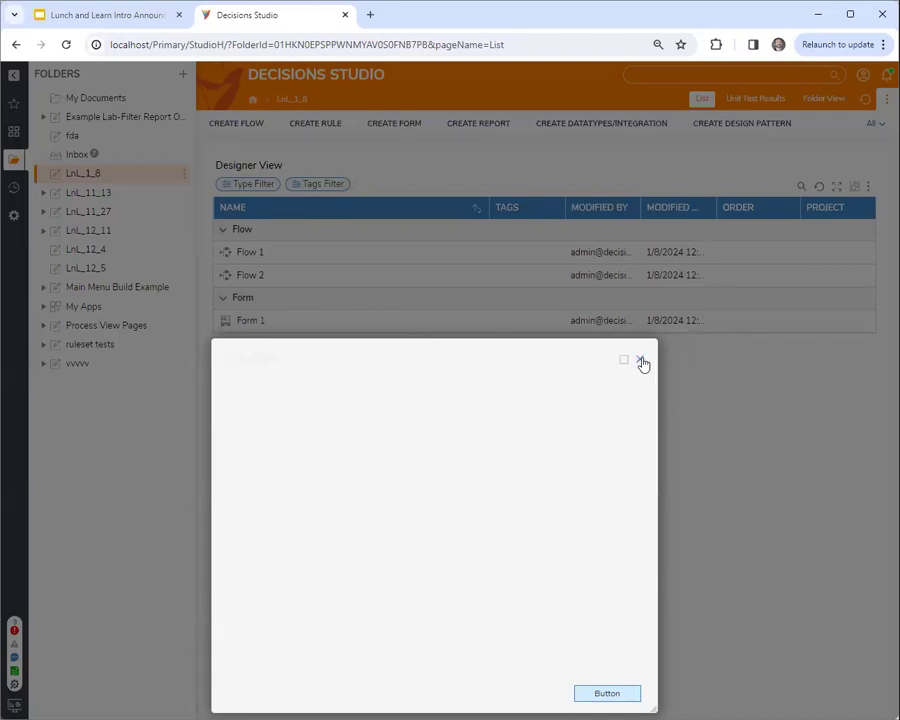
left_click(641, 360)
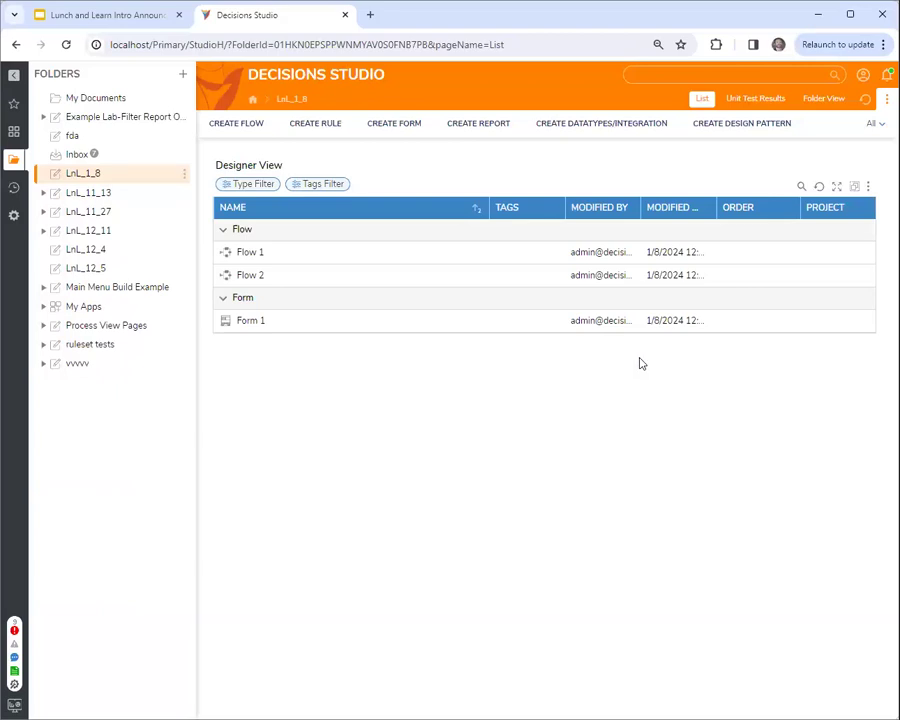
Step: Create a copy of Flow 2 named Copy of Flow 2 and close its designer
right_click(273, 282)
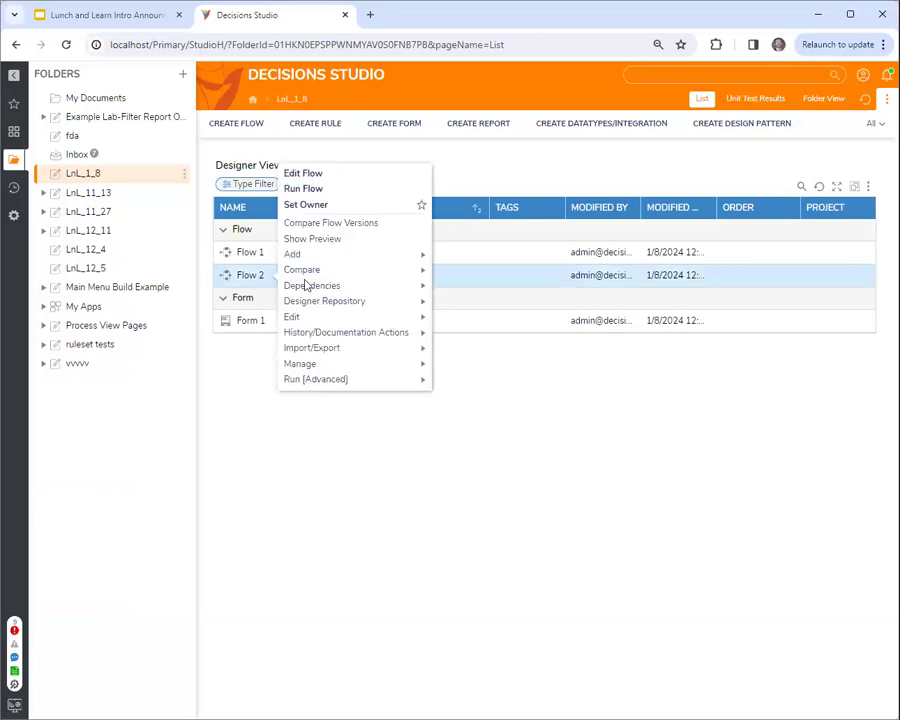
mouse_move(301, 317)
left_click(469, 340)
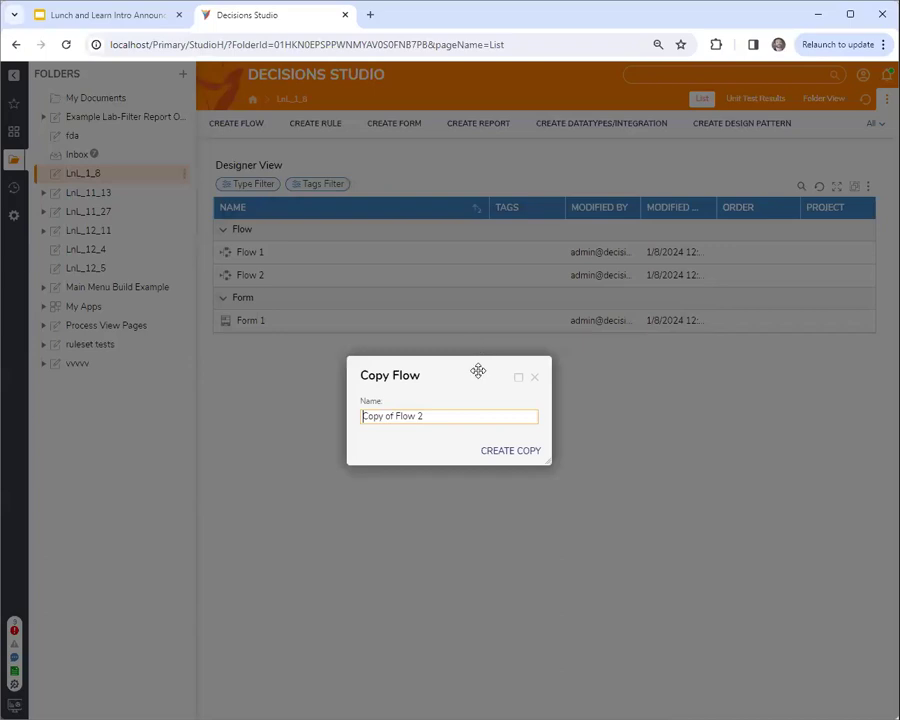
left_click(509, 452)
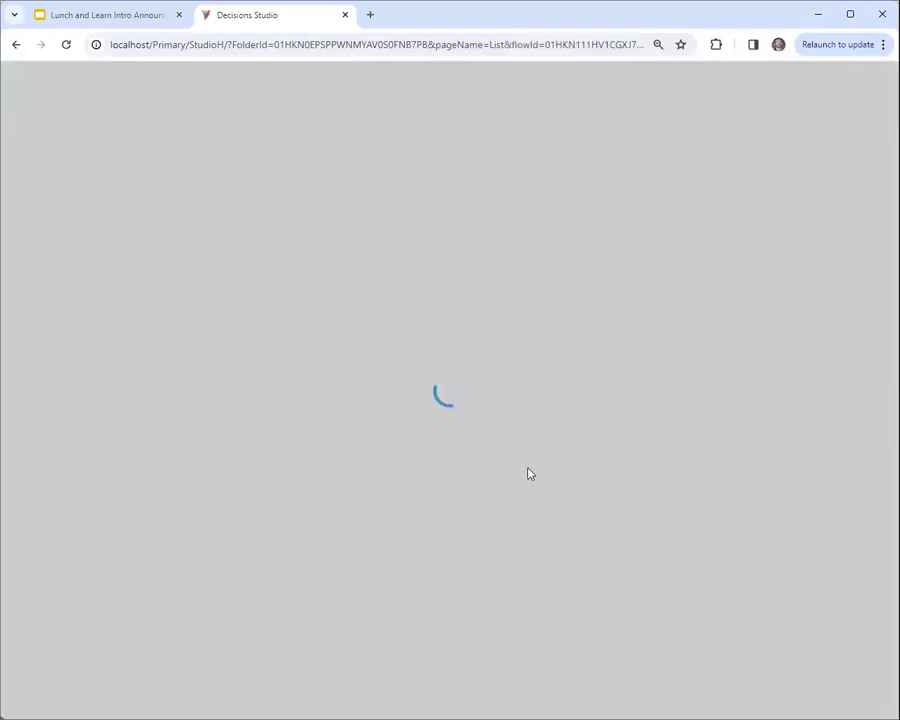
left_click(883, 73)
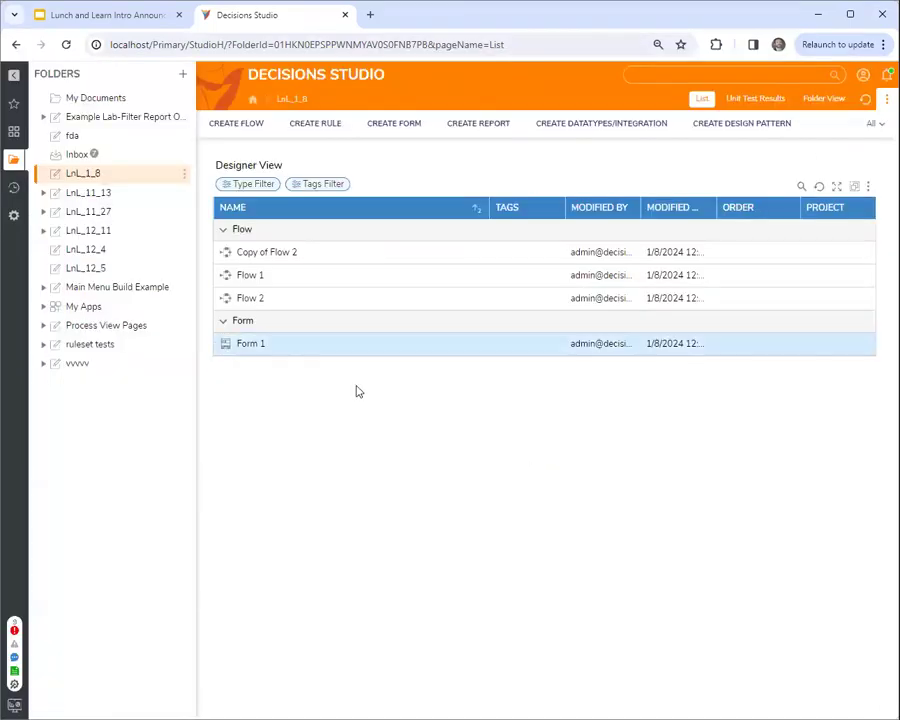
Step: Set the forms title style of Copy of Flow 2 and Flow 2 together, giving the title font a light gray label color
left_click(316, 278)
left_click(76, 464)
left_click(225, 252)
left_click(226, 298)
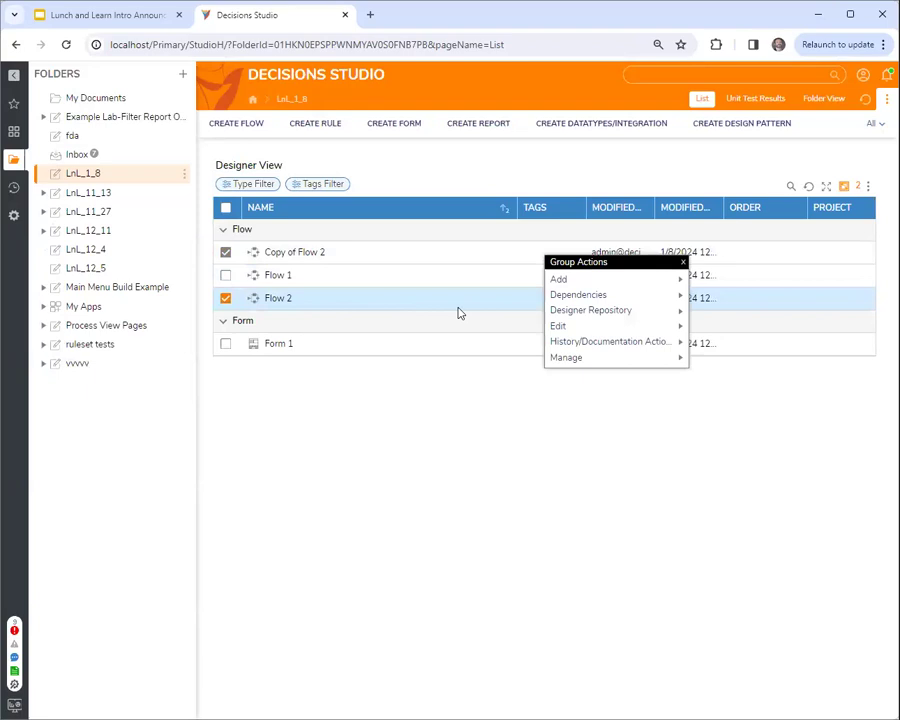
mouse_move(599, 365)
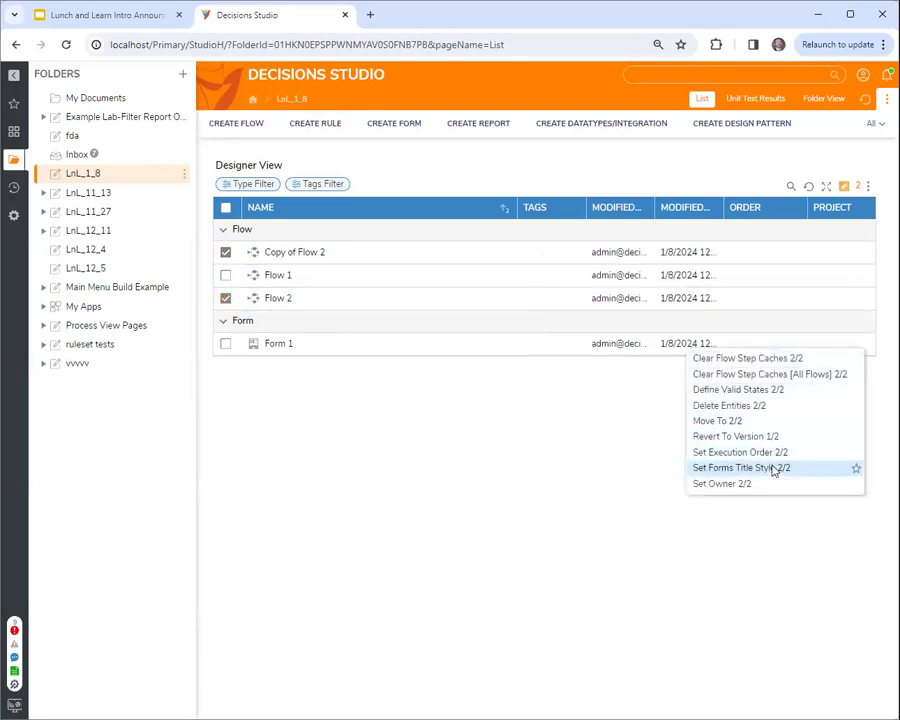
left_click(773, 468)
mouse_move(470, 179)
left_mouse_down()
mouse_move(663, 169)
mouse_move(616, 187)
left_mouse_up()
left_click(721, 368)
scroll(450, 455, "down", 1)
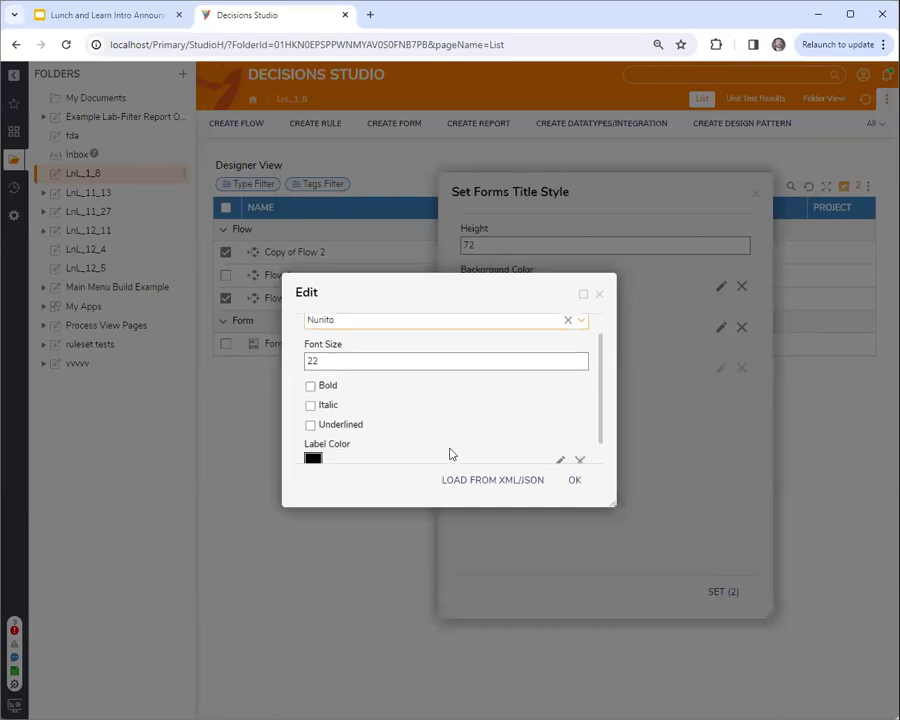
left_click(558, 434)
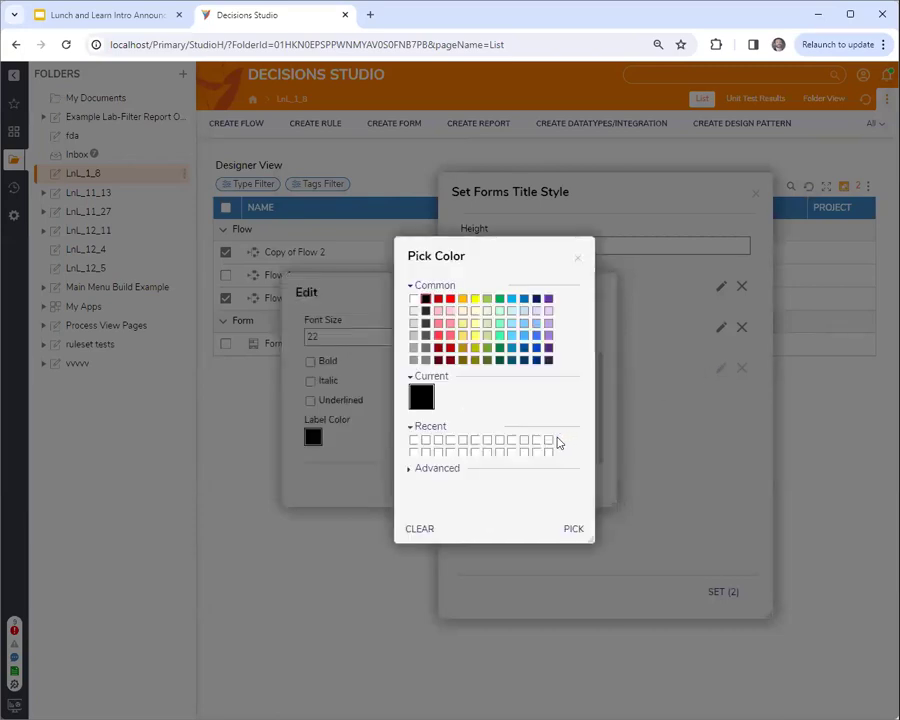
left_click(414, 323)
left_click(572, 528)
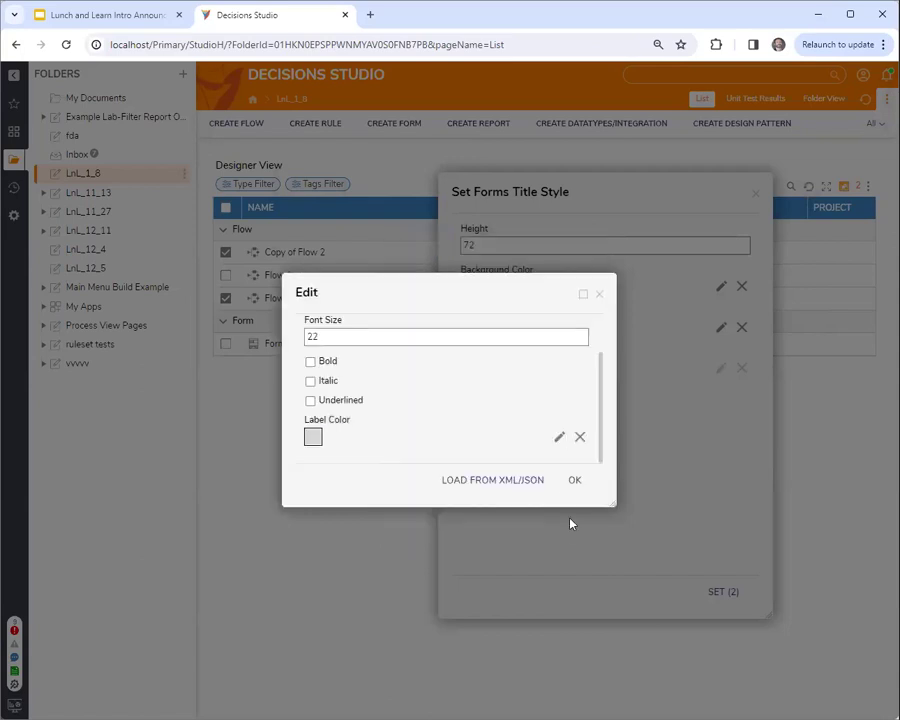
left_click(575, 480)
left_click(723, 591)
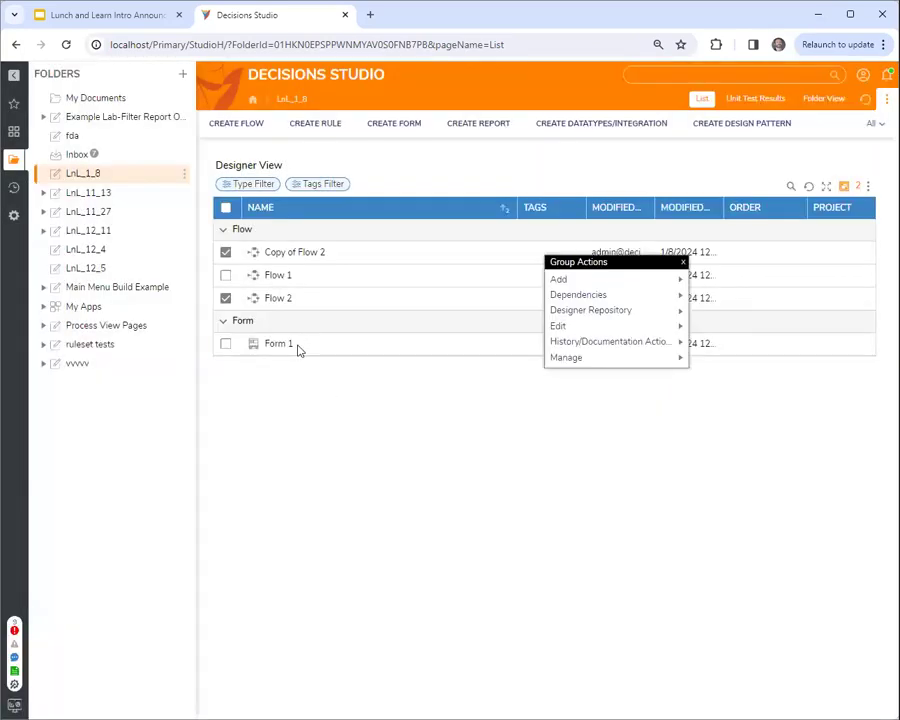
Step: Turn off multiple selection and run Copy of Flow 2 to check its form title styling, closing the form at the end
right_click(271, 300)
left_click(529, 460)
left_click(843, 186)
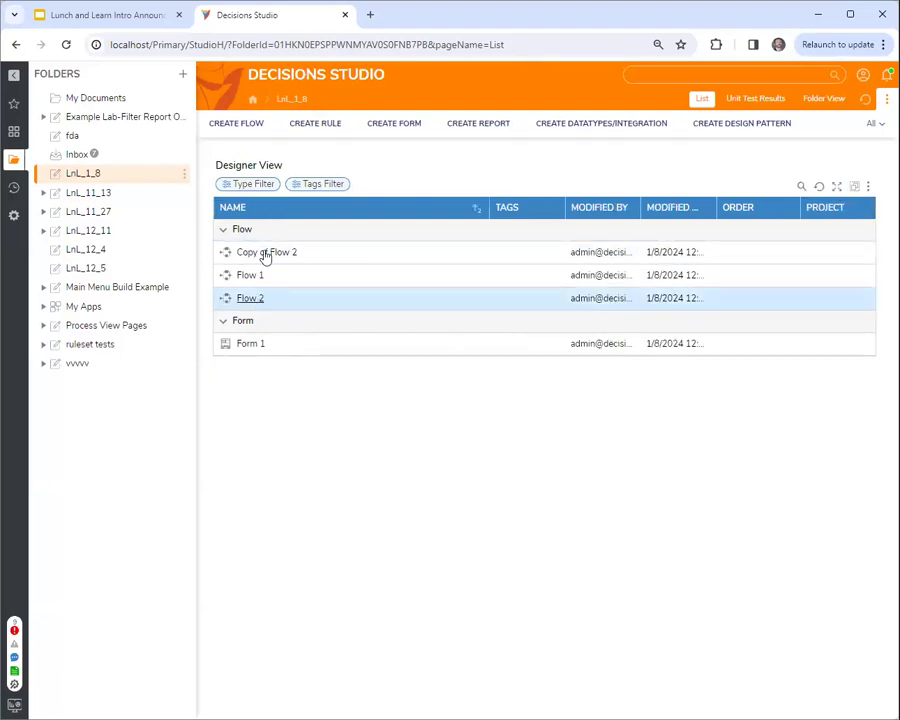
right_click(266, 257)
left_click(305, 170)
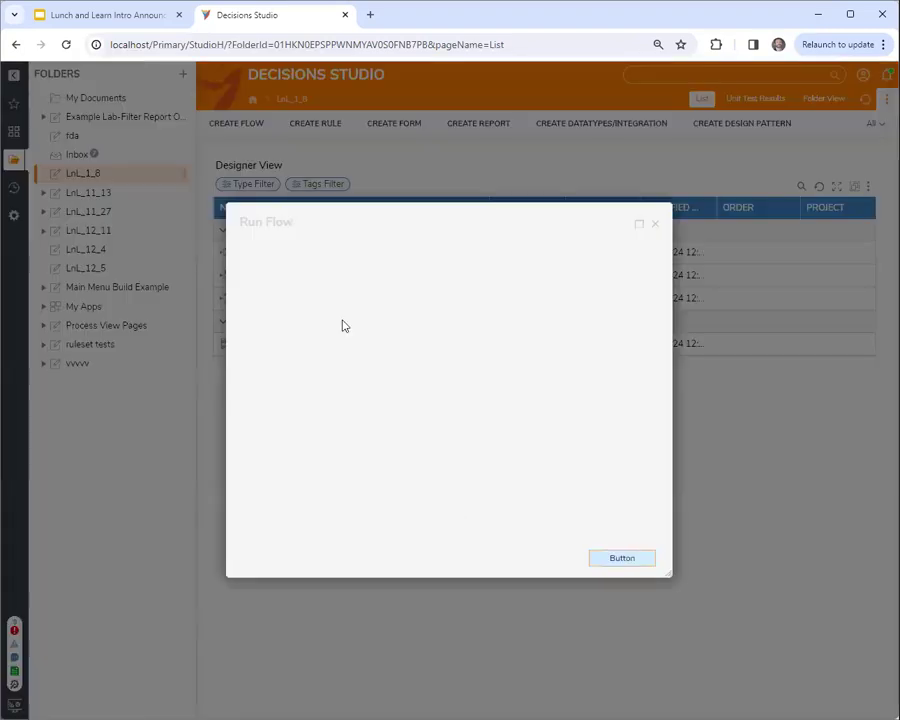
left_click_drag(343, 219, 308, 253)
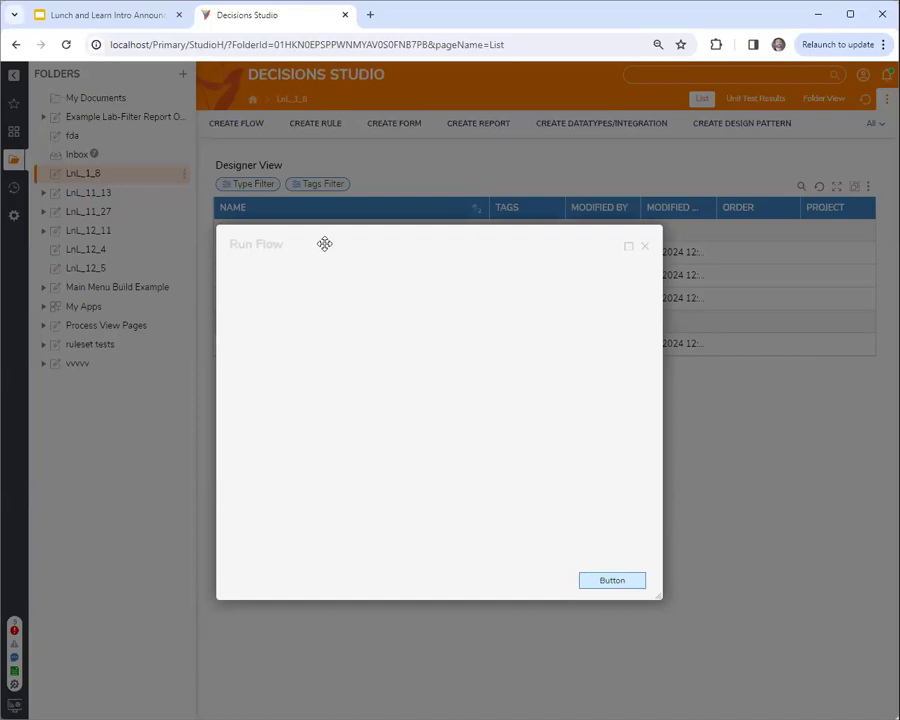
left_click_drag(296, 230, 300, 244)
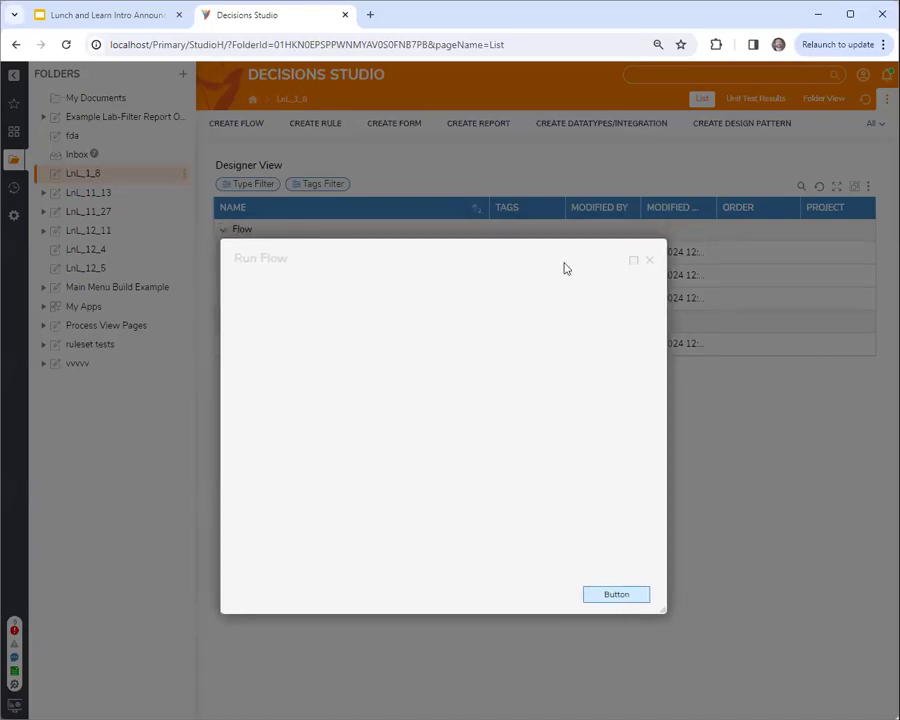
left_click_drag(346, 269, 342, 245)
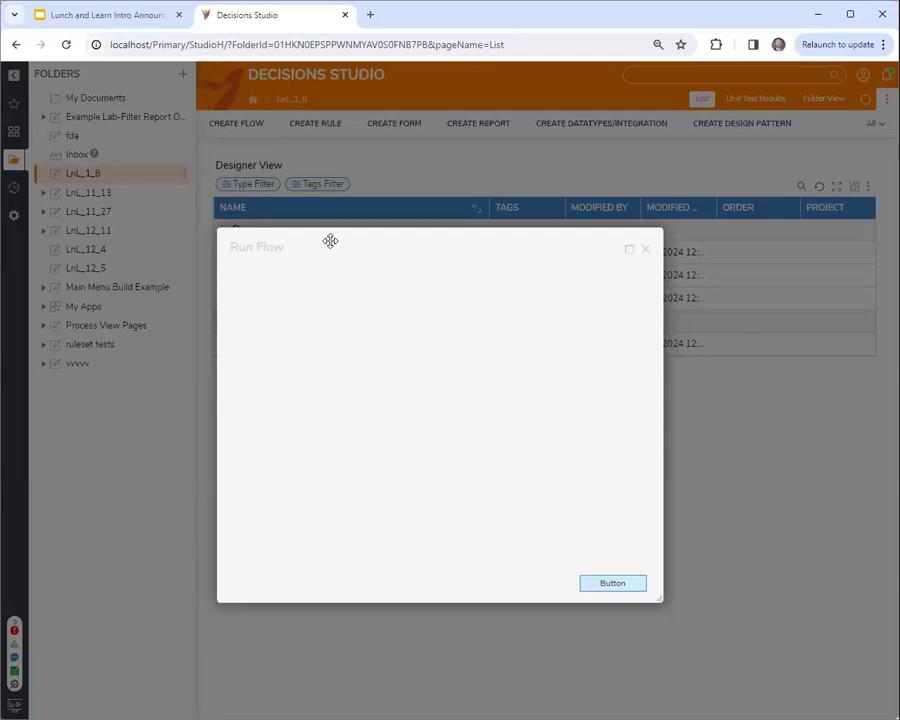
left_click_drag(327, 254, 231, 255)
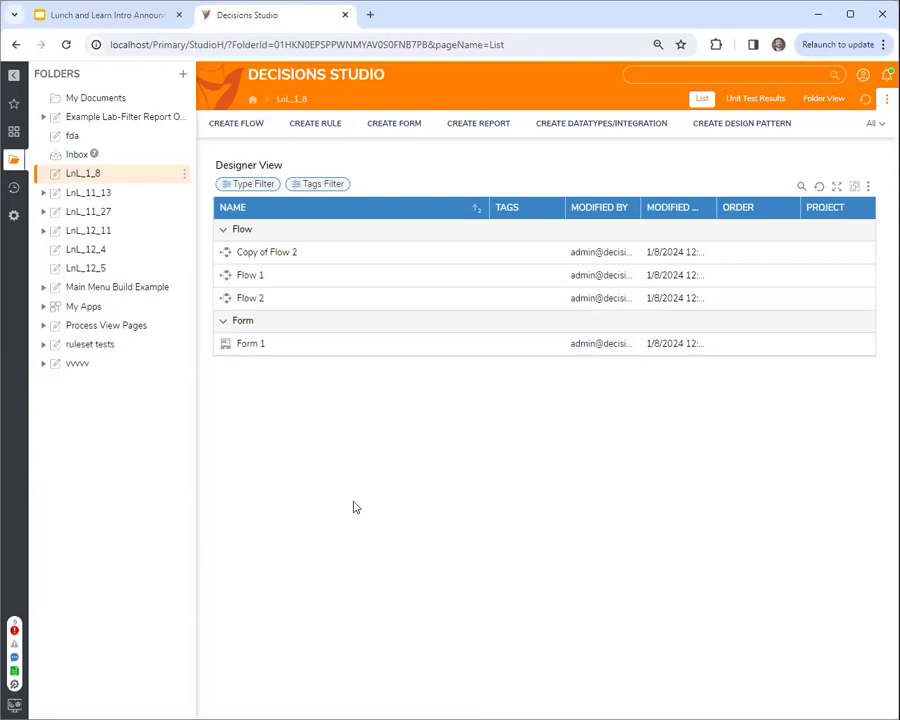
left_click(640, 298)
left_click(340, 516)
left_click(590, 128)
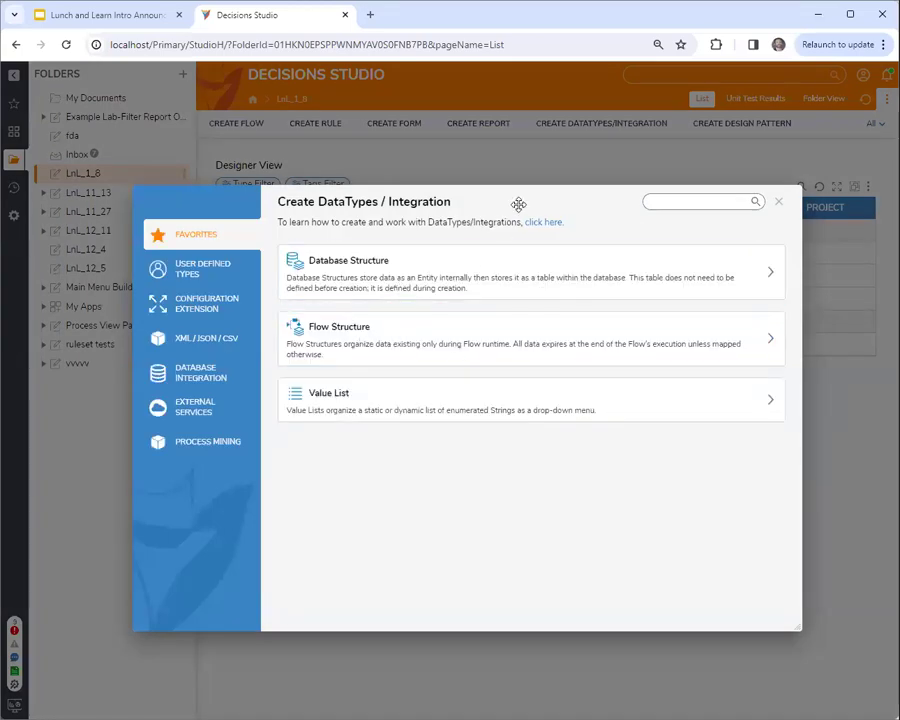
left_click_drag(563, 201, 583, 168)
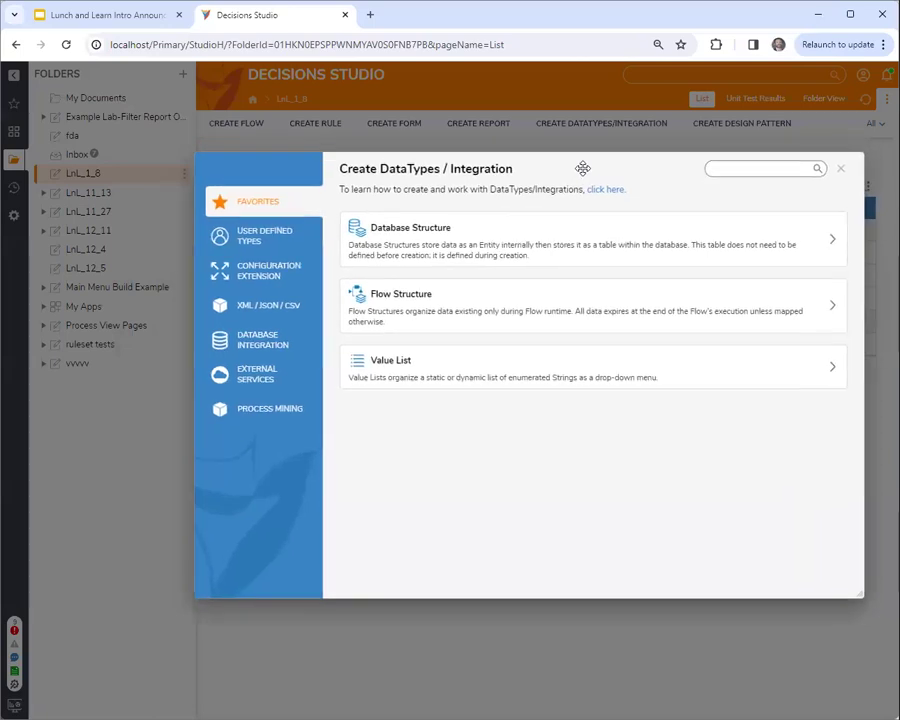
left_click(840, 171)
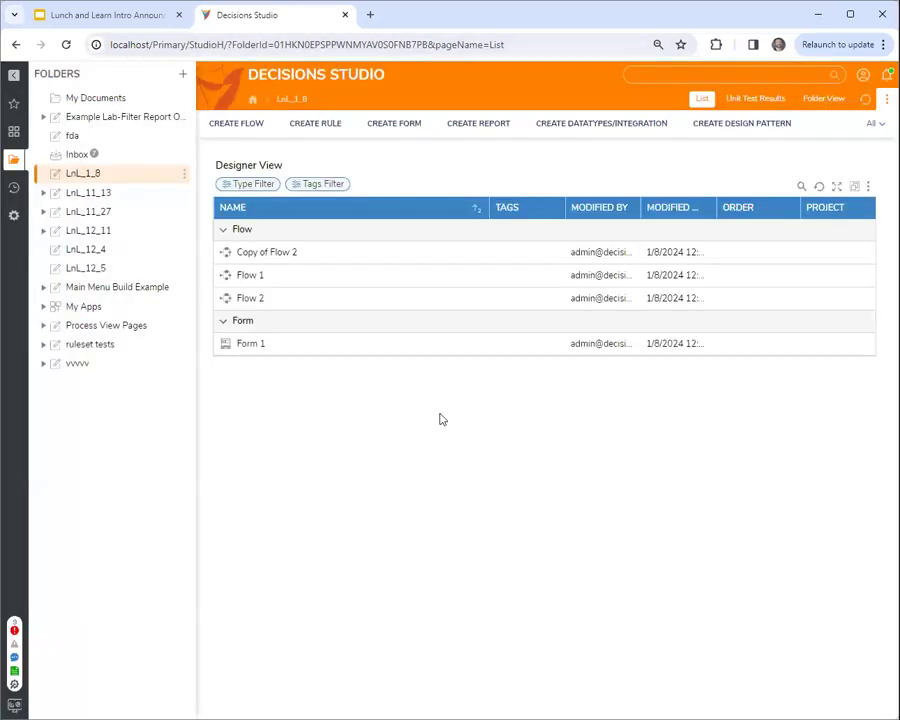
left_click(587, 128)
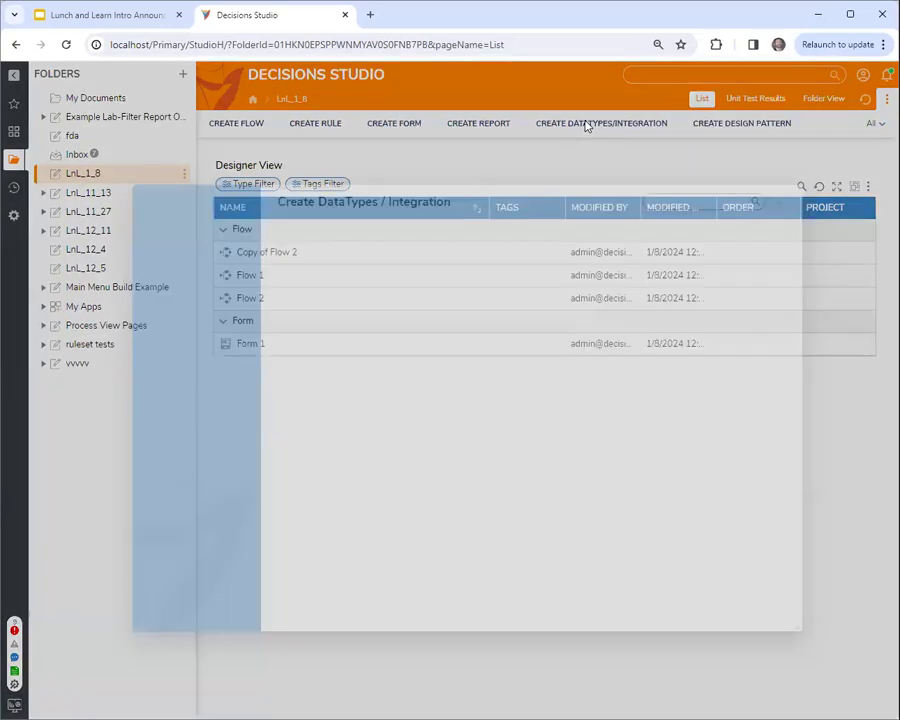
left_click(778, 201)
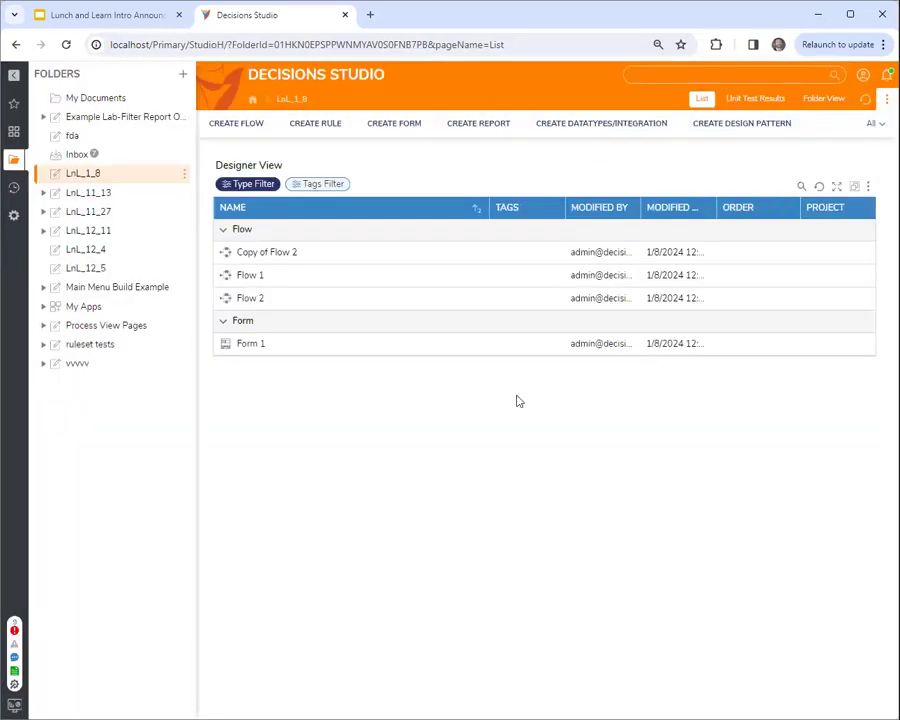
Step: Add a database integration query named sqltest1 on the existing LOCAL CONNECTION, using the SQL "select * from entity_account"
left_click(603, 124)
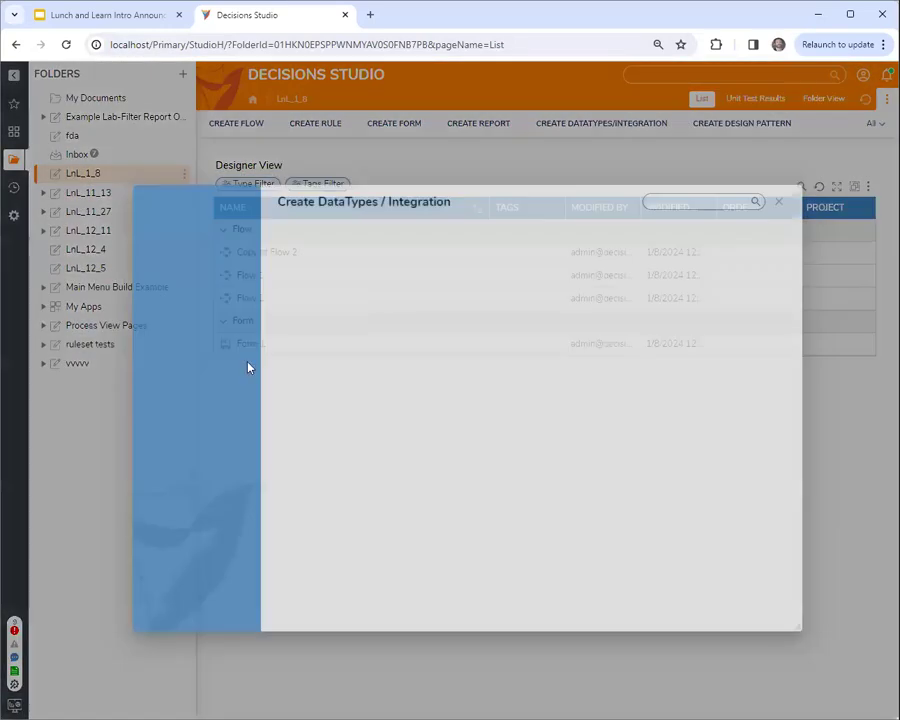
left_click(200, 372)
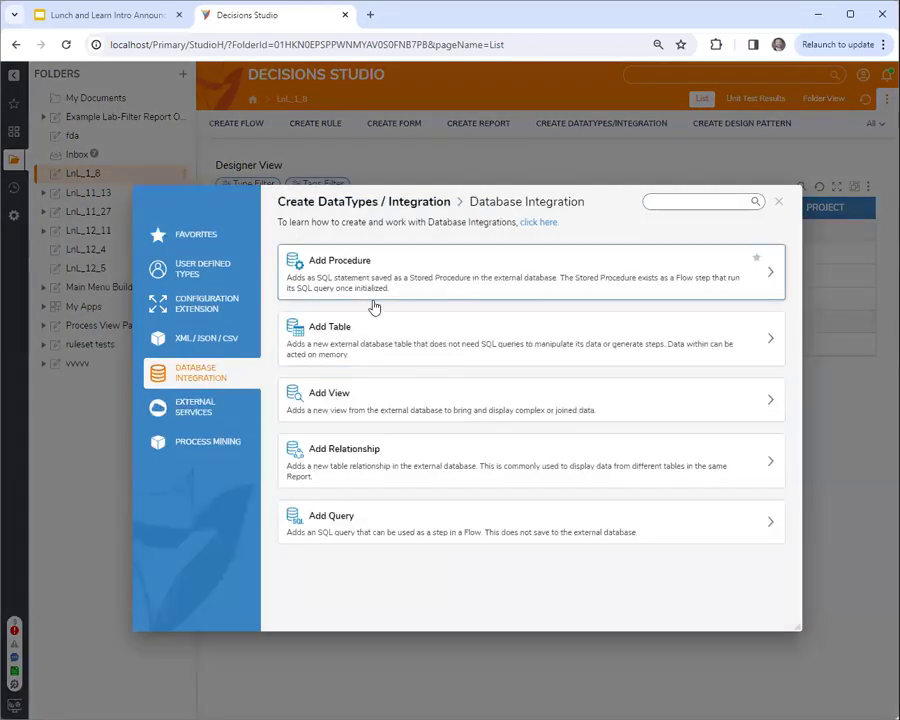
left_click(405, 518)
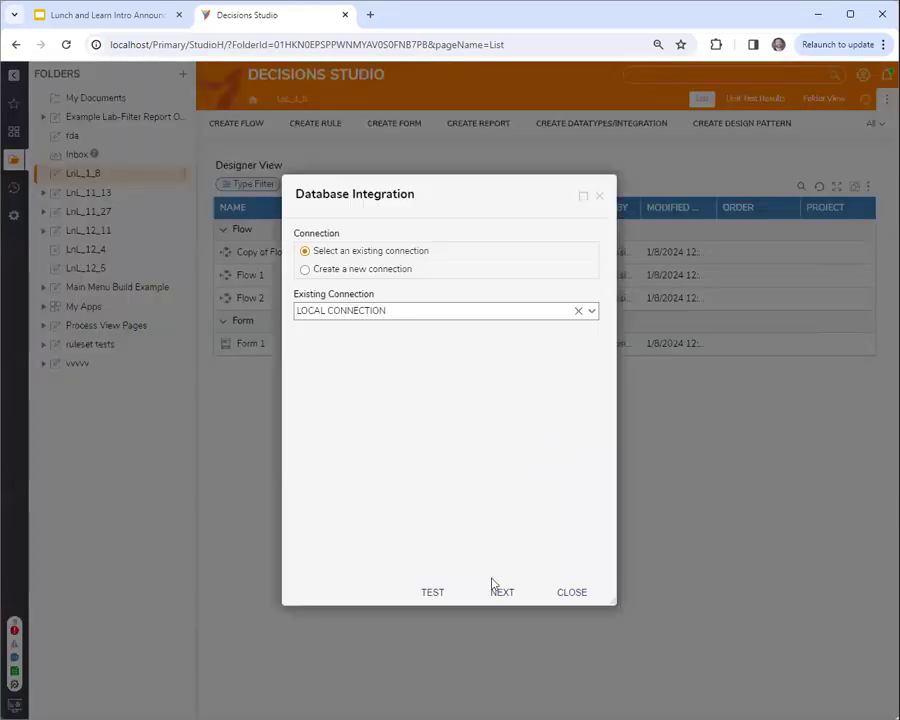
left_click(500, 593)
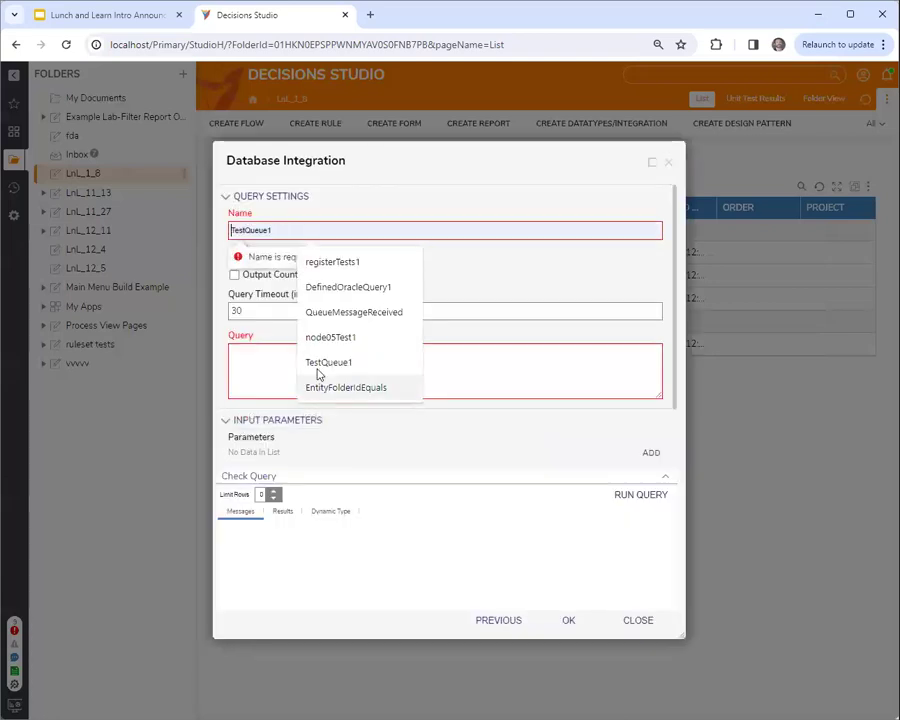
left_click(267, 231)
type("sqltest1")
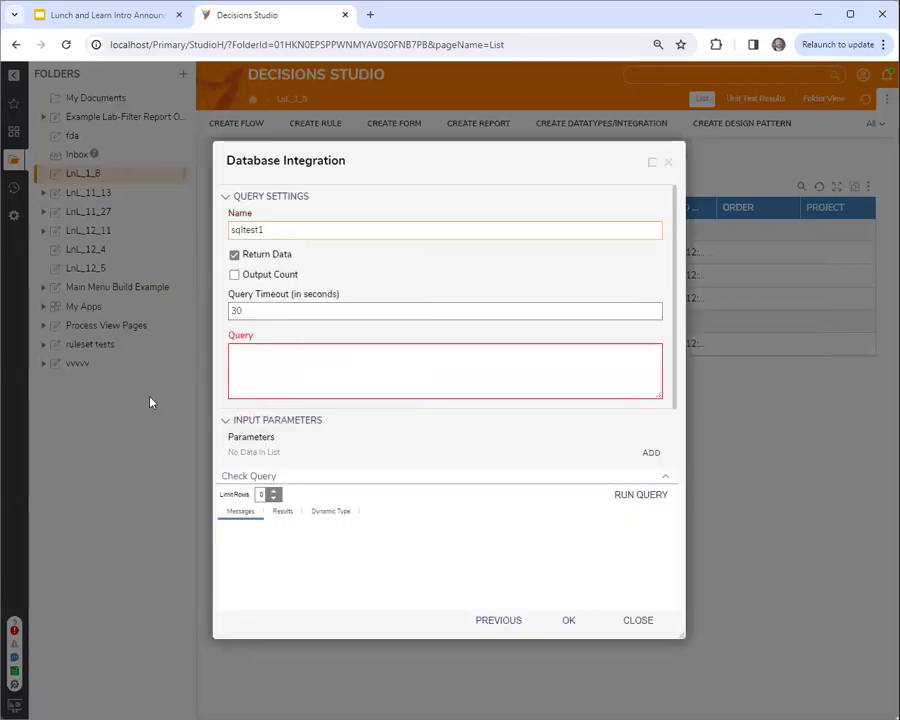
left_click(275, 360)
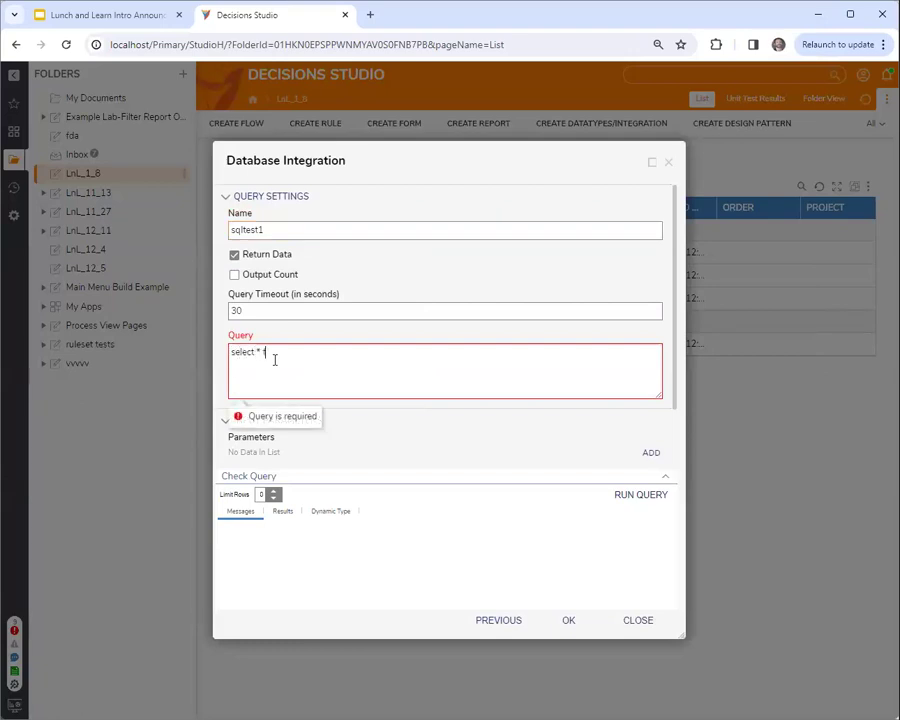
type("select * from entity_account")
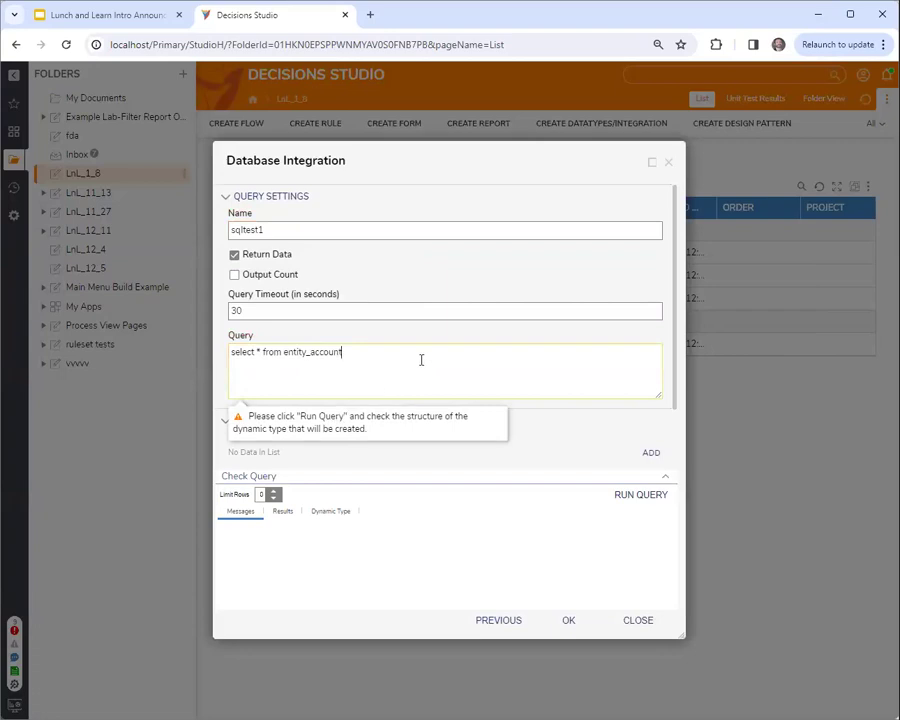
left_click(571, 618)
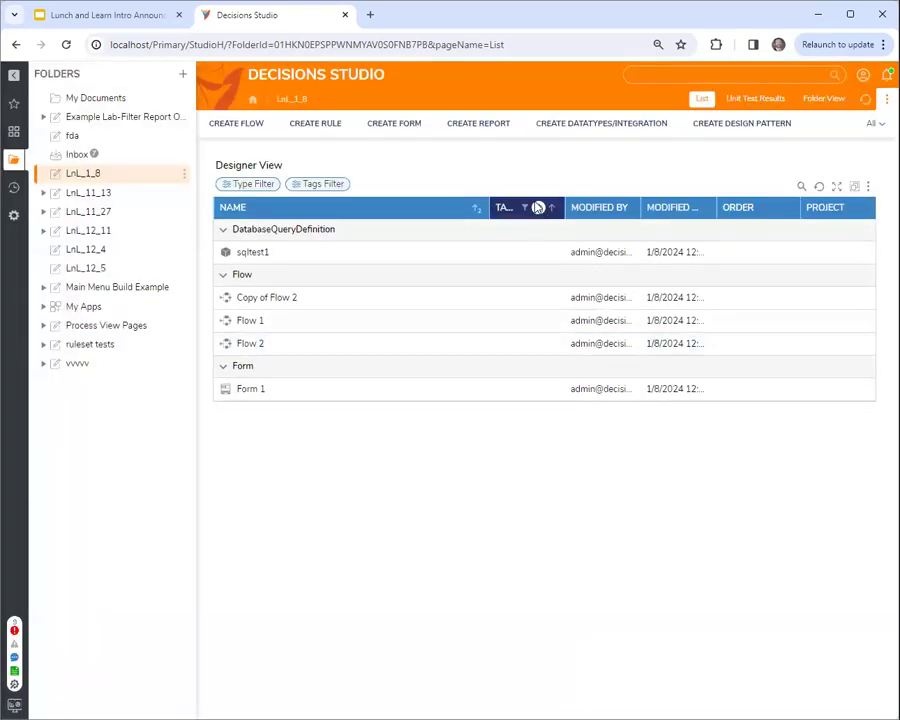
Step: Create a report with the default name Report 1 and add sqltest1 from LOCAL CONNECTION as its data source
left_click(478, 123)
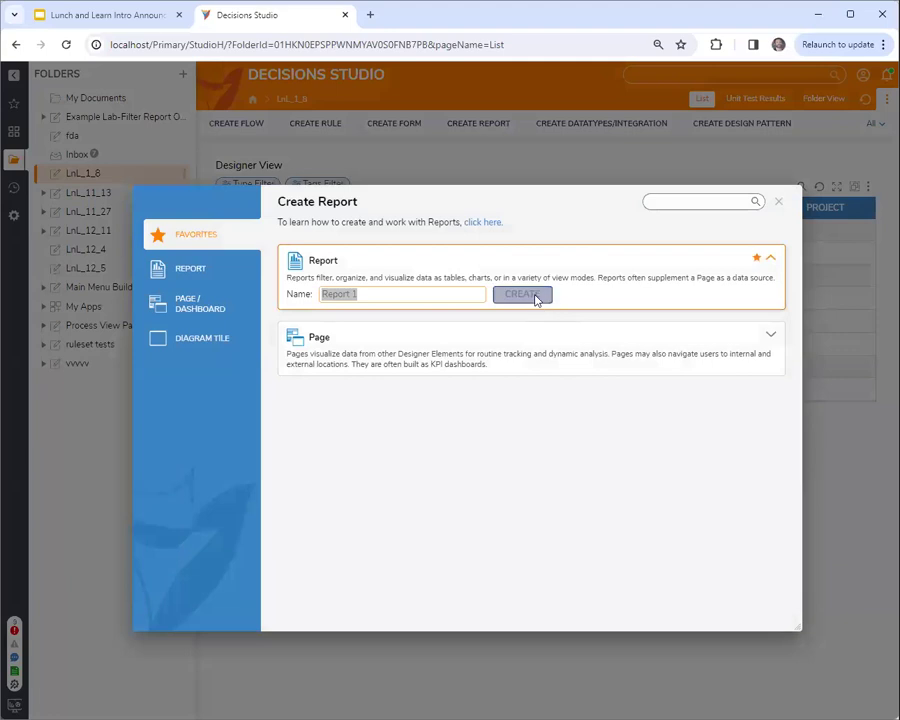
left_click(532, 294)
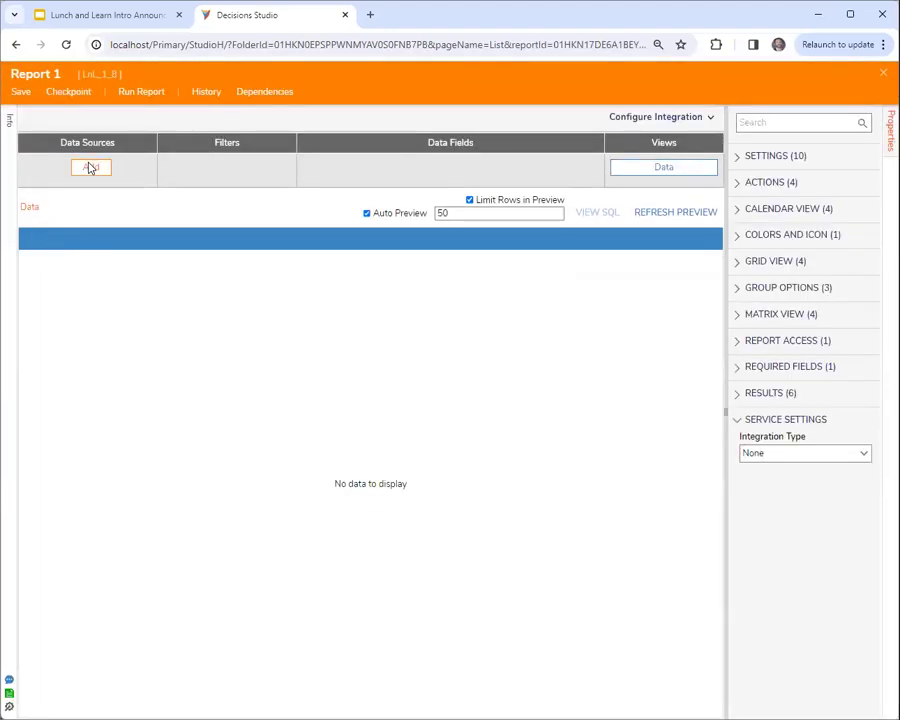
left_click(91, 167)
left_click(26, 216)
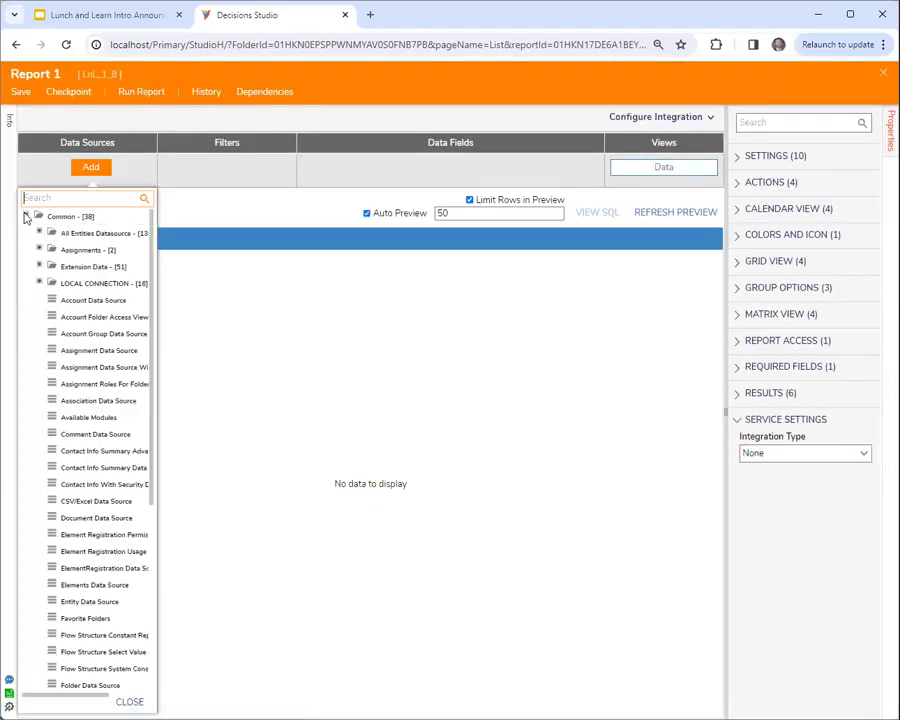
left_click(39, 284)
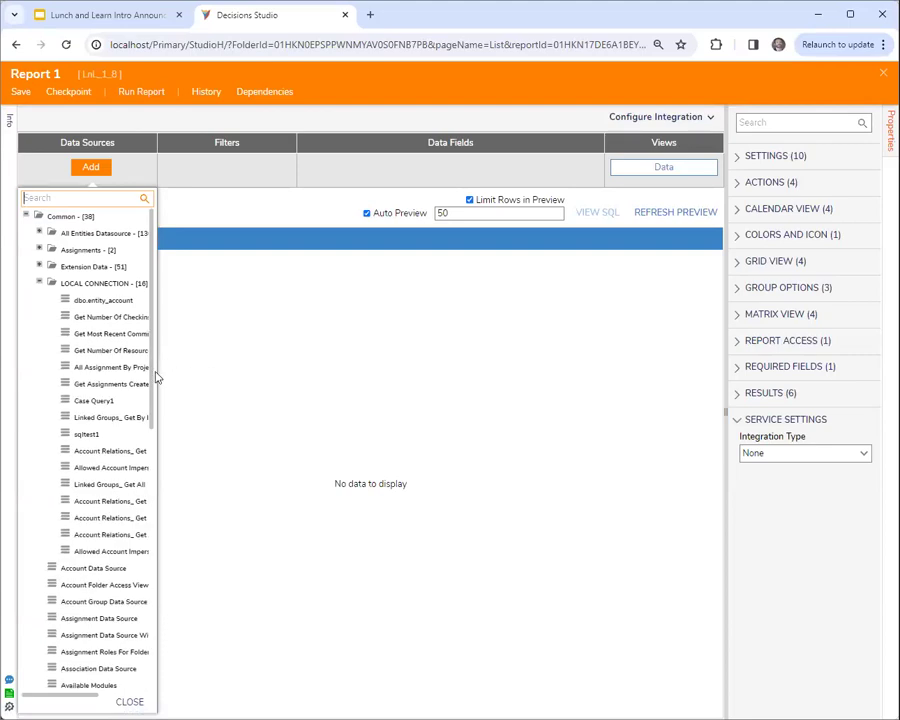
left_click(80, 436)
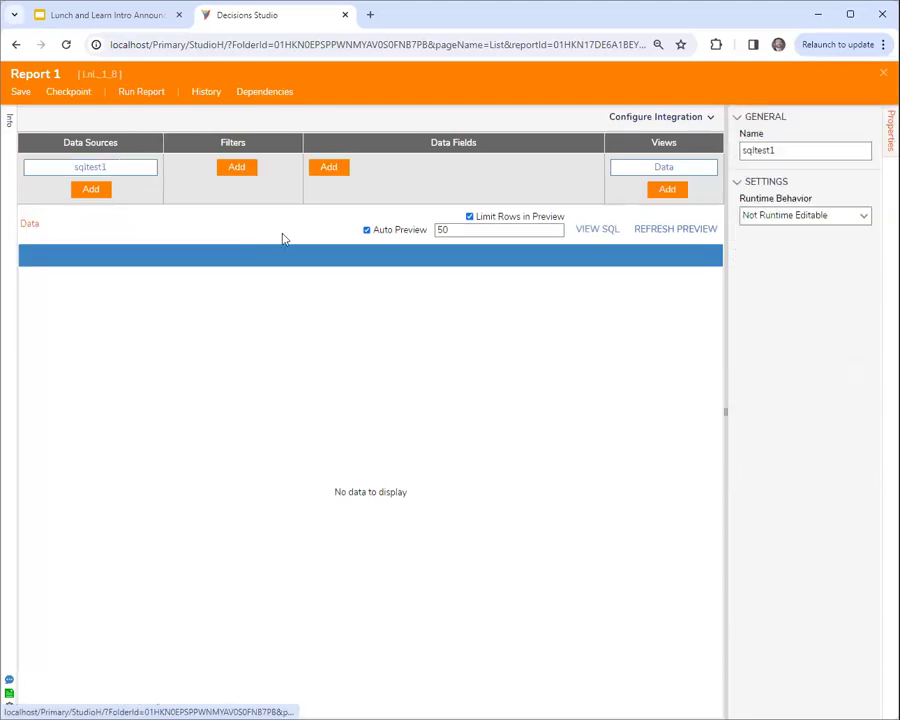
Step: Add the data fields department, deleted_by, default_folder_id, created_on_date, company, authentication_type, archived_by and all_tags_data to the report
left_click(336, 171)
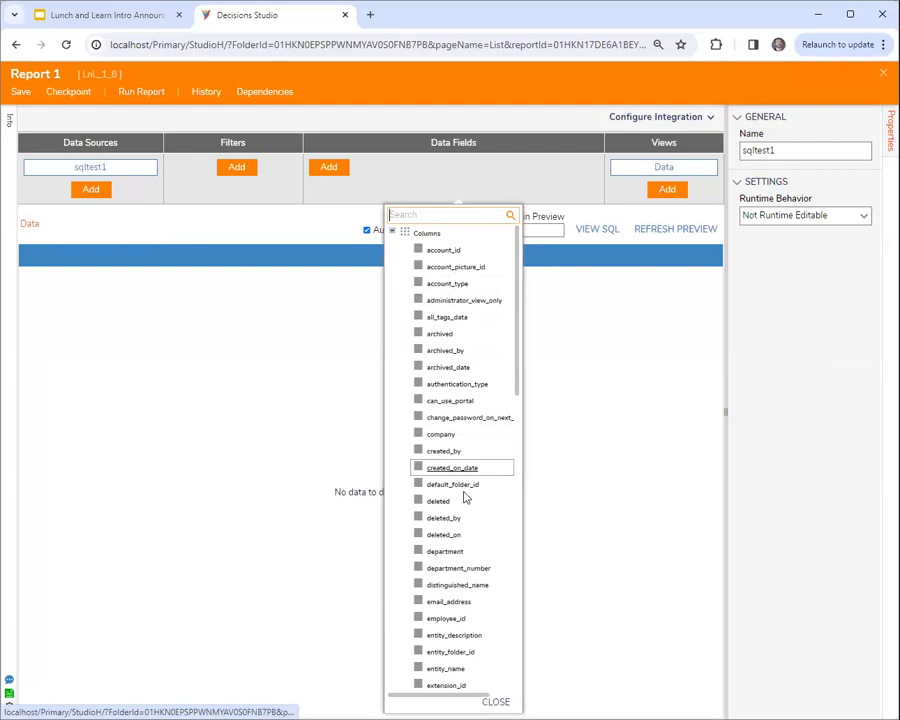
scroll(463, 560, "down", 5)
scroll(463, 594, "down", 3)
scroll(470, 520, "up", 10)
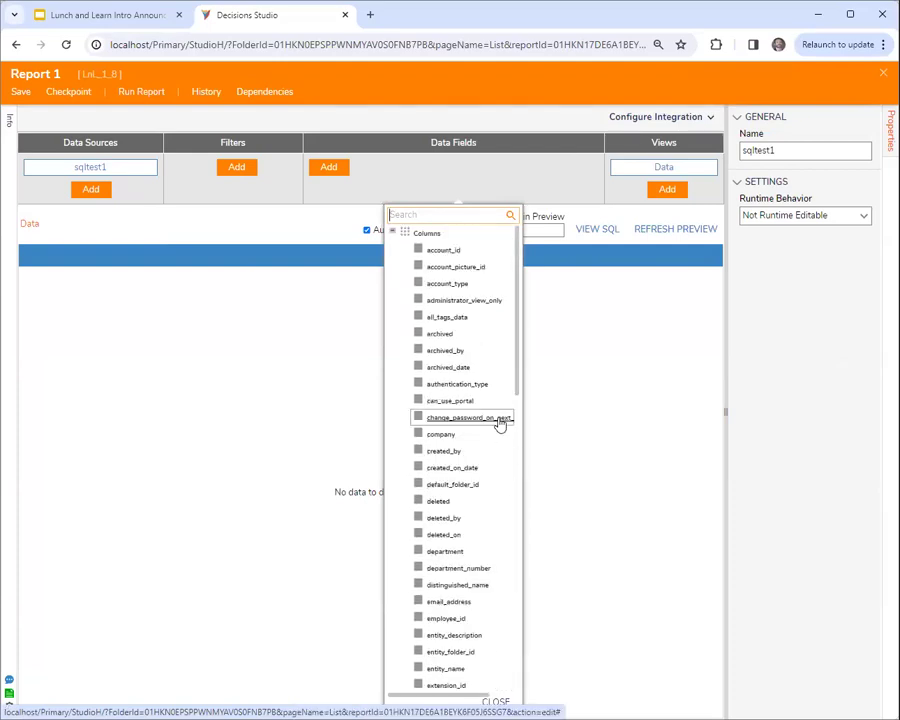
left_click(462, 551)
left_click(445, 518)
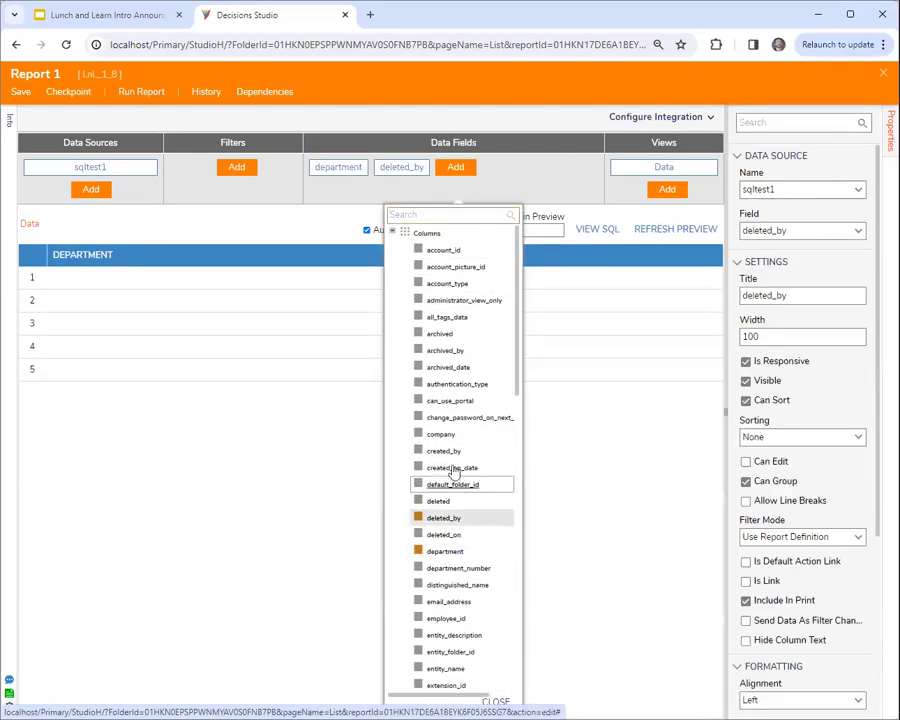
left_click(450, 484)
left_click(450, 467)
left_click(445, 434)
left_click(452, 384)
left_click(446, 350)
left_click(447, 317)
left_click(566, 203)
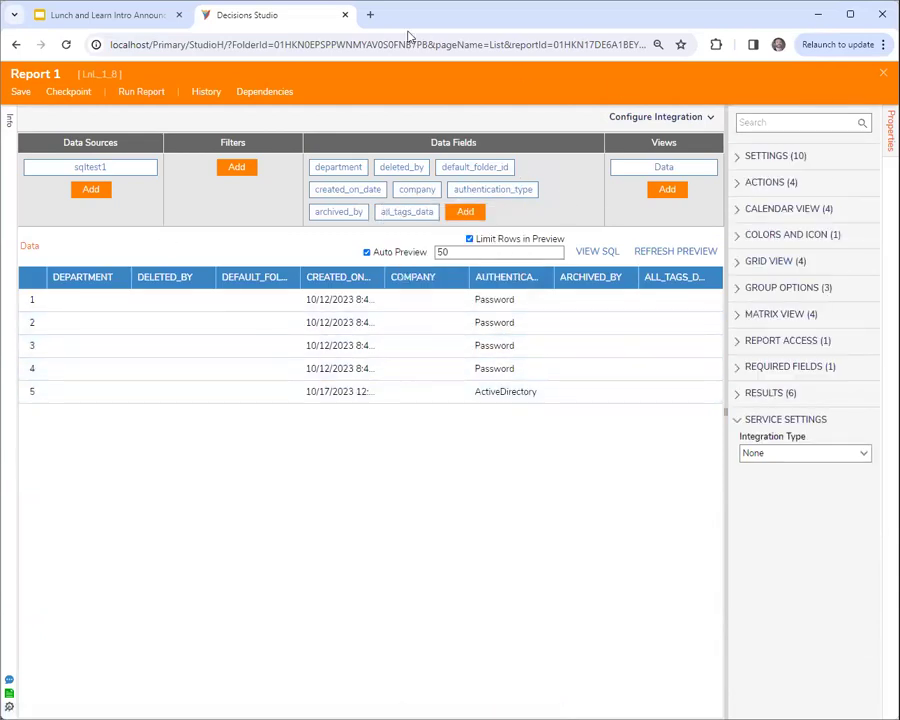
Step: Search the web for "sql union" in a new browser tab and open the W3Schools SQL UNION page
left_click(370, 14)
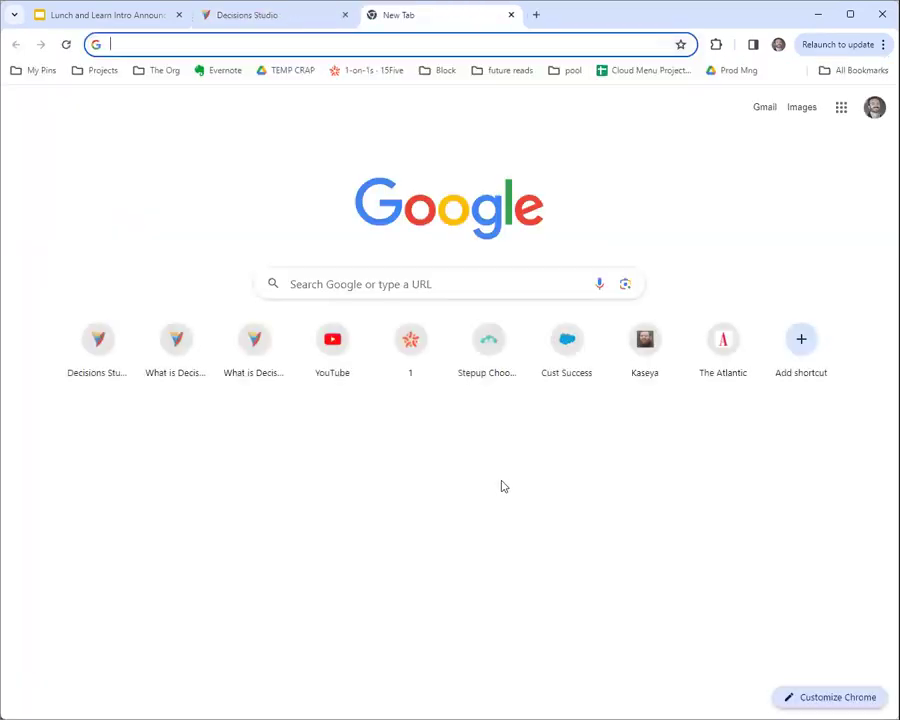
type("sql union")
key("BackSpace")
key("BackSpace")
key("BackSpace")
type("ion")
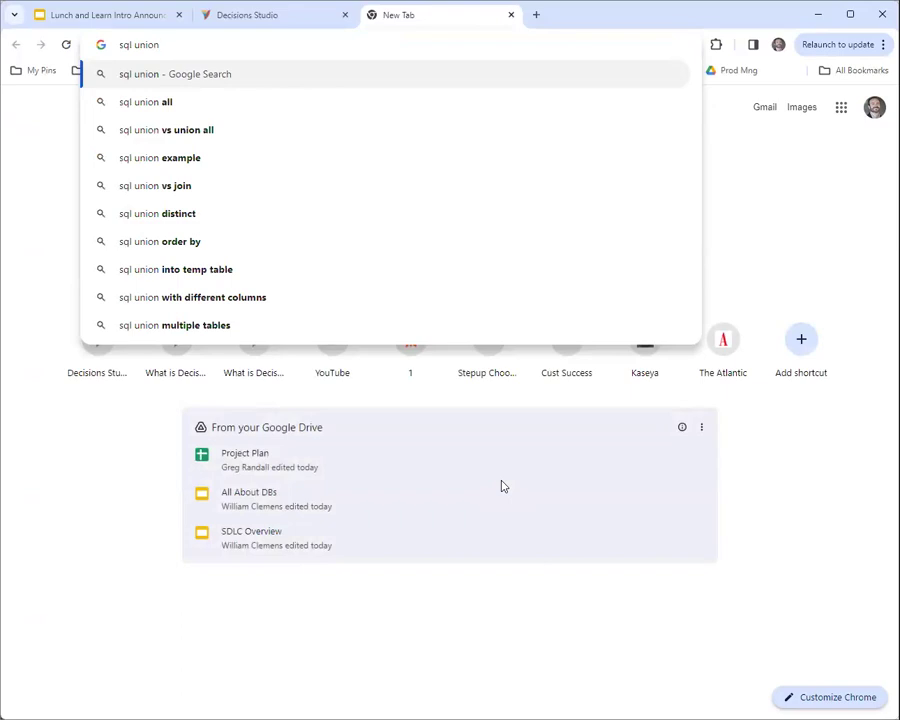
key("Return")
left_click(152, 236)
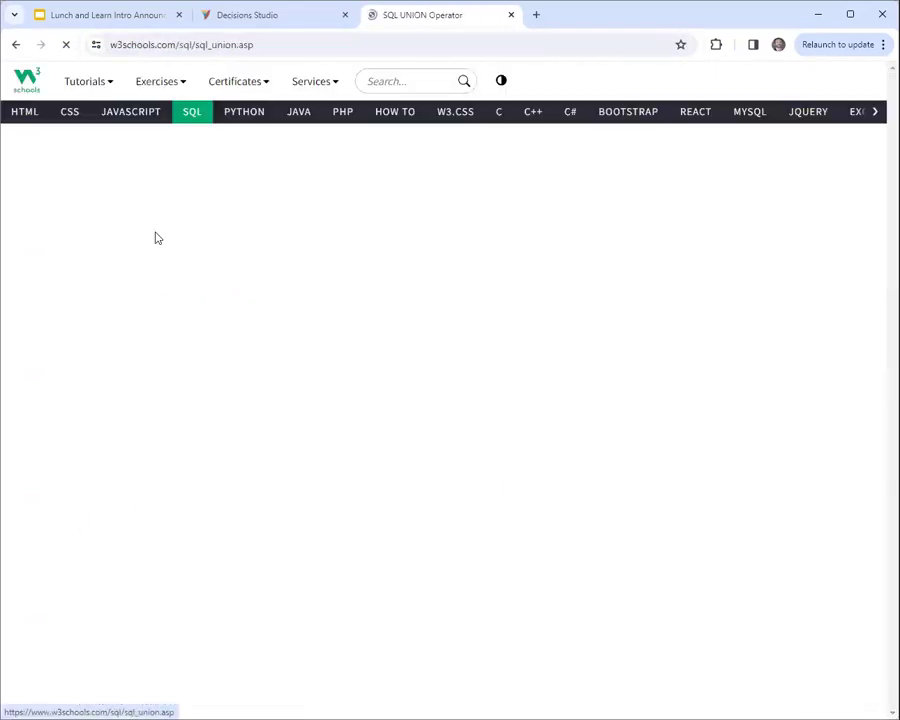
Step: Examine the UNION syntax example on the W3Schools page, highlighting the two SELECT statements and the UNION between them
scroll(420, 426, "down", 2)
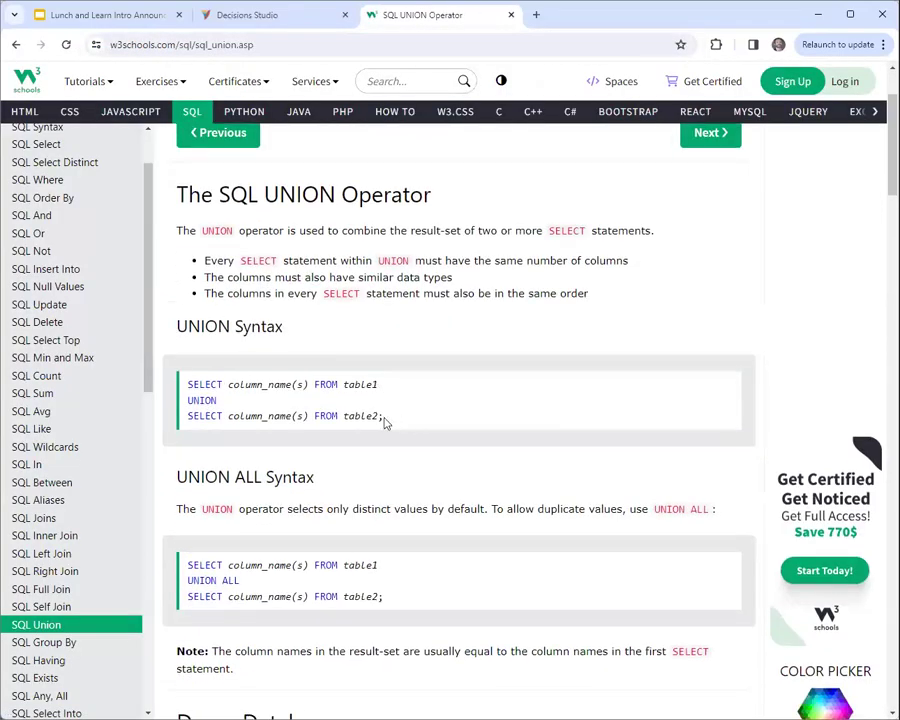
left_click_drag(385, 422, 187, 382)
left_click(440, 396)
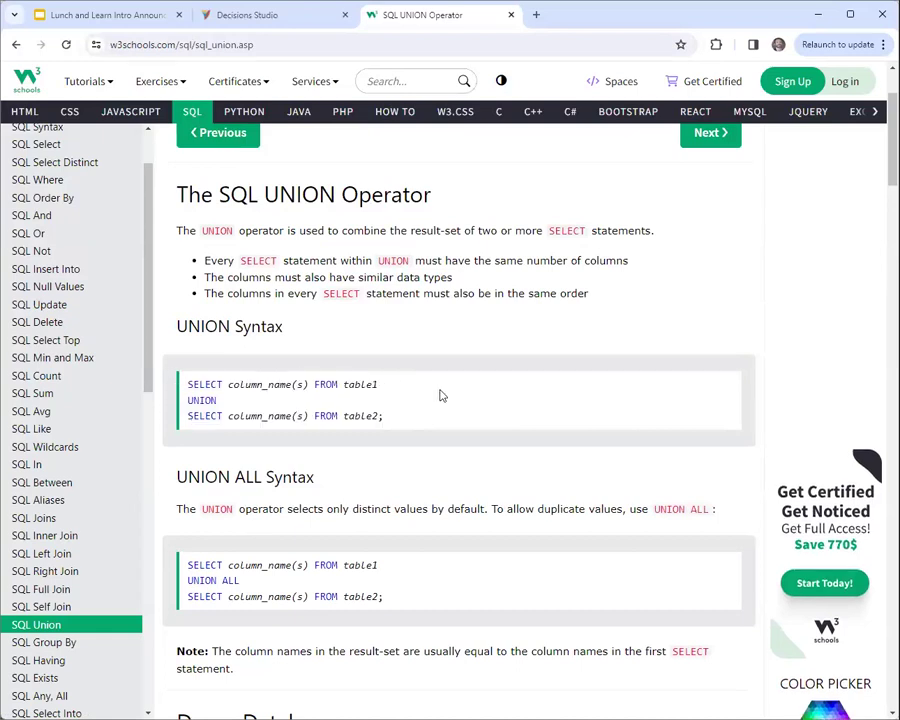
triple_click(270, 386)
left_click(446, 411)
left_click_drag(402, 410, 227, 405)
left_click(390, 418)
left_click_drag(390, 418, 187, 383)
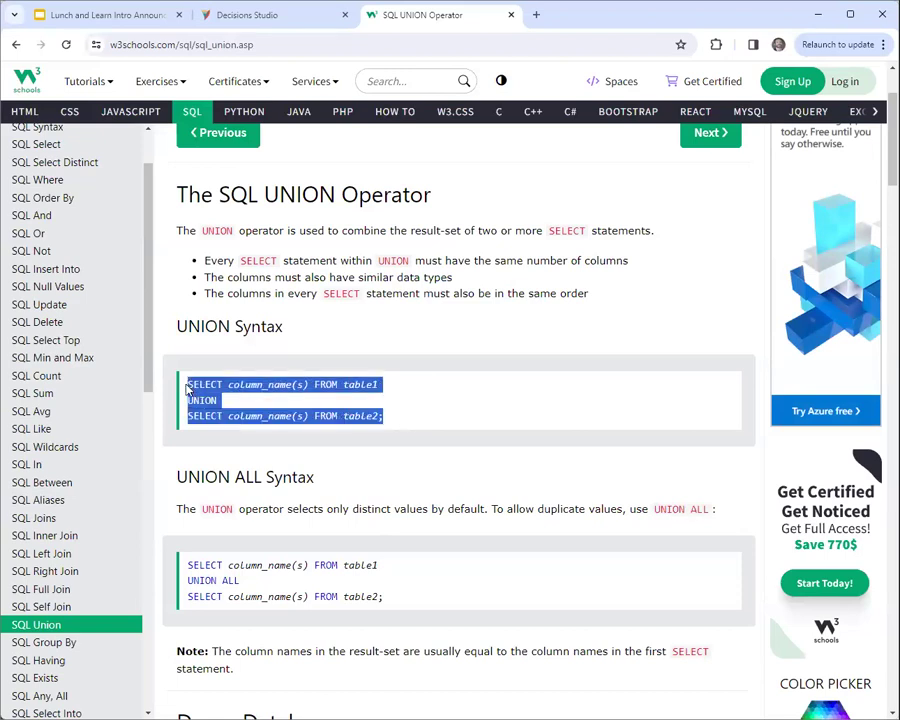
left_click(293, 15)
left_click(400, 15)
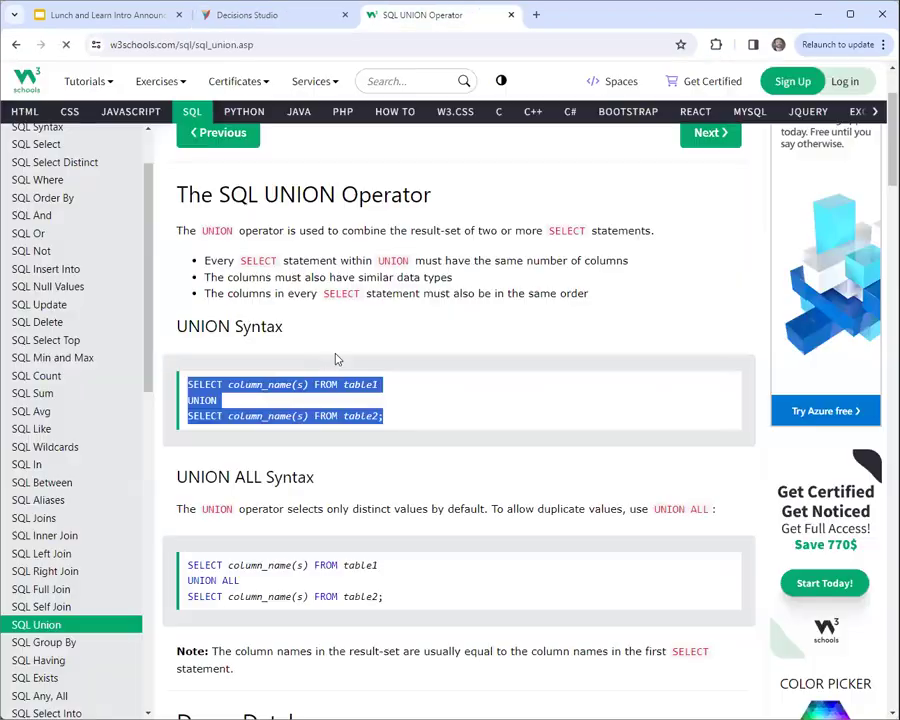
left_click(440, 409)
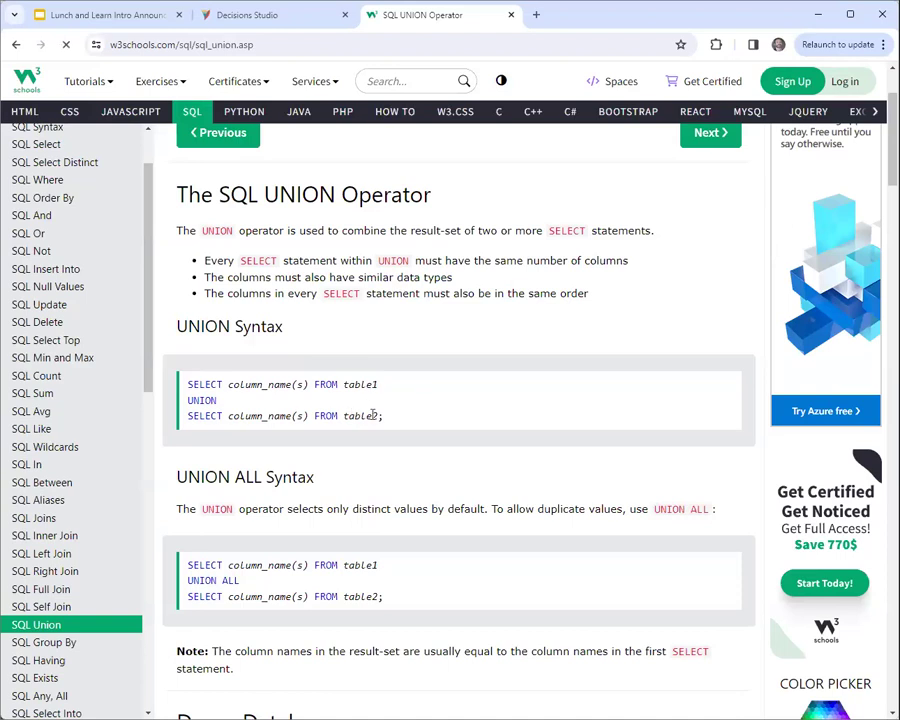
left_click_drag(376, 416, 186, 383)
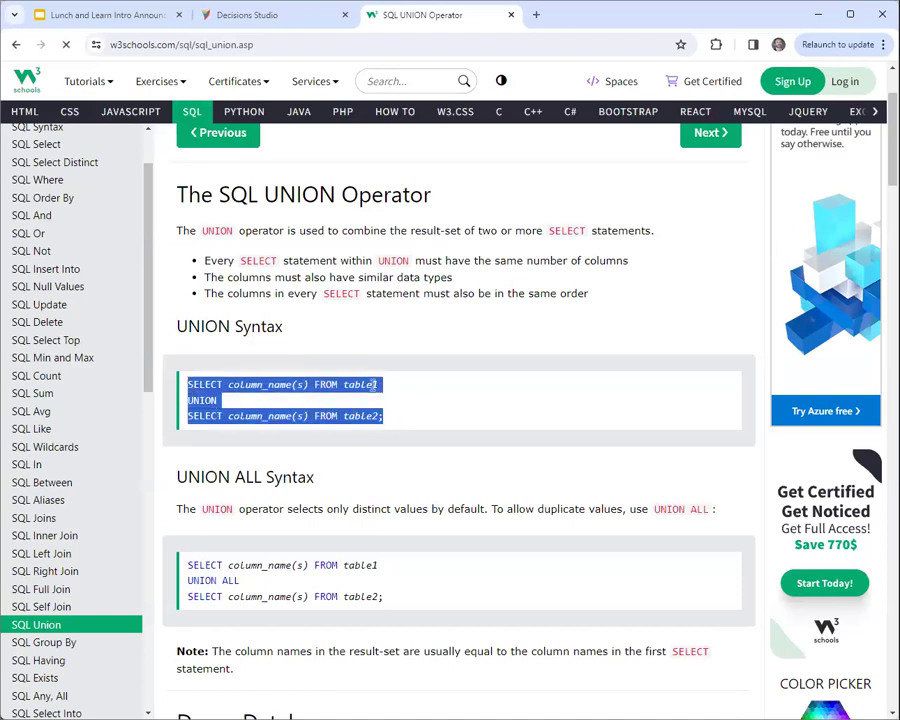
left_click(424, 397)
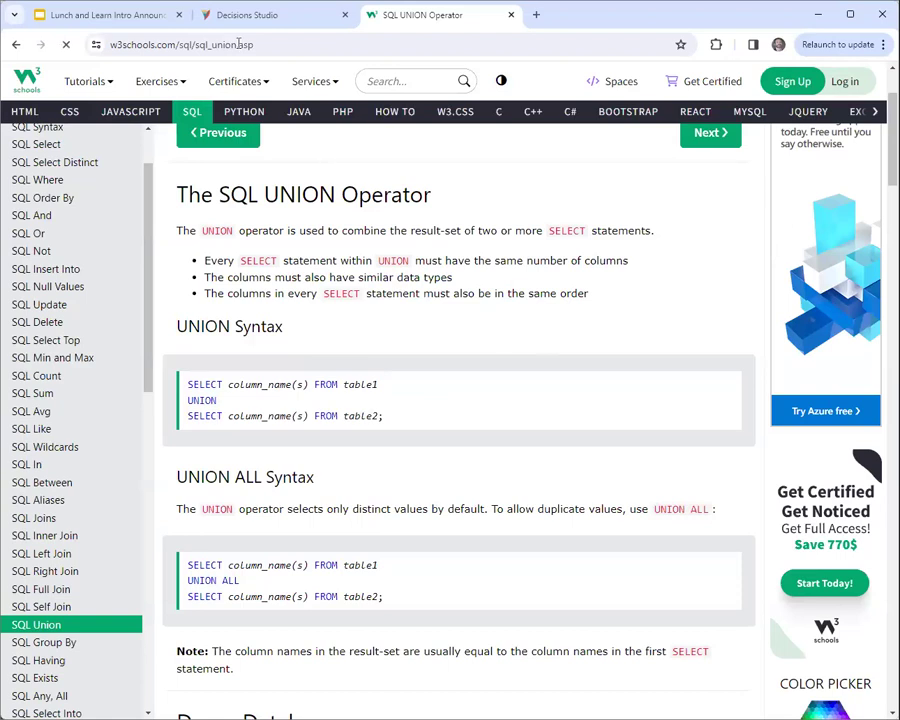
Step: Back in Decisions Studio, override the report's action context with type DecisionsFramework.ServiceLayer.Services.Accounts.Account and ID field account_id, keeping group action behavior Dynamic
left_click(280, 16)
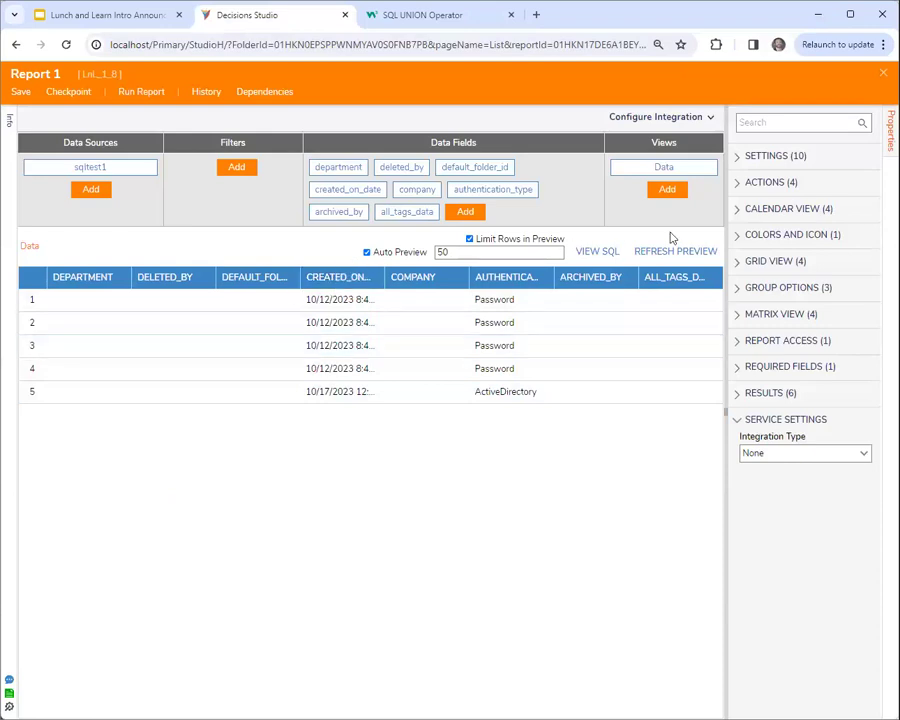
left_click(742, 186)
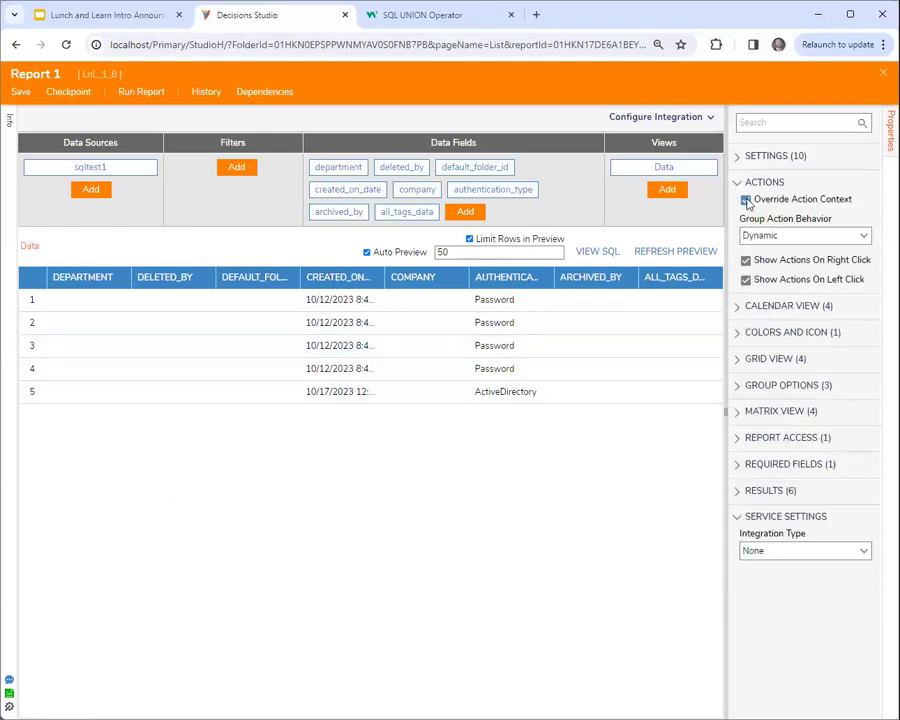
left_click(746, 200)
left_click_drag(727, 312, 503, 312)
left_click(622, 236)
type("acc")
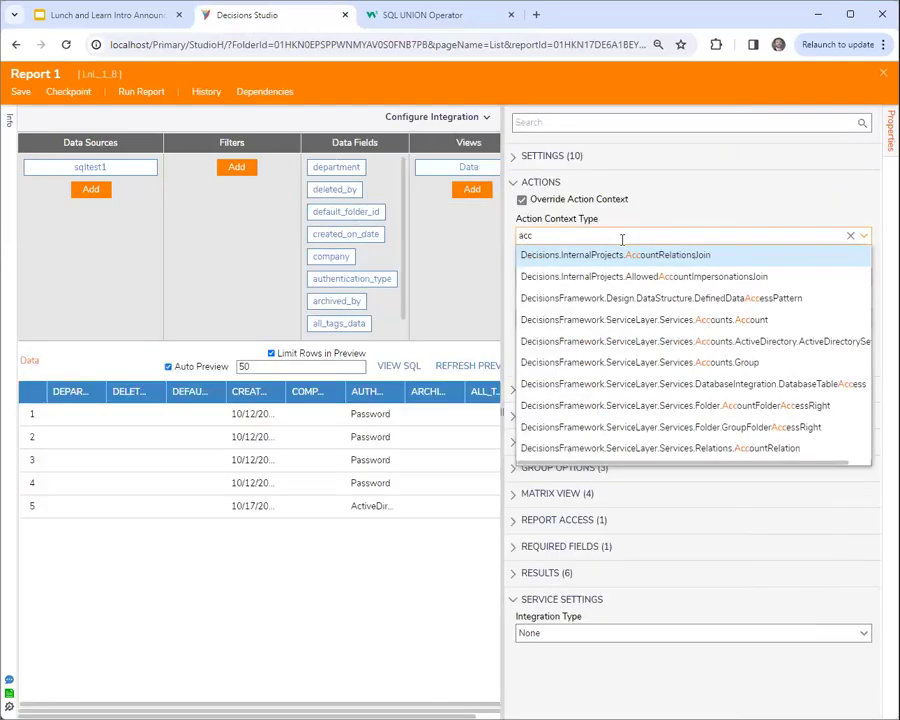
left_click(660, 320)
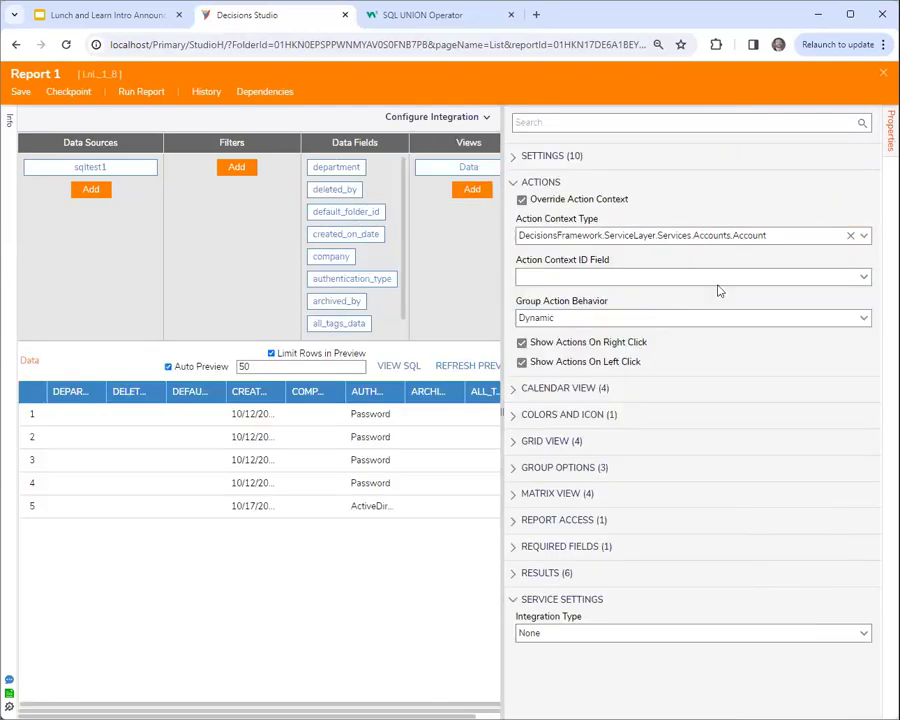
left_click(864, 280)
left_click(590, 294)
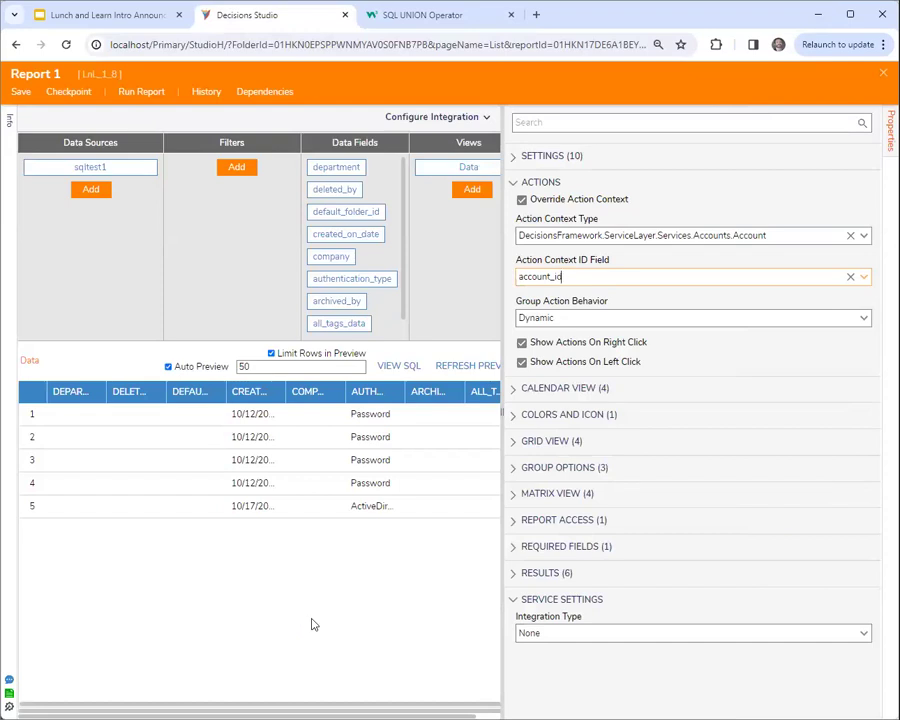
left_click(865, 320)
key("Return")
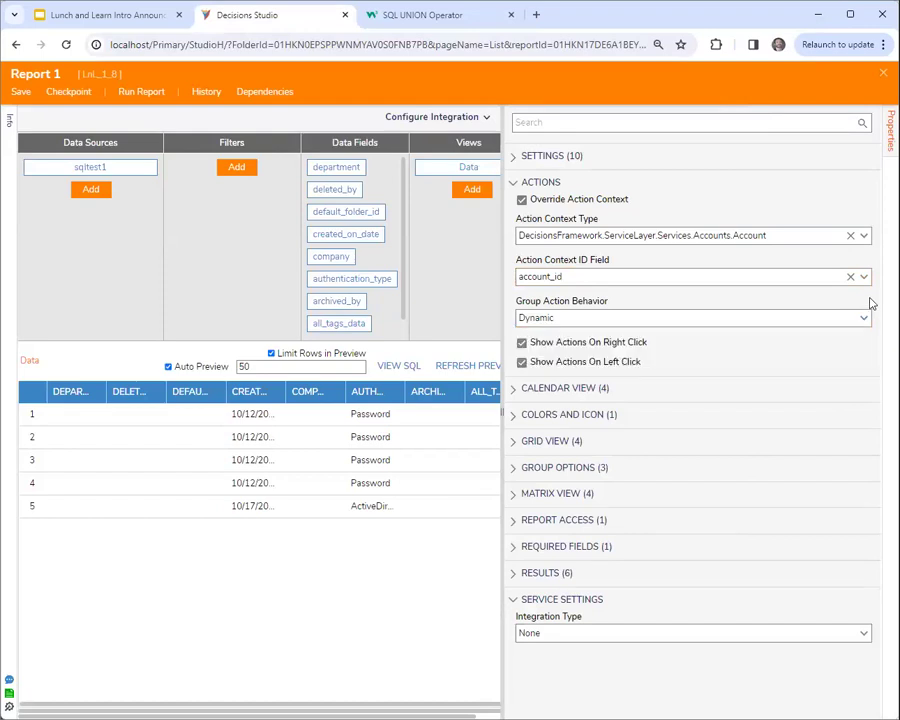
Step: Search the report's action context types for "folder", then clear the search text
left_click_drag(788, 235, 322, 248)
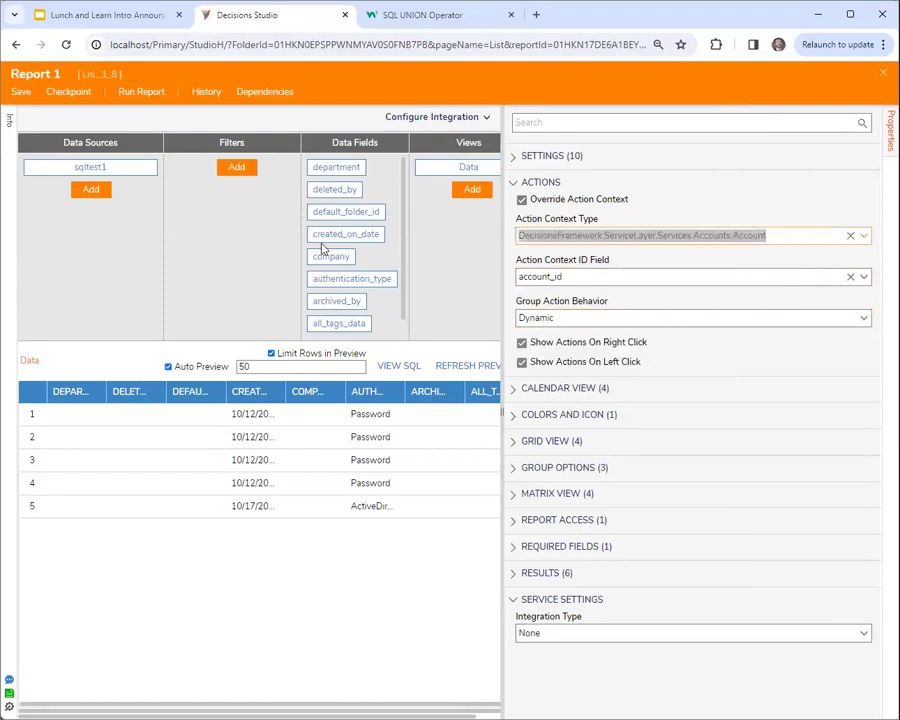
type("folder")
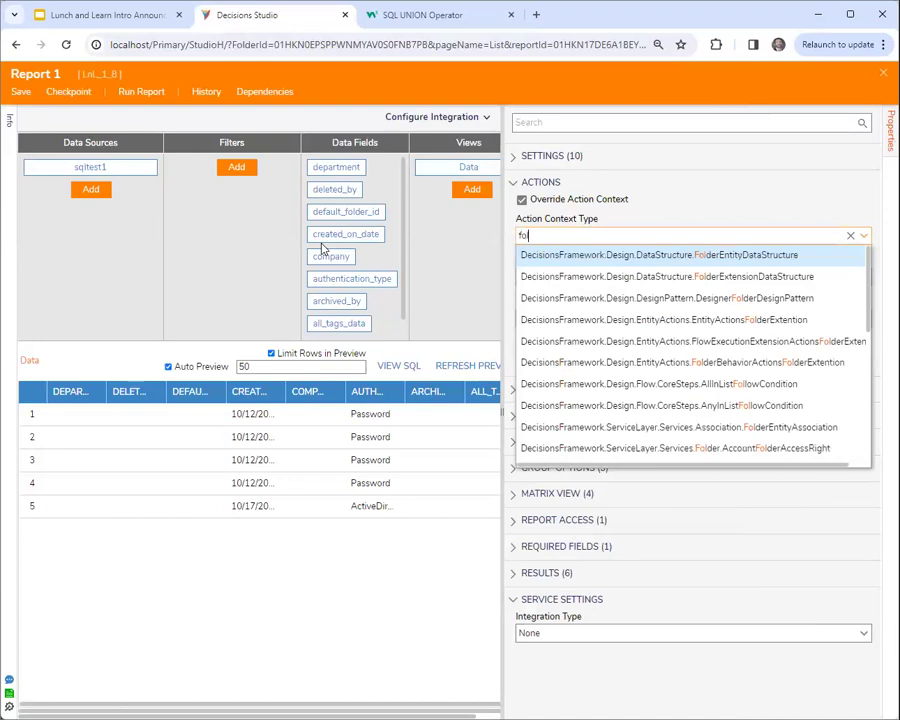
key("BackSpace")
key("BackSpace")
key("BackSpace")
key("BackSpace")
key("BackSpace")
key("BackSpace")
Step: Search the action context types for "entity" and examine the matching types across the whole list
type("entity")
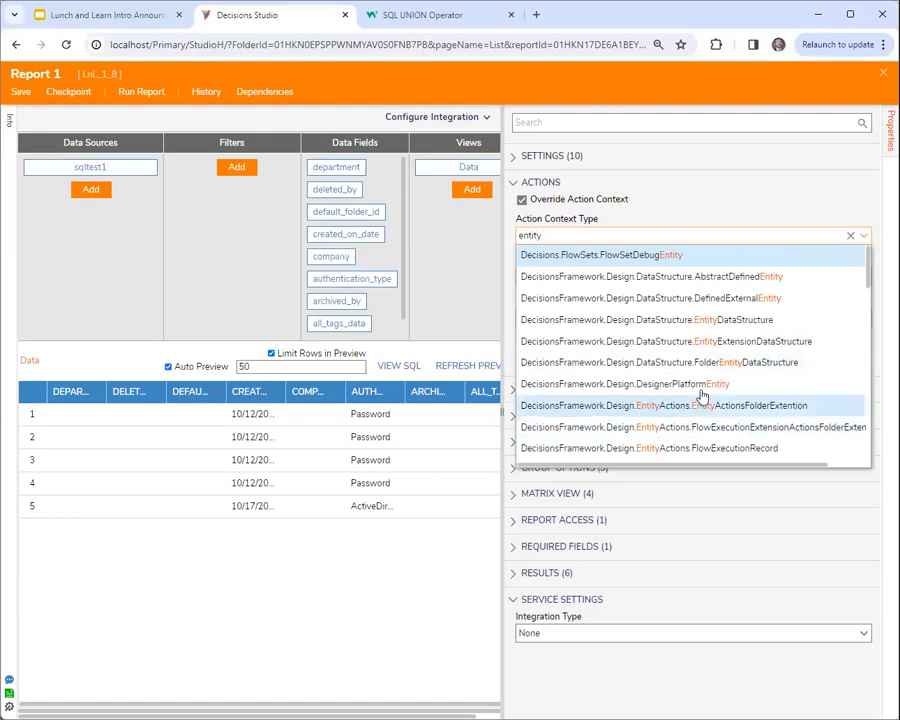
scroll(697, 395, "down", 2)
scroll(697, 345, "down", 4)
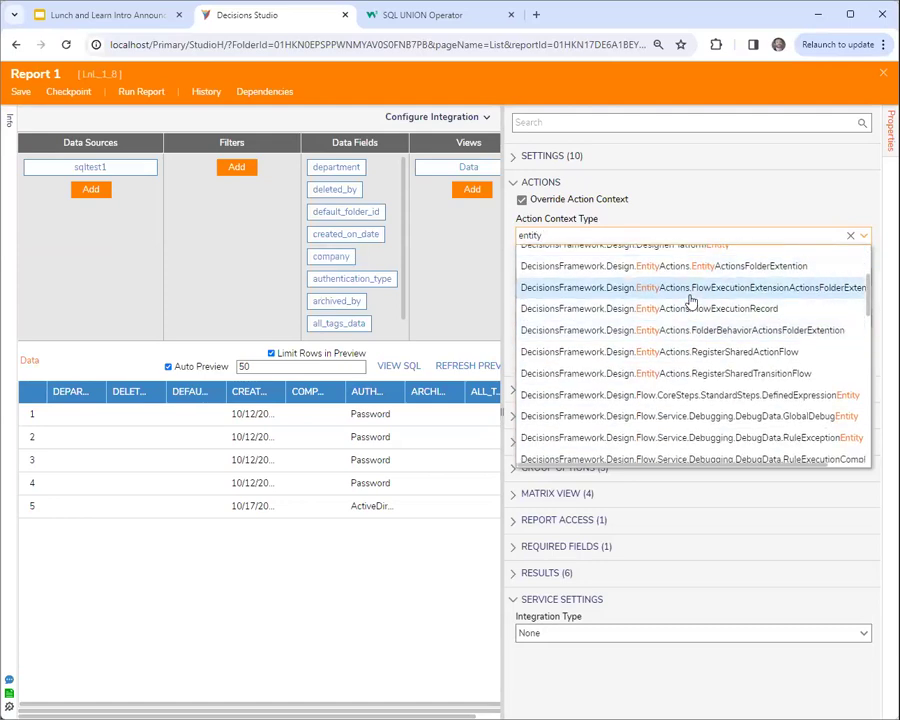
scroll(689, 302, "down", 1)
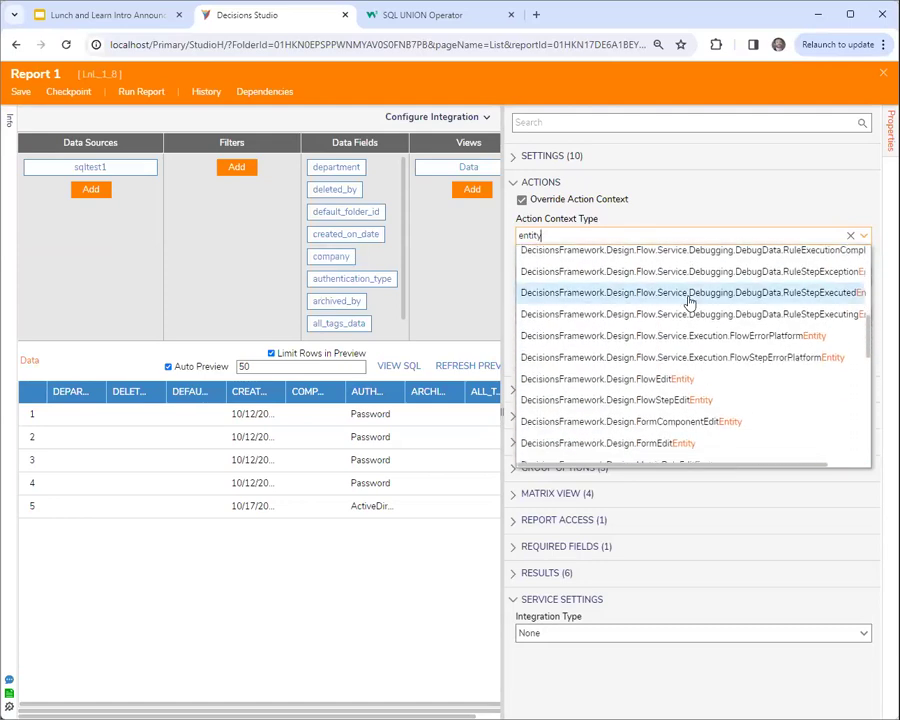
scroll(689, 302, "down", 1)
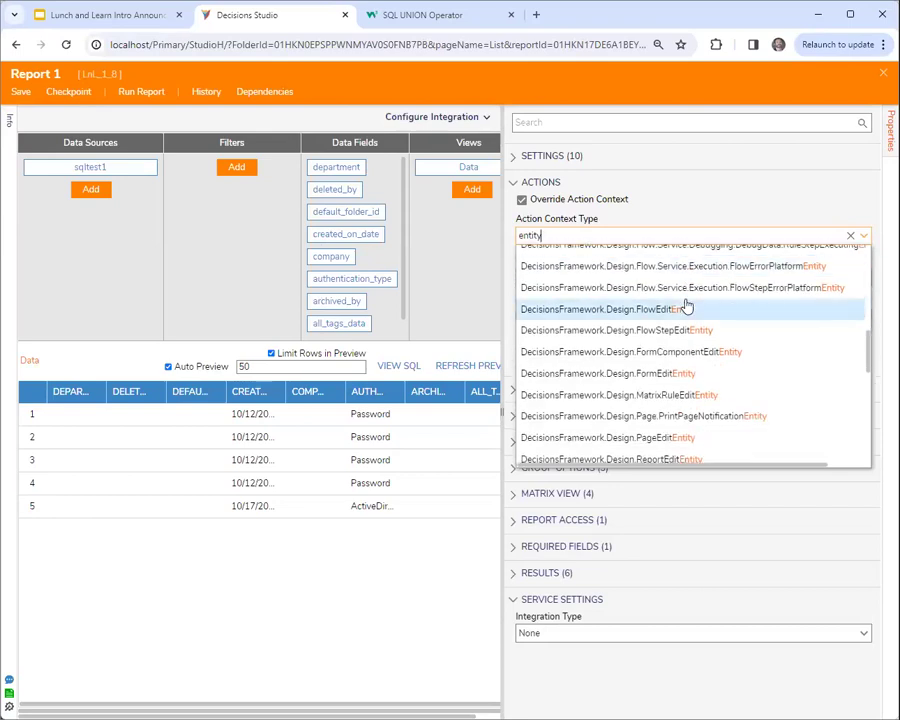
scroll(687, 306, "down", 1)
scroll(685, 306, "down", 1)
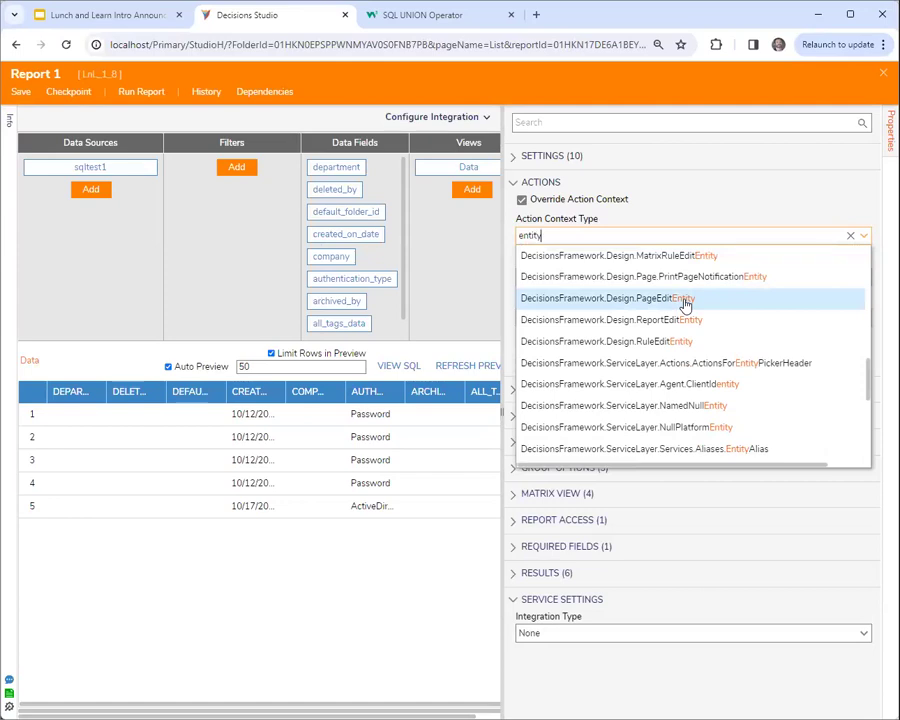
scroll(685, 305, "down", 4)
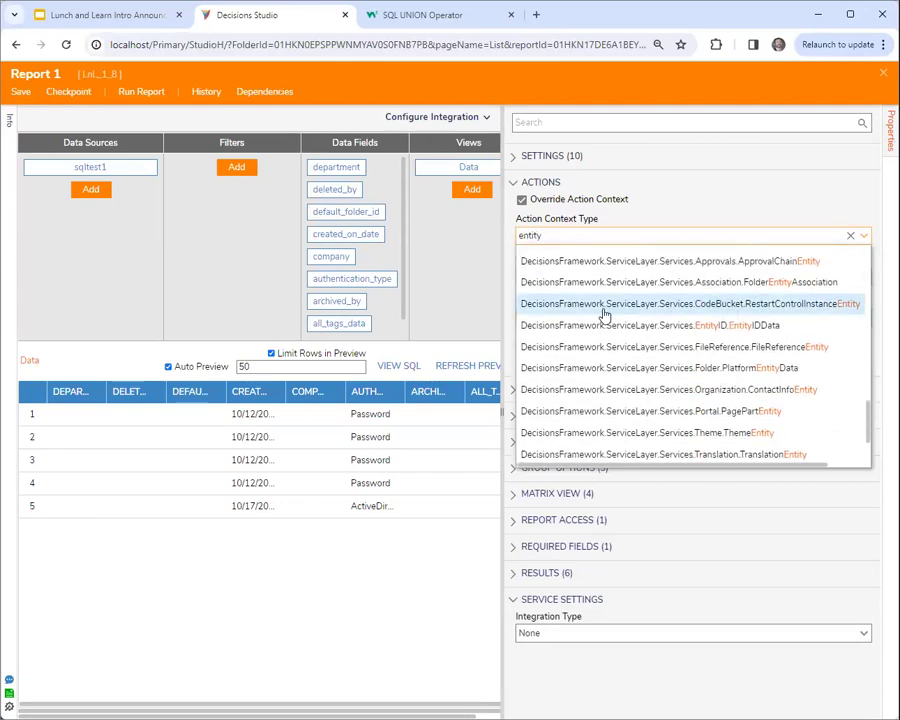
scroll(604, 315, "down", 2)
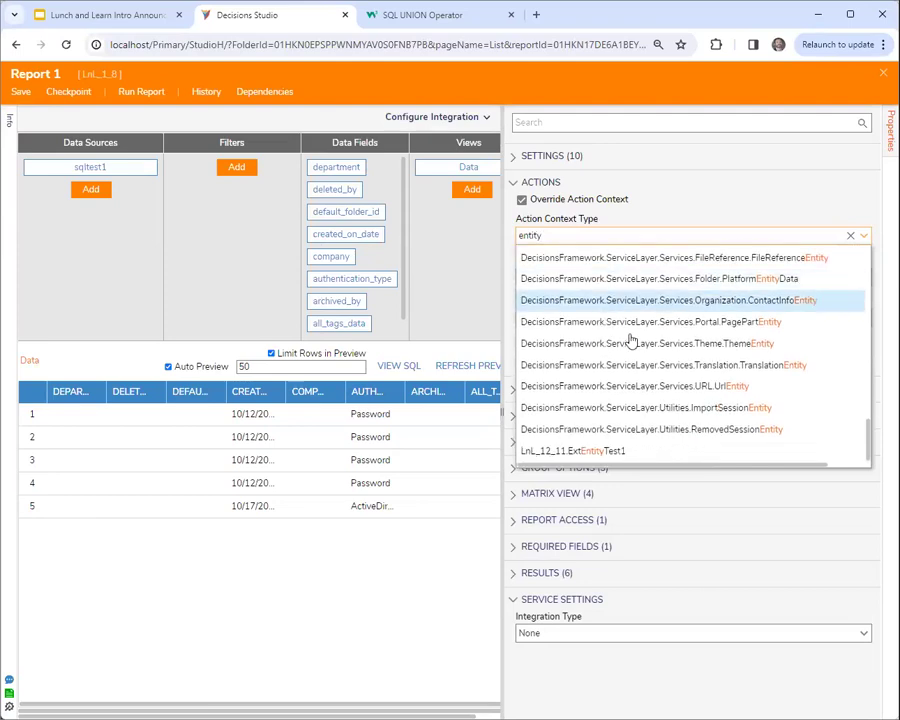
scroll(650, 412, "up", 10)
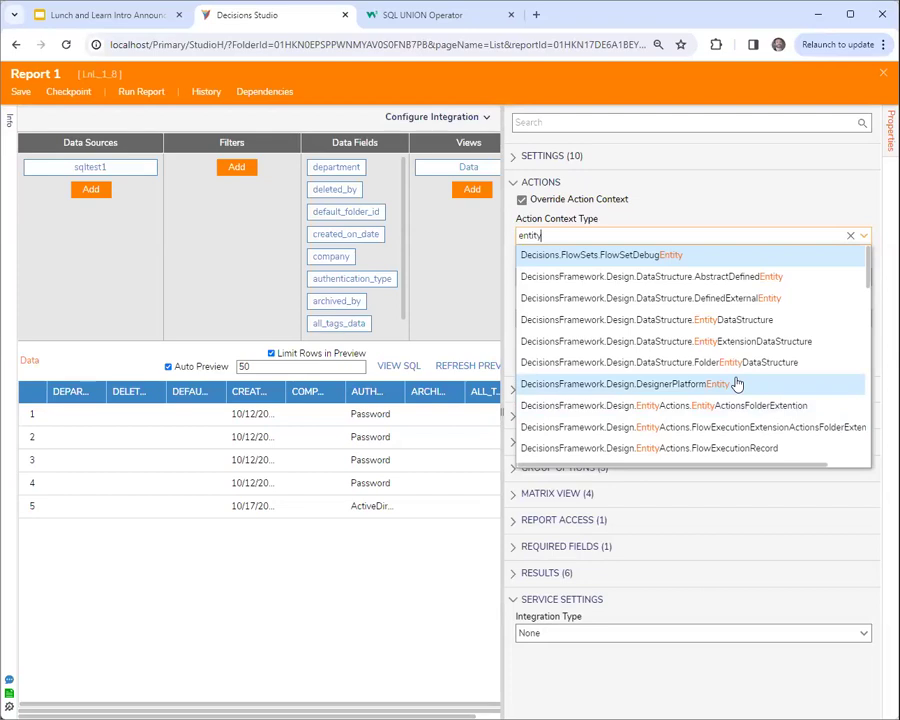
scroll(722, 360, "down", 3)
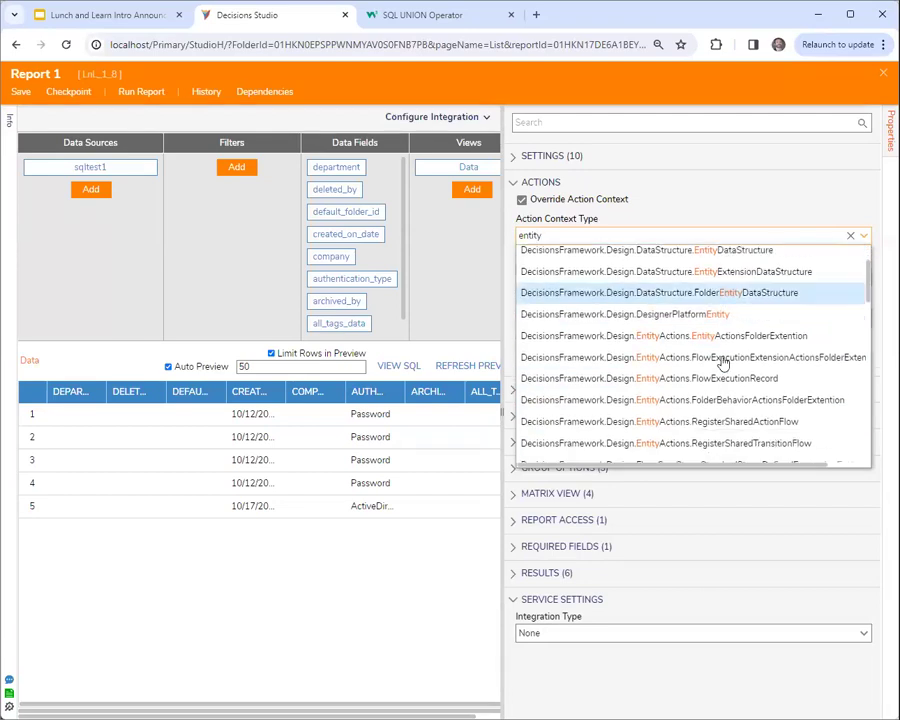
Step: Turn the report's action context override off and back on, and browse the available action context types
left_click(731, 202)
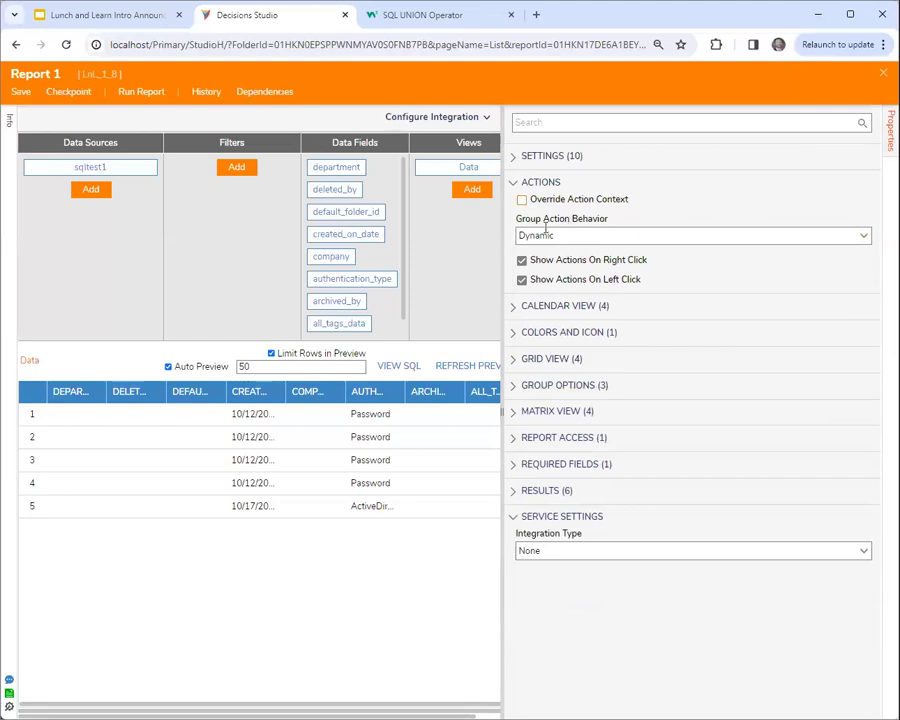
left_click(522, 200)
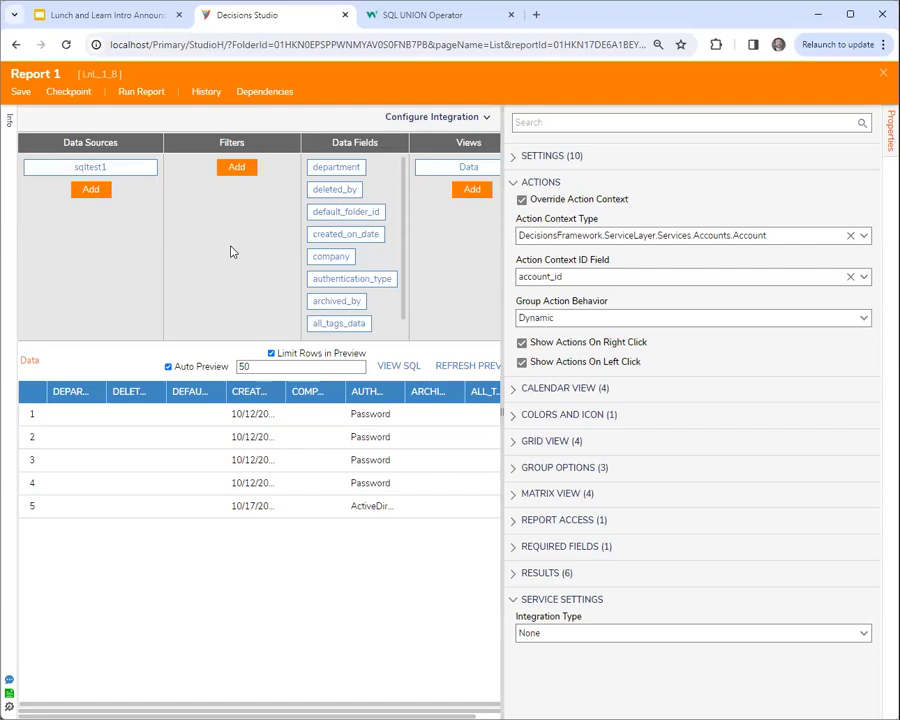
left_click(864, 237)
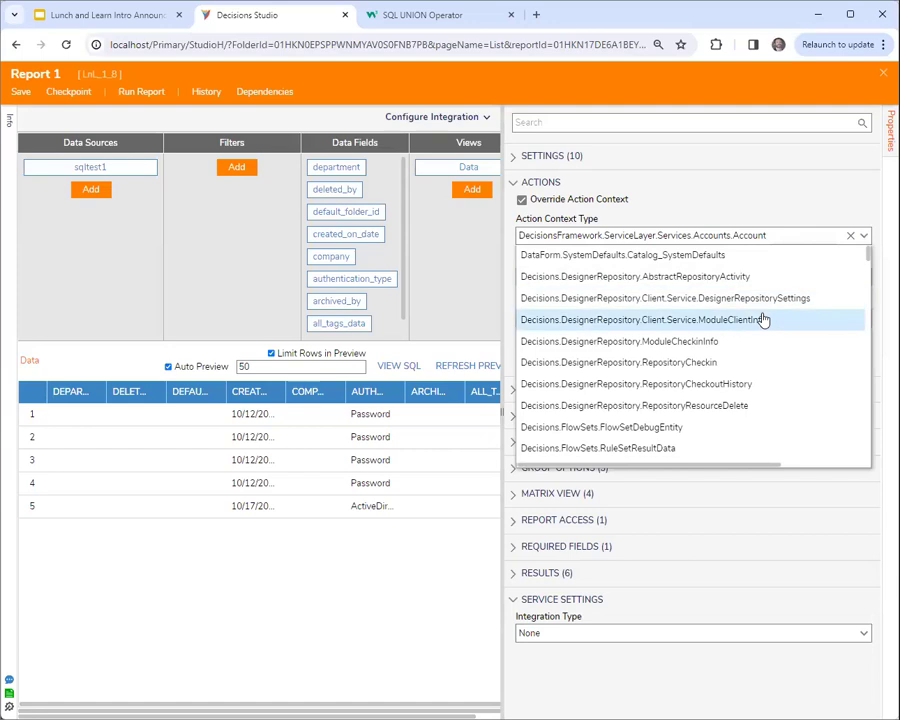
scroll(750, 336, "down", 1)
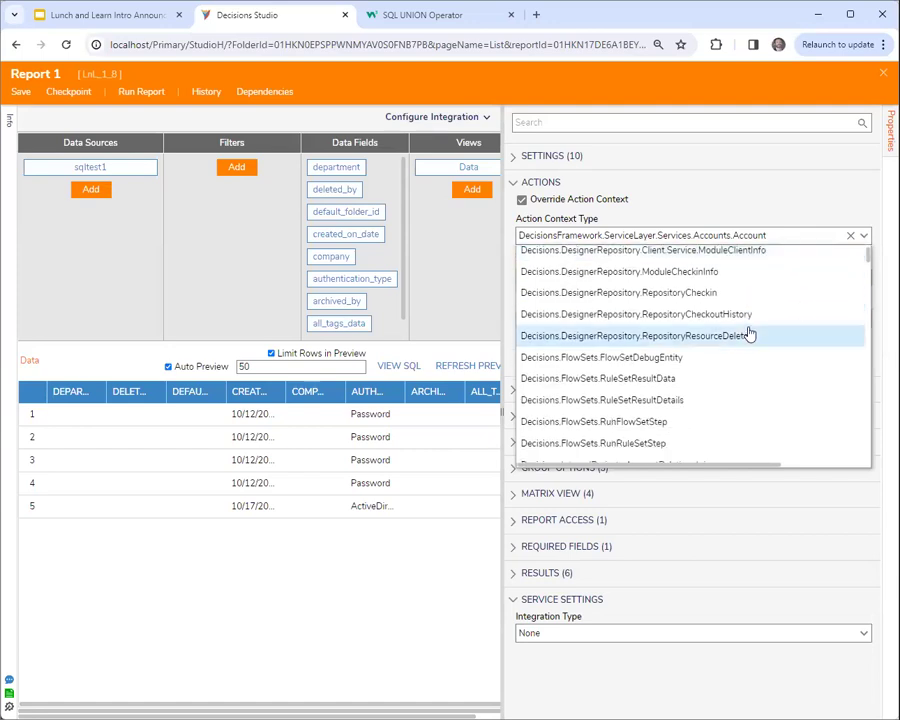
scroll(748, 350, "up", 1)
Step: Collapse the report's action settings, close the report designer and save the changes to Report 1
left_click(746, 184)
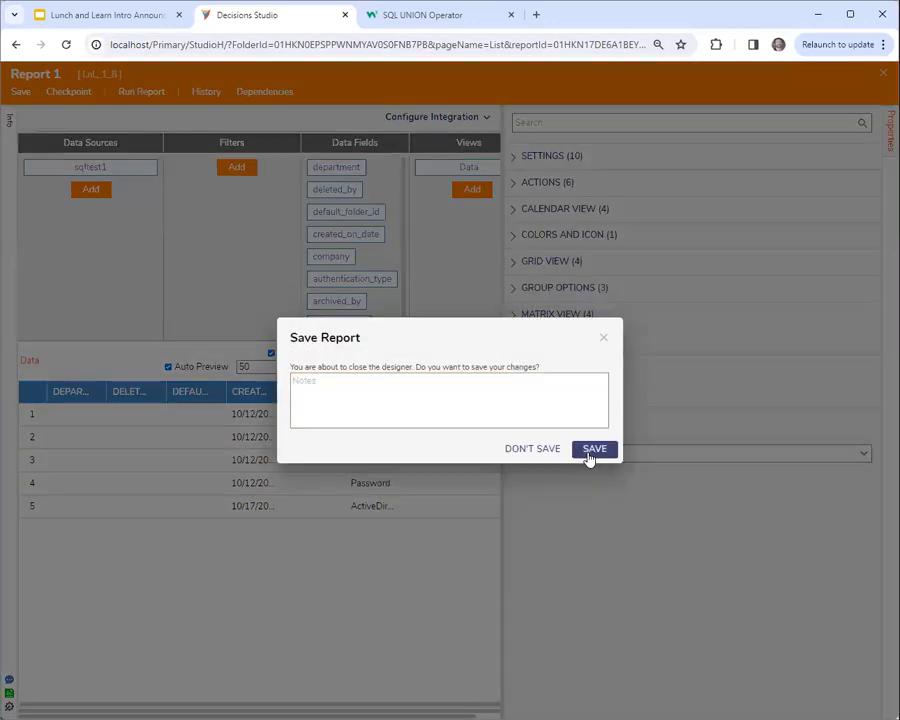
left_click(588, 450)
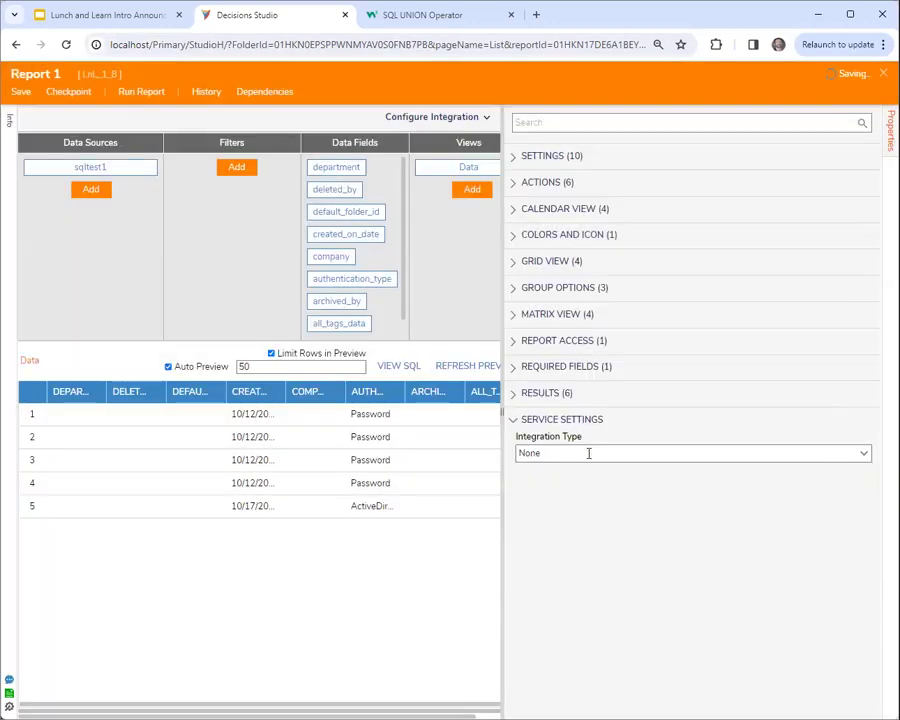
Step: Examine the actions offered for Flow 2 and the sqltest1 database query in the LnL_1_8 folder
right_click(311, 351)
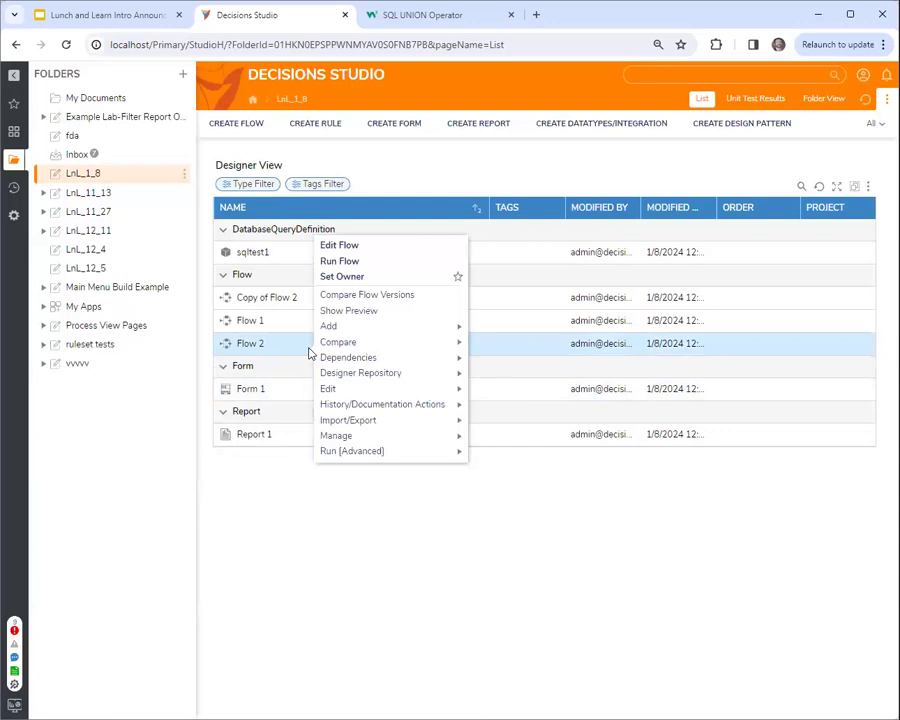
right_click(287, 257)
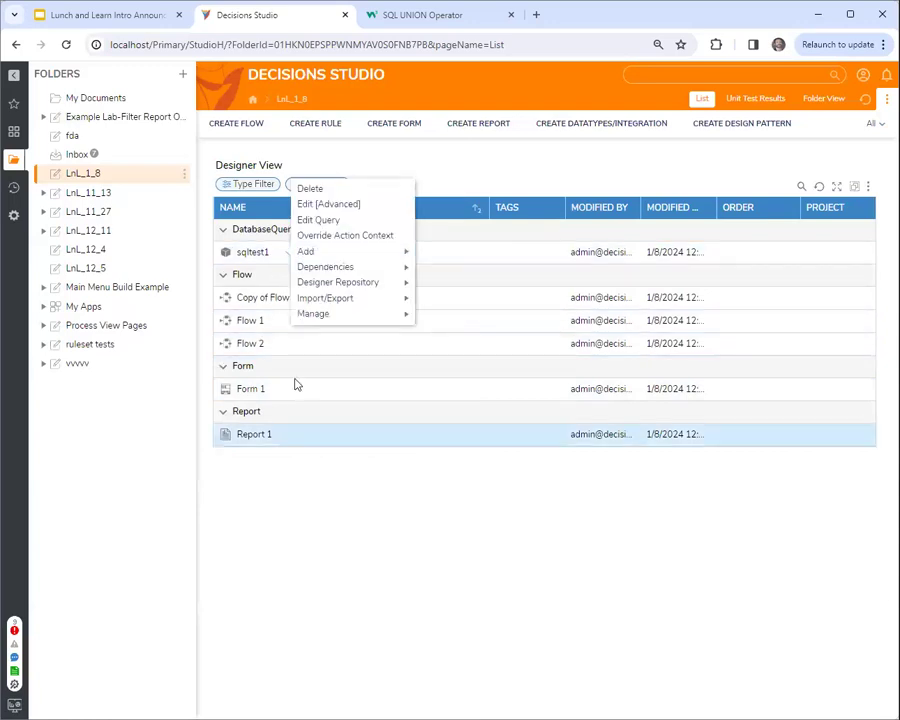
right_click(283, 326)
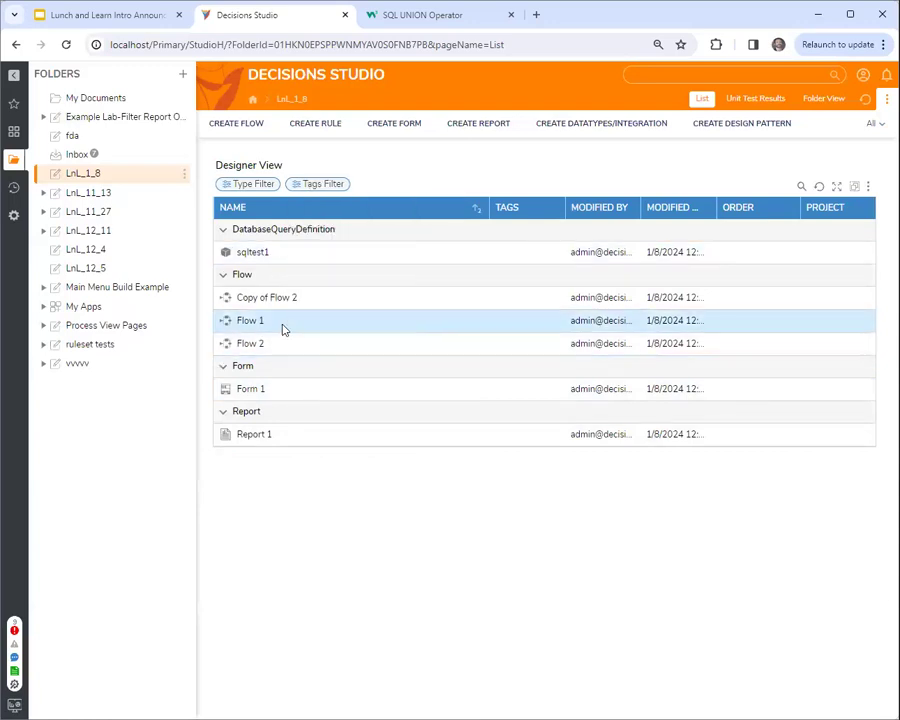
Step: Check the W3Schools SQL UNION page again and return to Decisions Studio
left_click(345, 552)
left_click(438, 17)
left_click(247, 14)
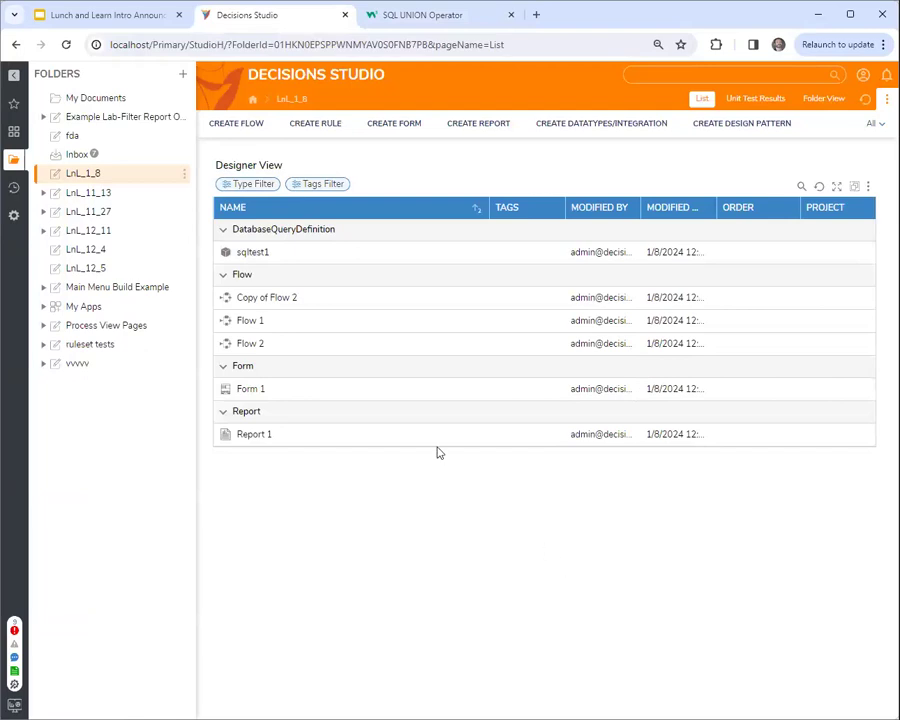
Step: Reopen Report 1 for editing, expand its action settings and widen the properties area
double_click(257, 438)
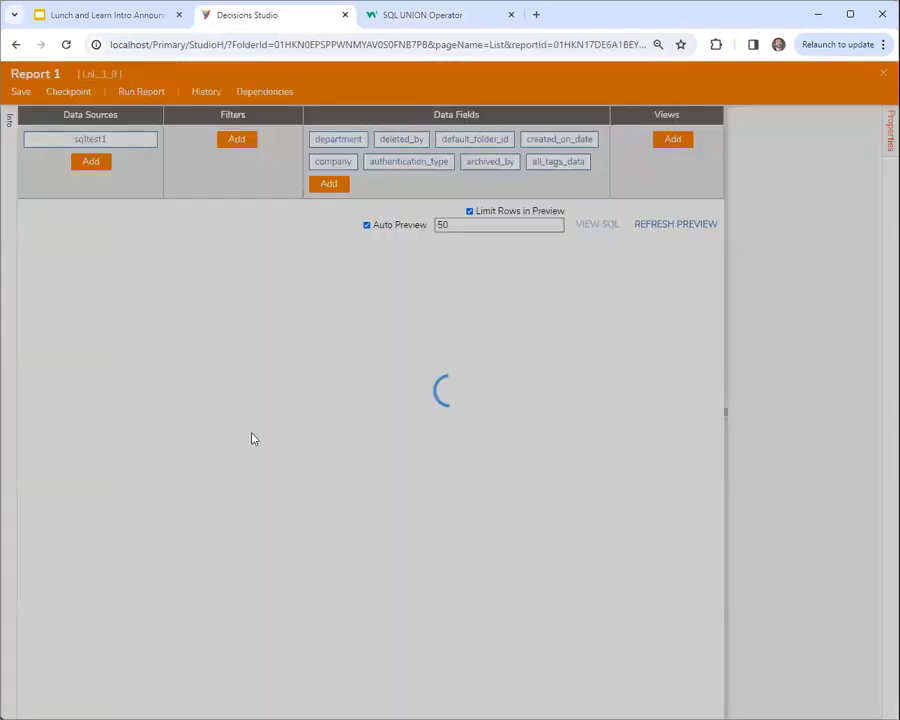
left_click(740, 183)
left_click_drag(724, 257, 430, 265)
Step: Search the report's action context types for "header", then clear the search text
left_click_drag(707, 231, 390, 231)
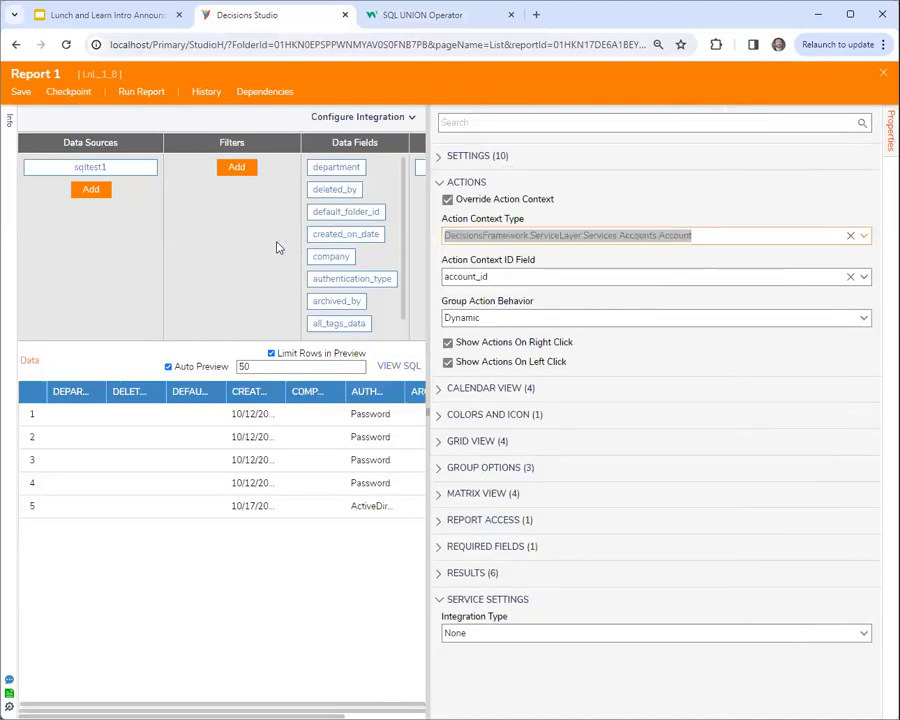
type("header")
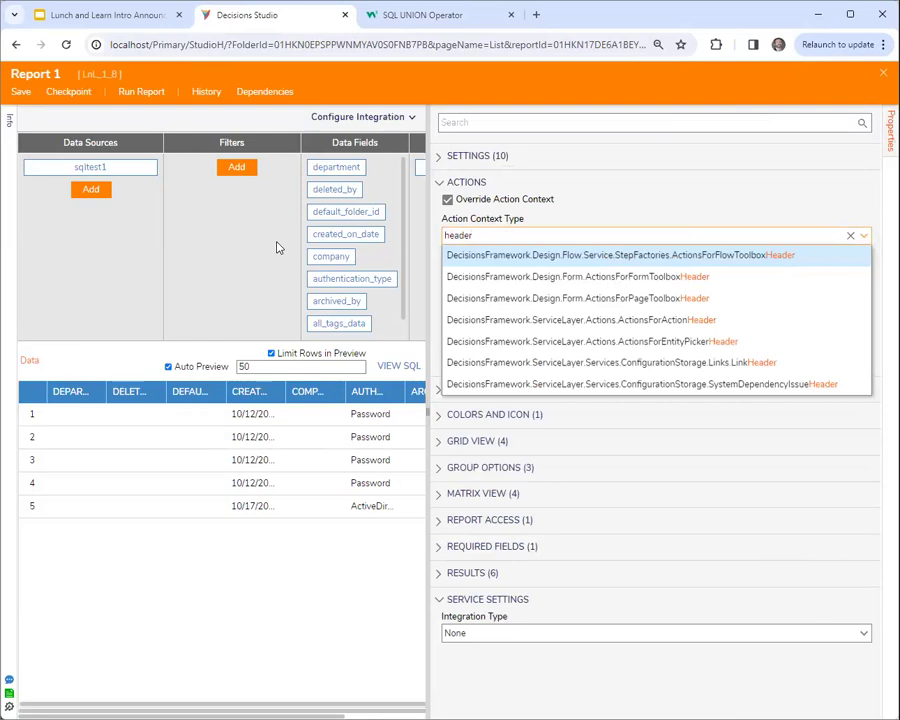
key("BackSpace")
key("BackSpace")
key("BackSpace")
key("BackSpace")
key("BackSpace")
key("BackSpace")
Step: Search the report's action context types for "entity"
type("entityheade")
key("BackSpace")
key("BackSpace")
key("BackSpace")
key("BackSpace")
key("BackSpace")
key("BackSpace")
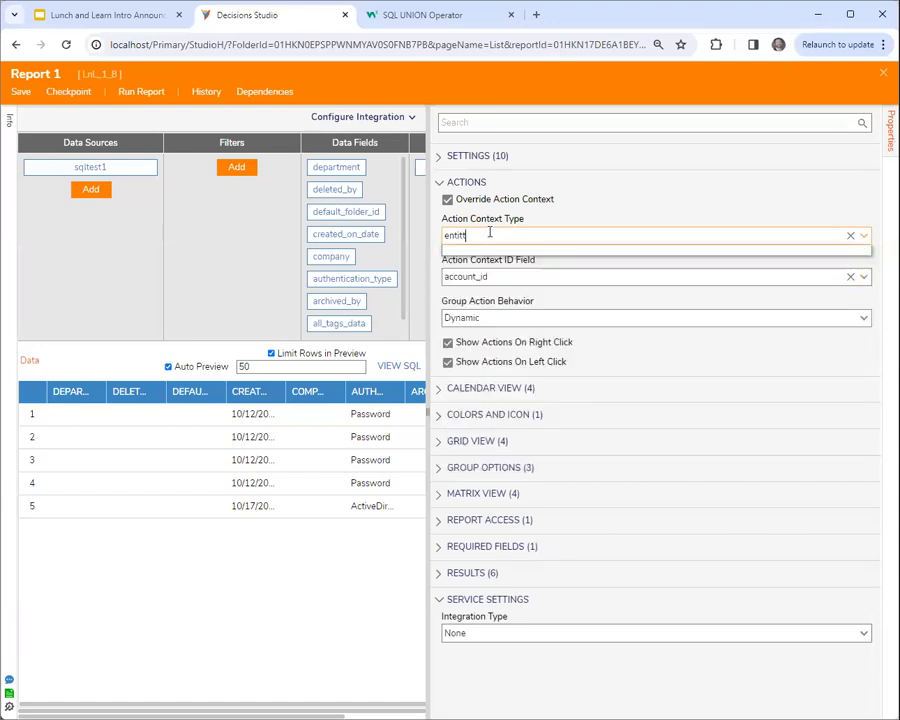
type("y")
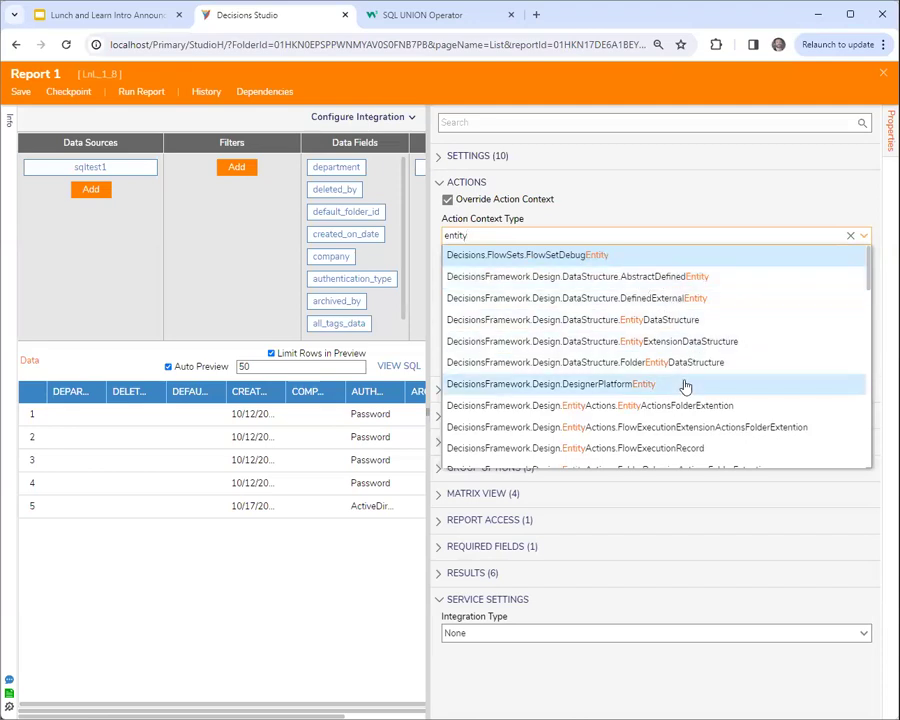
Step: Examine the entity-related action context types down to the end of the list, and close the list without choosing one
scroll(686, 380, "down", 1)
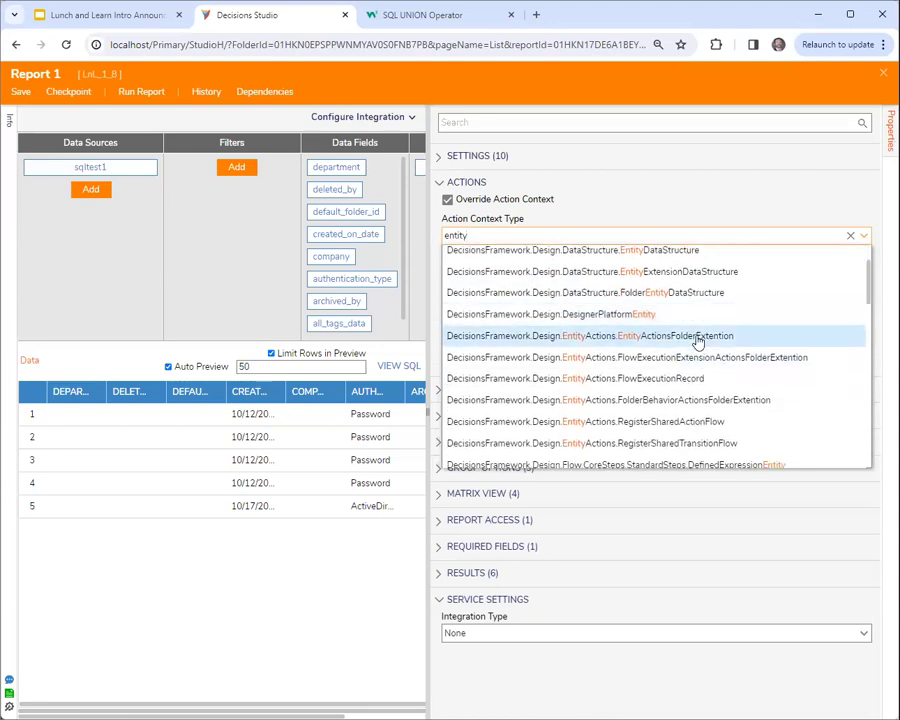
scroll(697, 342, "down", 1)
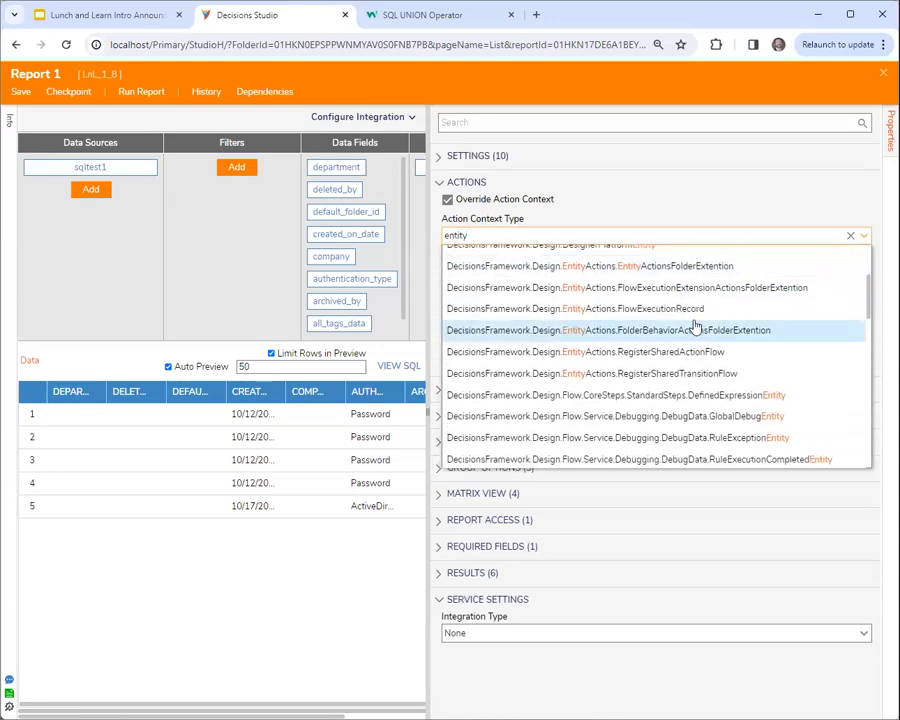
scroll(695, 335, "down", 1)
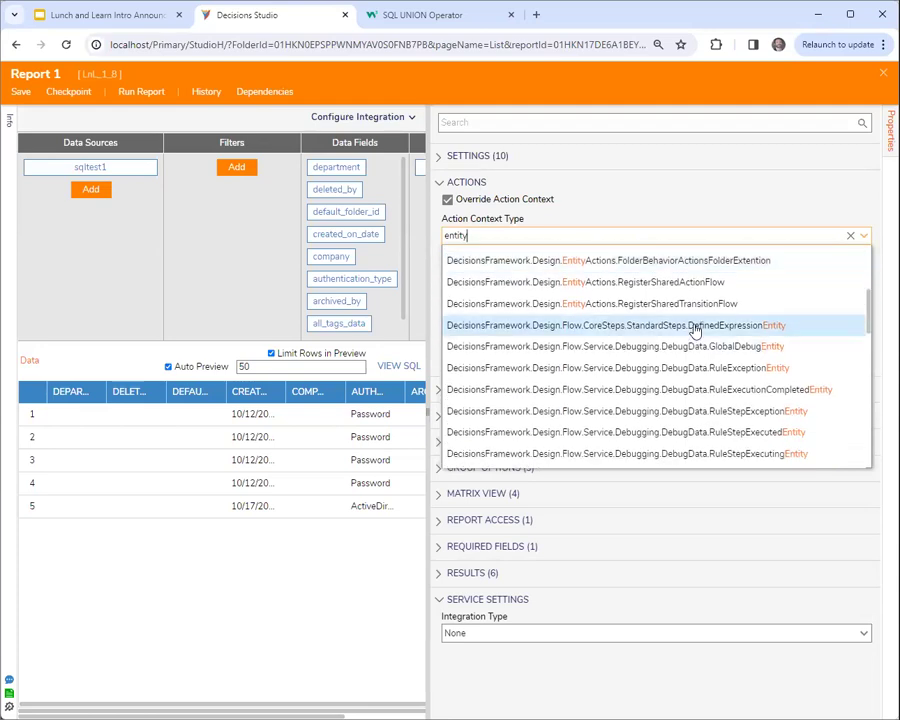
scroll(695, 330, "down", 1)
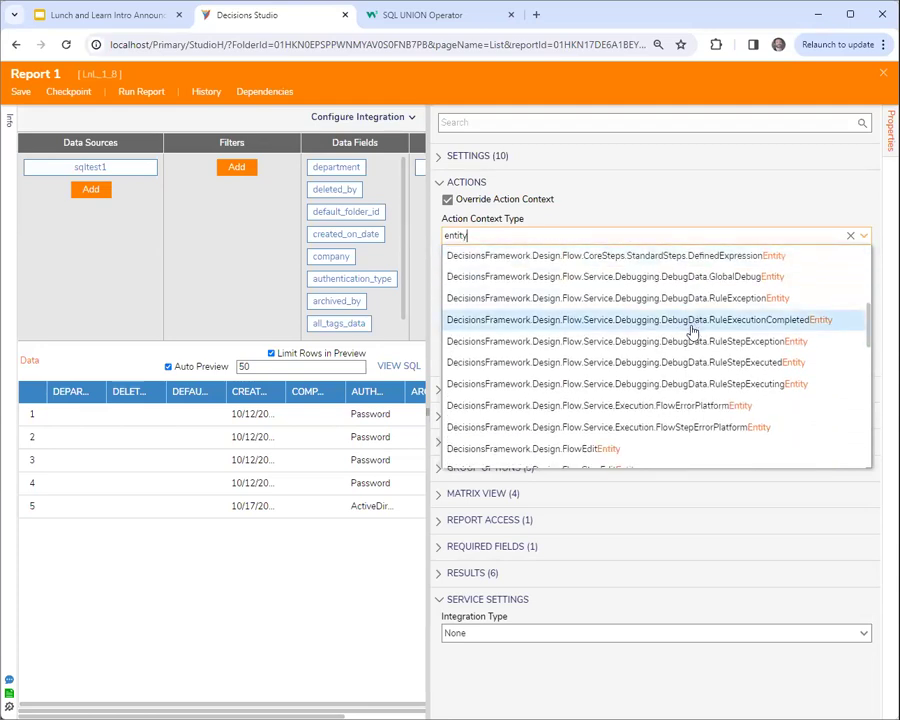
scroll(694, 331, "down", 1)
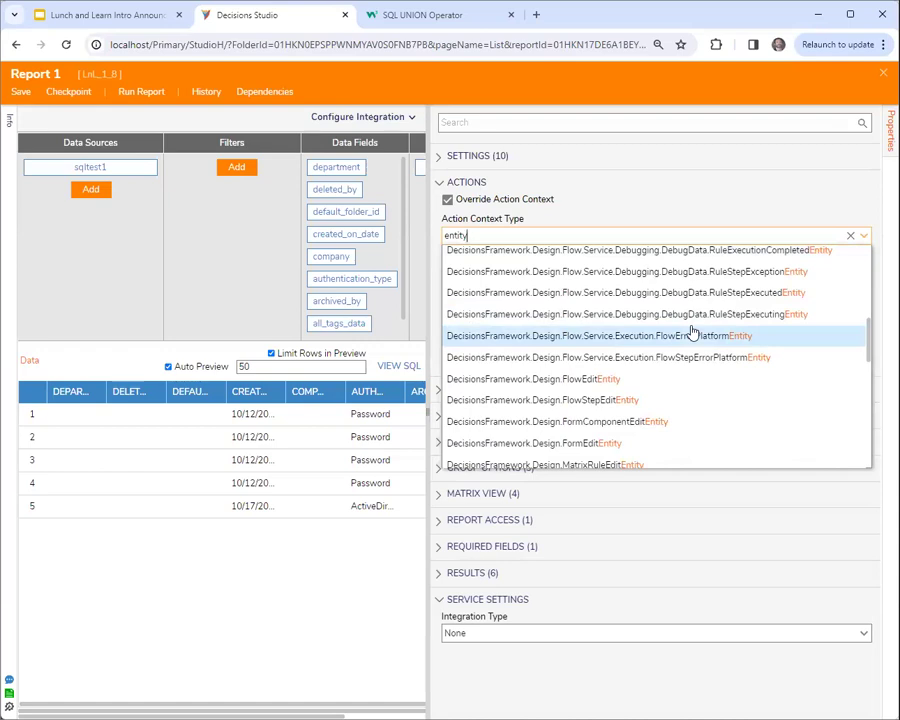
scroll(693, 332, "down", 1)
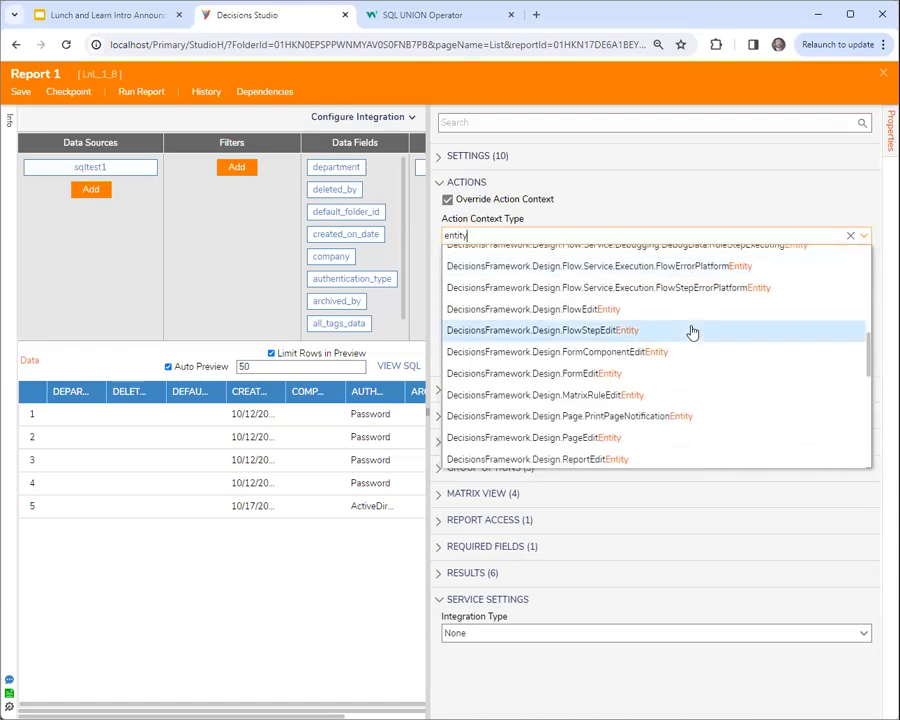
scroll(692, 332, "down", 1)
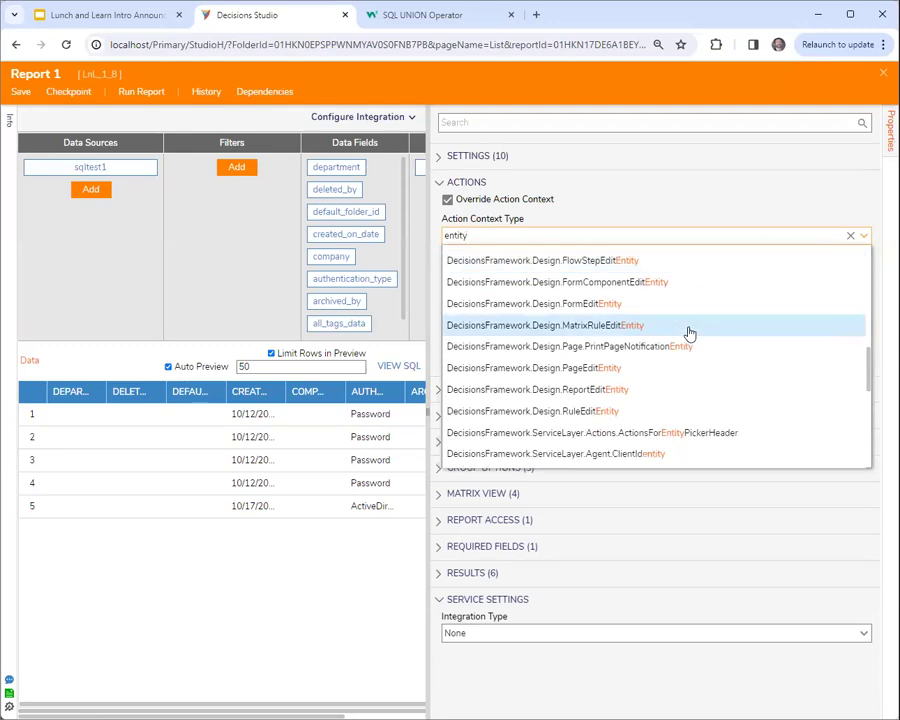
scroll(689, 333, "down", 1)
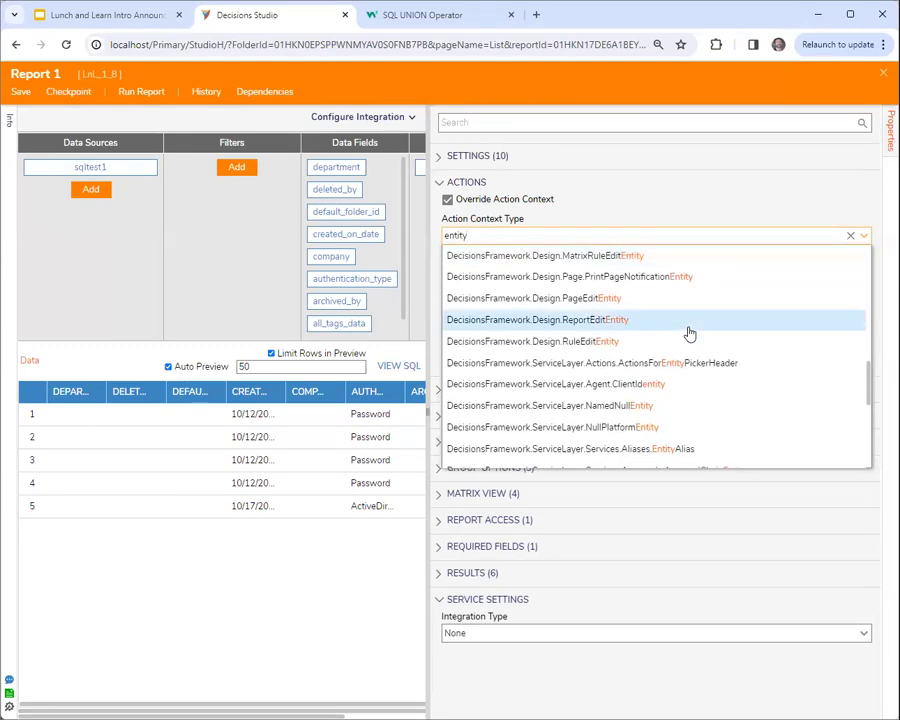
scroll(689, 333, "down", 1)
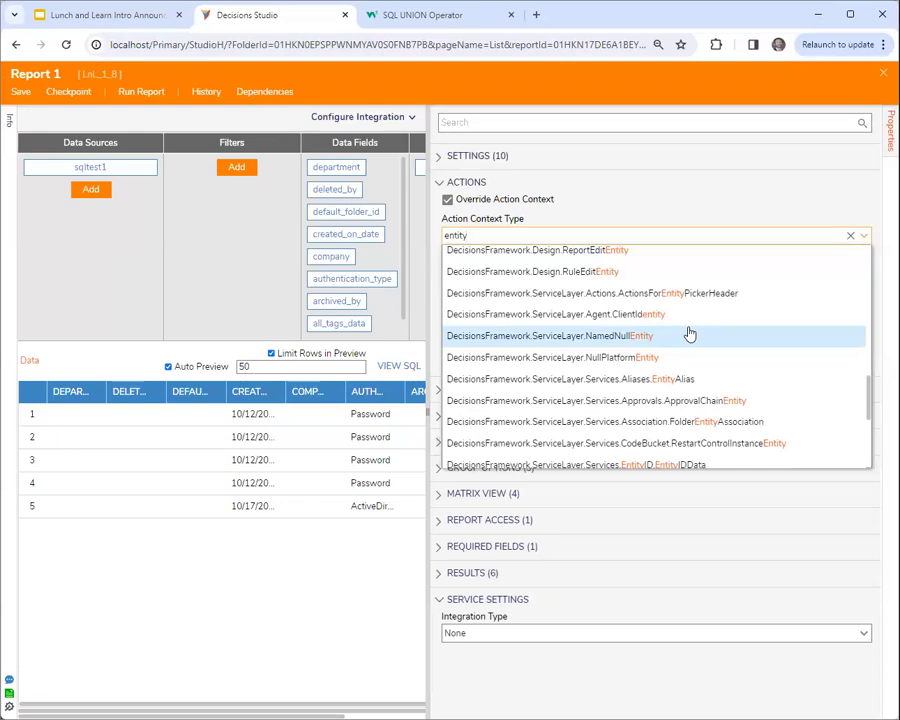
scroll(689, 333, "down", 1)
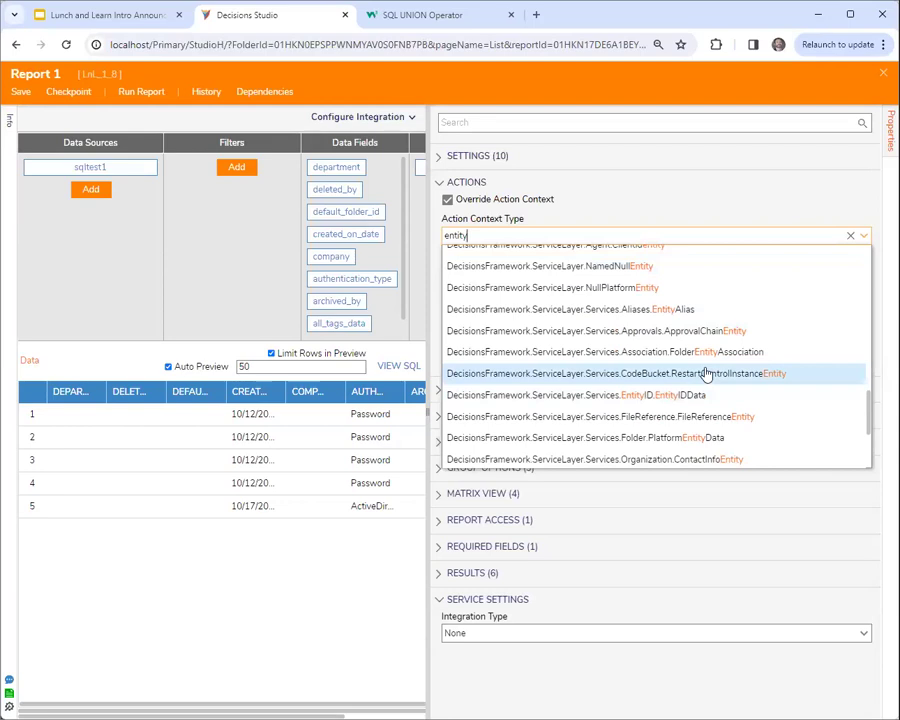
scroll(706, 373, "down", 1)
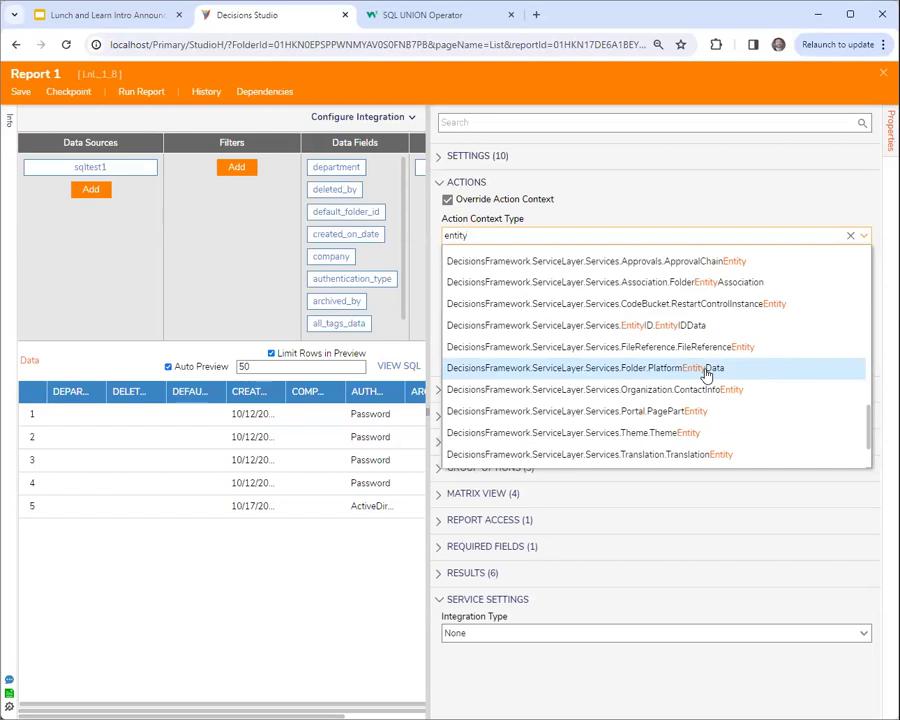
scroll(706, 373, "down", 1)
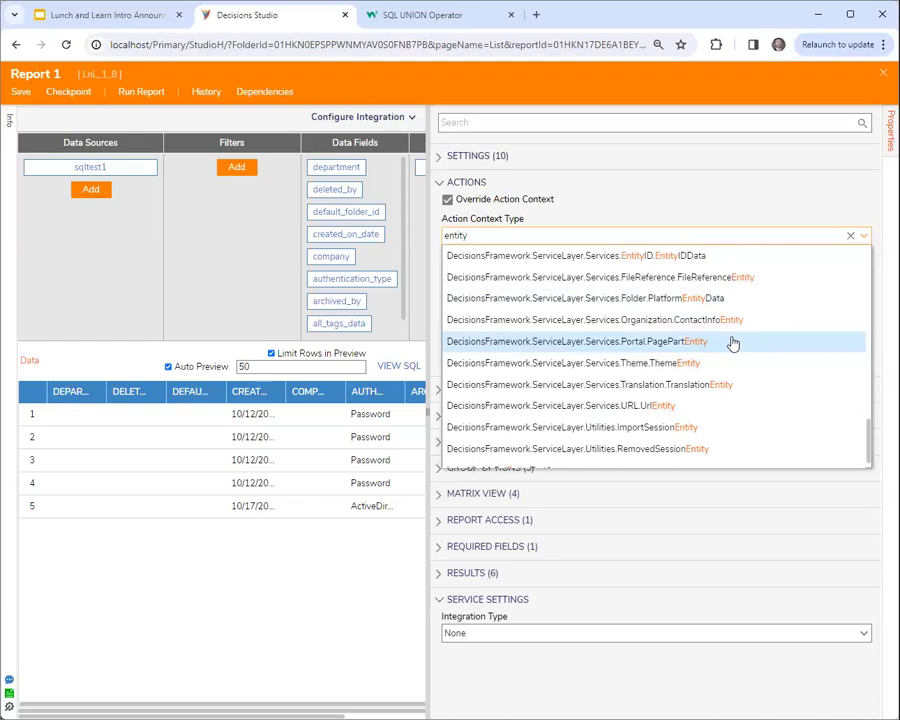
scroll(752, 306, "down", 1)
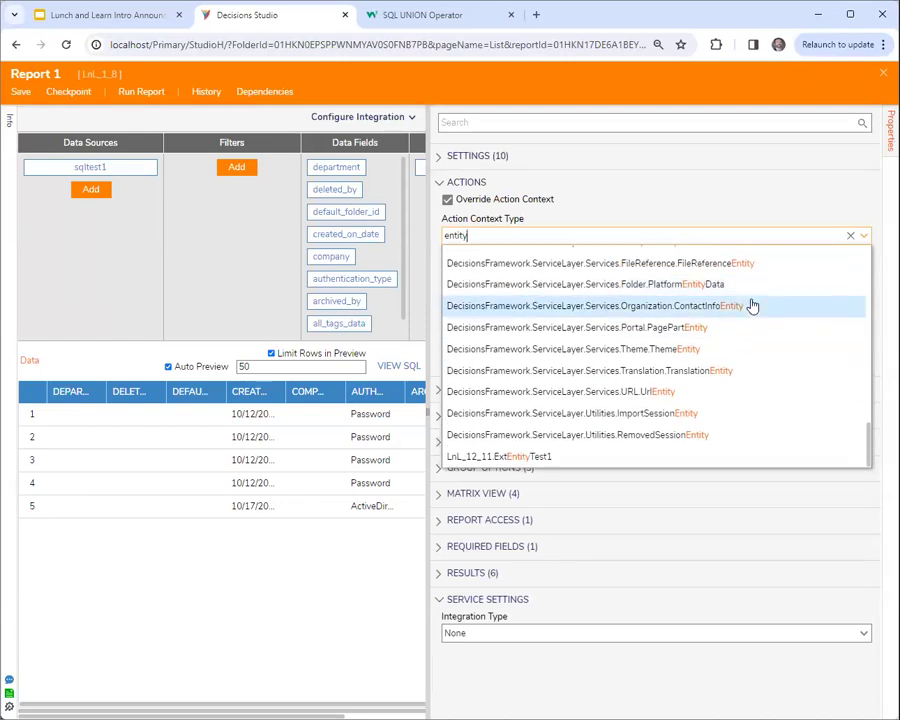
scroll(752, 306, "up", 1)
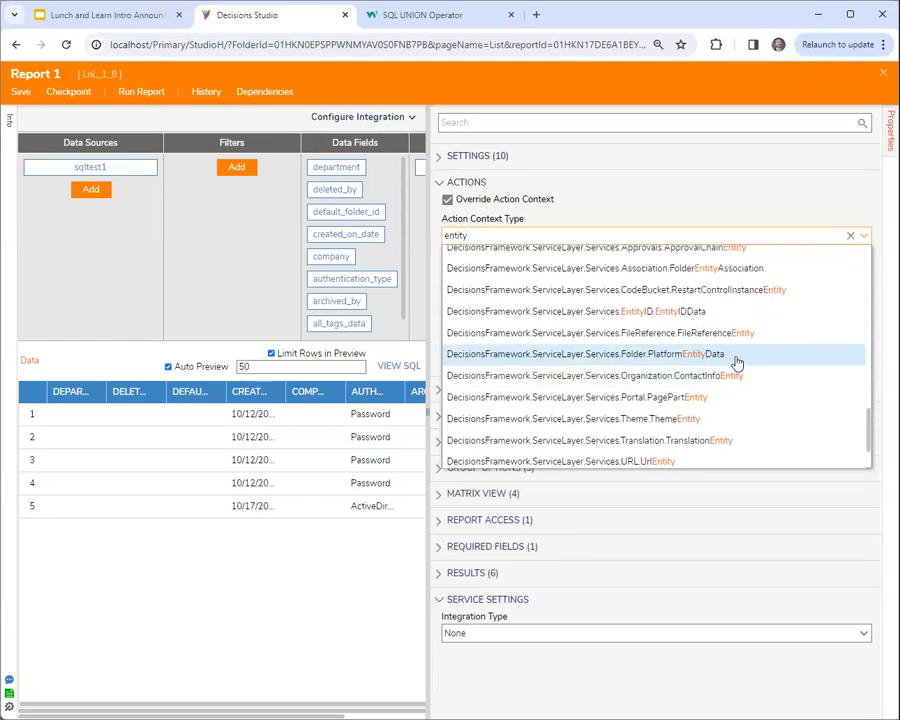
left_click(210, 249)
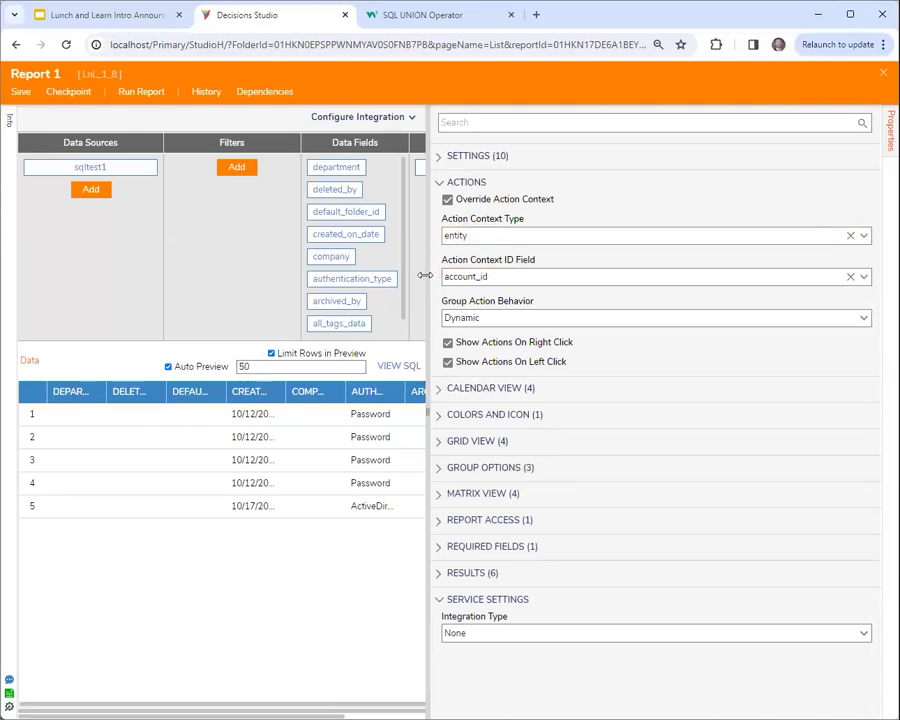
Step: Expand the report's general settings and add Report Output Handler Flow 1 as an output handler
left_click_drag(429, 279, 417, 279)
left_click(436, 160)
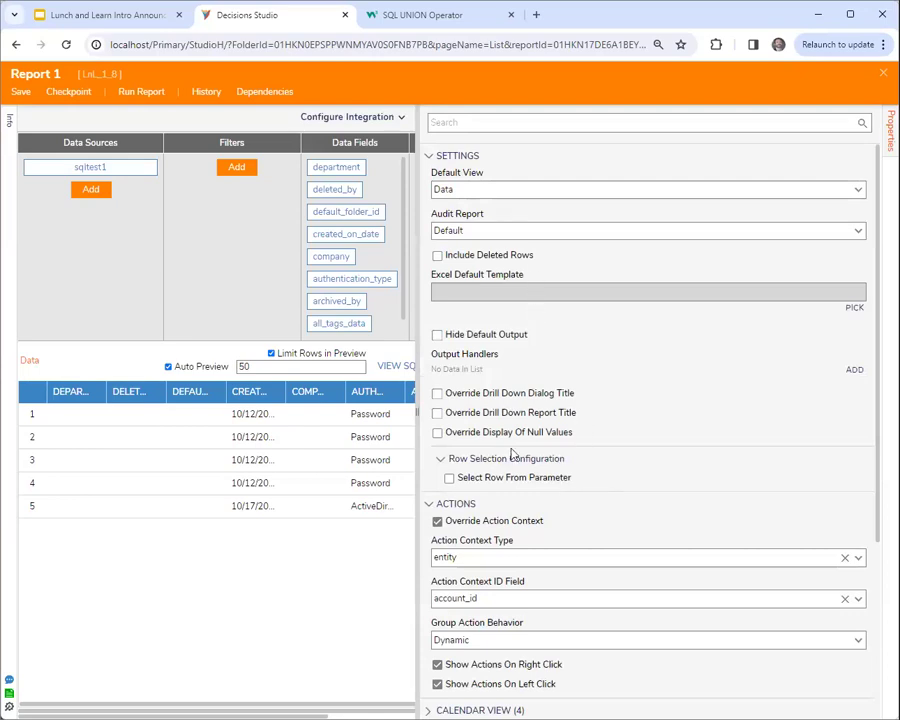
left_click(856, 370)
left_click(527, 271)
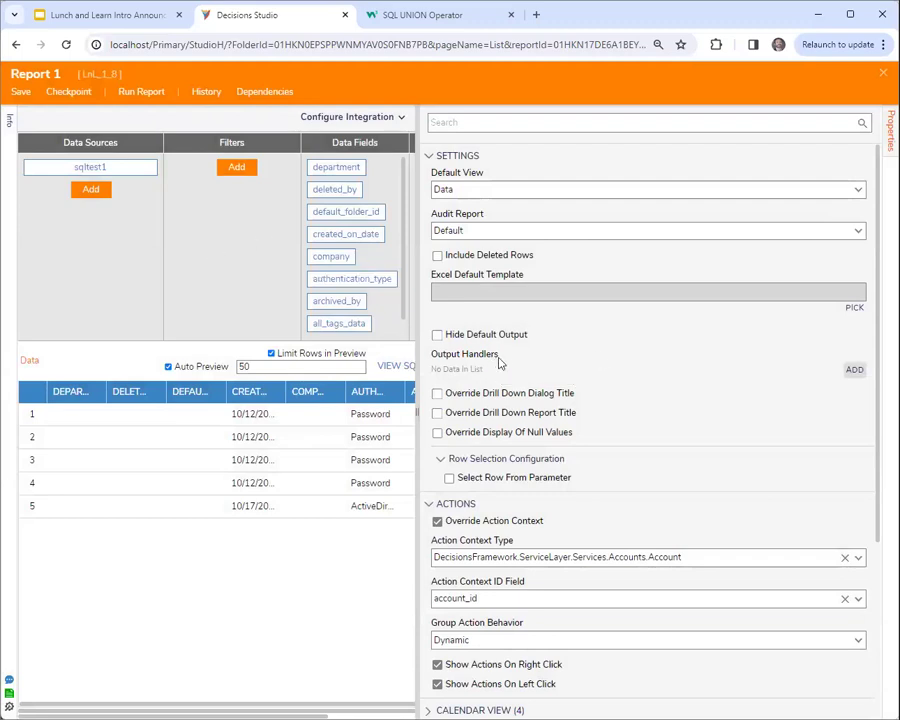
left_click(855, 370)
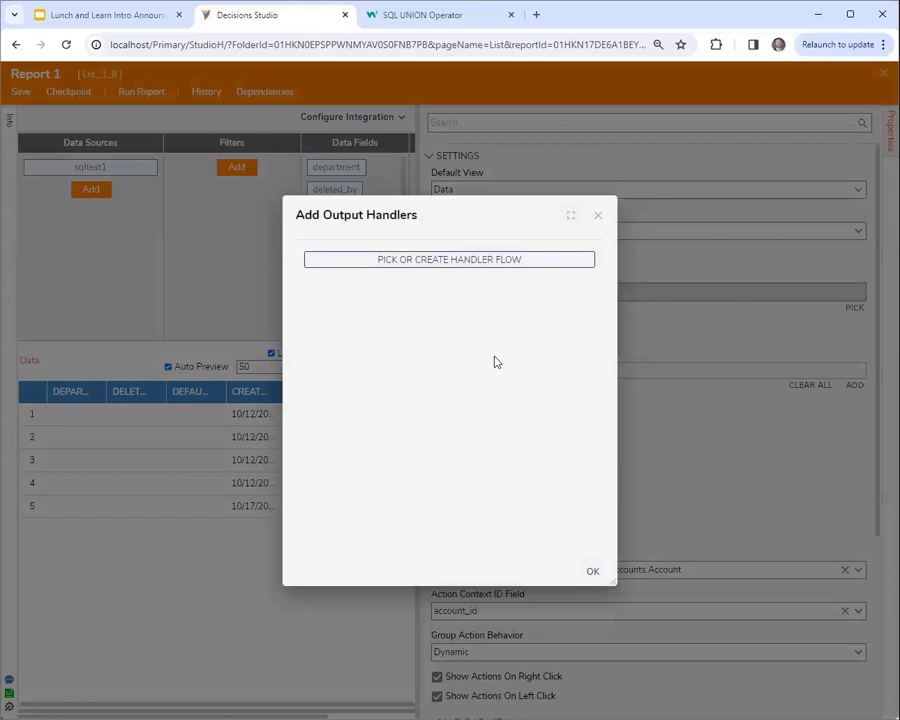
left_click(420, 262)
left_click(378, 398)
left_click(346, 251)
left_click(521, 290)
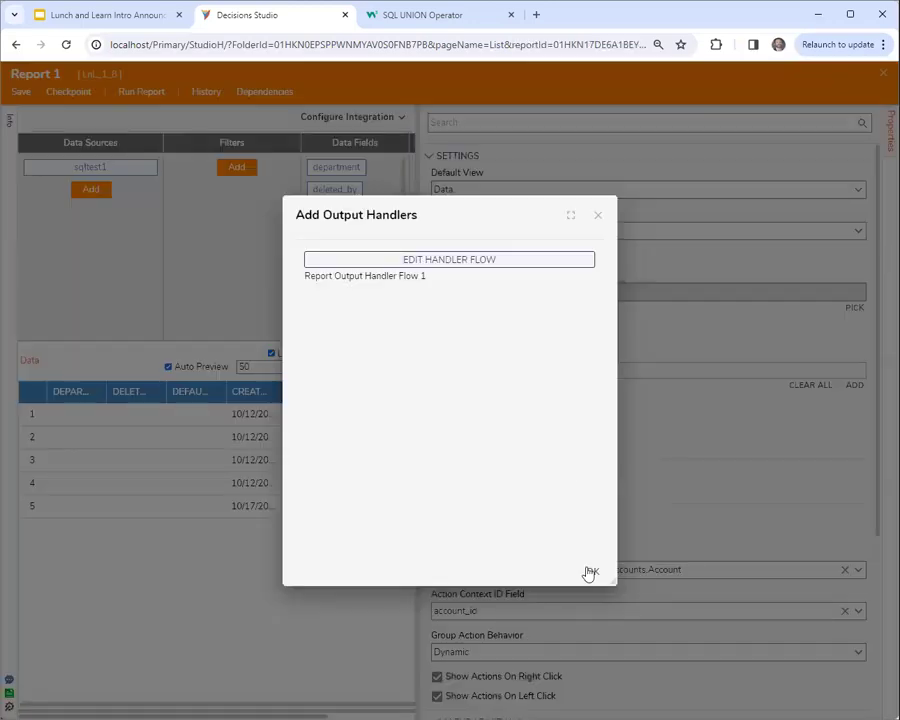
left_click(590, 570)
Step: Run Report 1 and open its Download/Send Report options in an enlarged dialog
left_click(140, 92)
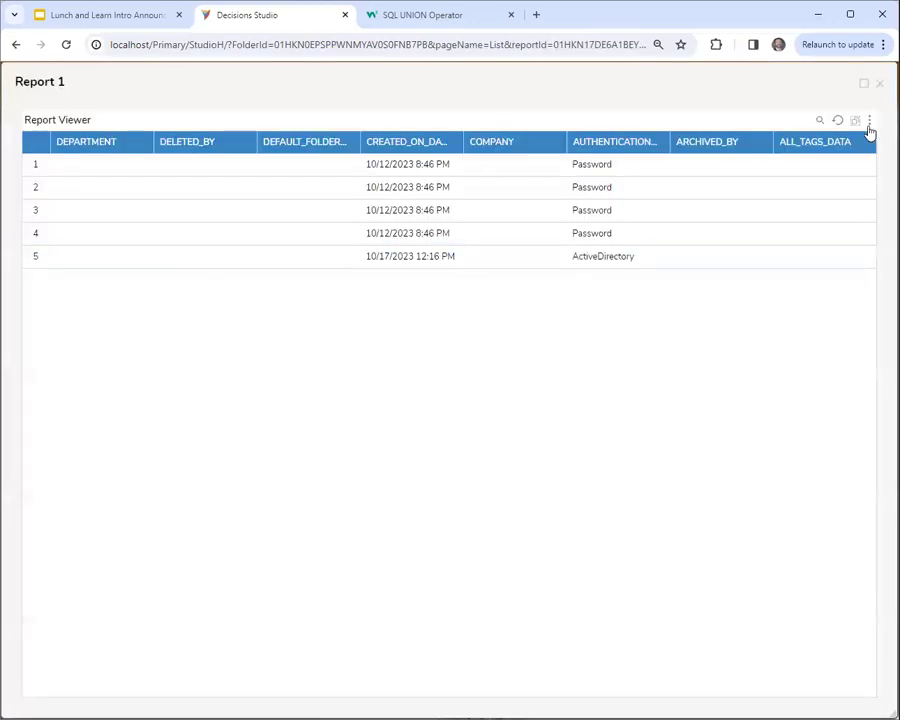
left_click(869, 122)
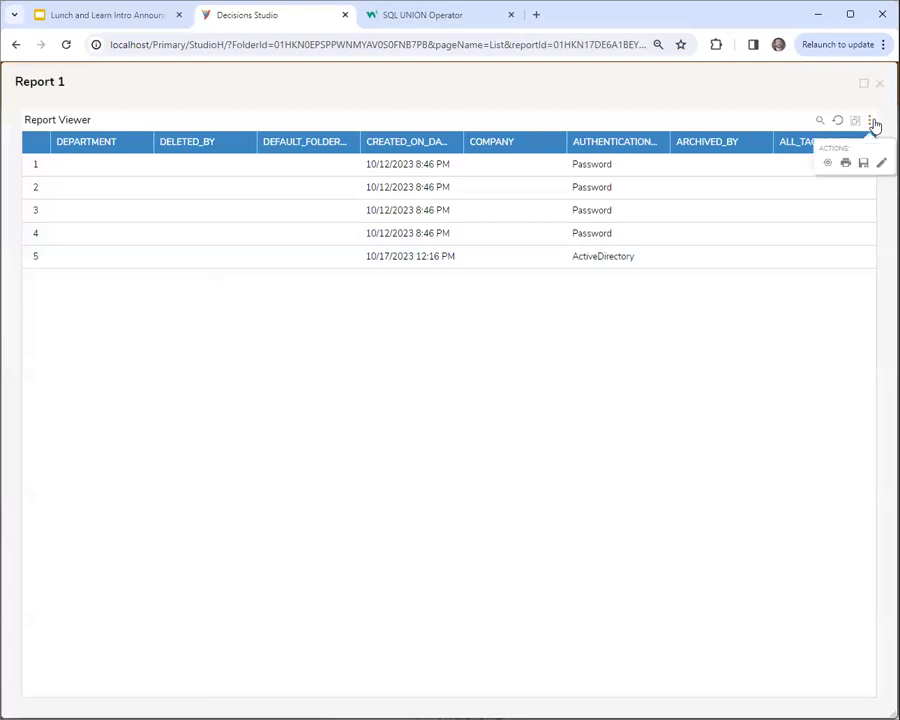
left_click(845, 165)
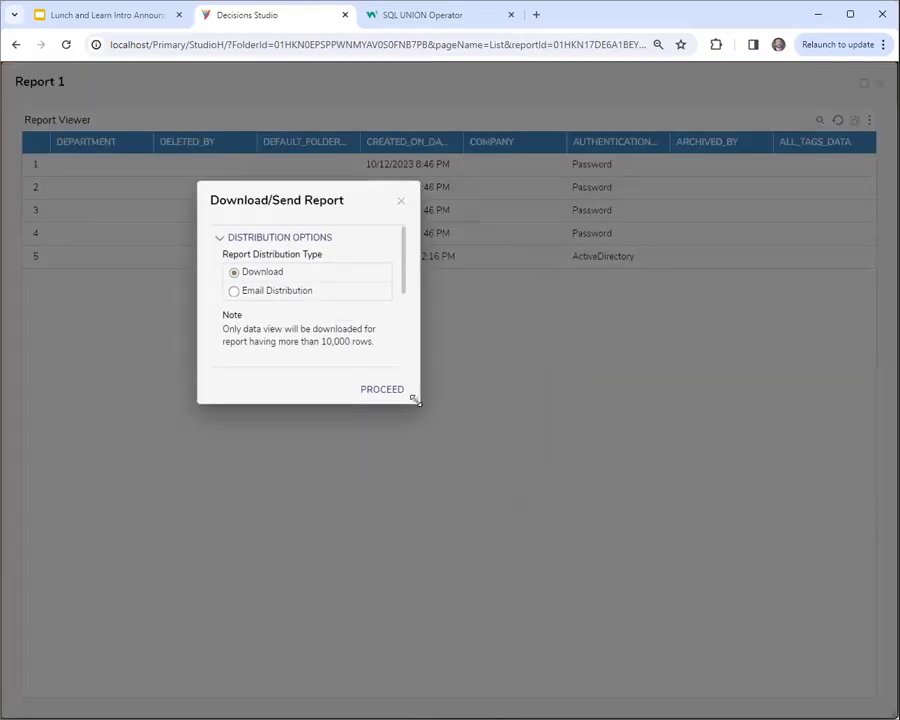
left_click_drag(414, 400, 572, 553)
Step: Try Report Output Handler Flow 1 as the Excel download's output type, and close the dialog and report preview without proceeding
left_click(537, 300)
left_click(536, 298)
left_click(530, 340)
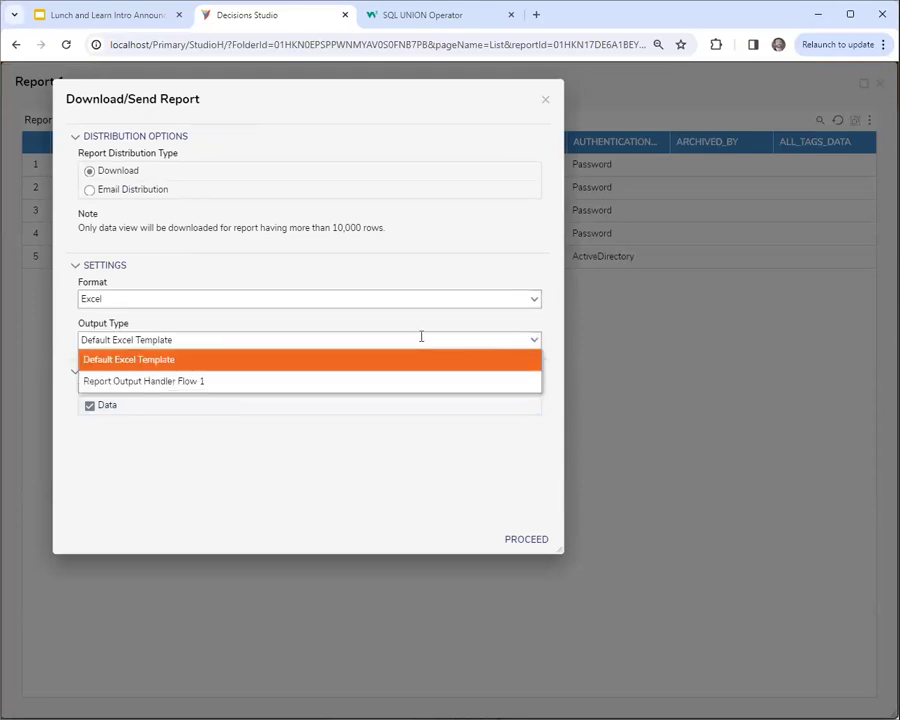
left_click(235, 381)
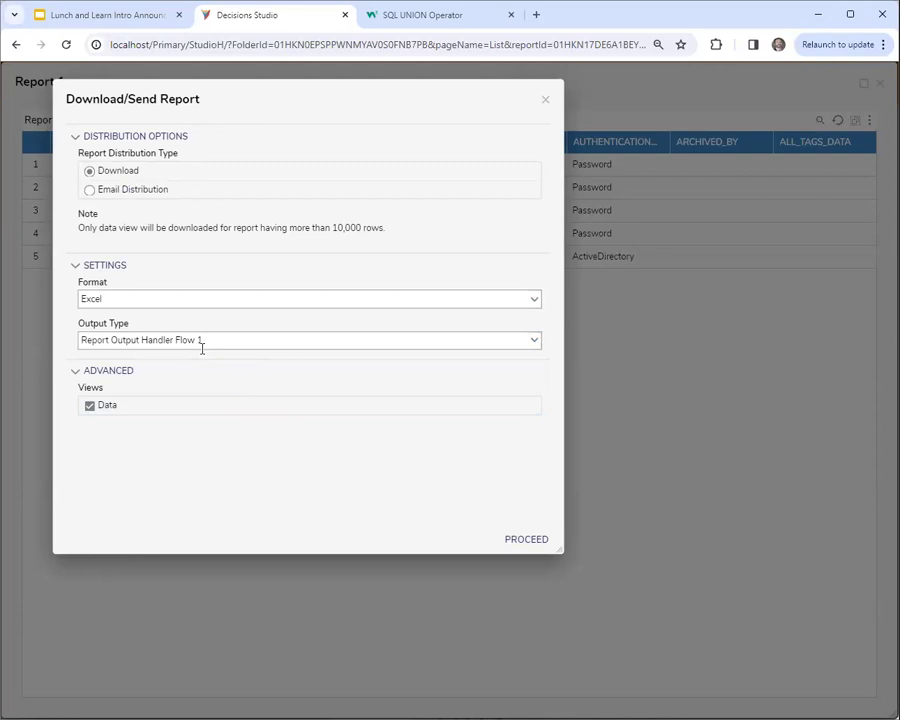
left_click_drag(360, 106, 446, 114)
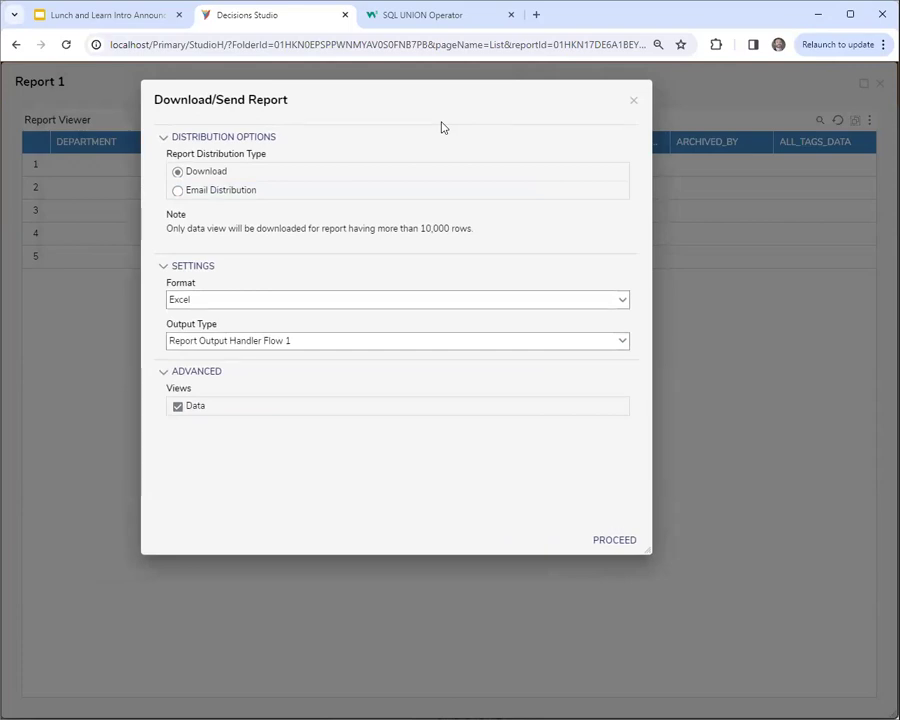
left_click(634, 100)
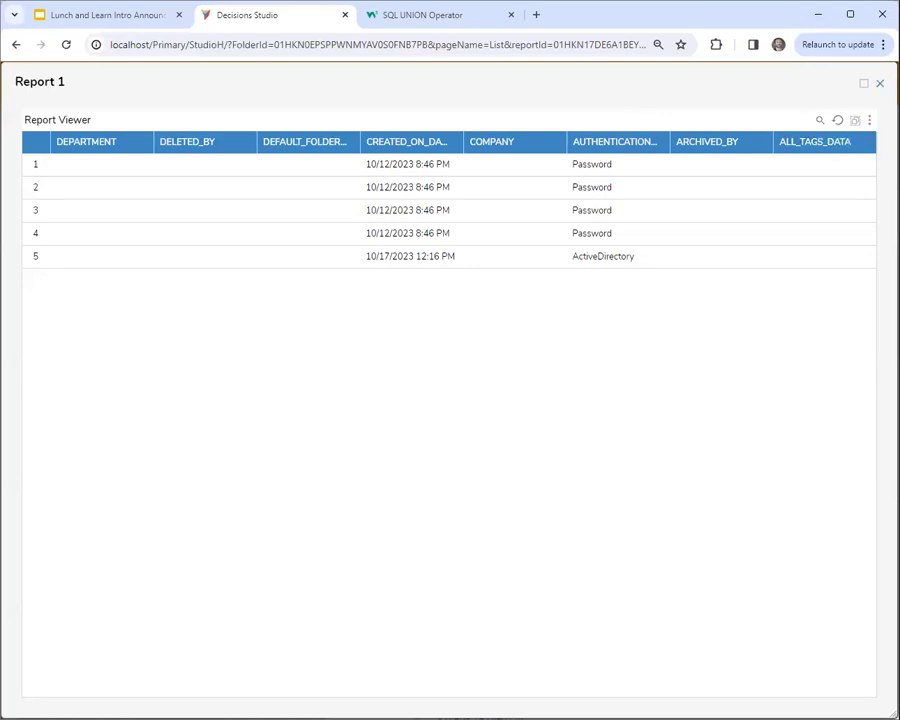
key("Escape")
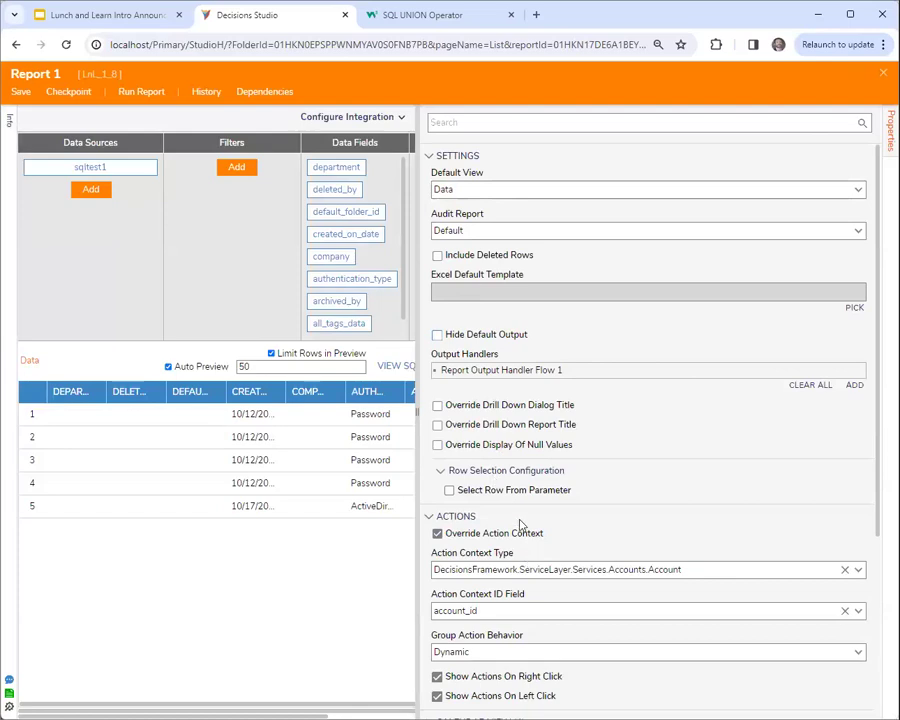
Step: Examine the report's action context type and Group Action Behavior options, and return to its output handler settings
scroll(435, 503, "down", 3)
left_click_drag(412, 514, 404, 514)
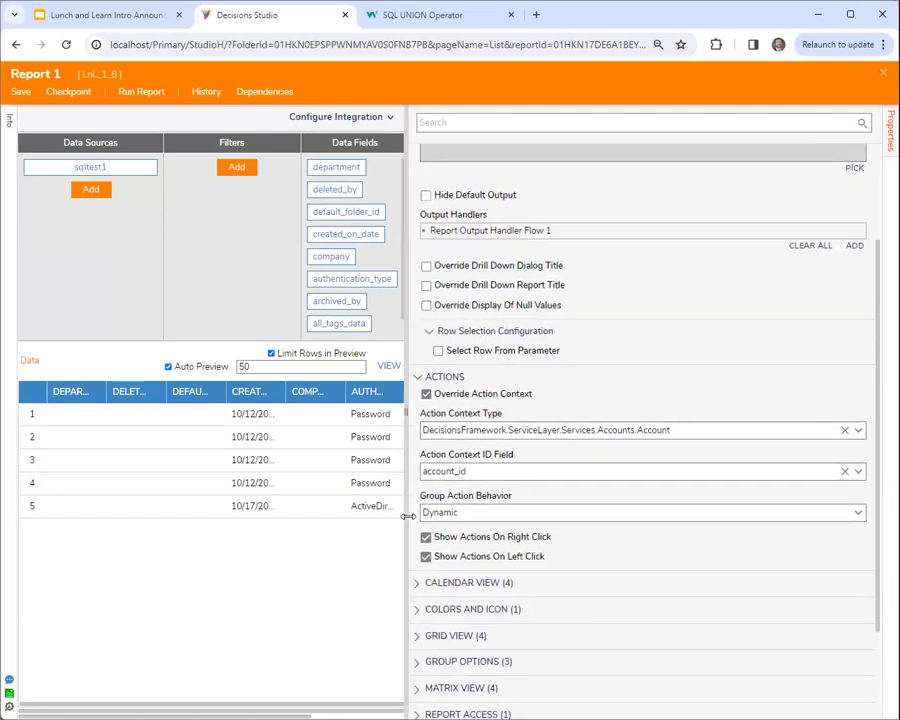
left_click(675, 429)
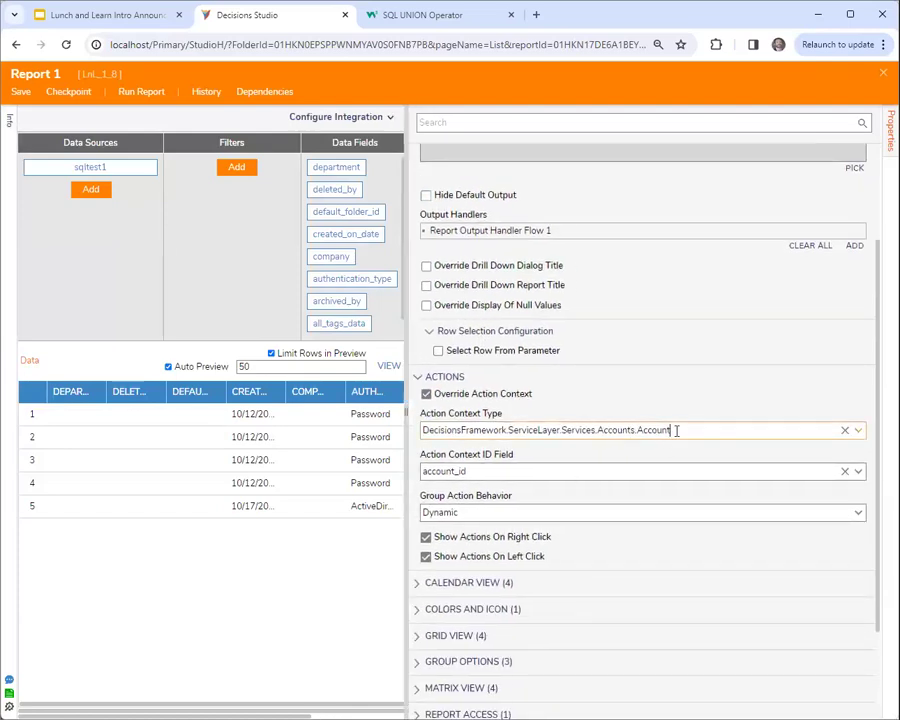
scroll(691, 428, "down", 2)
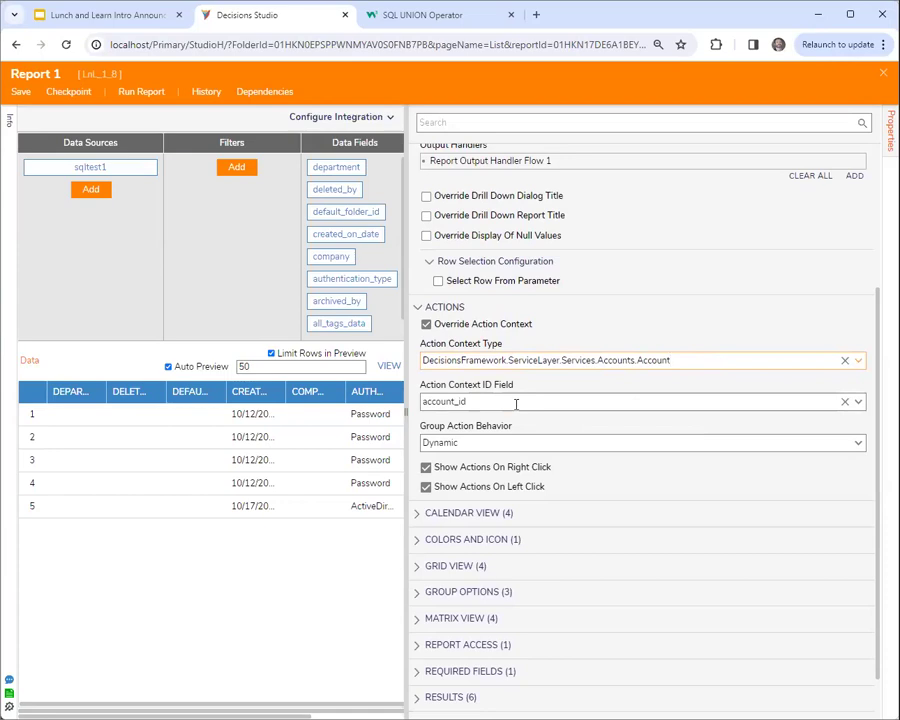
left_click(858, 444)
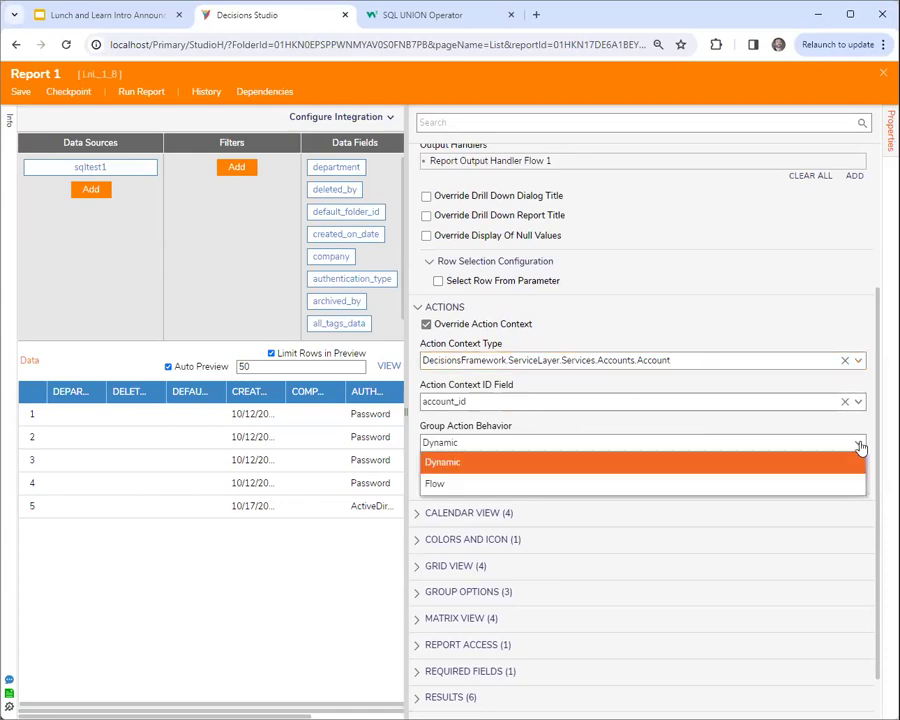
left_click(651, 425)
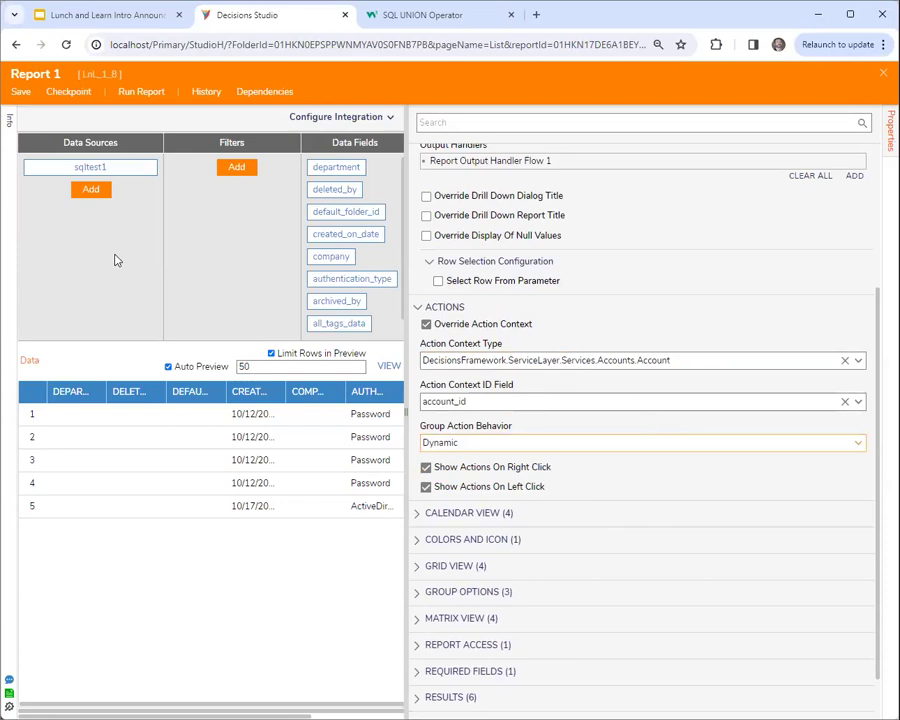
left_click(410, 413)
left_click_drag(425, 413, 436, 413)
scroll(540, 464, "up", 3)
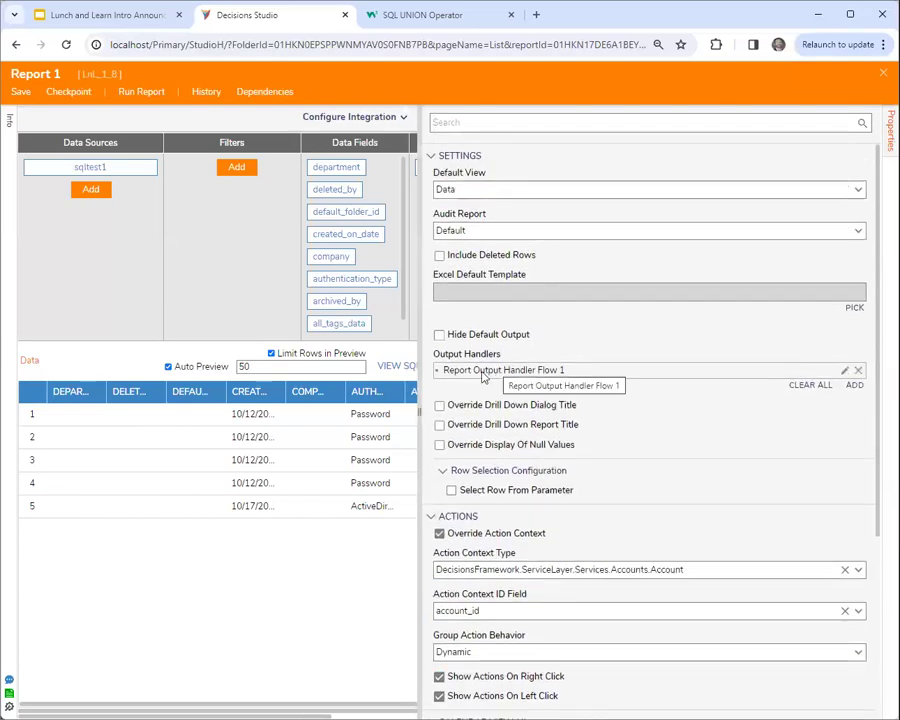
left_click_drag(420, 463, 413, 464)
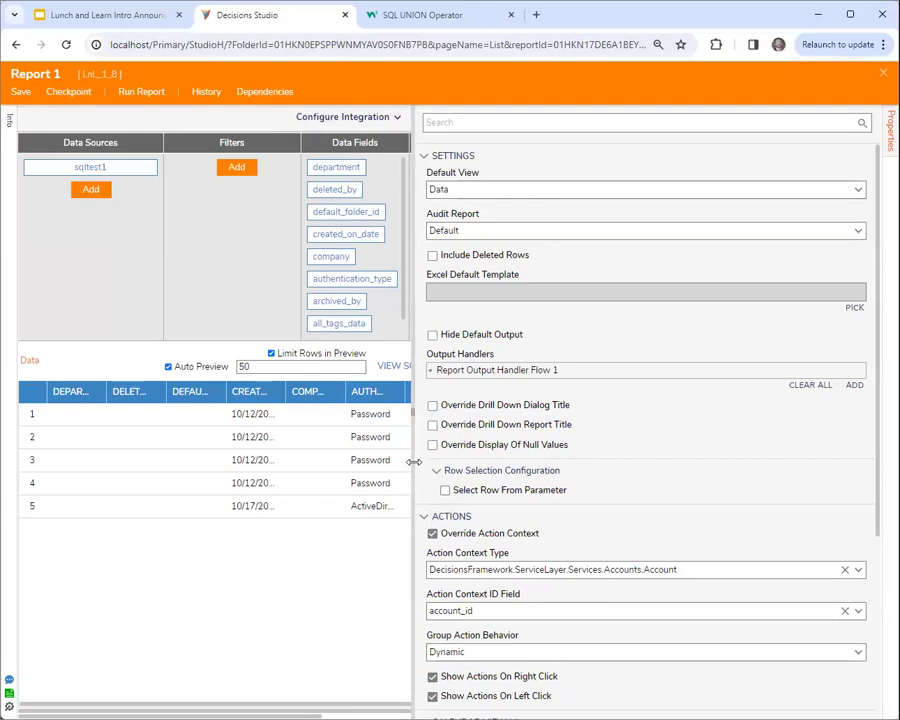
left_click_drag(409, 558, 400, 565)
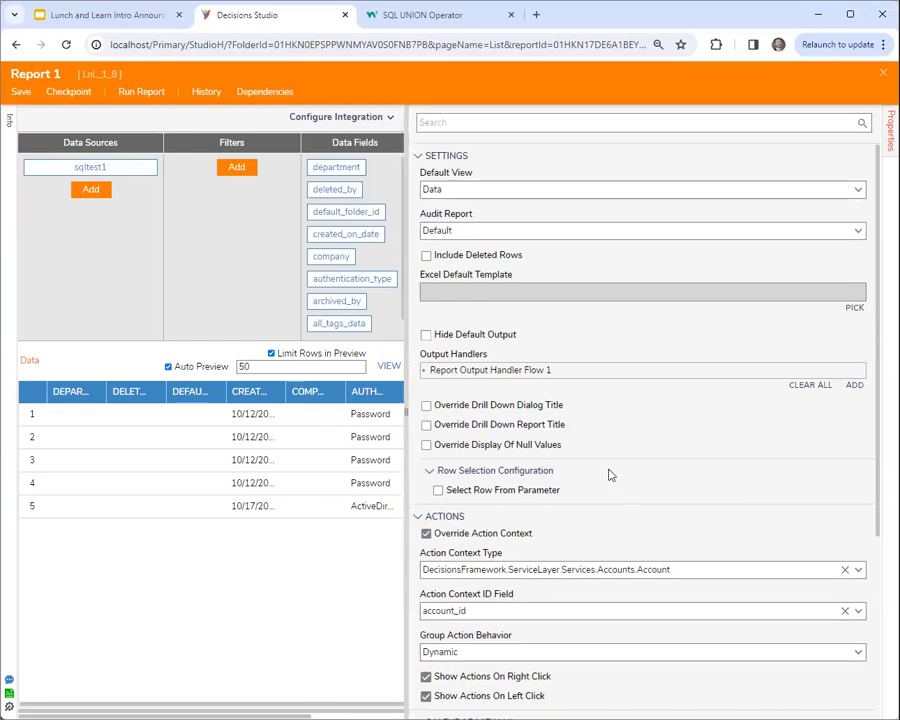
scroll(609, 510, "down", 1)
scroll(610, 475, "up", 1)
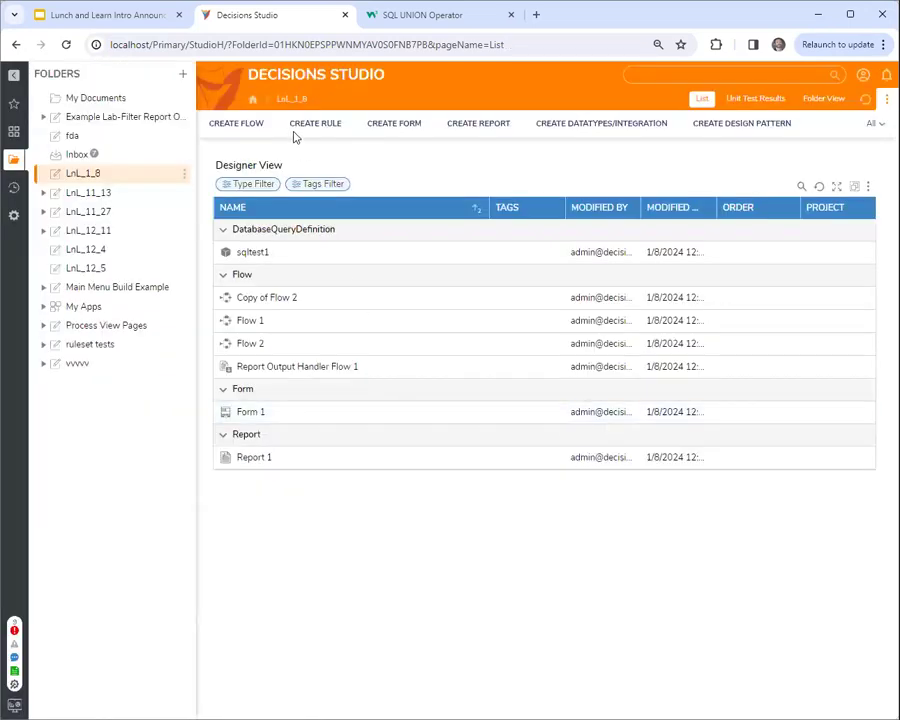
Step: Create a Report Data Source Flow with its default name in the LnL_1_8 folder
left_click(240, 124)
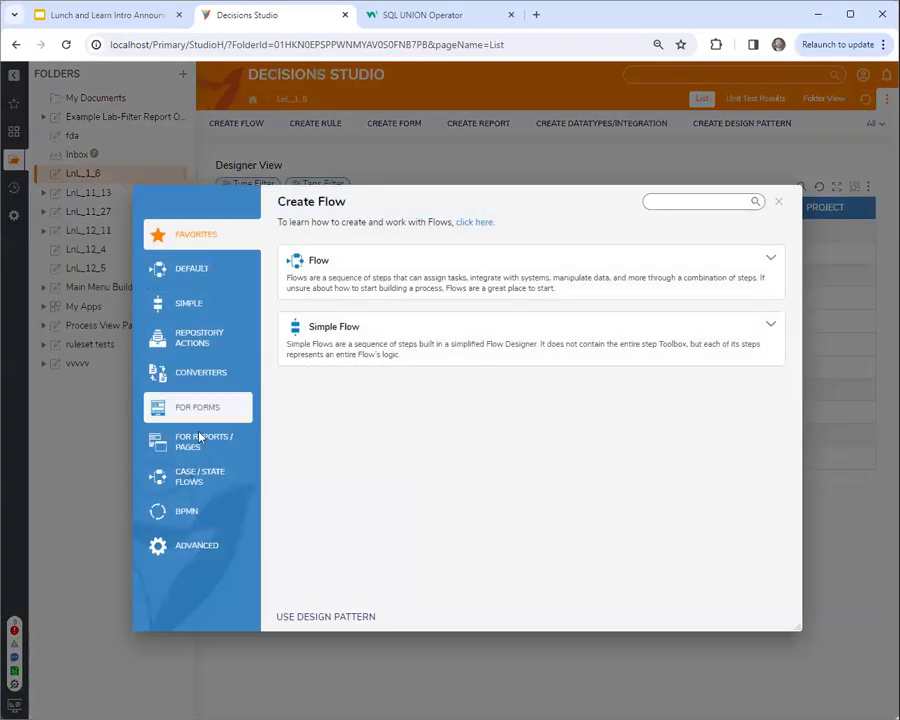
left_click(198, 342)
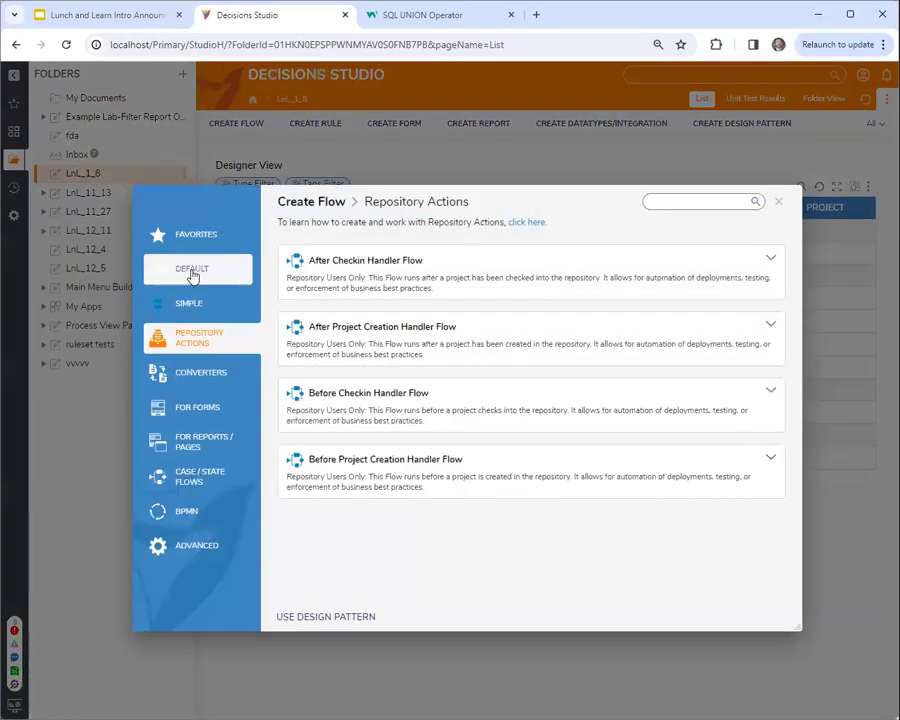
left_click(202, 442)
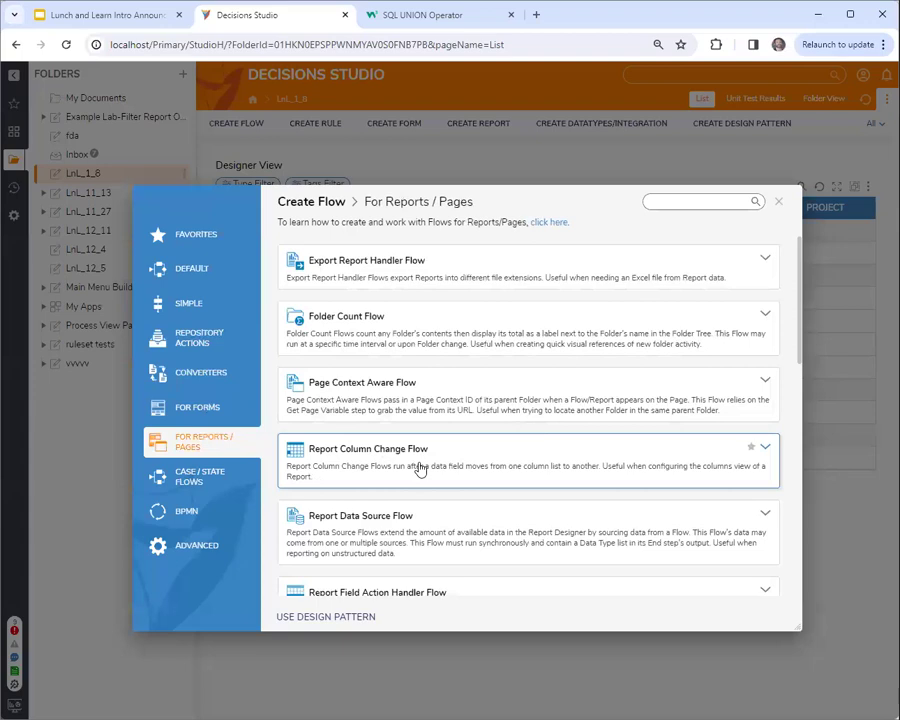
scroll(416, 450, "down", 2)
left_click(399, 373)
left_click(520, 428)
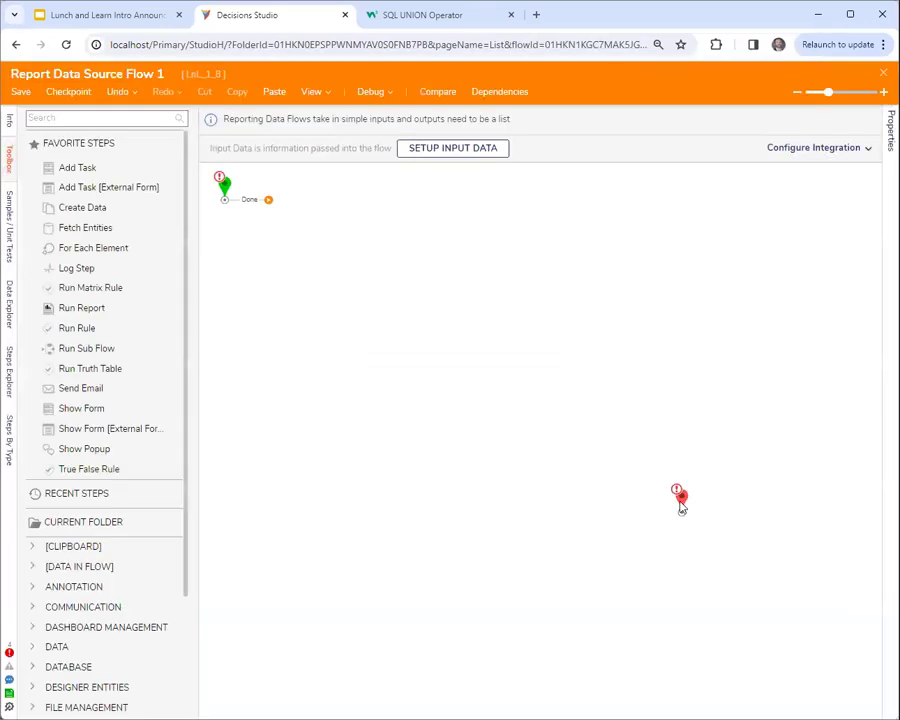
Step: Move the data source flow's start and end steps roughly level with each other, and close the flow
left_click(679, 500)
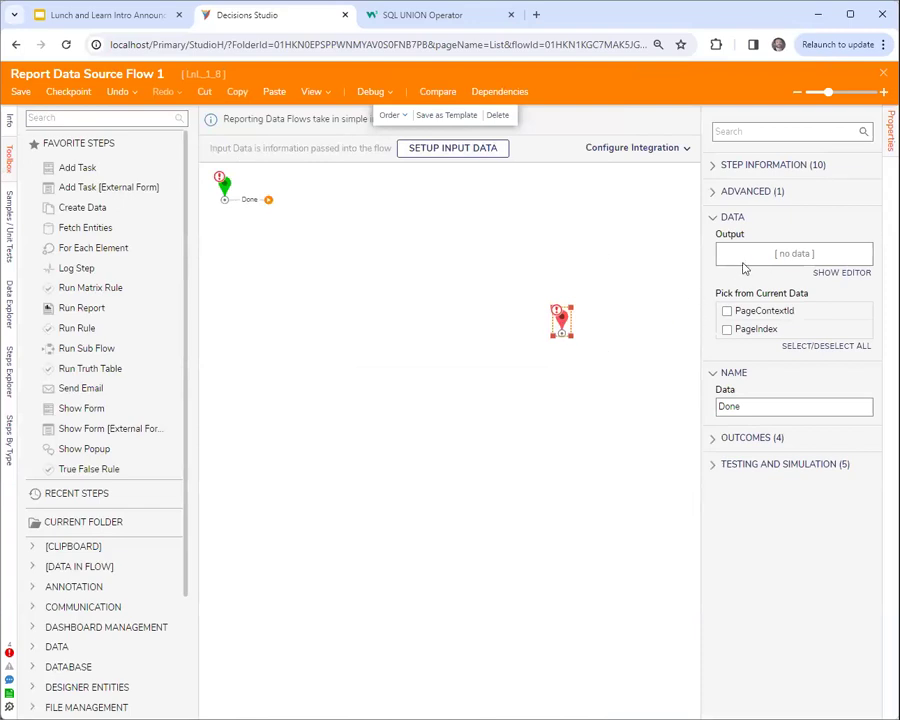
left_click_drag(224, 195, 259, 307)
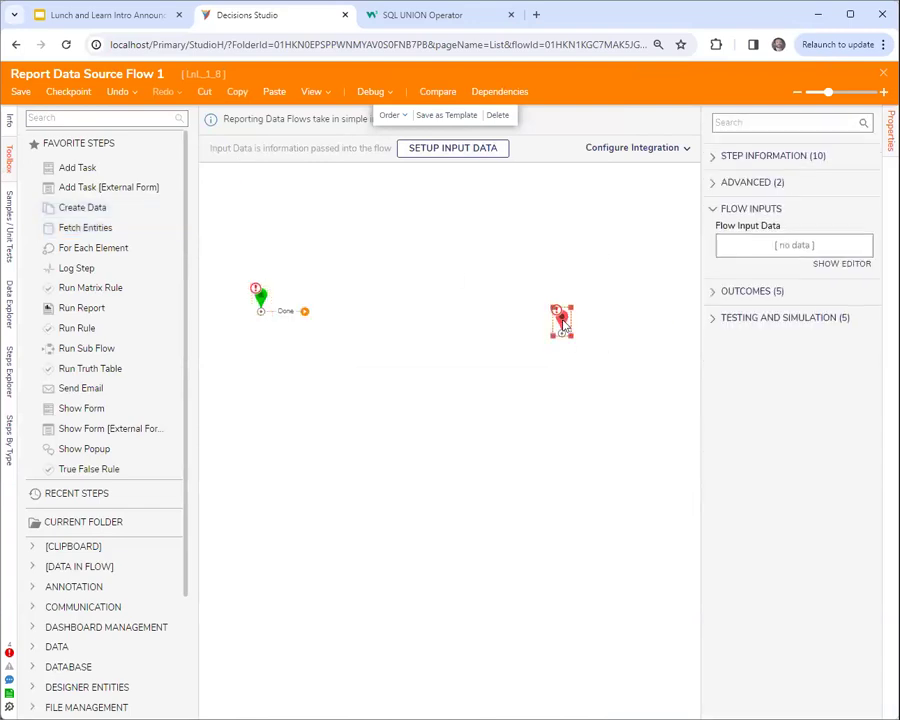
left_click_drag(561, 322, 556, 297)
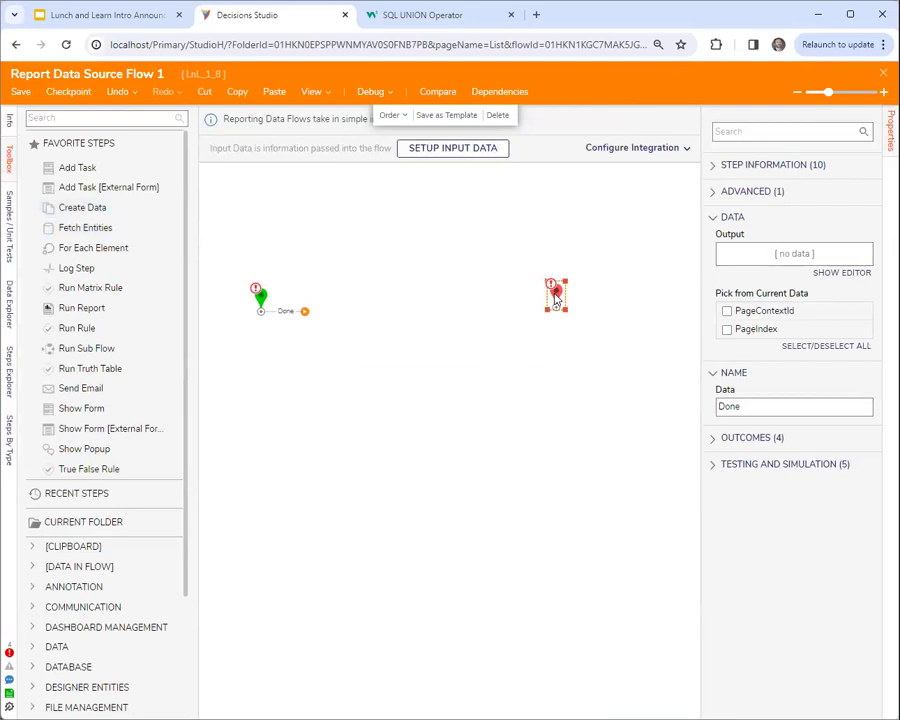
left_click_drag(556, 298, 545, 300)
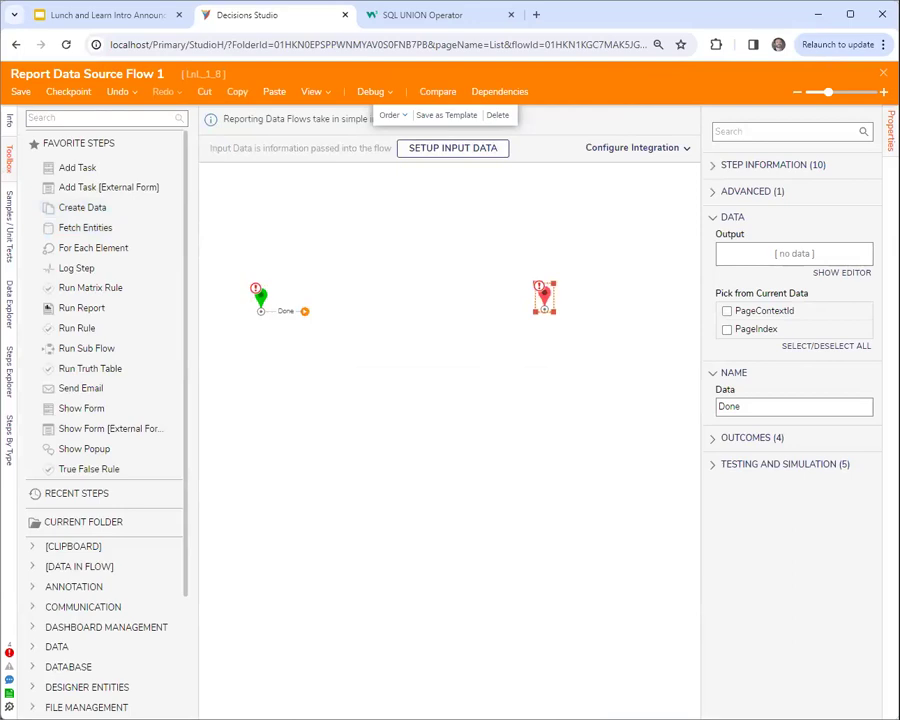
left_click(580, 262)
left_click(542, 301)
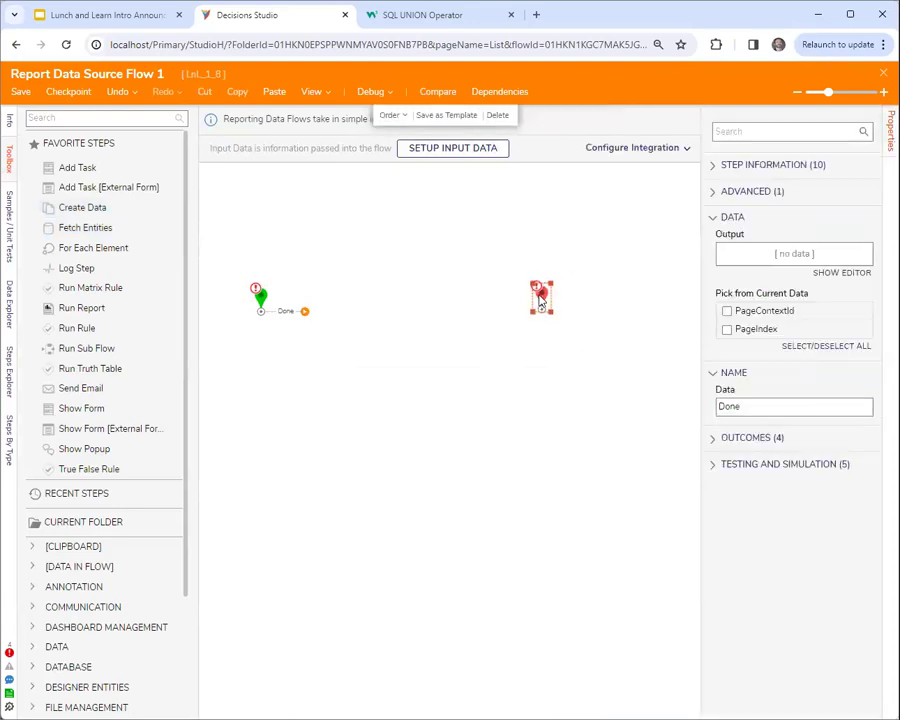
left_click(461, 405)
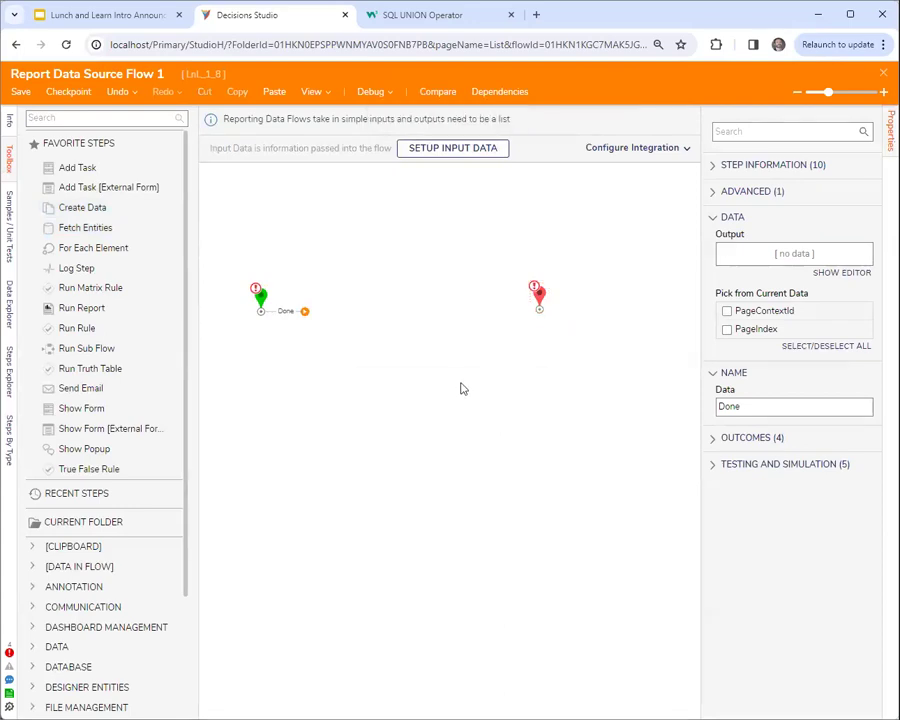
left_click(883, 73)
left_click(594, 449)
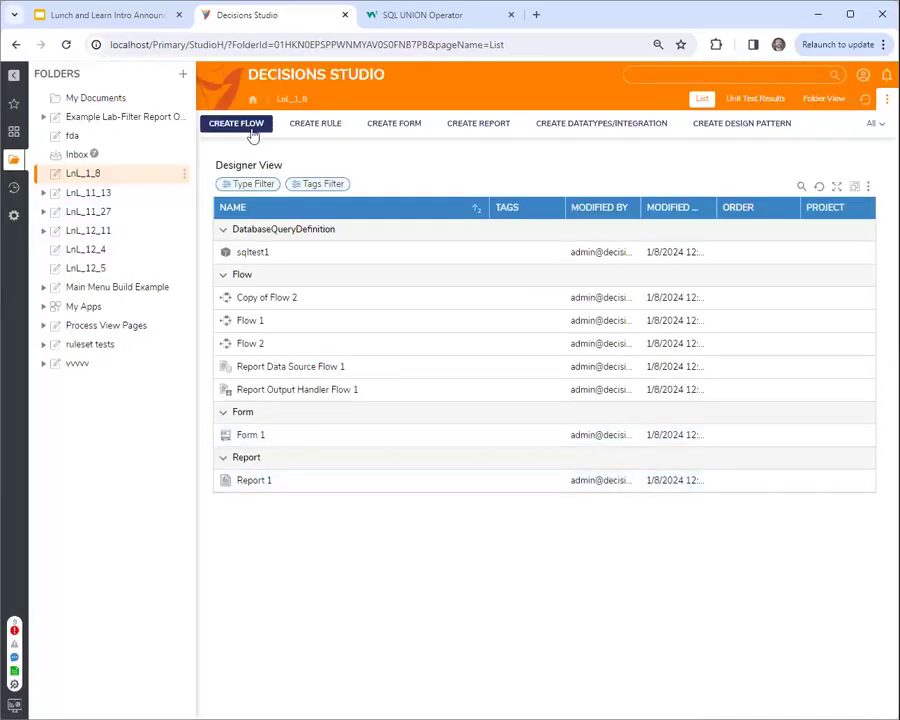
Step: Create another Report Output Handler Flow with its default name in the LnL_1_8 folder
left_click(251, 130)
left_click(197, 441)
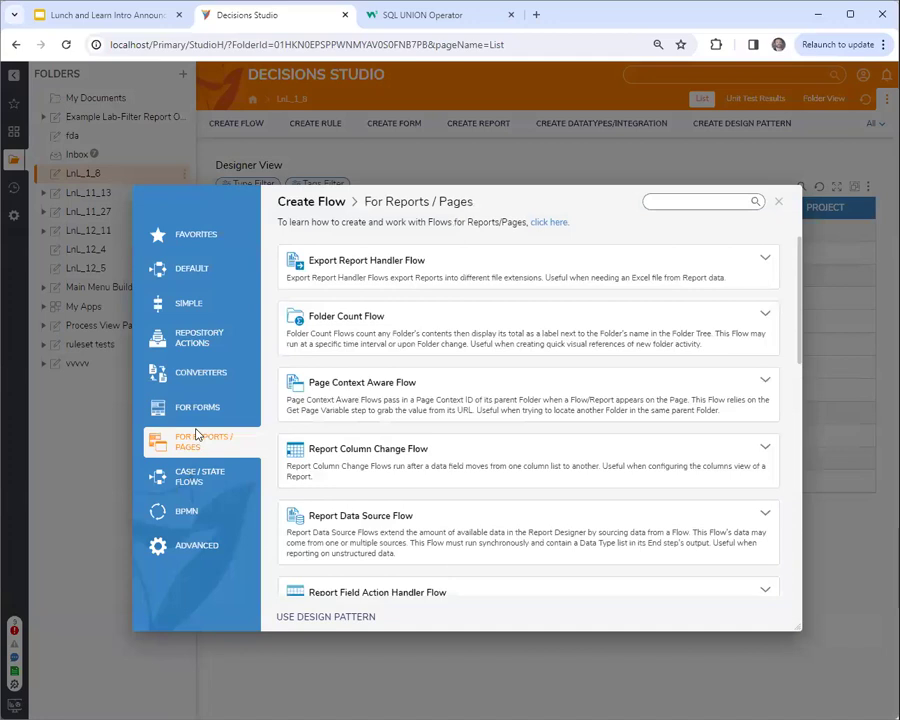
scroll(565, 400, "down", 1)
scroll(511, 403, "down", 2)
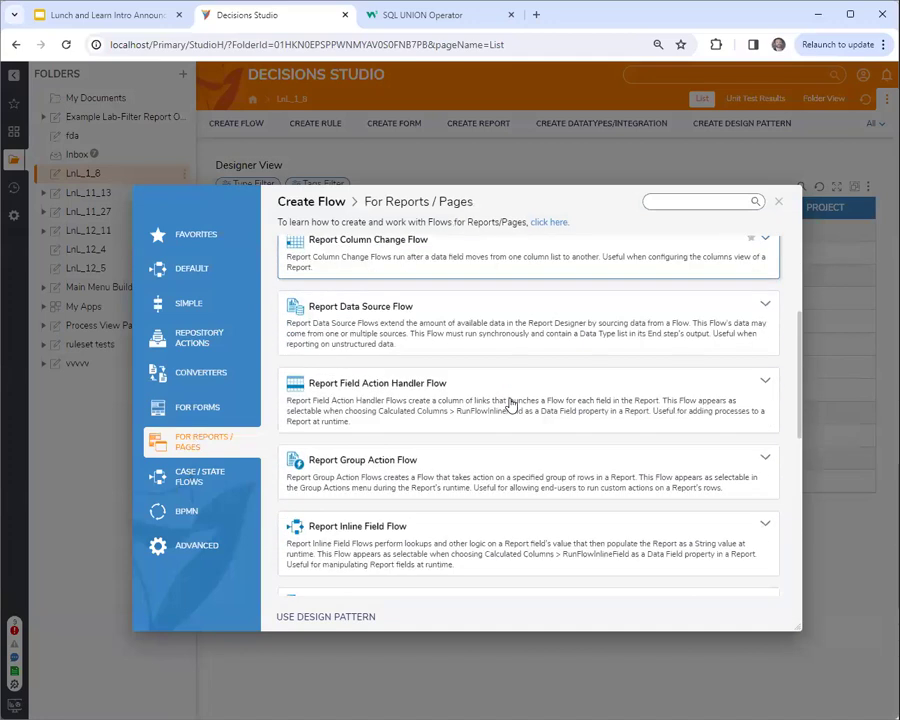
scroll(458, 490, "down", 2)
left_click(408, 487)
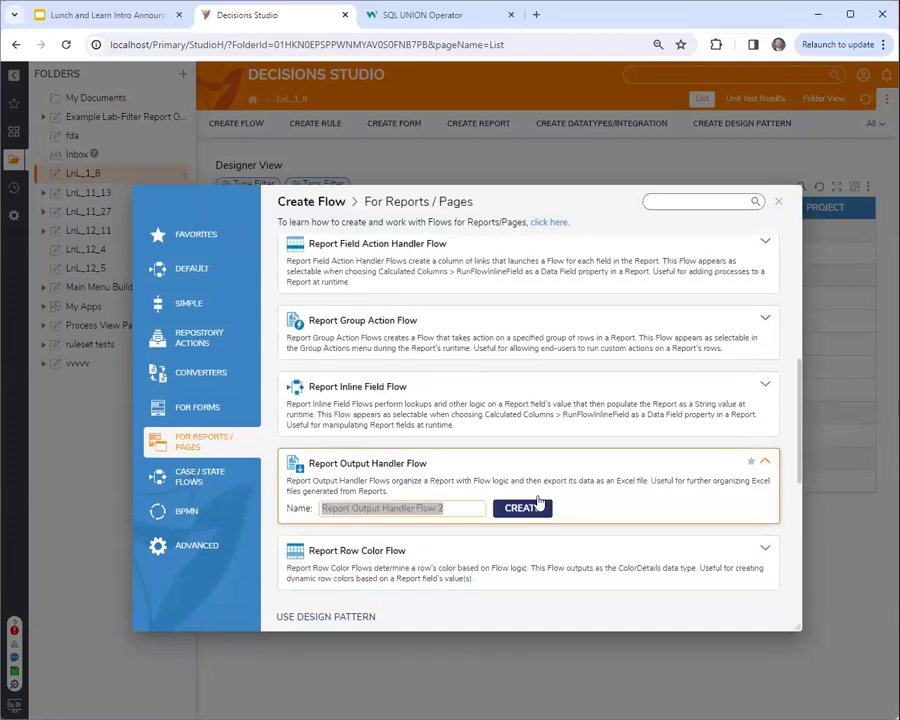
left_click(536, 506)
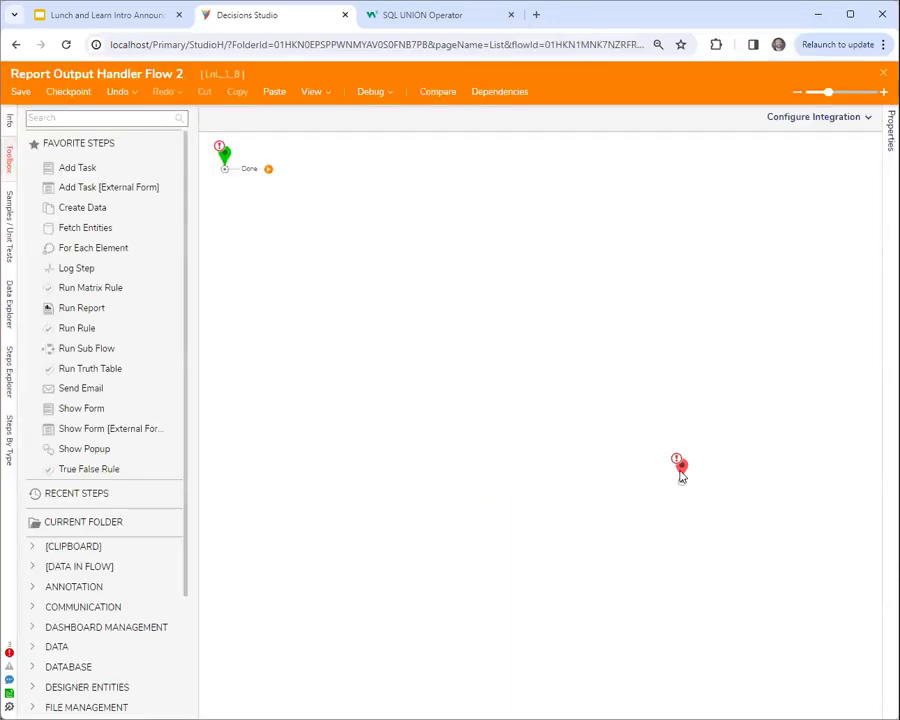
Step: Move the output handler flow's start and end steps level with each other, leaving a wide gap between them
left_click(681, 467)
left_click_drag(681, 467, 596, 318)
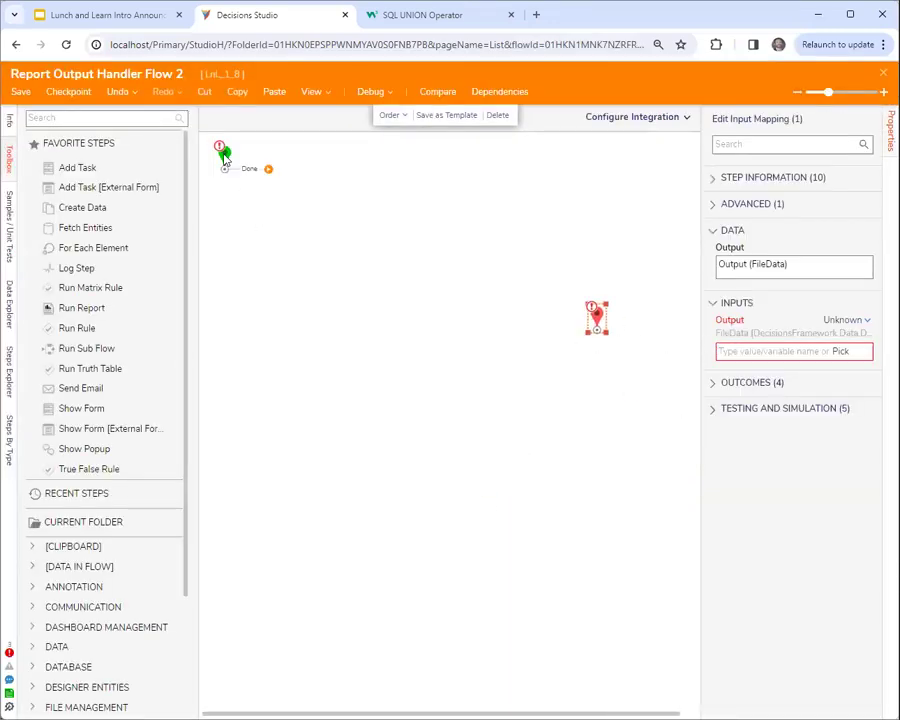
left_click_drag(224, 155, 230, 262)
left_click_drag(584, 316, 533, 268)
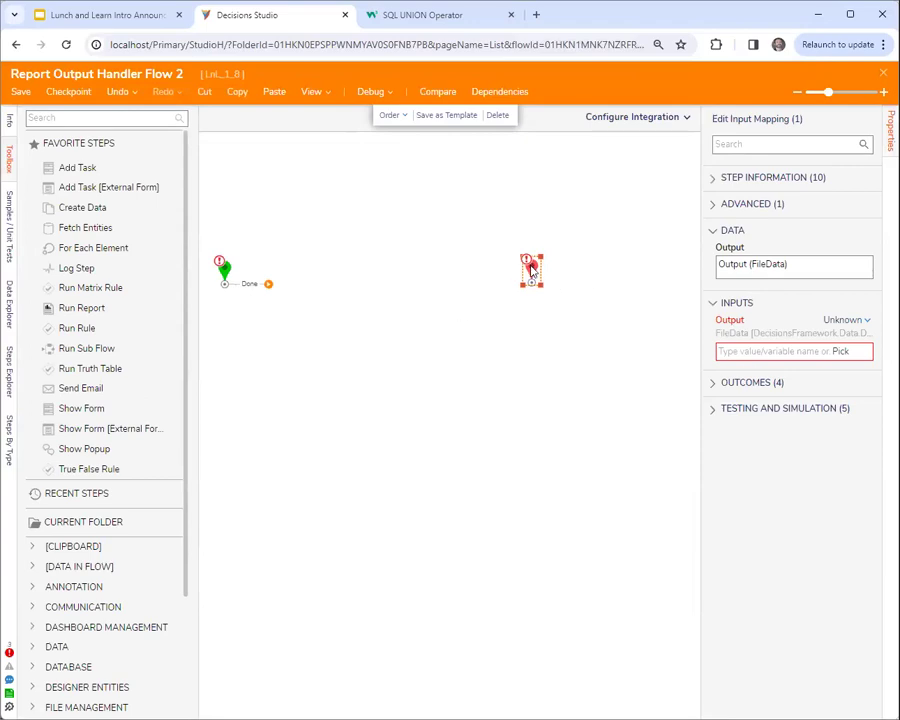
left_click(478, 387)
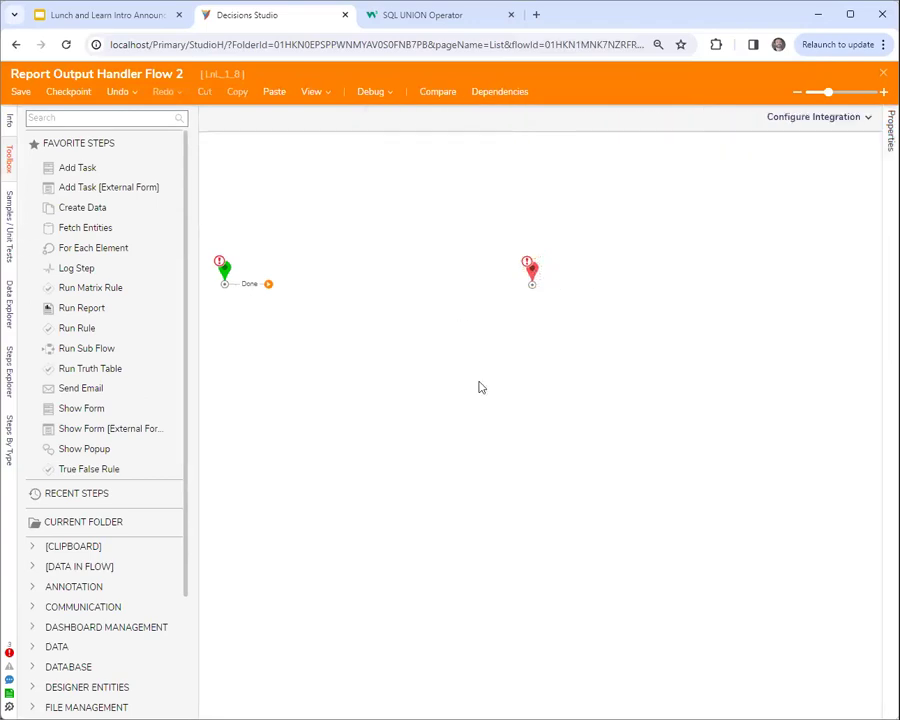
Step: Examine the output data and input mapping required by the end step of the output handler flow
left_click(533, 275)
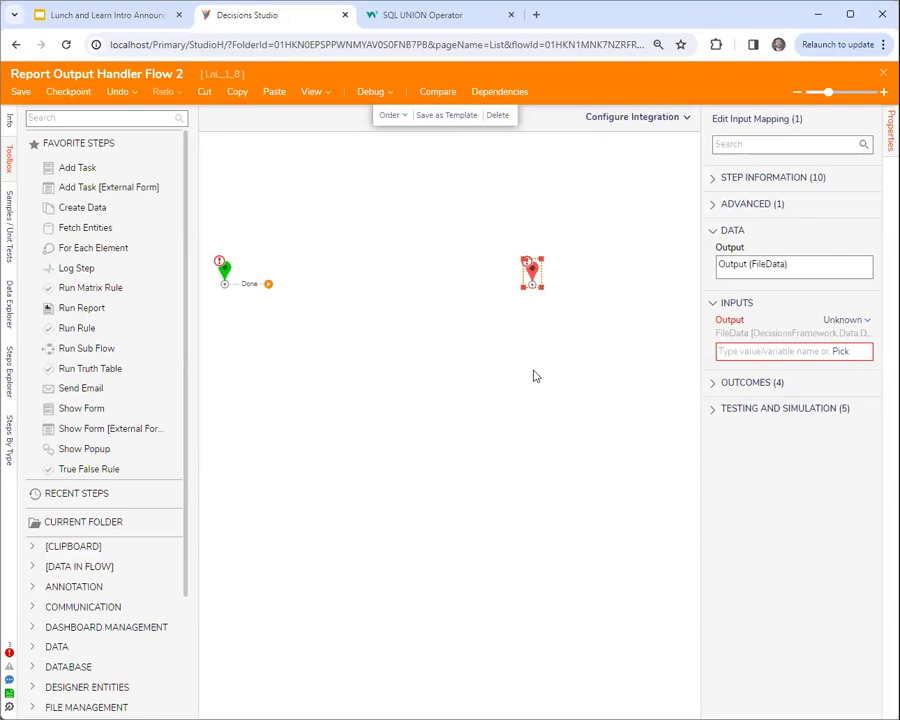
left_click_drag(538, 277, 549, 280)
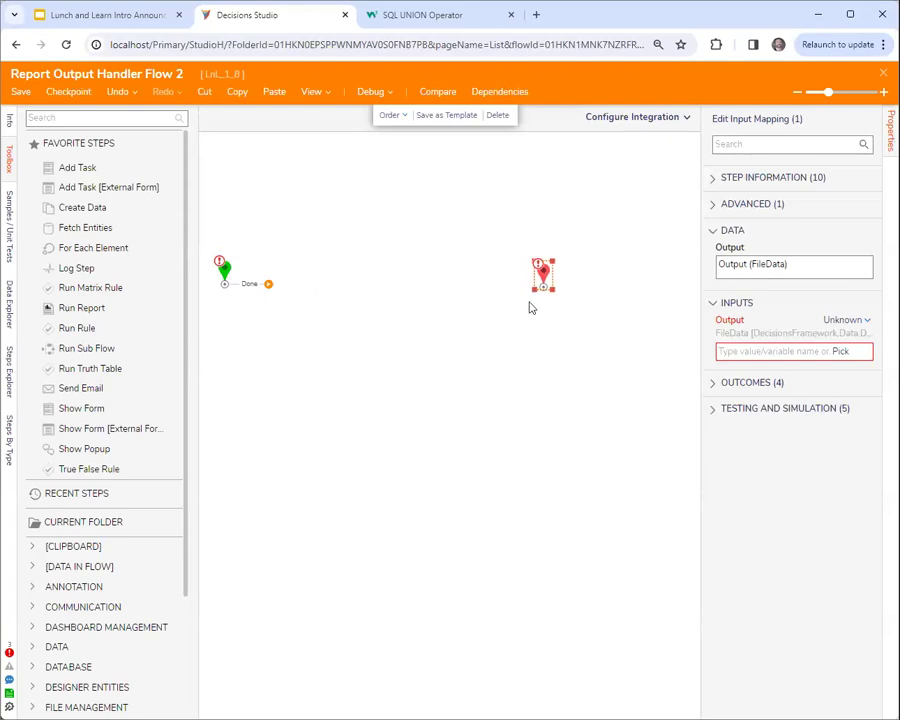
left_click_drag(541, 276, 567, 263)
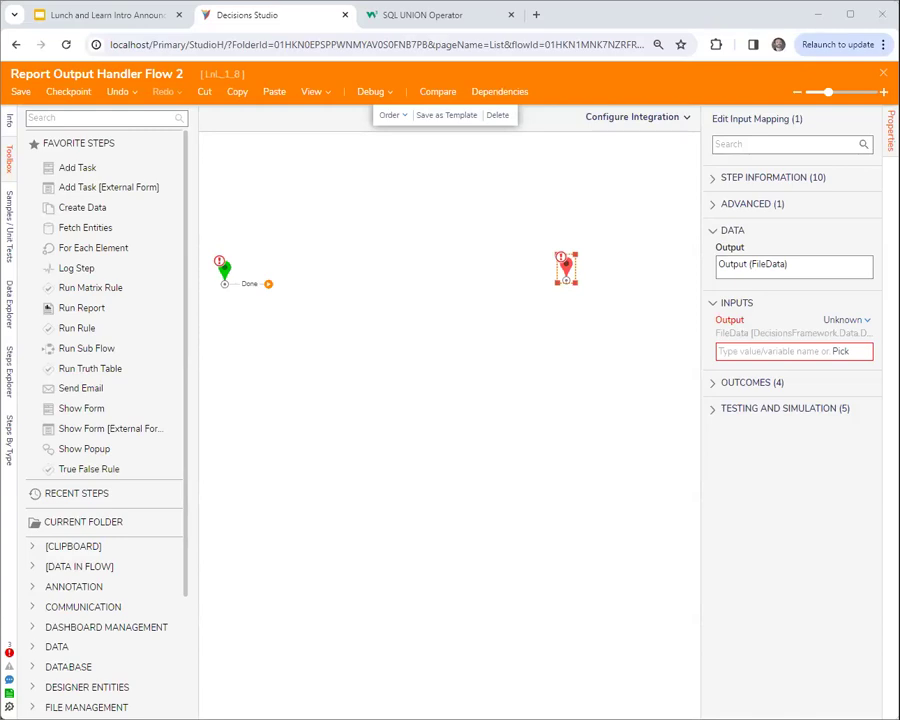
left_click(443, 379)
left_click(566, 272)
left_click_drag(566, 272, 524, 279)
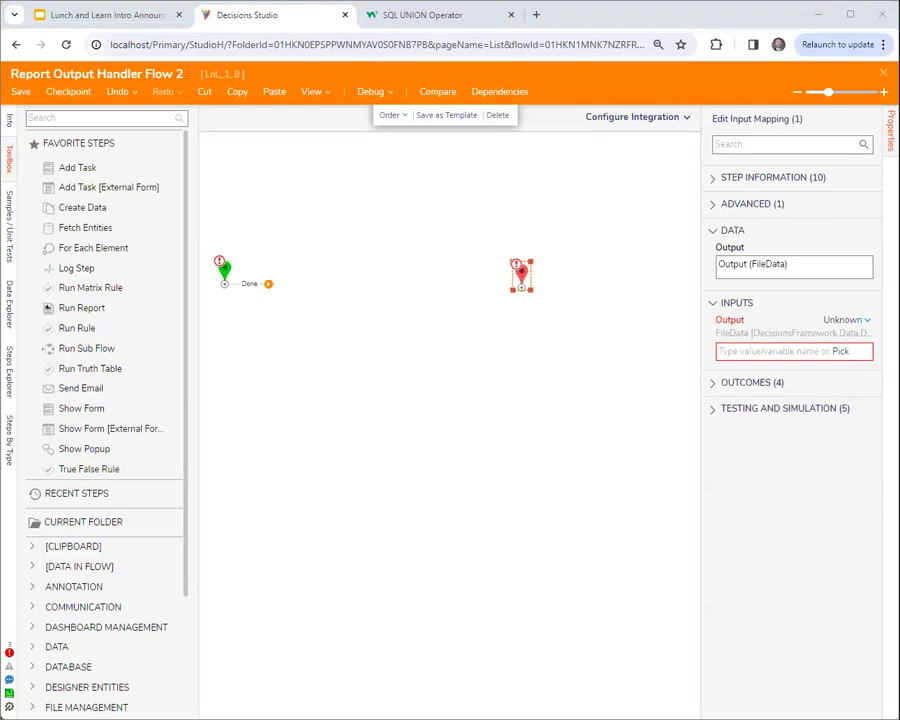
left_click(486, 335)
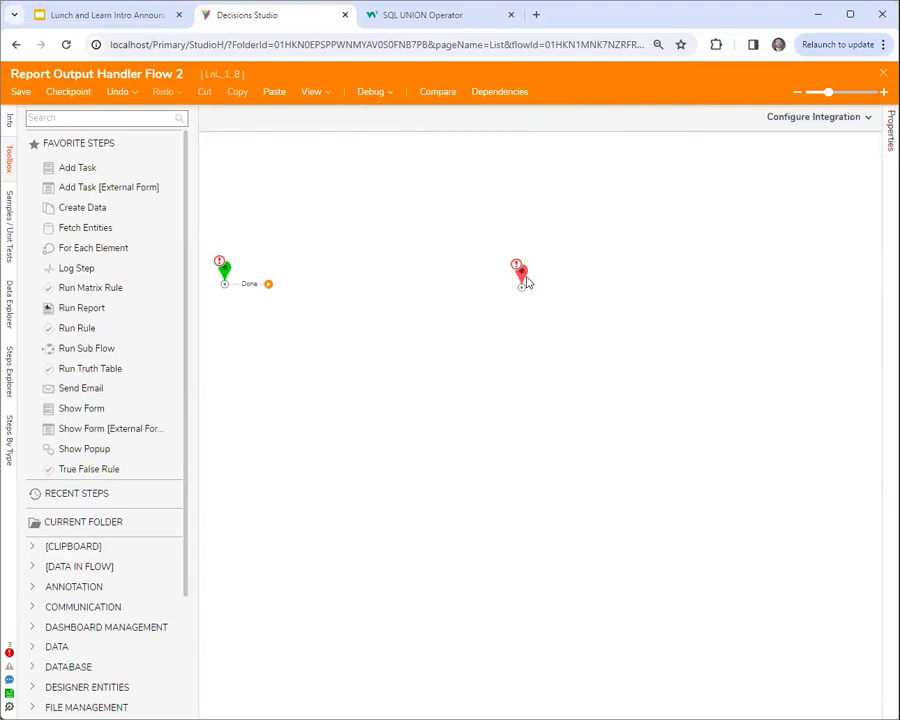
left_click(521, 274)
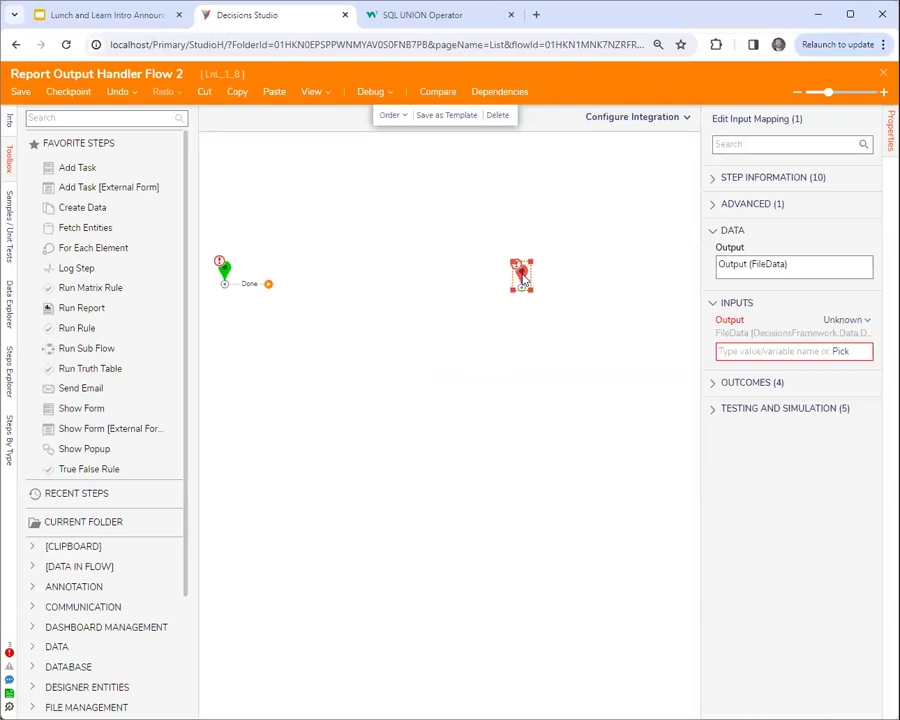
Step: Add a Show Form step between the start and end steps and connect the start step's Done outcome to it
mouse_move(524, 280)
left_mouse_down()
mouse_move(512, 280)
mouse_move(538, 278)
left_mouse_up()
left_click_drag(81, 408, 375, 290)
left_click_drag(268, 284, 360, 288)
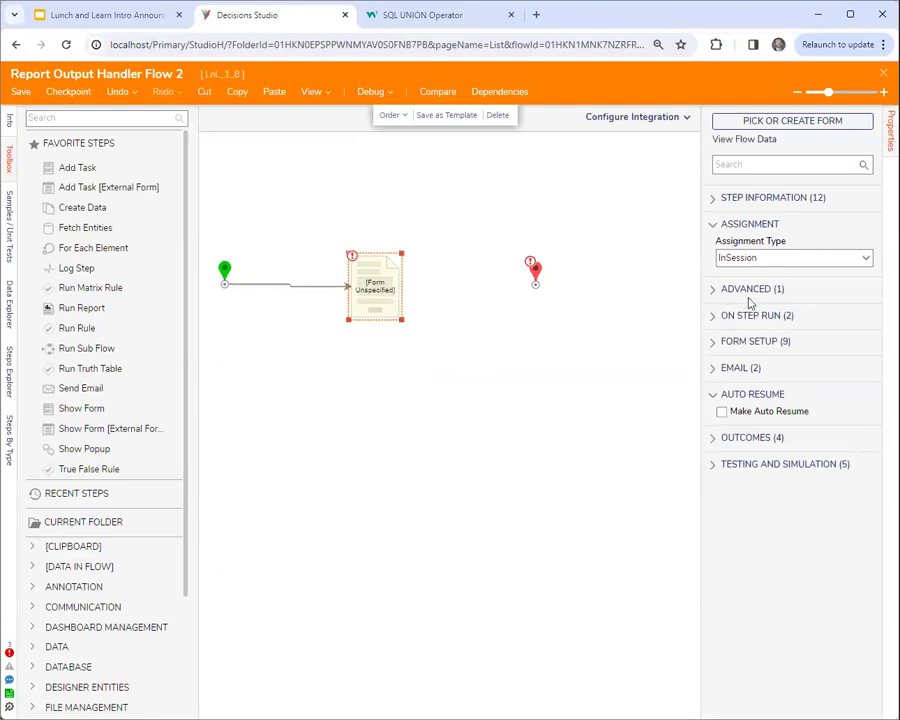
Step: Expand the Show Form step's Advanced and Form Setup settings and examine the mobile and tablet form options
left_click(750, 290)
left_click(751, 403)
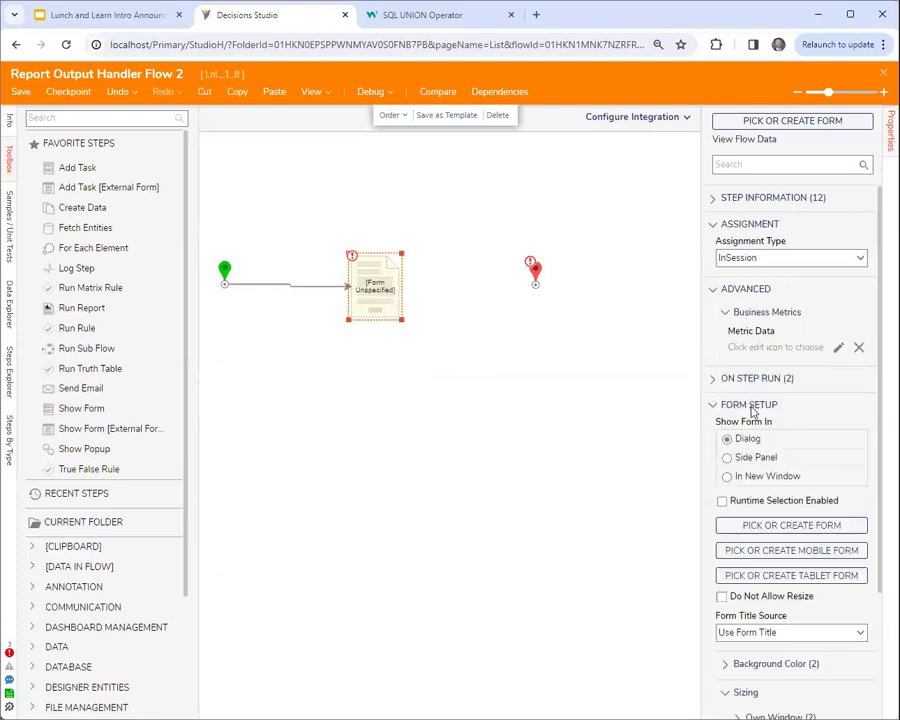
scroll(753, 409, "down", 1)
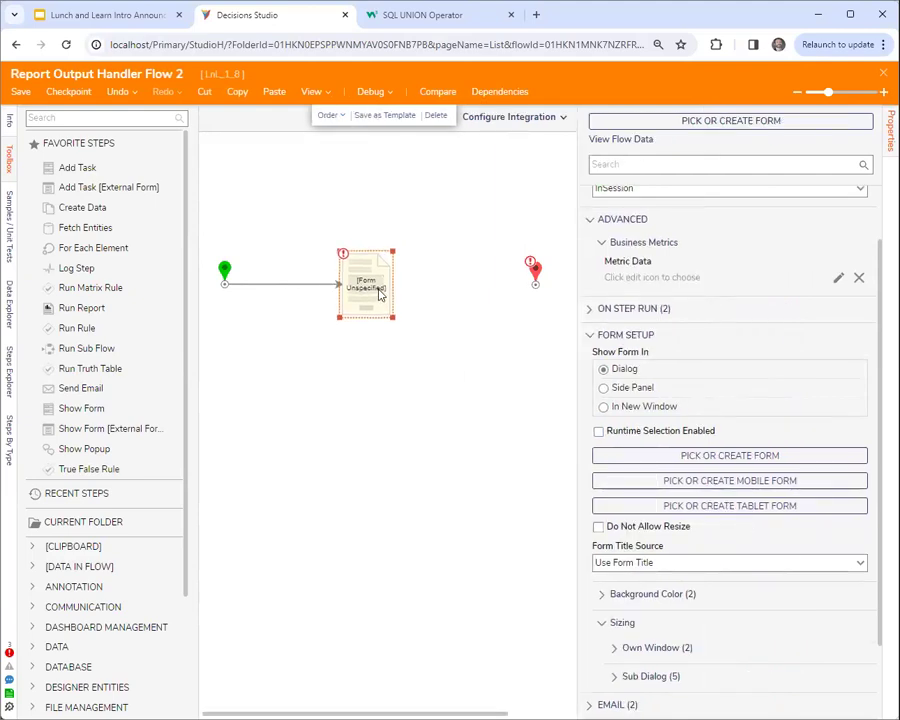
scroll(378, 292, "down", 1)
scroll(380, 297, "up", 1)
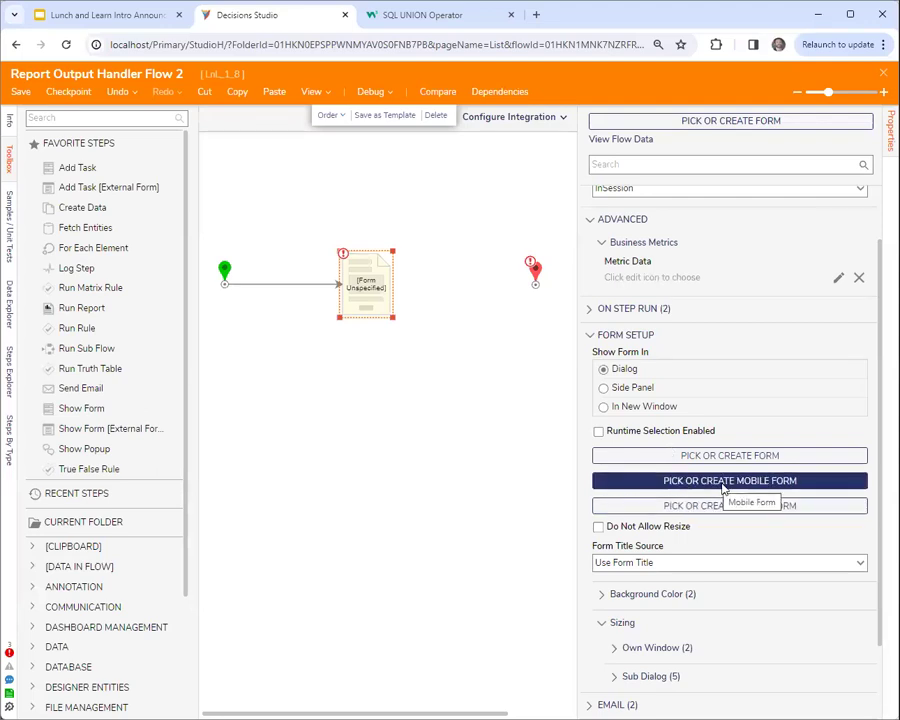
left_click(420, 371)
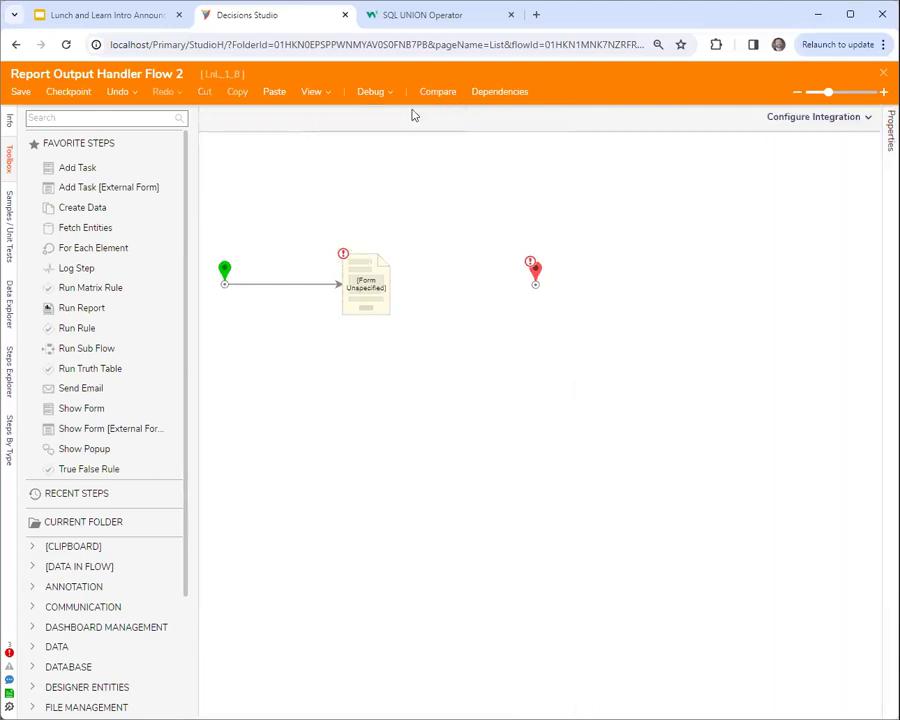
left_click(381, 275)
Step: Open the Decisions documentation site in a new browser tab and search it for "mobile"
left_click(536, 14)
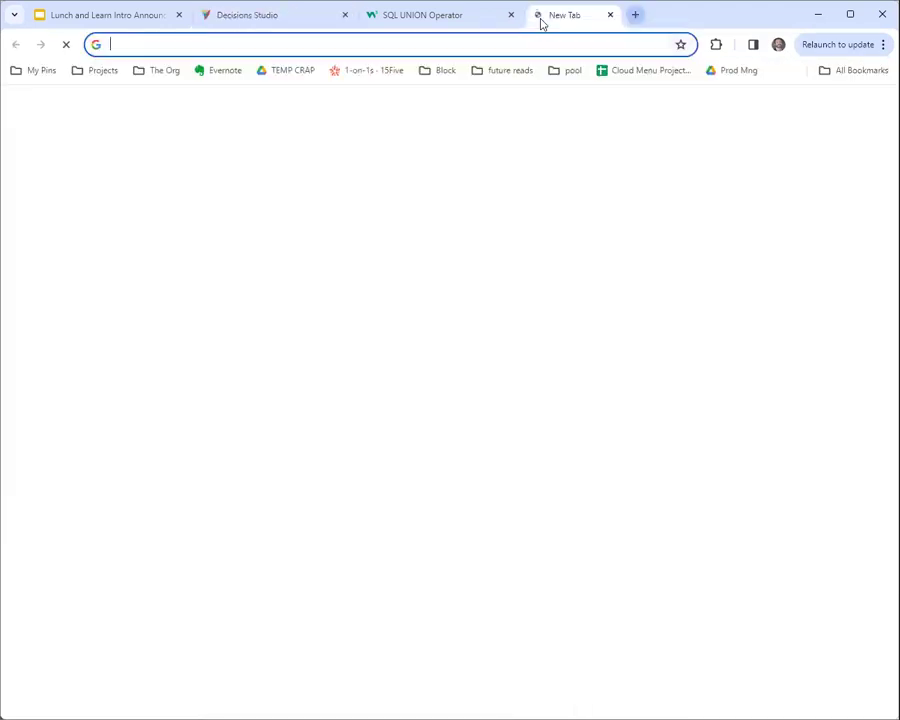
type("docu")
key("Return")
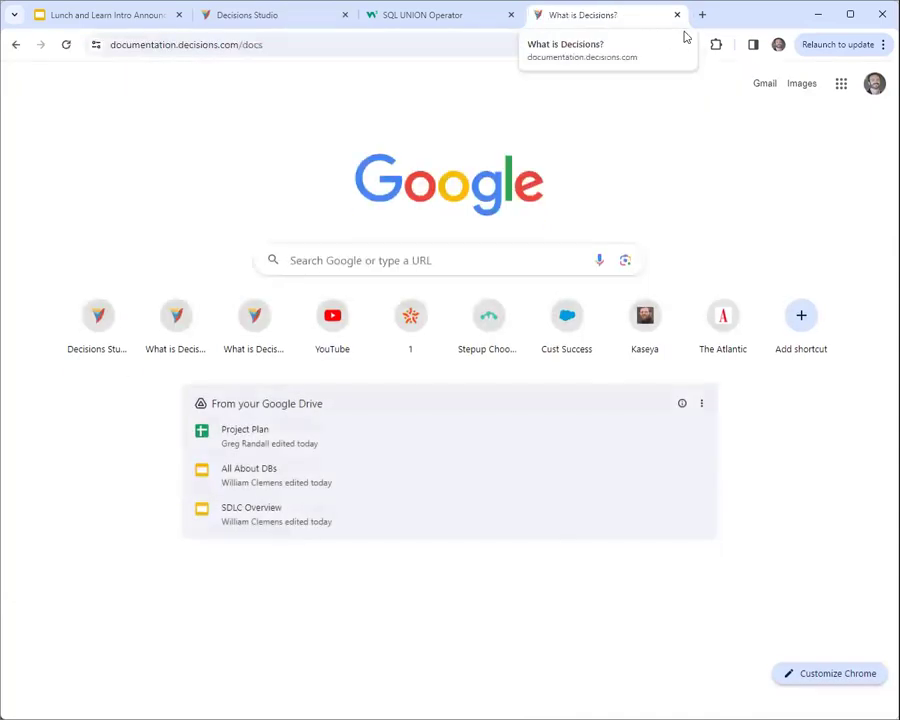
left_click(534, 91)
type("mobile")
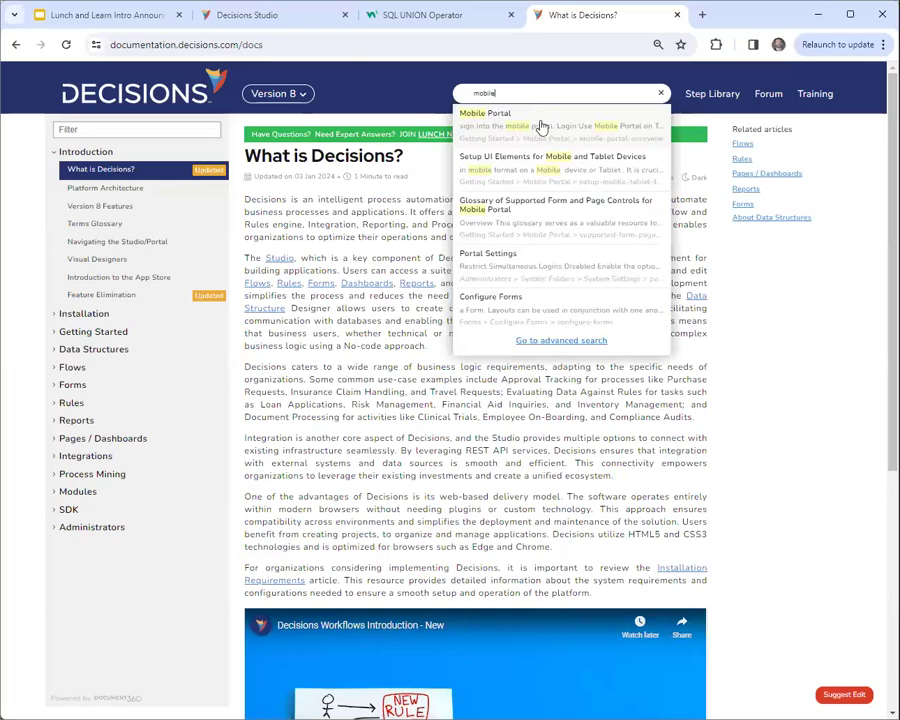
Step: Open the Mobile Portal documentation article and read through its portal settings, interface overview and feature changes
left_click(545, 122)
scroll(228, 478, "down", 1)
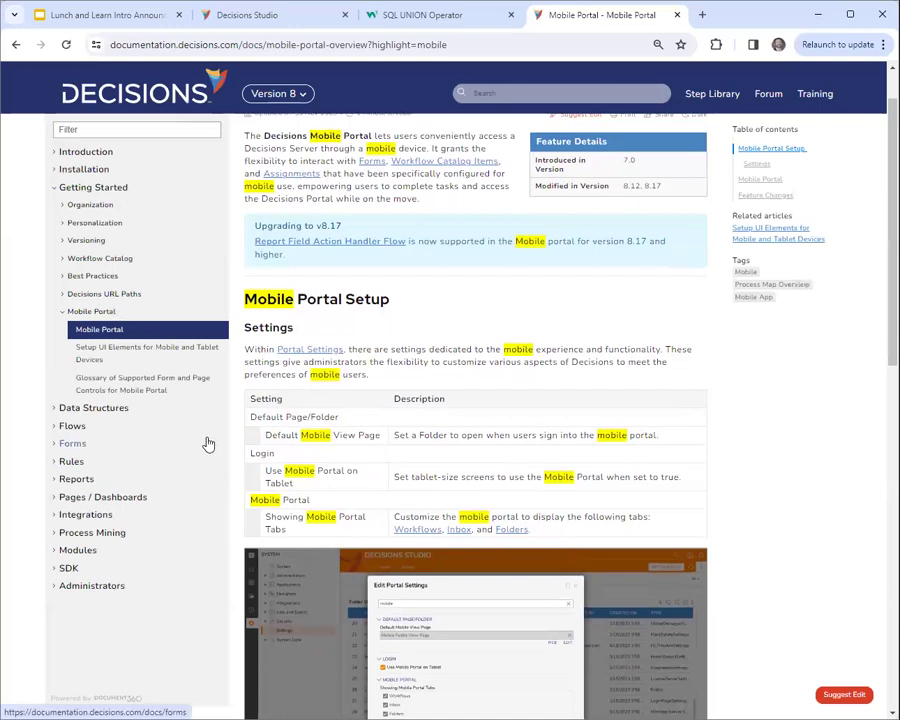
scroll(745, 480, "down", 3)
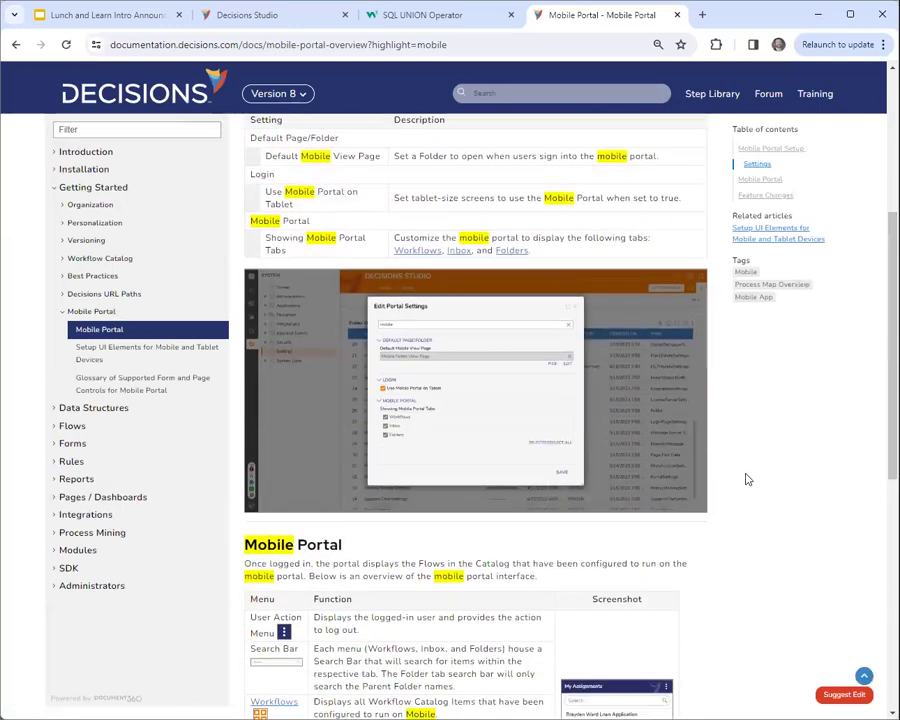
scroll(804, 478, "down", 2)
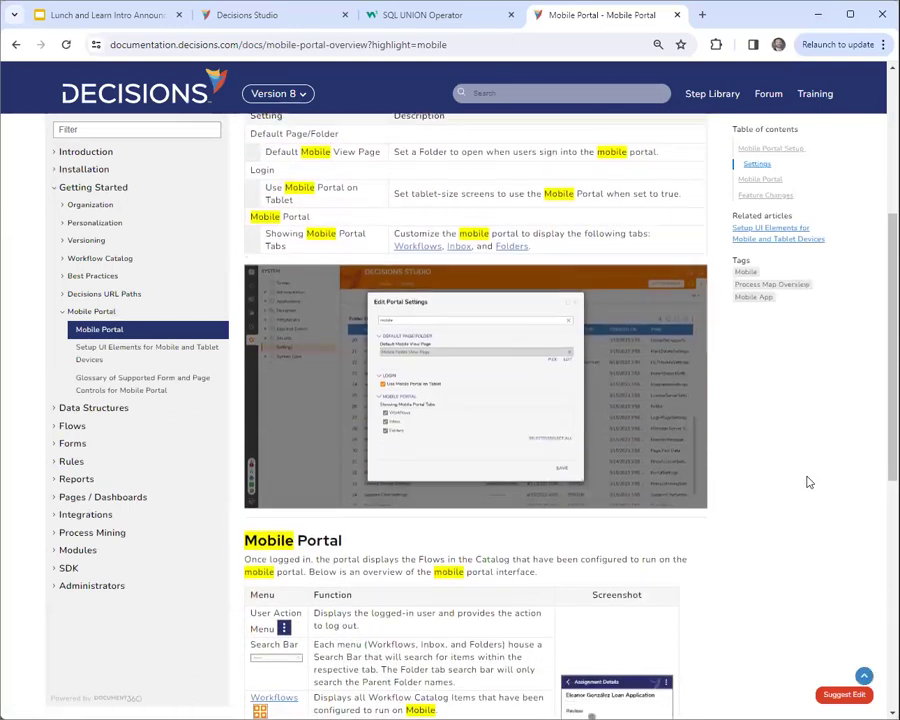
scroll(772, 450, "down", 2)
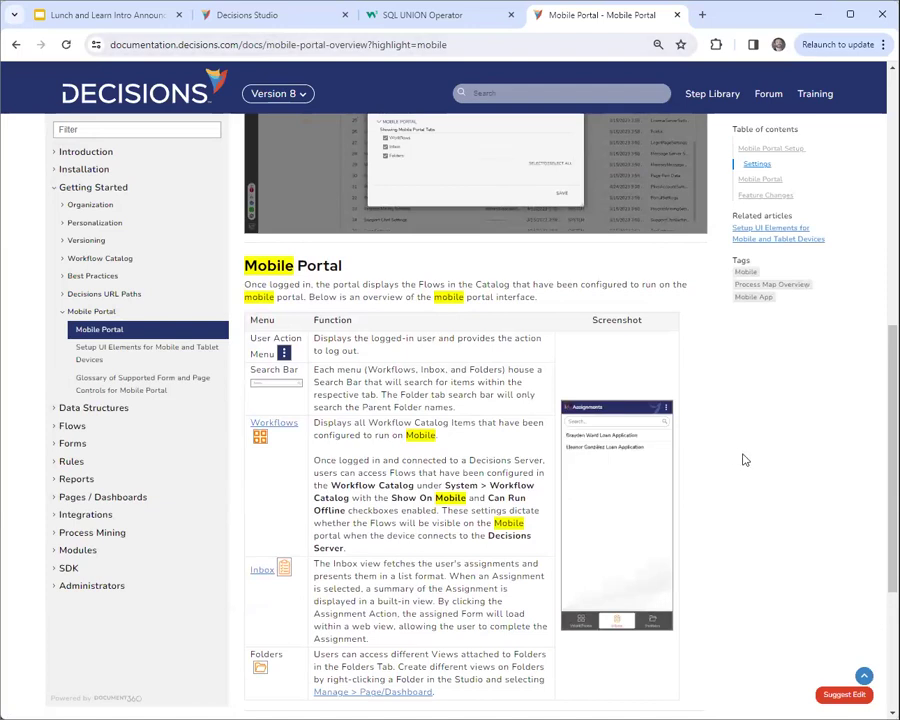
scroll(786, 474, "down", 3)
scroll(735, 456, "up", 1)
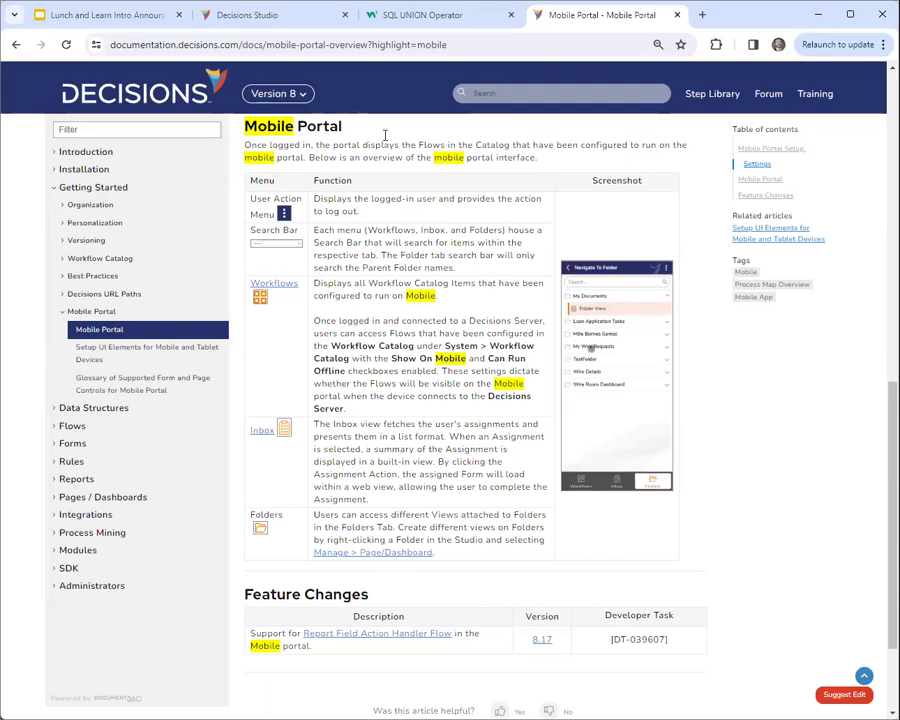
Step: Return to Decisions Studio and examine the mobile and tablet form options in the Show Form step's Form Setup settings
left_click(268, 16)
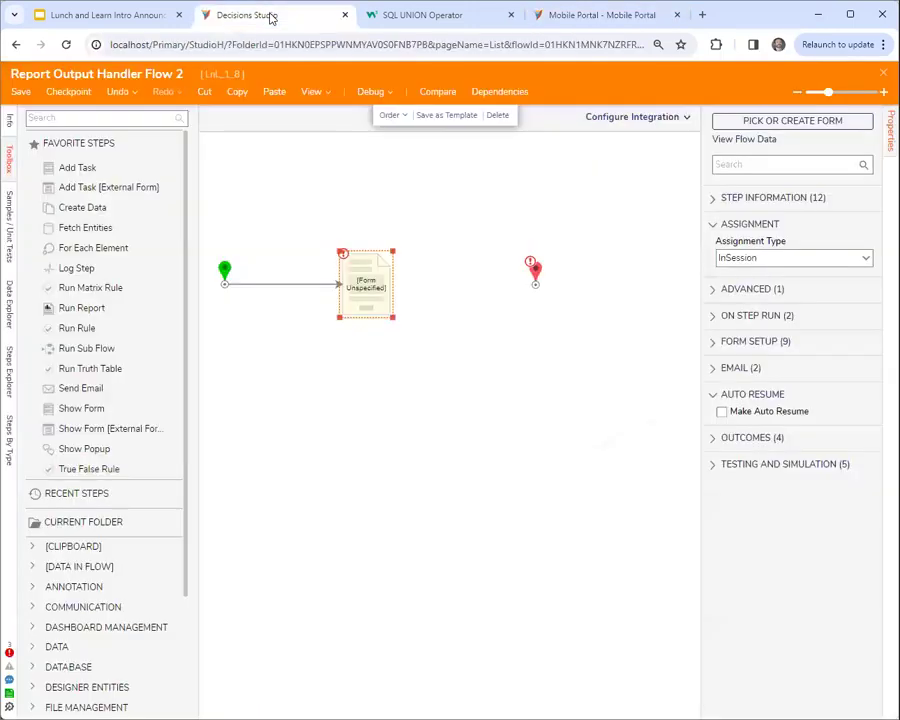
left_click(720, 341)
left_click_drag(703, 434, 629, 432)
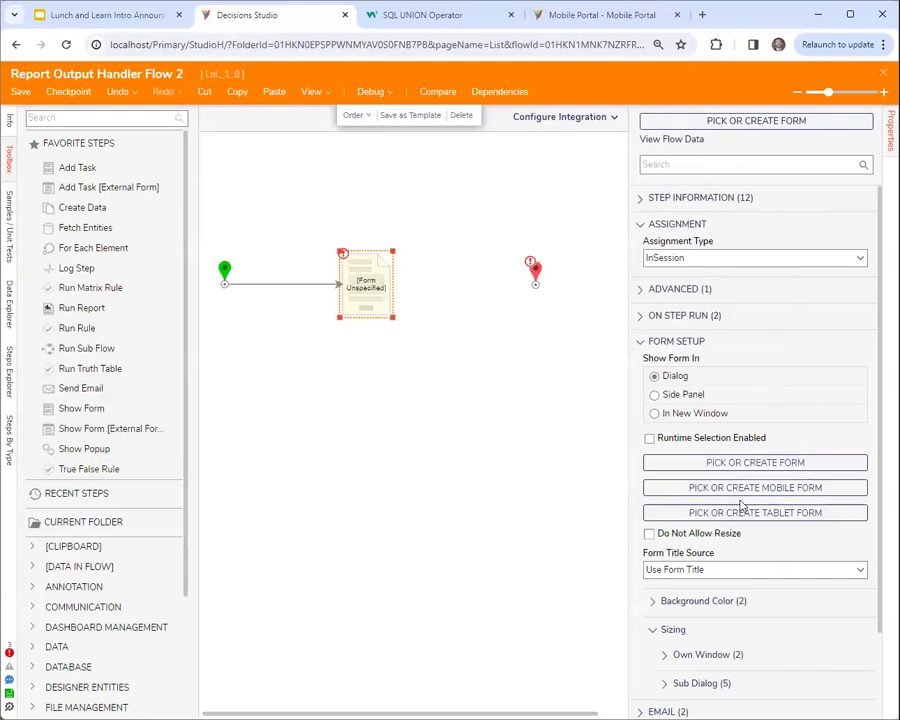
scroll(745, 500, "down", 1)
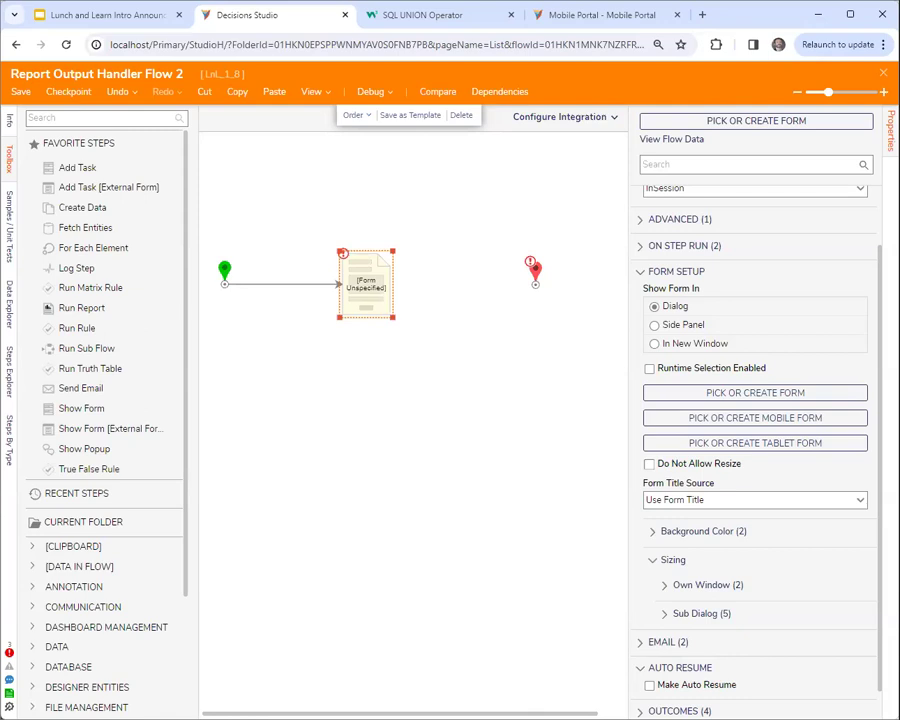
Step: Close the output handler flow with its changes saved and create a new report named Report 2 in the LnL_1_8 folder
left_click(380, 350)
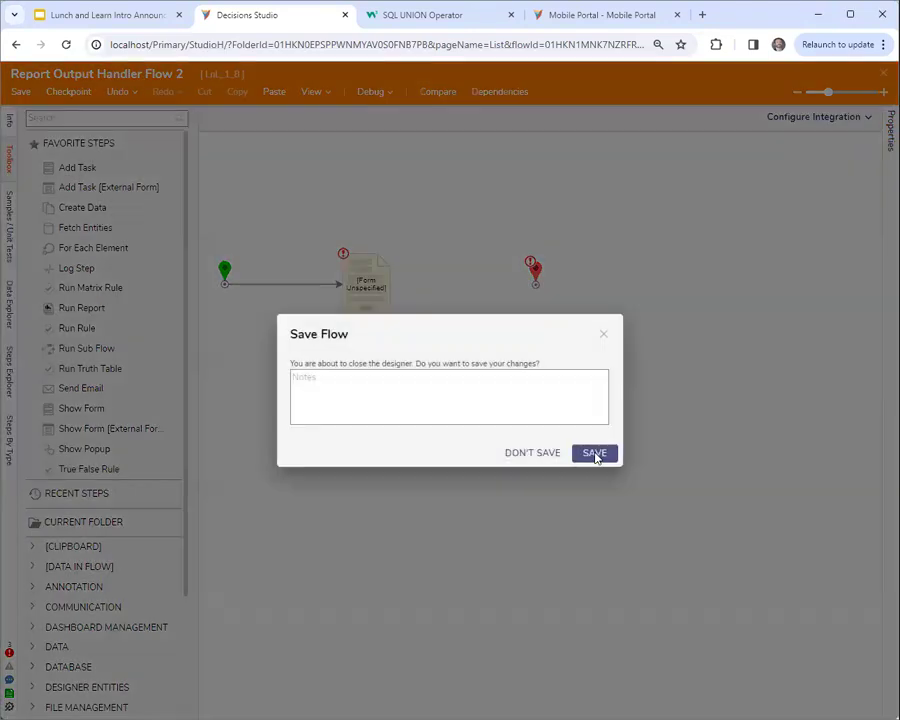
left_click(597, 454)
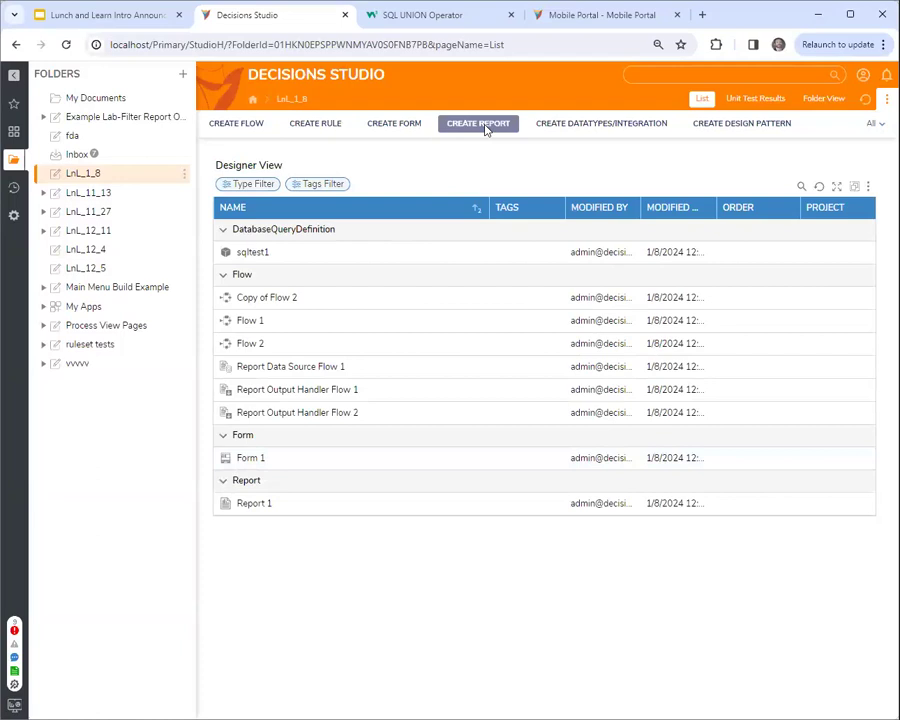
left_click(485, 130)
left_click(374, 283)
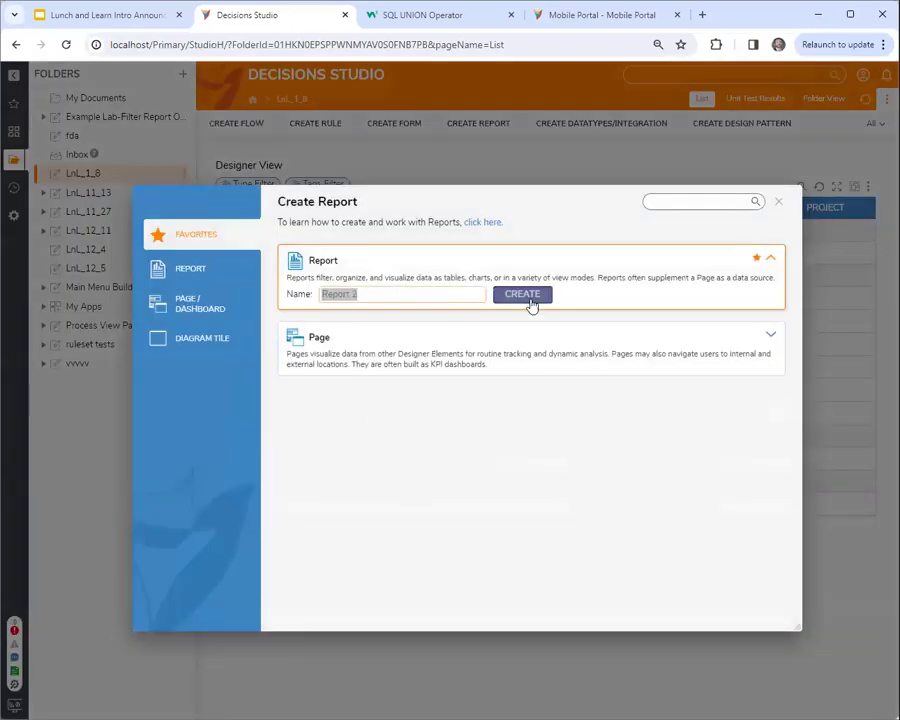
left_click(522, 294)
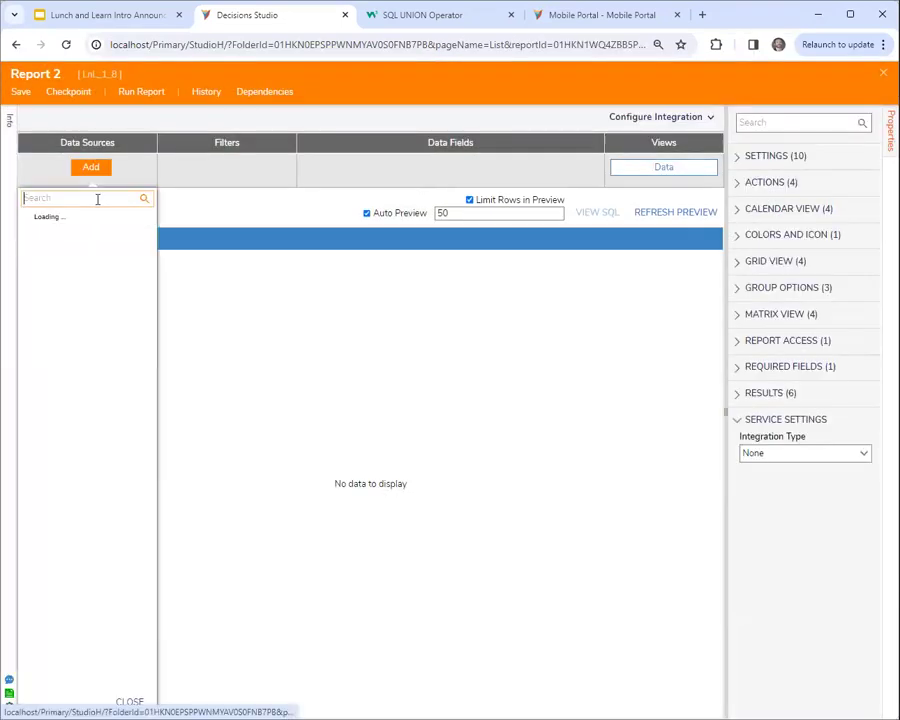
Step: Add Folder Data Source as the report's data source and Full Path as its data field
type("folder")
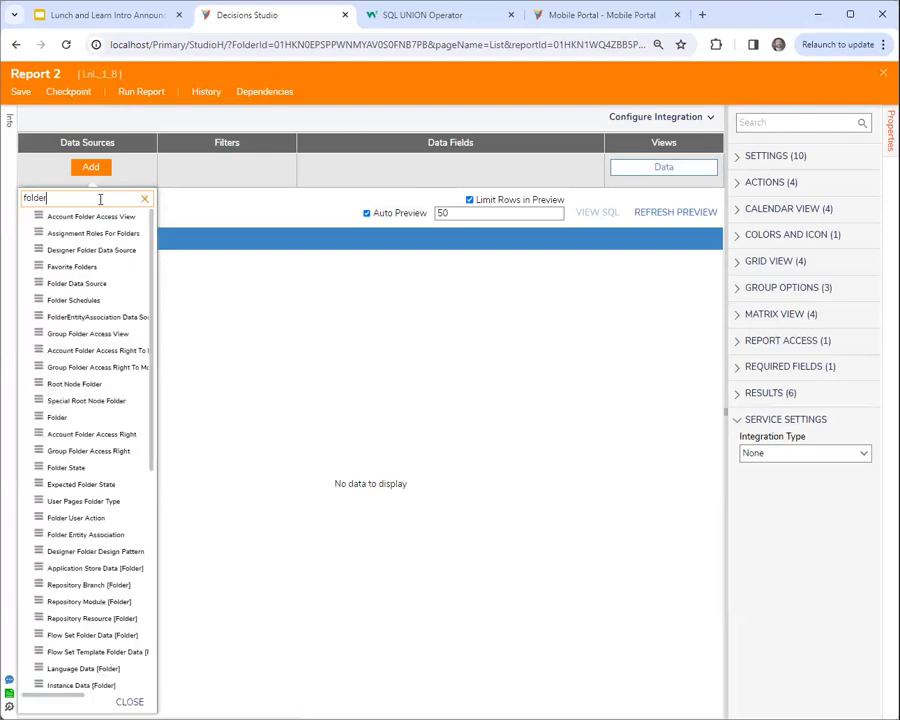
left_click(80, 284)
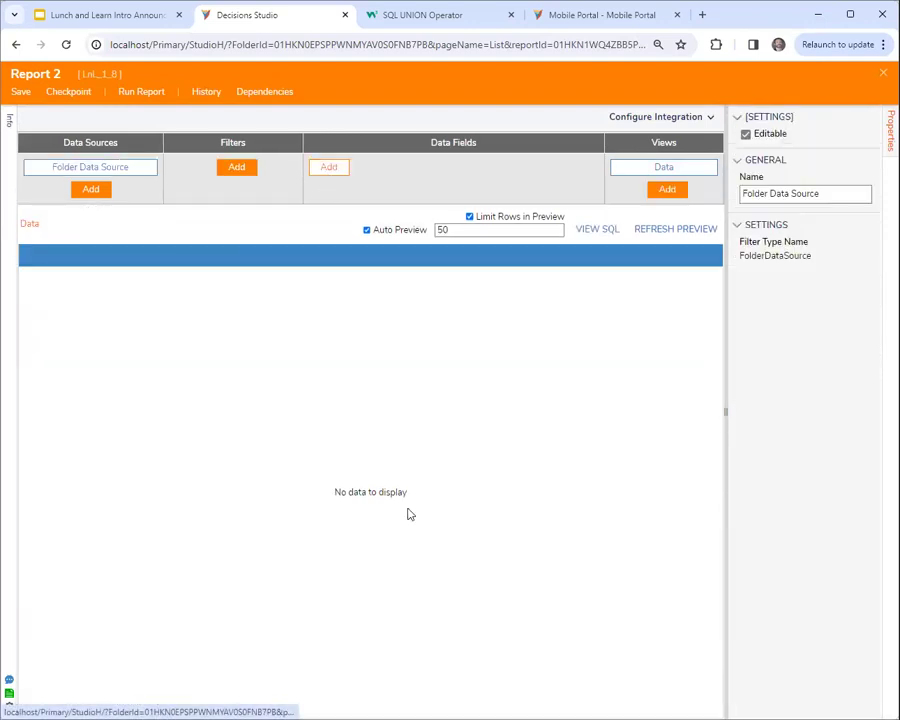
left_click(329, 167)
scroll(416, 470, "down", 3)
left_click(420, 461)
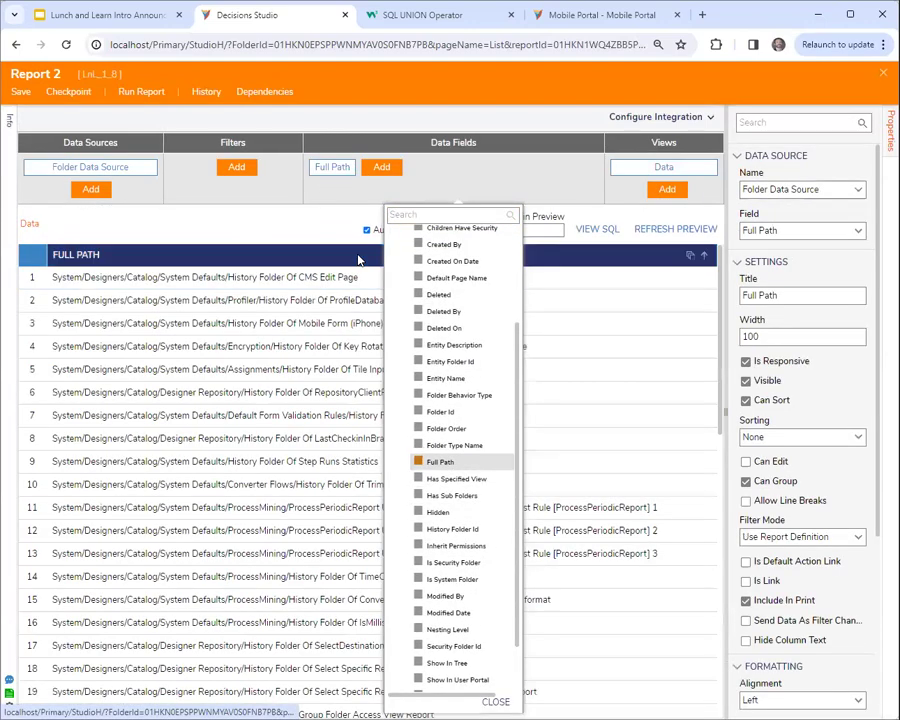
left_click(144, 279)
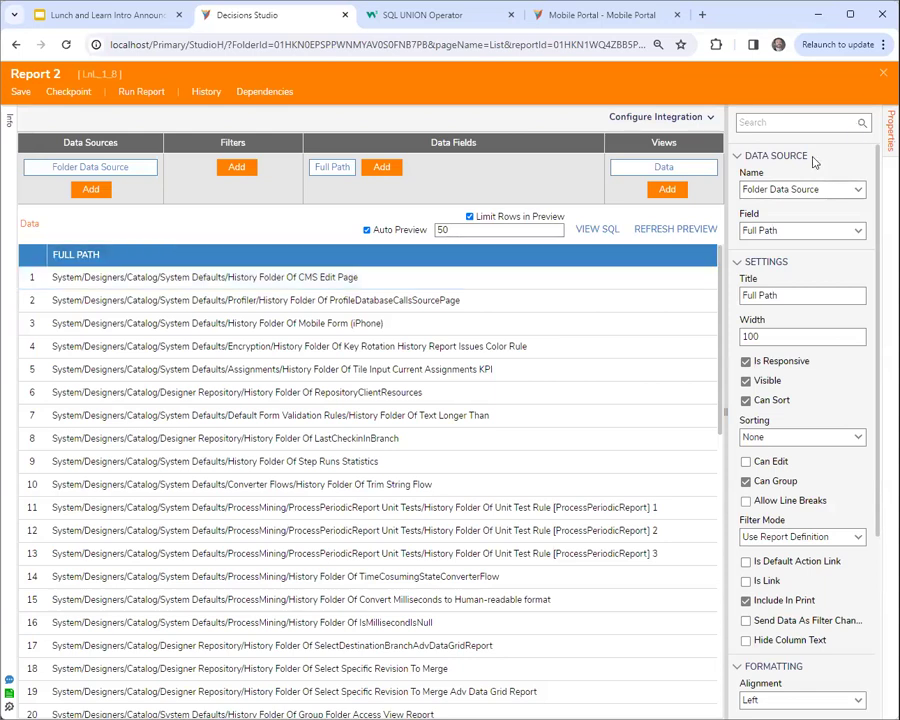
Step: Run Report 2 and examine the actions offered for individual folder rows
left_click(144, 92)
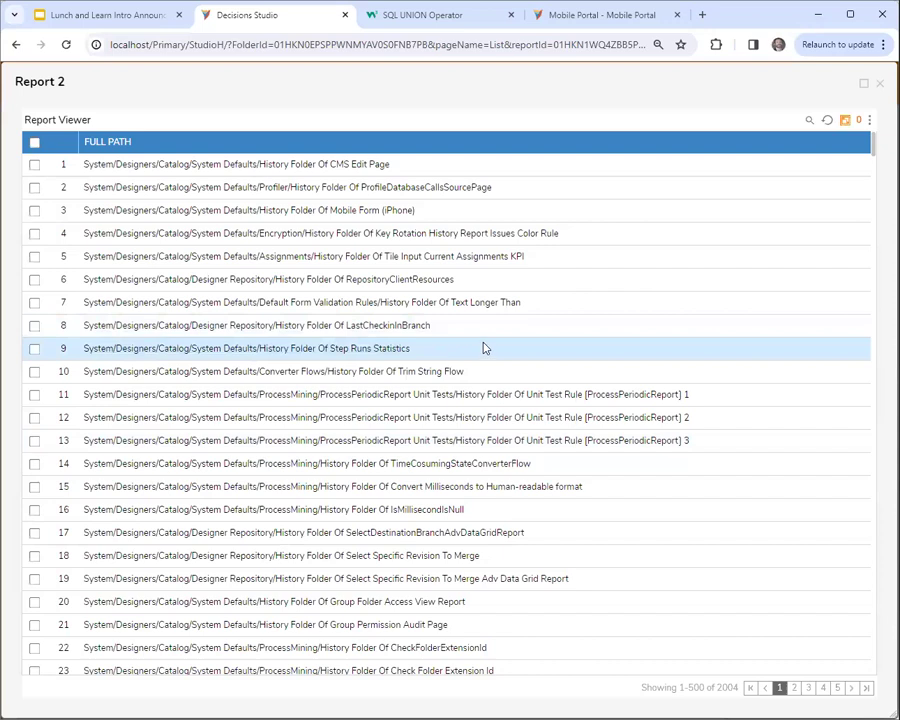
left_click(34, 325)
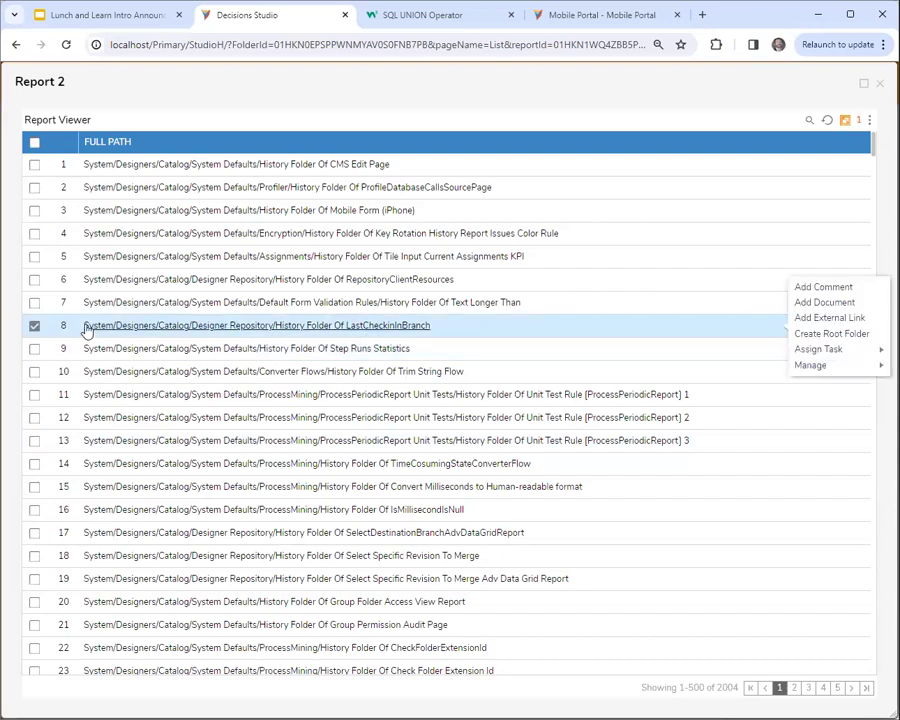
left_click(35, 325)
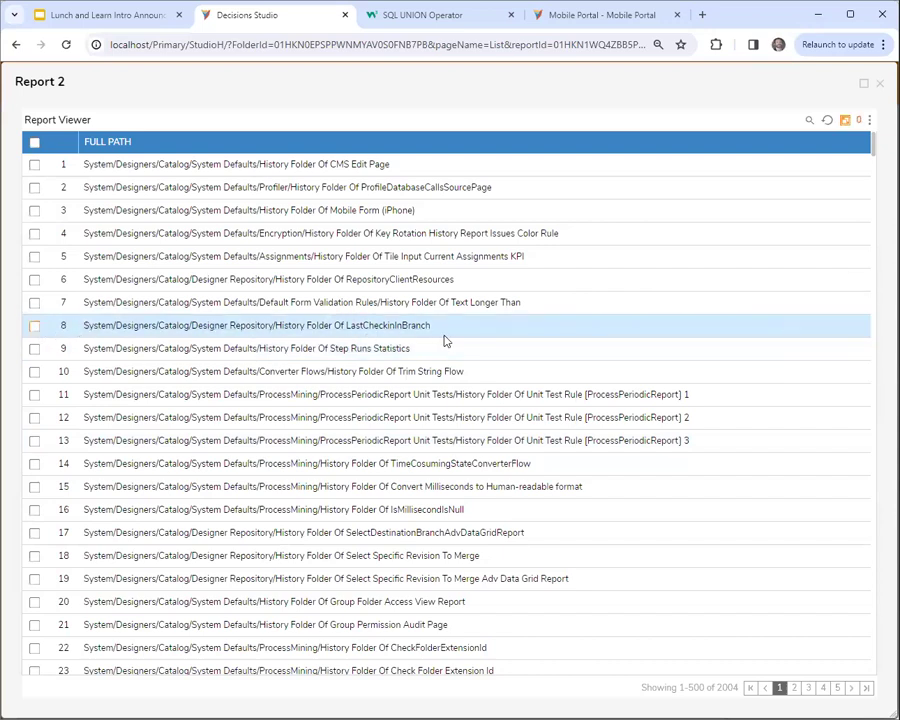
right_click(787, 308)
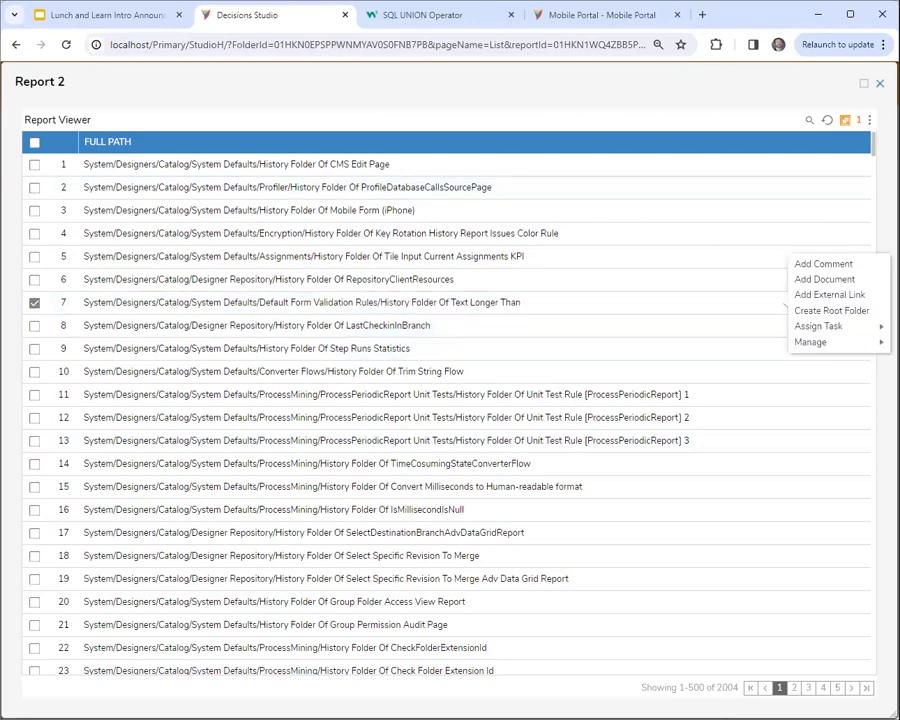
key("Escape")
Step: Add a second Full Path data field to the report and run it again
left_click(382, 167)
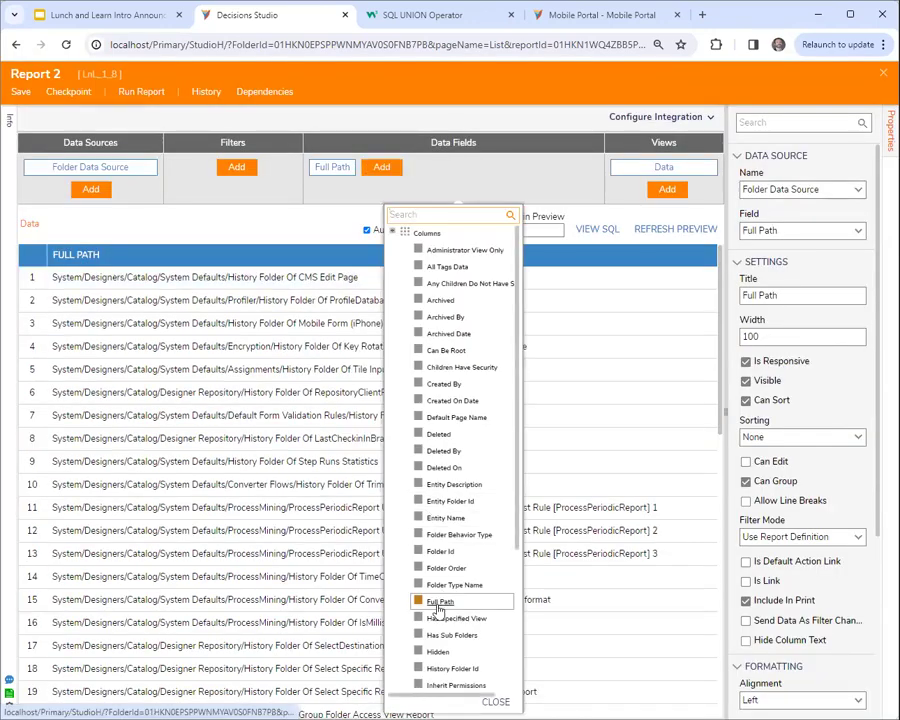
left_click(437, 604)
left_click(209, 104)
left_click(141, 93)
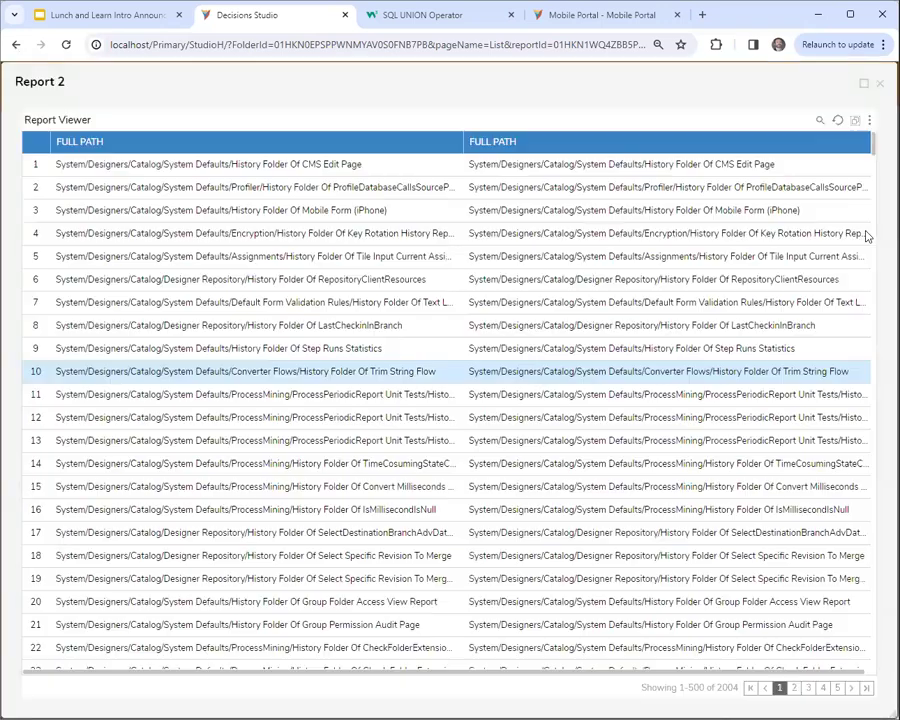
Step: Copy the path text from the first row's second Full Path column and paste it into a new browser tab's address bar
left_click(788, 165)
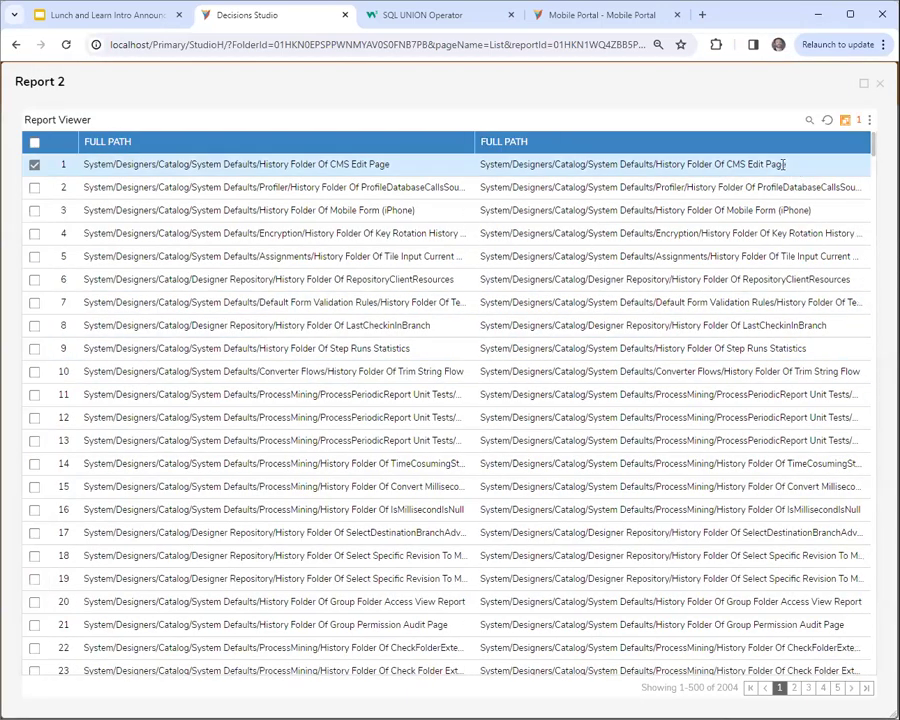
left_click_drag(786, 164, 472, 185)
key("ctrl+c")
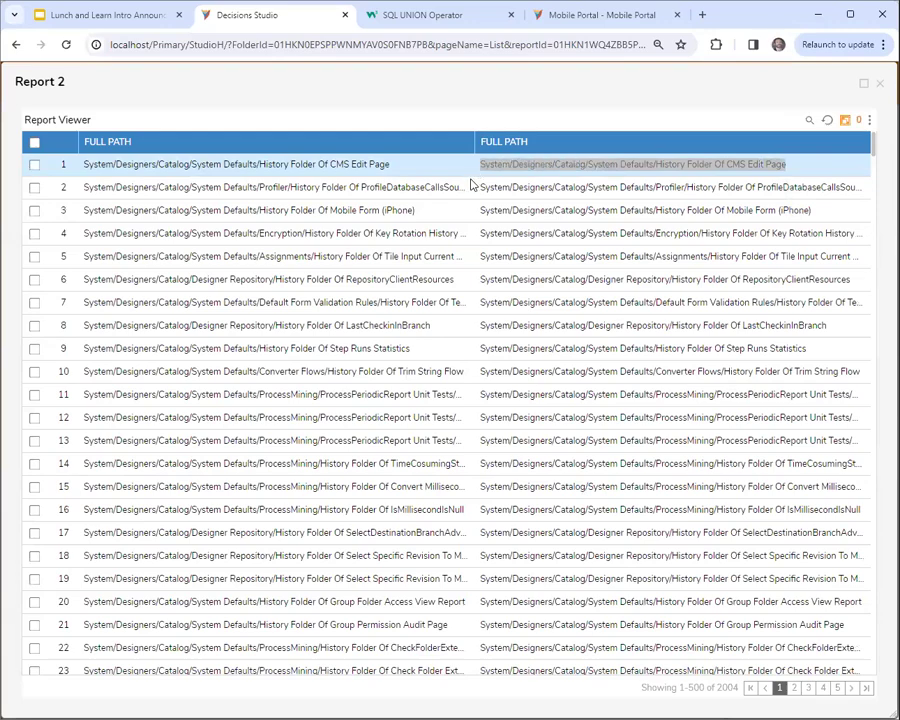
left_click(702, 18)
key("ctrl+v")
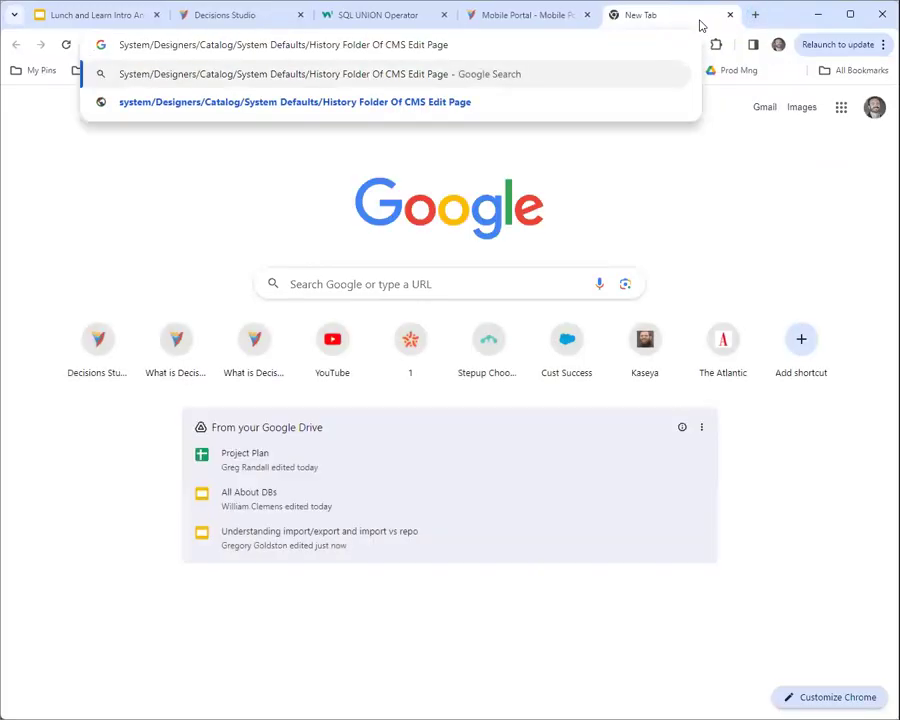
left_click(249, 22)
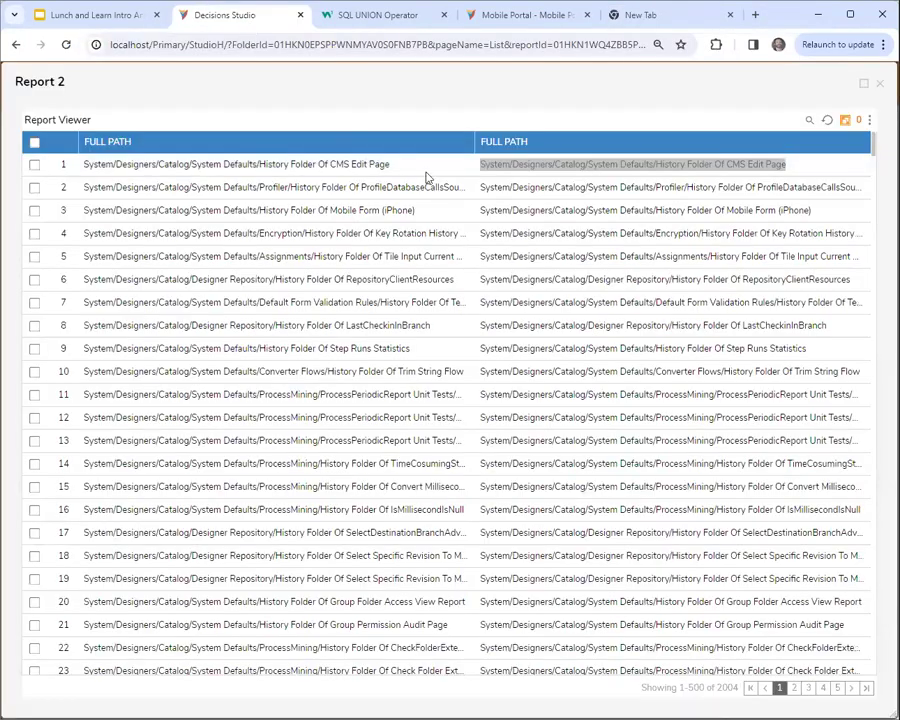
Step: Turn off the report's row selection mode and view the first row's details from each of its Full Path cells
left_click(846, 119)
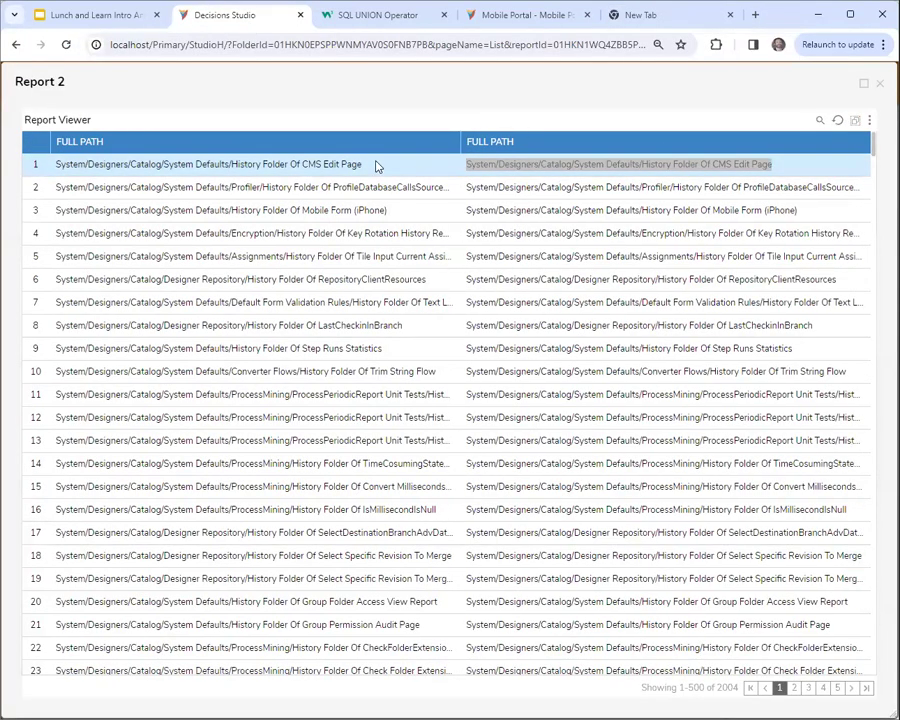
double_click(366, 164)
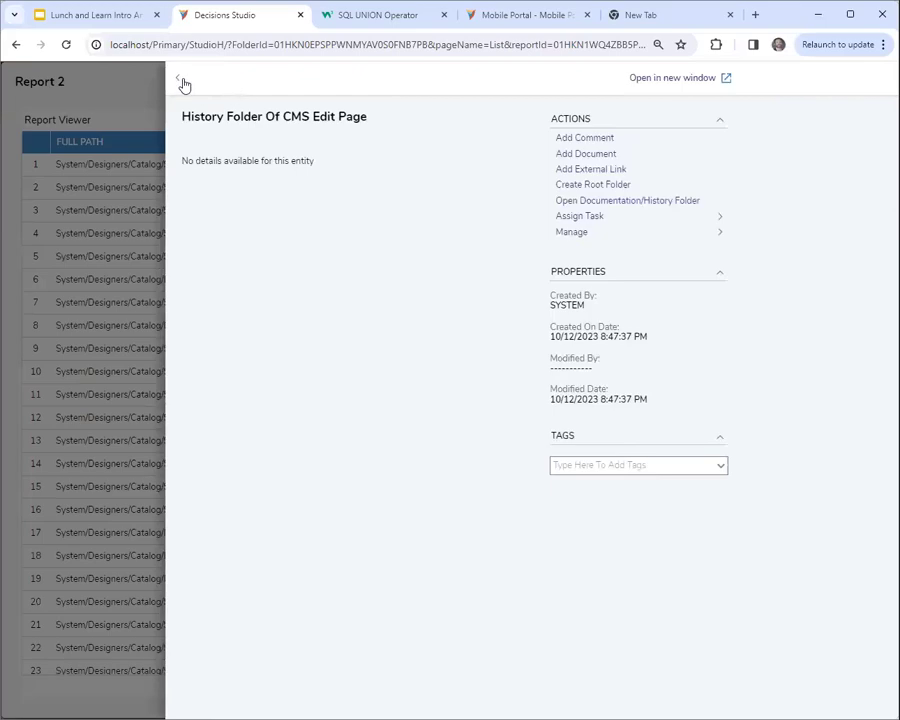
left_click(184, 85)
double_click(776, 164)
left_click(178, 79)
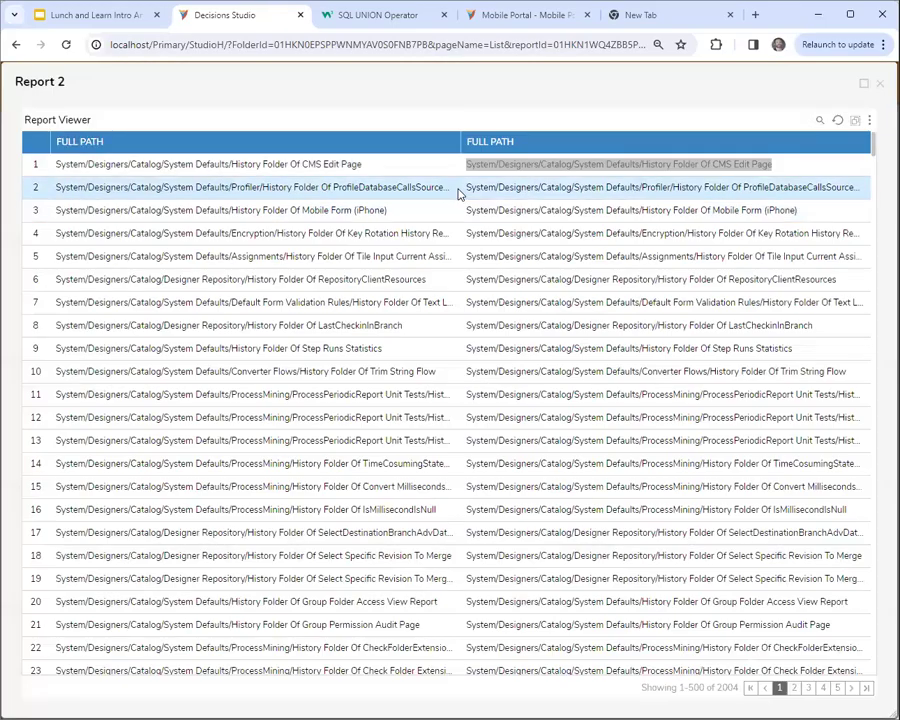
Step: Test selecting text in both Full Path cells of the first row and bring up the row's available actions
right_click(459, 193)
left_click_drag(361, 169, 258, 166)
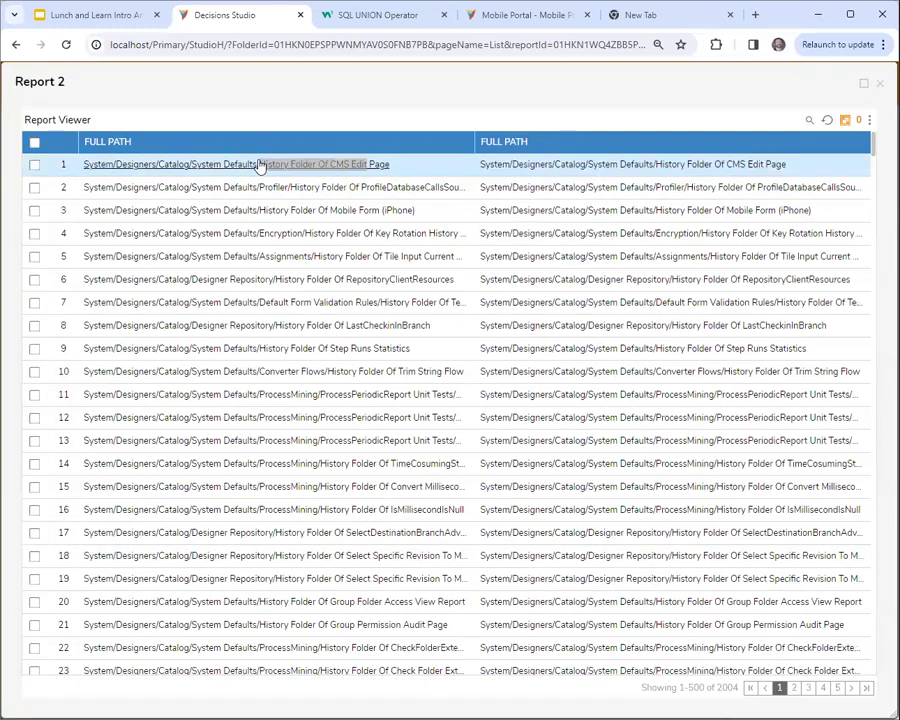
left_click(393, 169)
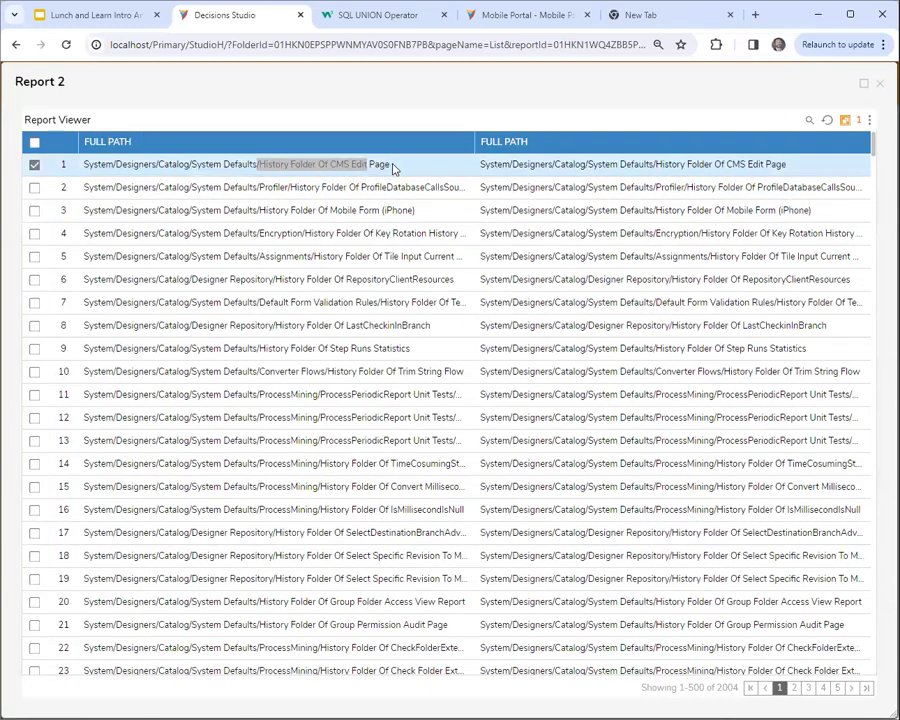
left_click(400, 168)
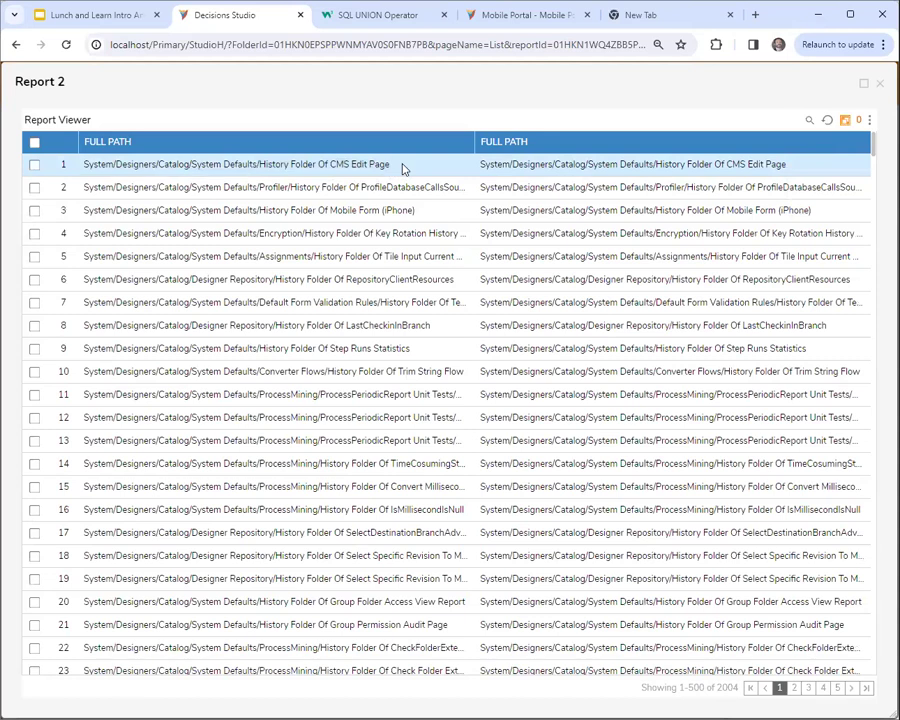
left_click(390, 168)
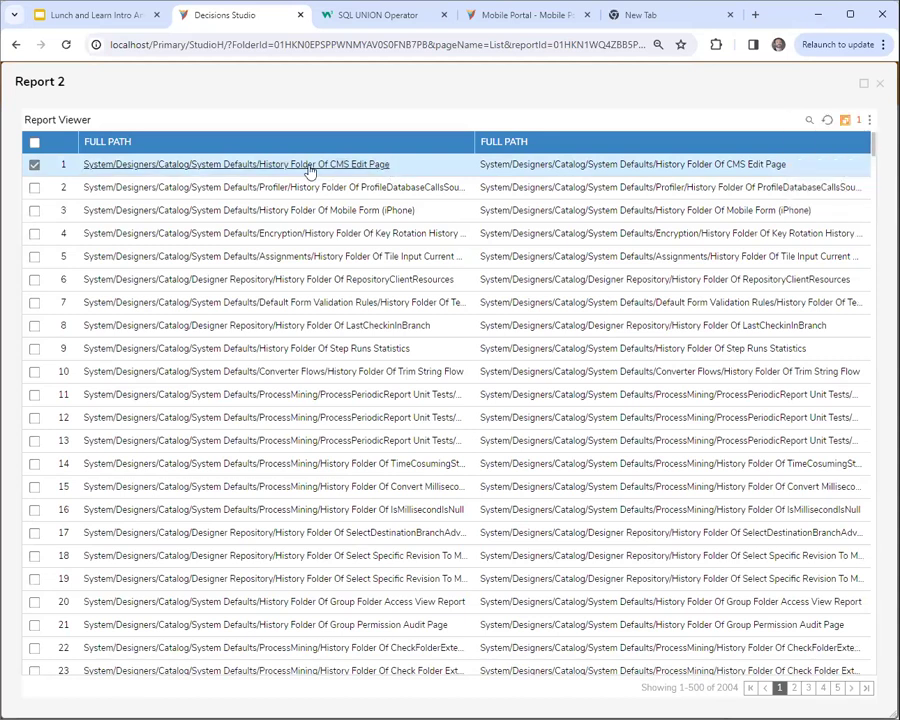
left_click(85, 170)
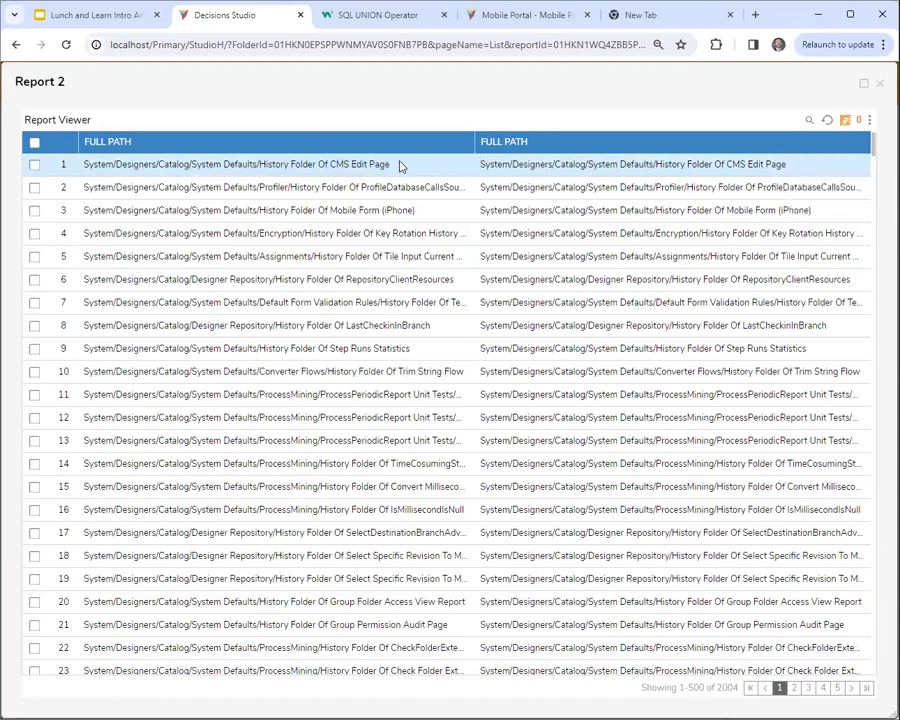
left_click_drag(478, 164, 789, 172)
right_click(788, 174)
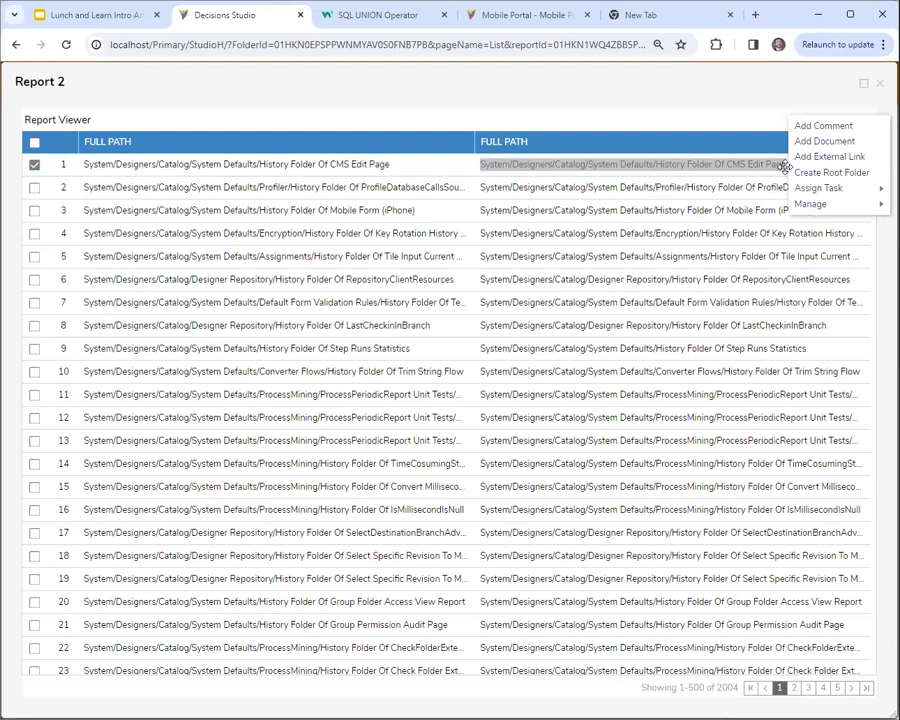
Step: Test selecting the second Full Path text in rows 2 and 3, and clear the selection of the first three rows
double_click(483, 187)
left_click_drag(543, 184, 868, 197)
left_click_drag(481, 210, 826, 215)
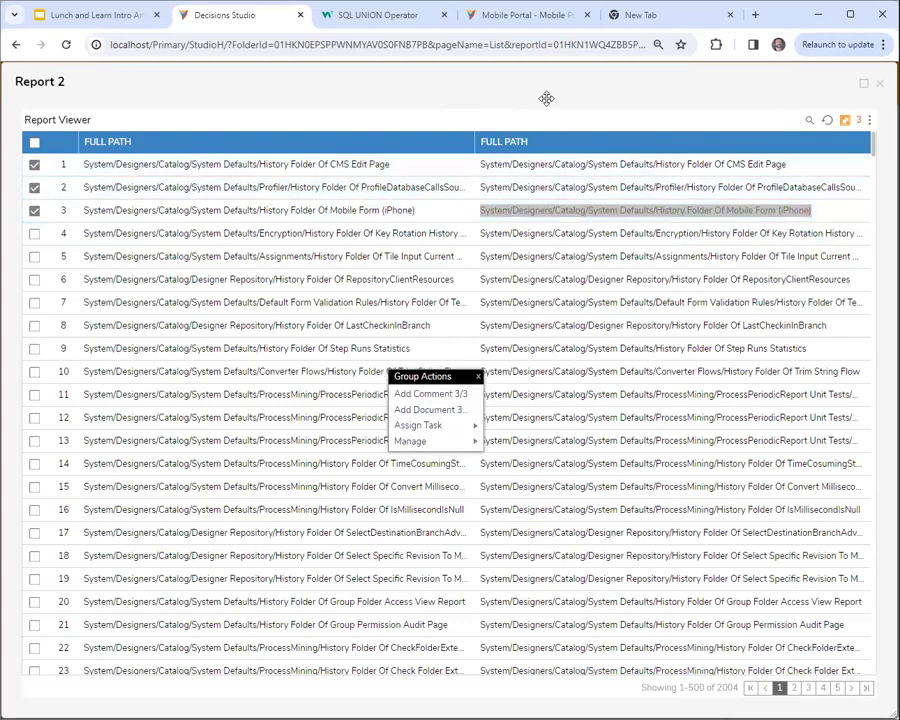
left_click(34, 210)
left_click(34, 187)
left_click(34, 164)
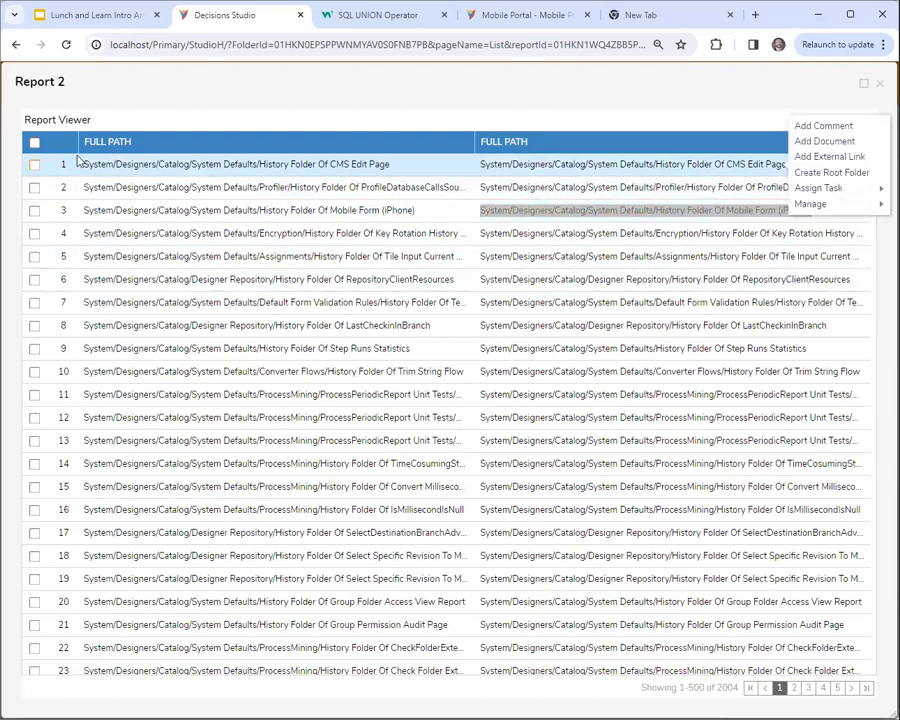
Step: Select and deselect row 3, highlight row 4's second Full Path text, and turn off the report's row selection mode
left_click(823, 210)
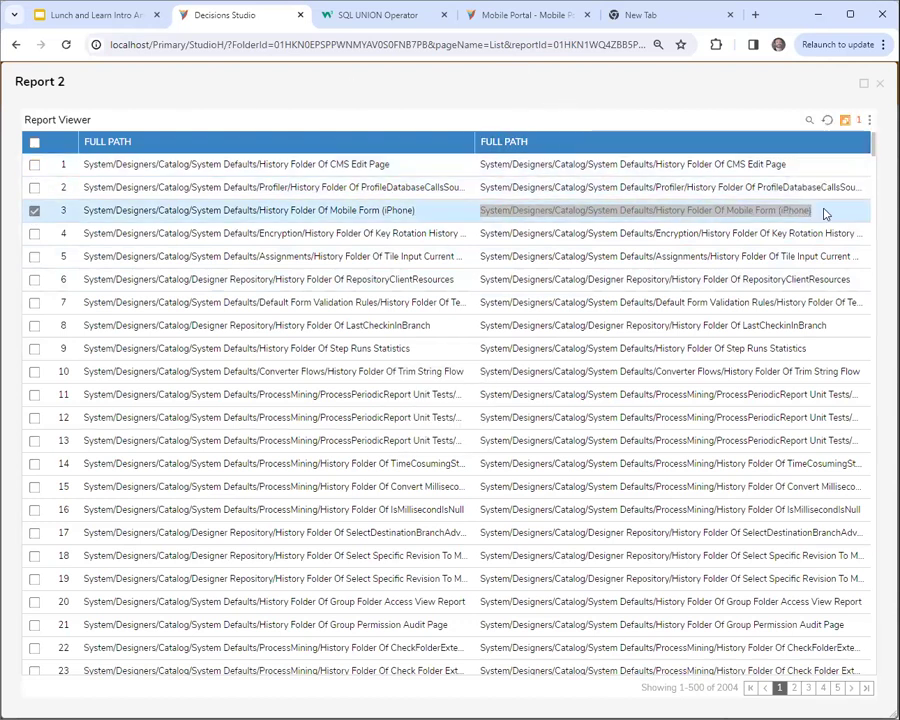
left_click(34, 210)
triple_click(530, 232)
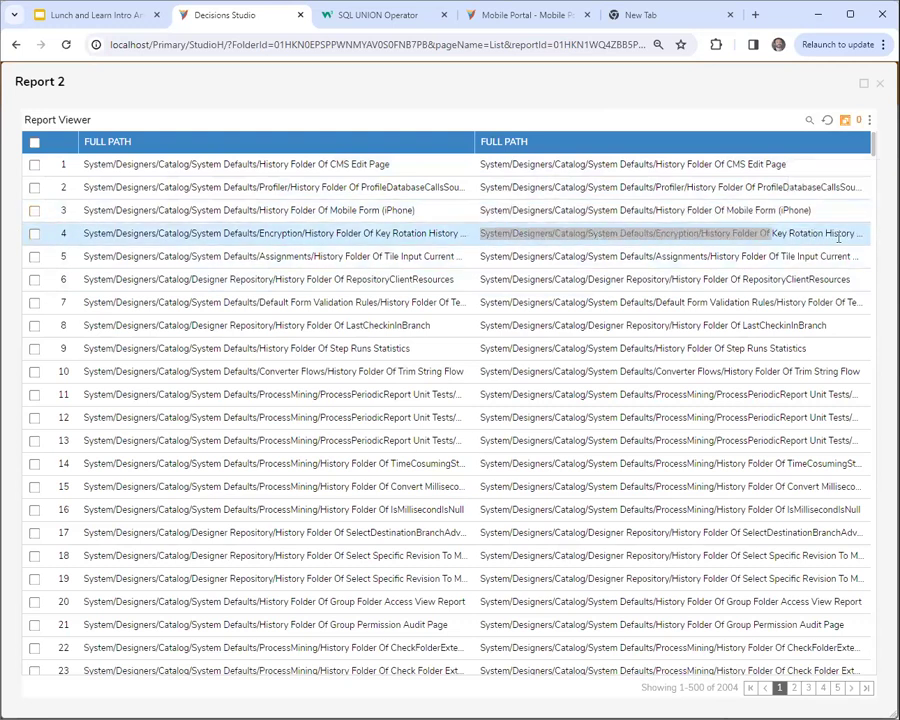
left_click(844, 121)
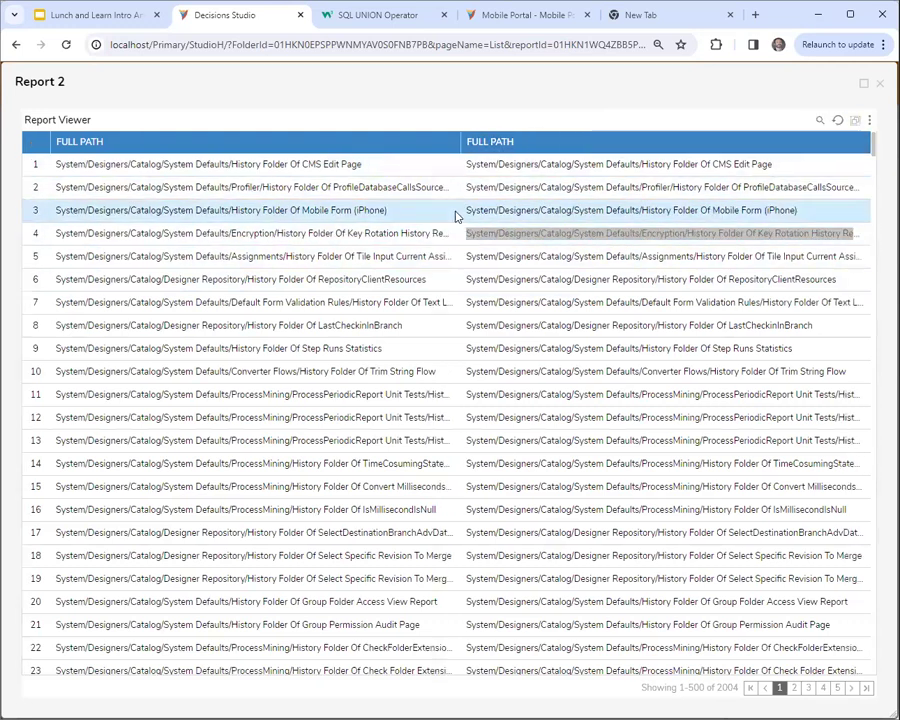
Step: Copy the path text from row 3's second Full Path column and paste it into the current browser tab's address bar
left_click_drag(468, 208, 821, 217)
key("ctrl+c")
left_click(173, 84)
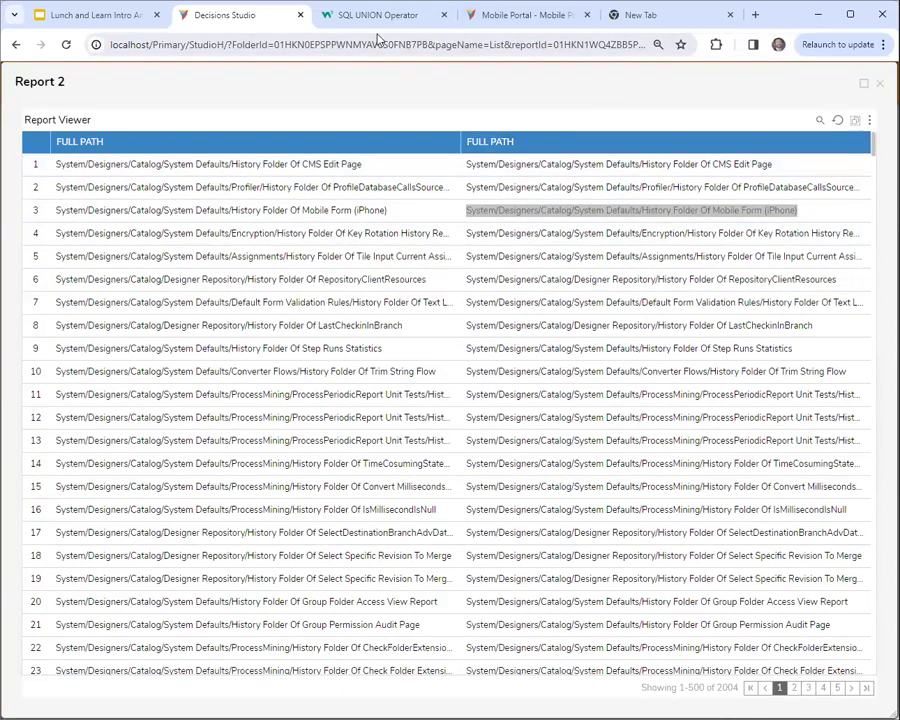
left_click(578, 52)
key("ctrl+v")
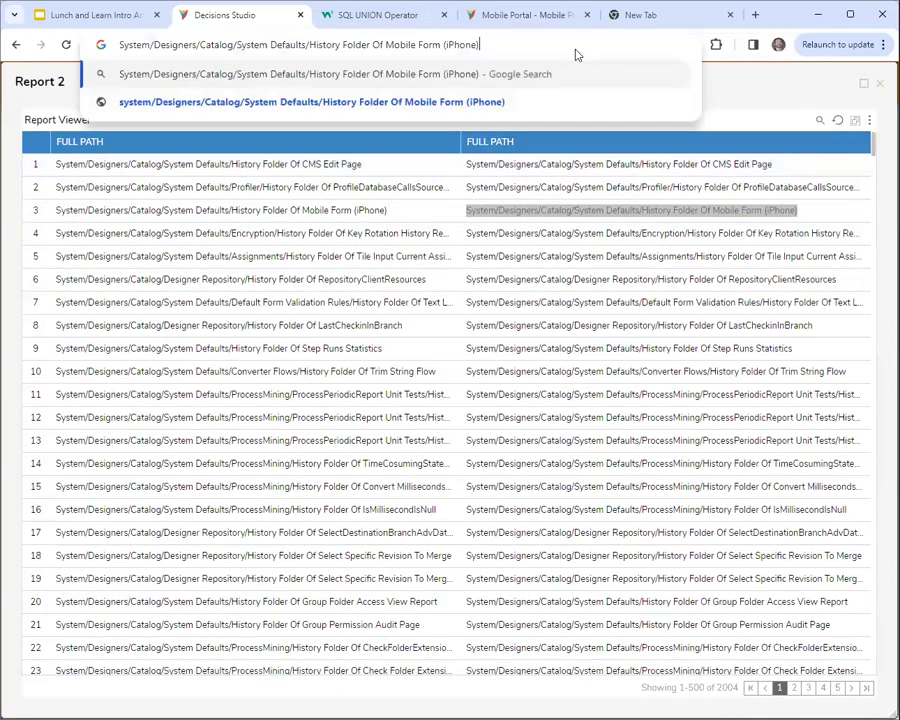
left_click(723, 80)
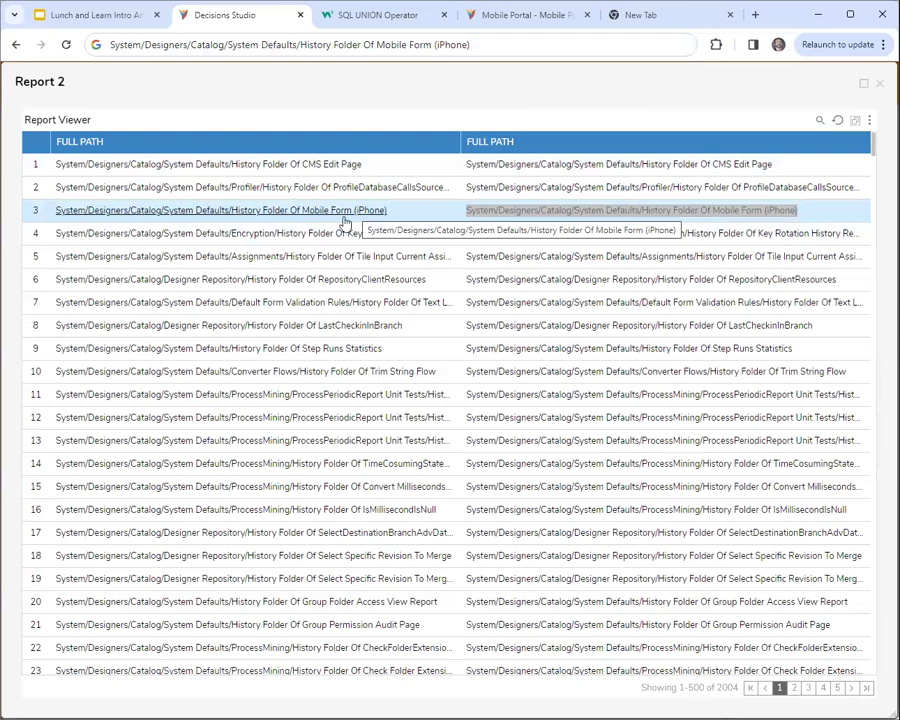
Step: View the details of row 3's Mobile Form (iPhone) history folder and return to the report
left_click(467, 213)
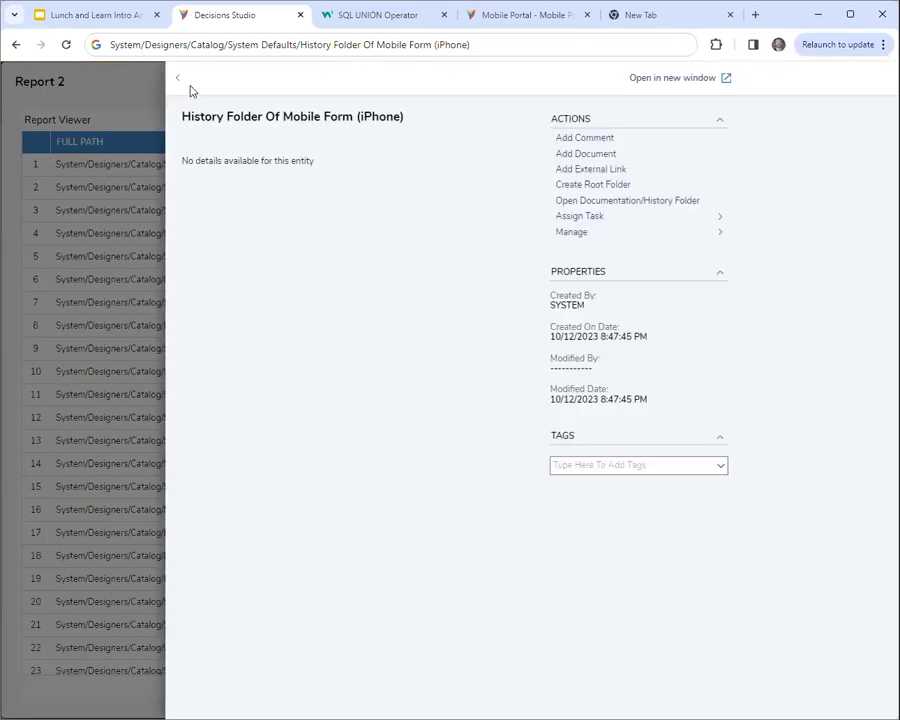
left_click(178, 79)
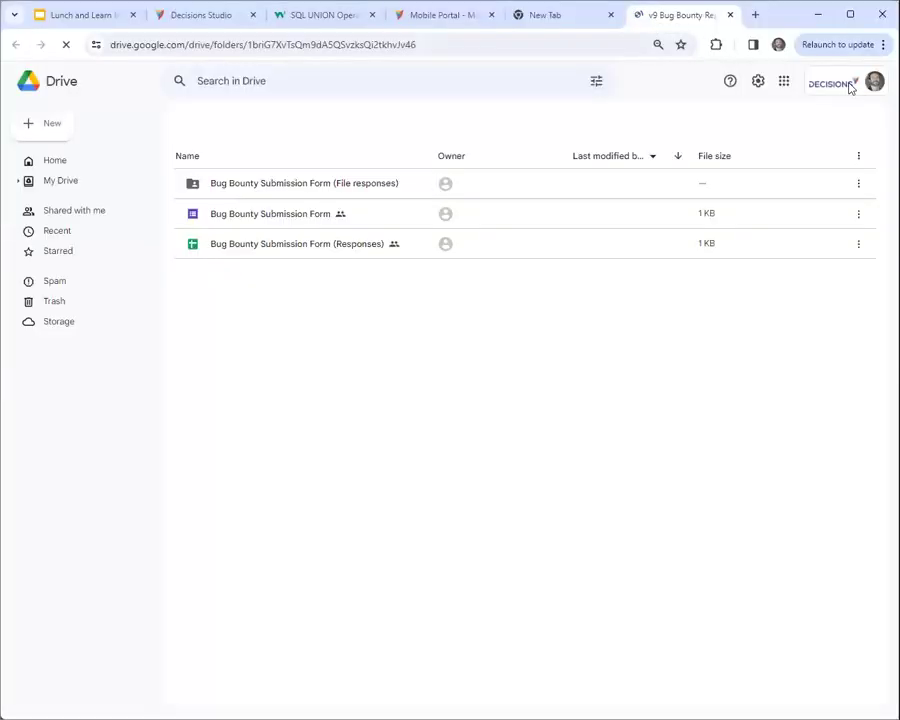
Step: Close the Google Drive tab with the bug bounty submission files
key("ctrl+w")
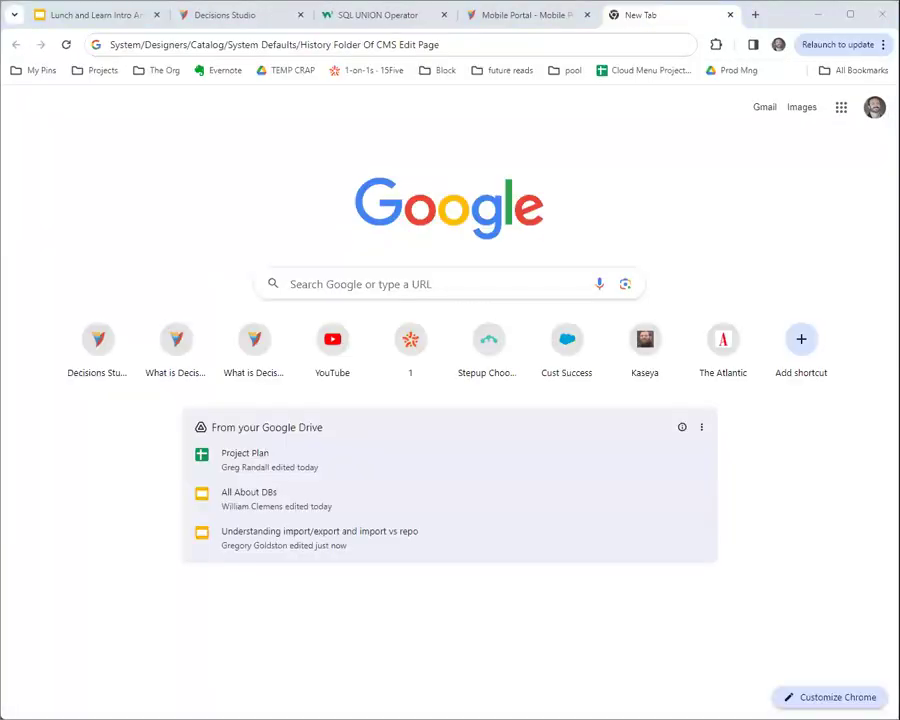